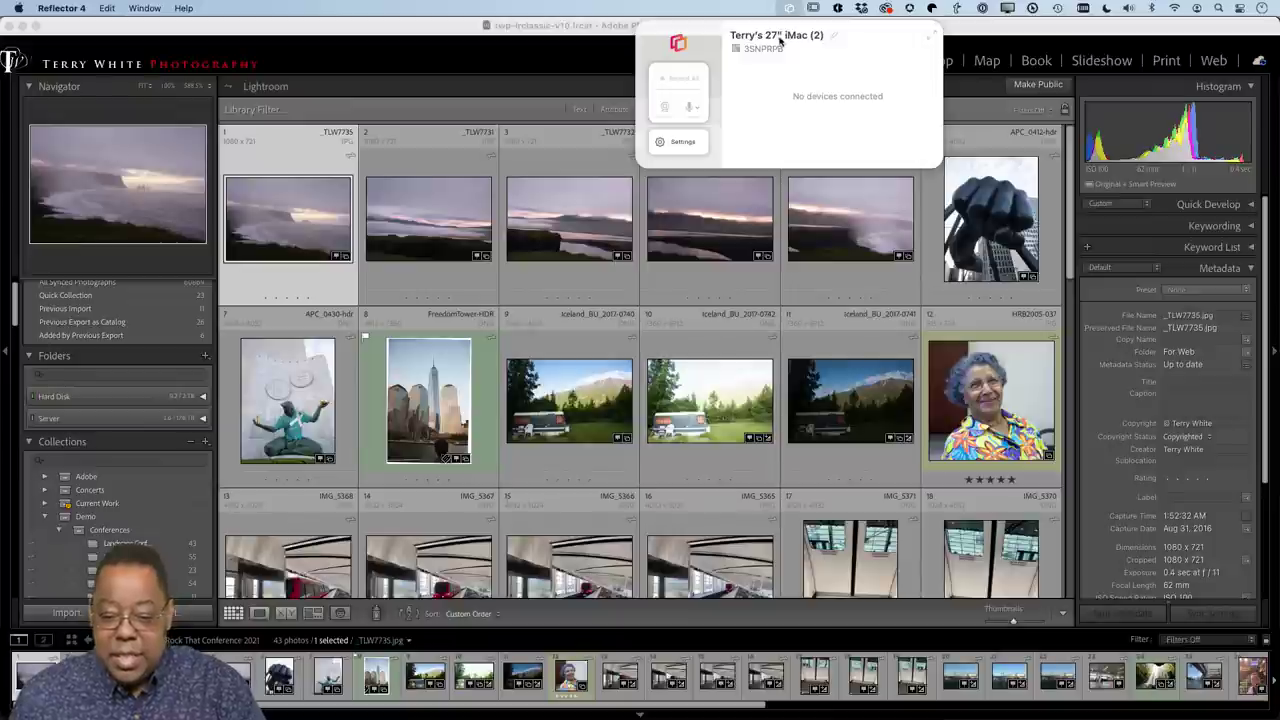
Step: Dismiss Reflector 4's no-devices panel and bring the Lightroom Classic Library grid back to the front
click(793, 9)
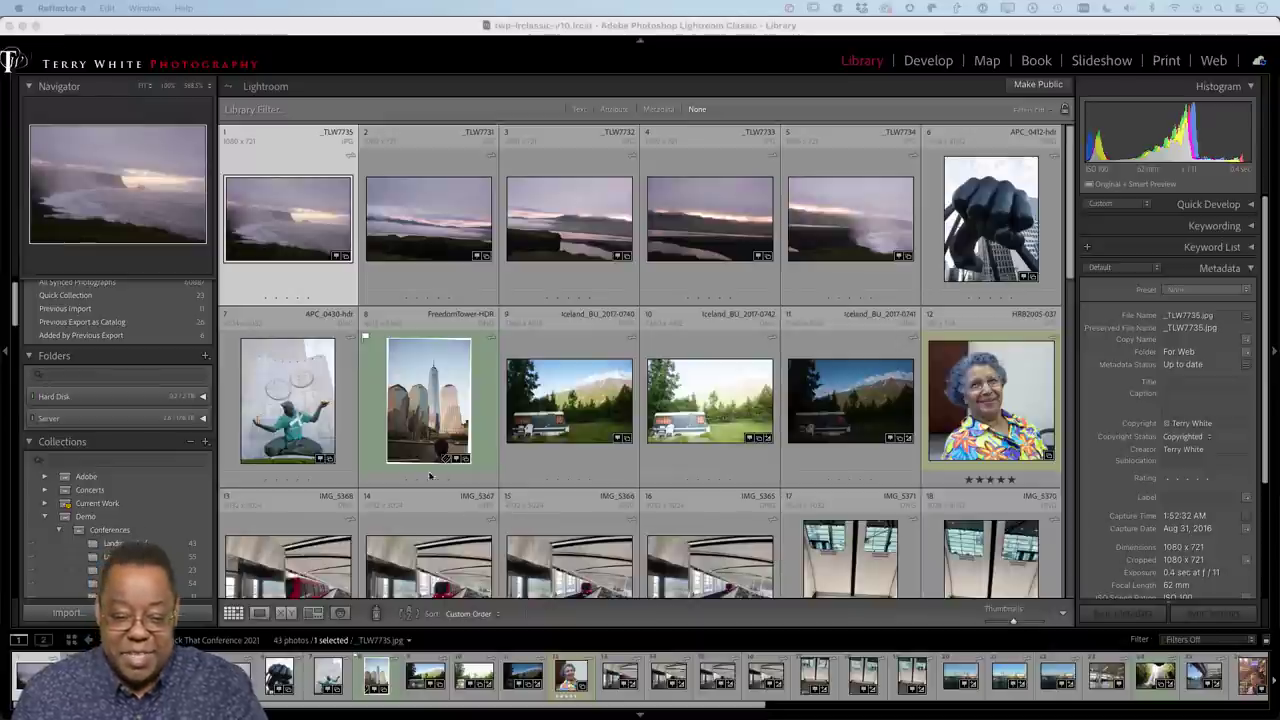
click(288, 42)
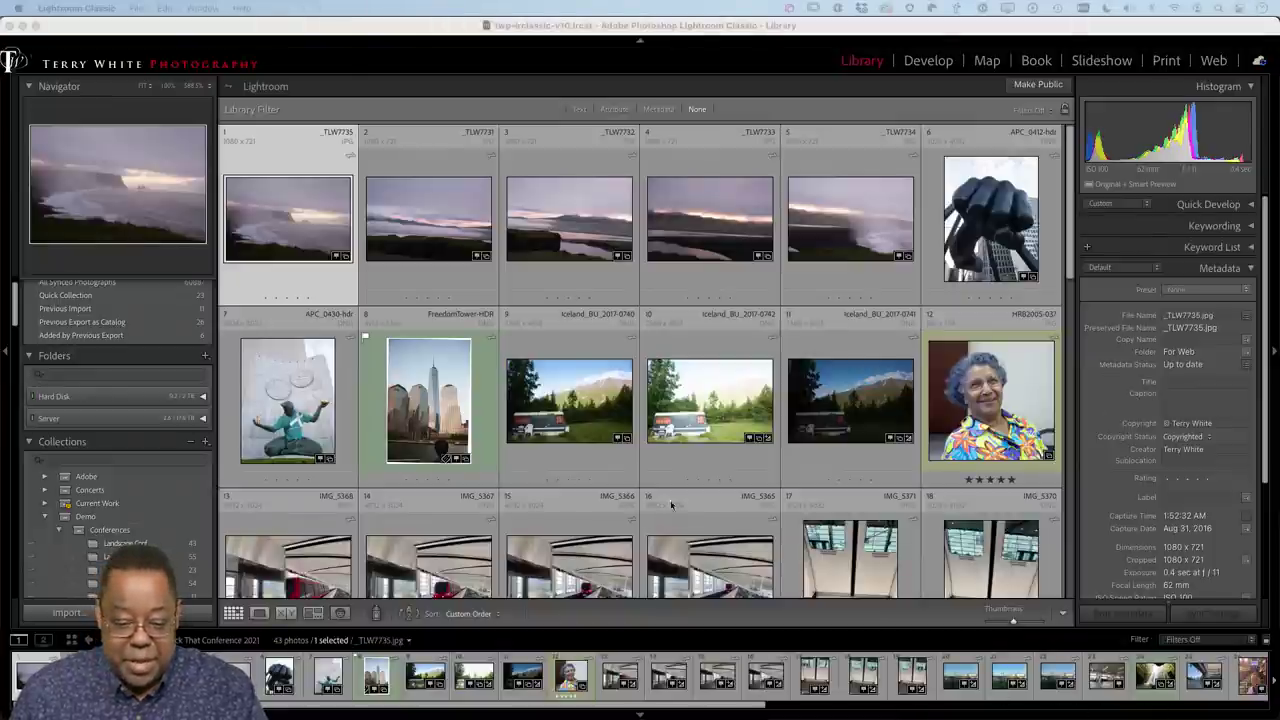
Step: Briefly enter Develop and return to the grid, then open APC_0430-hdr.dng in Loupe view
click(308, 404)
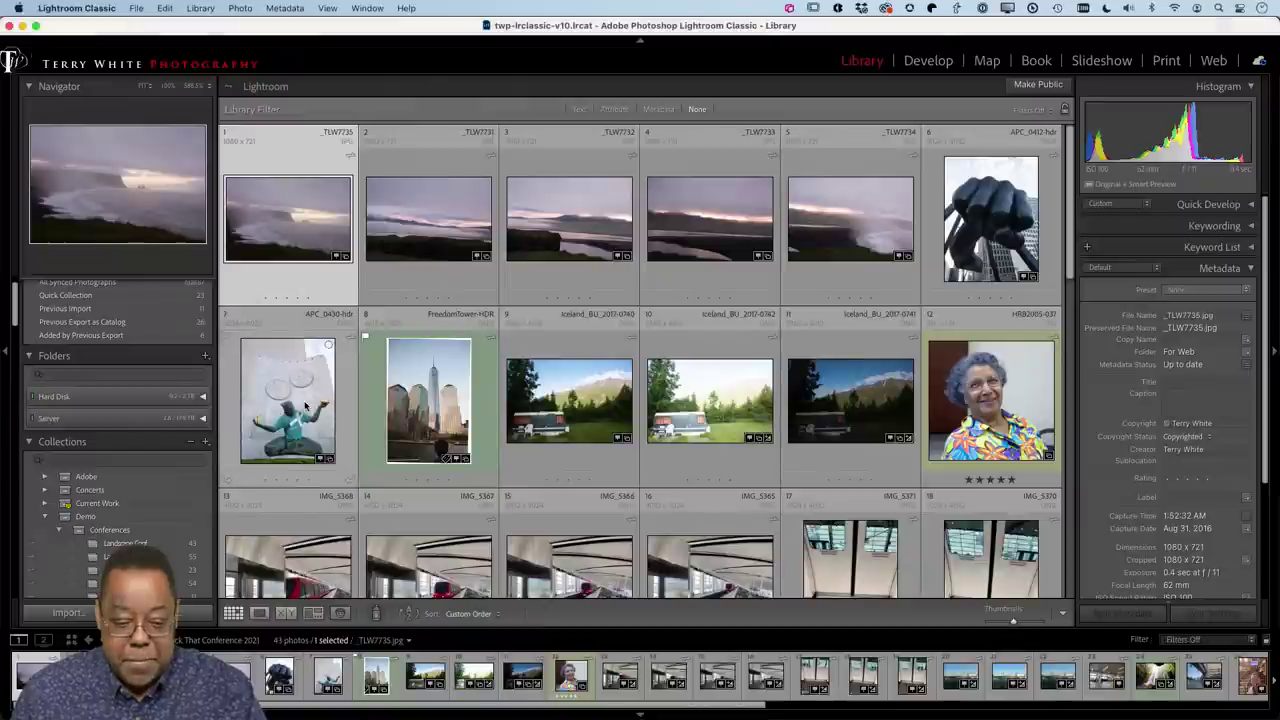
key(d)
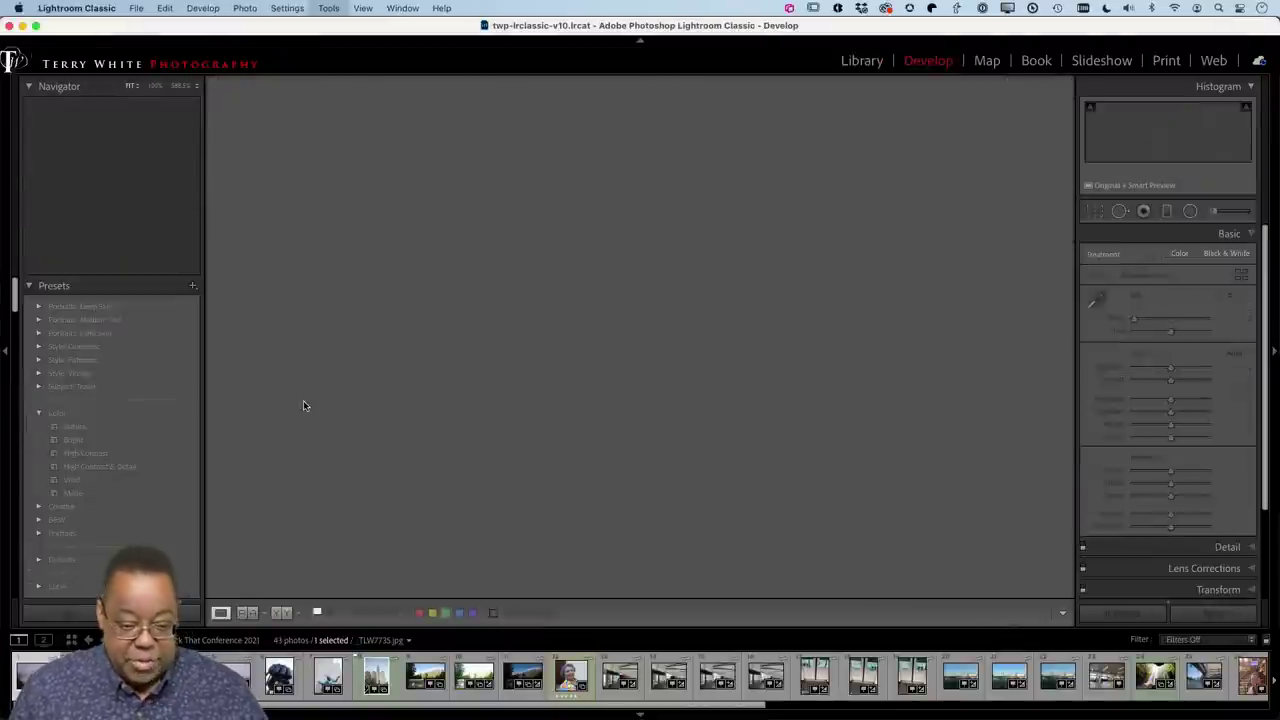
key(g)
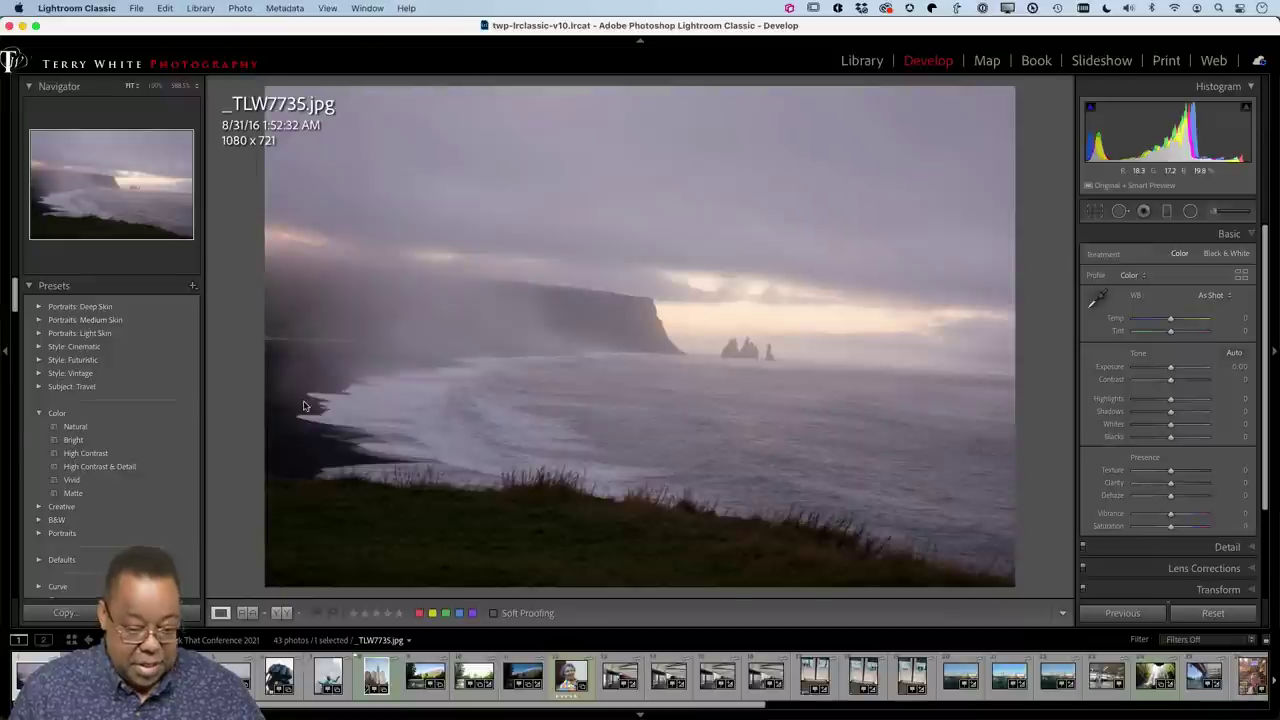
double_click(298, 418)
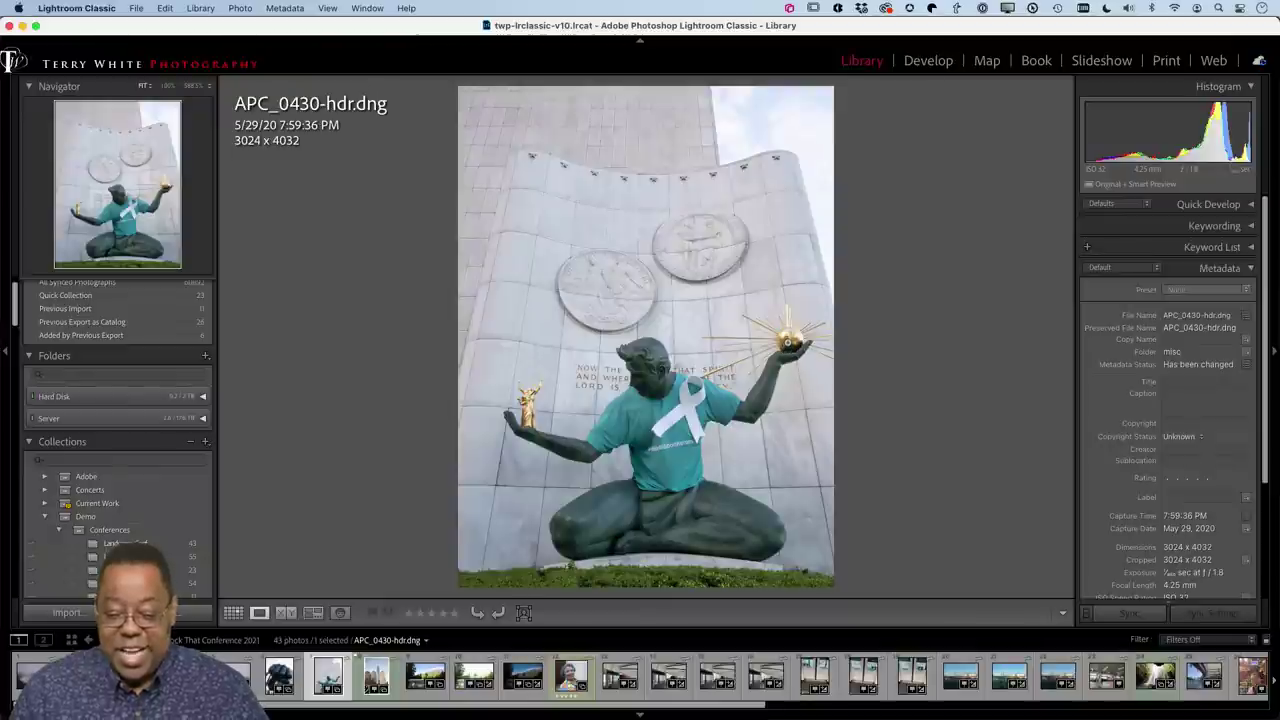
Step: Zoom in on the statue's golden sphere, sun, small gold figure and medallion seal, refitting each time
click(786, 346)
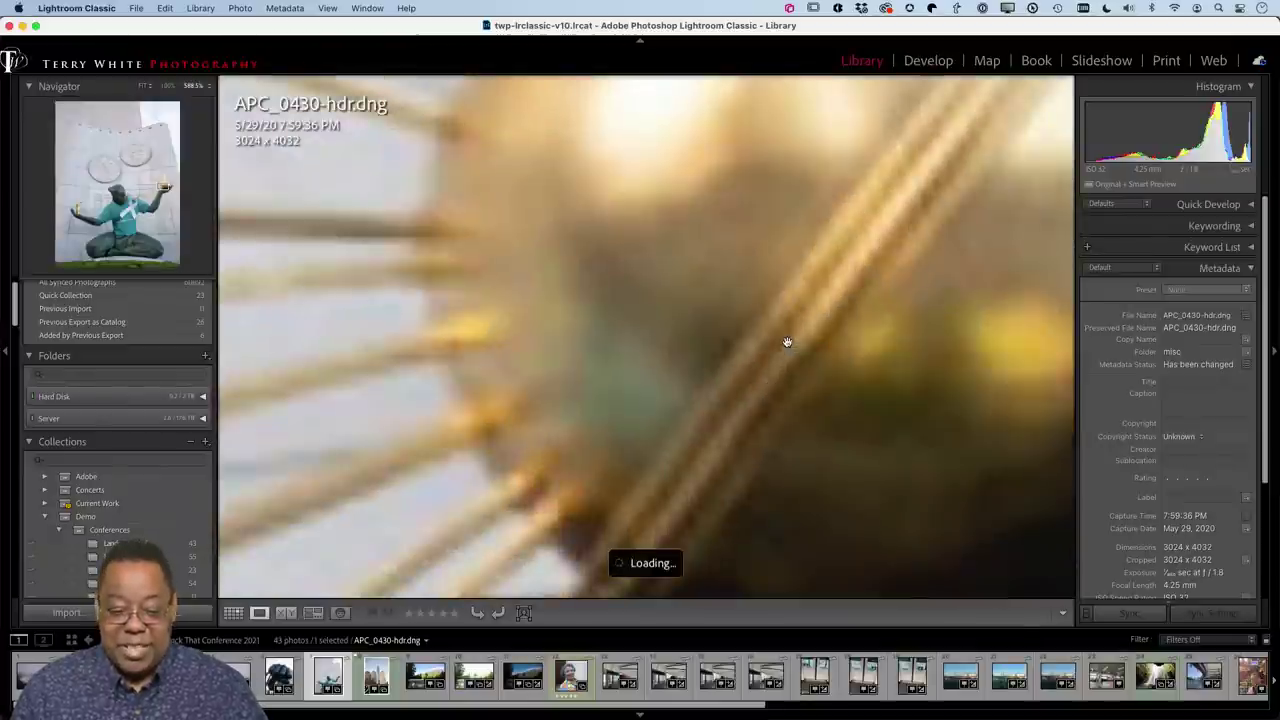
click(787, 342)
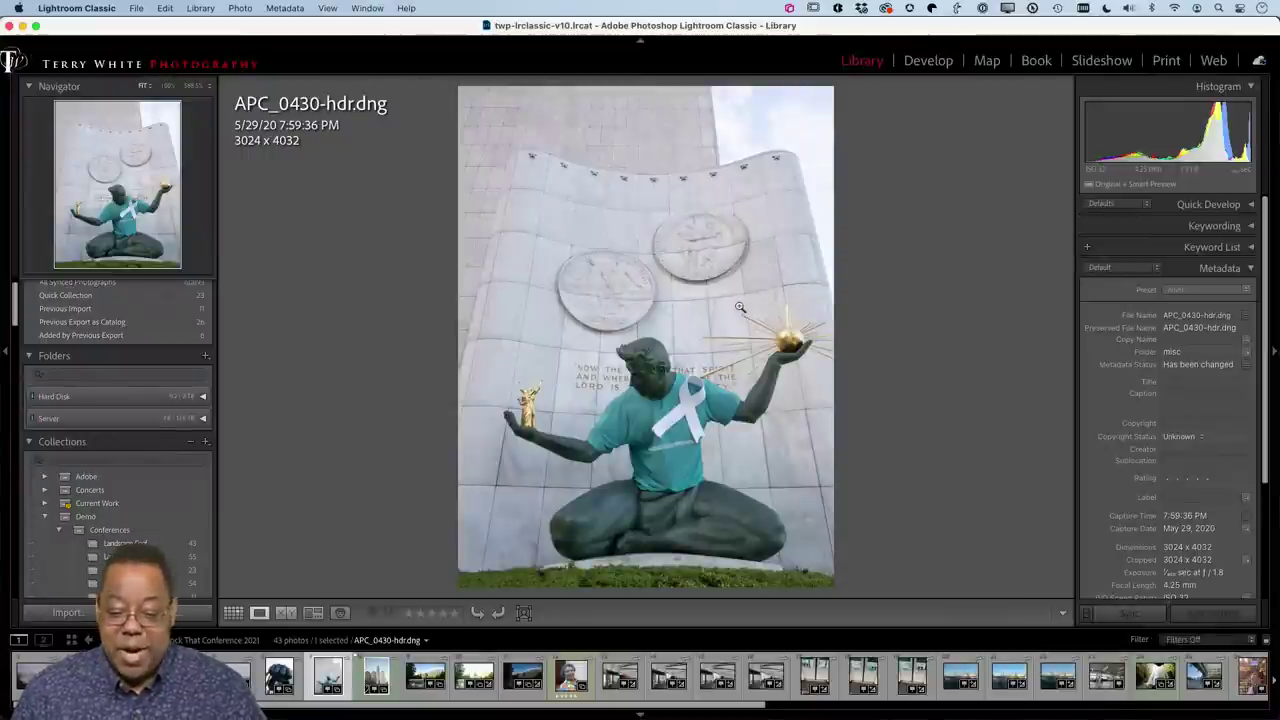
drag(726, 300, 833, 388)
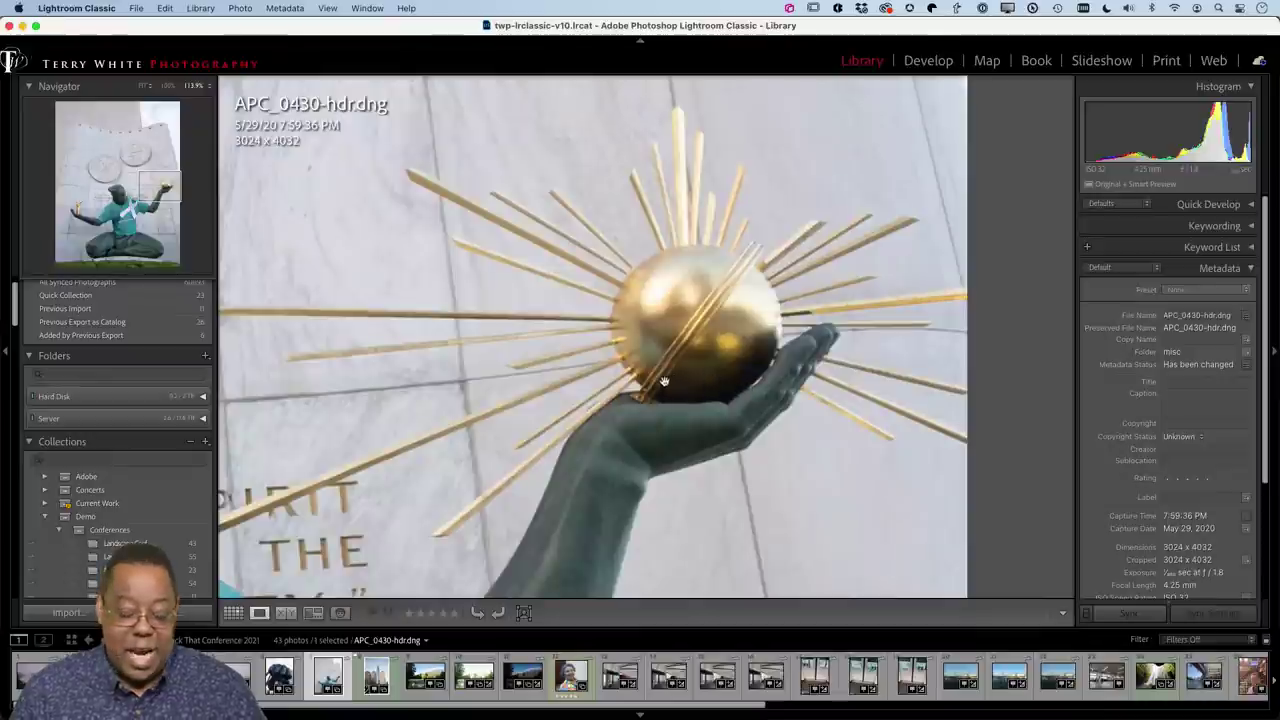
click(565, 347)
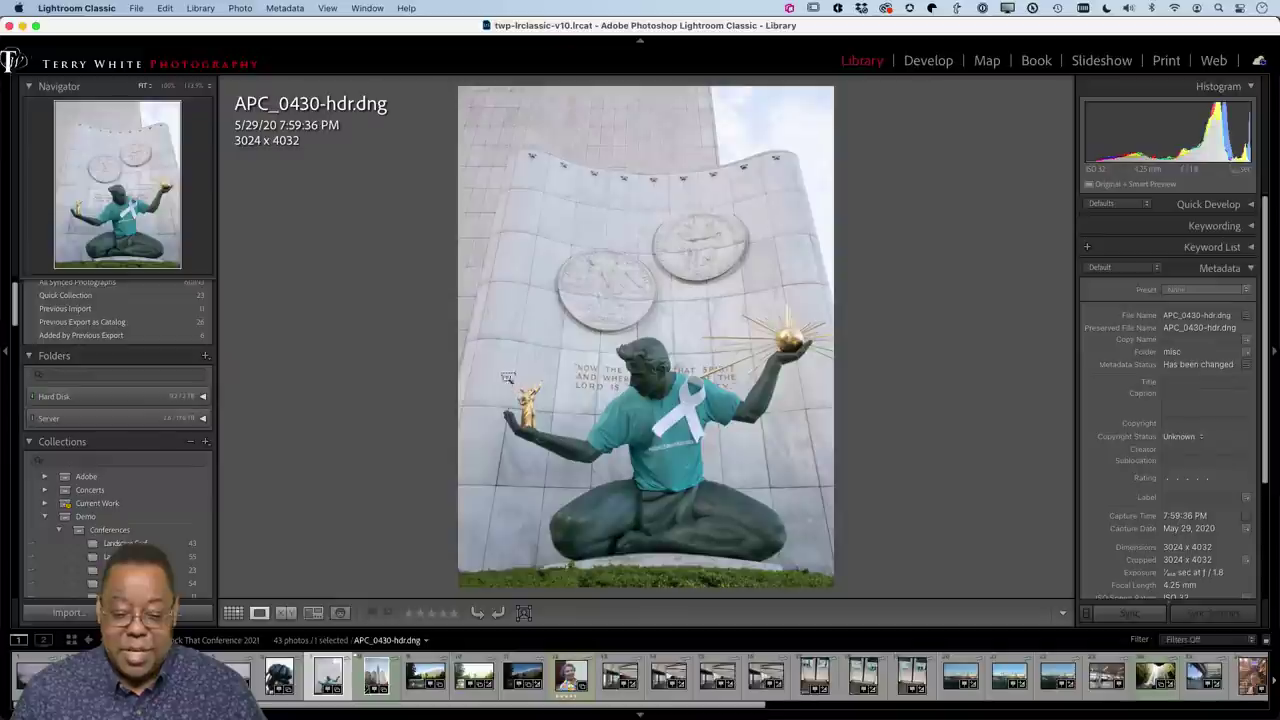
click(524, 420)
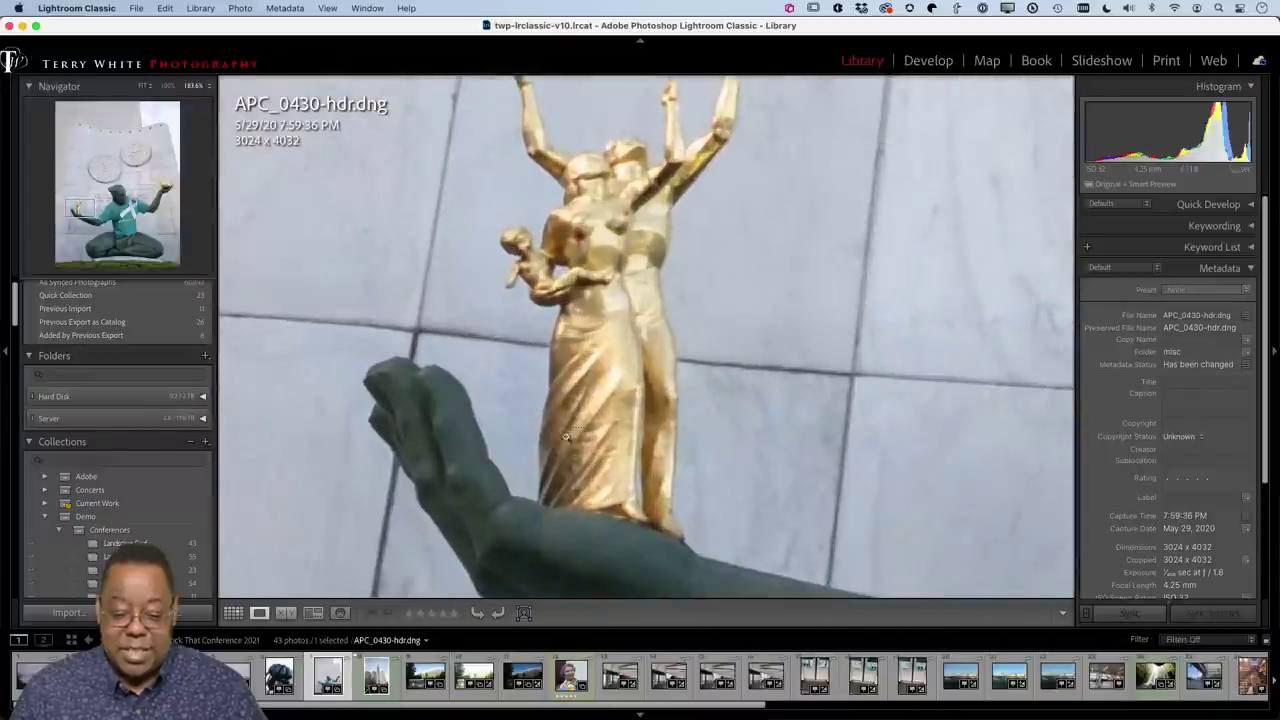
click(712, 425)
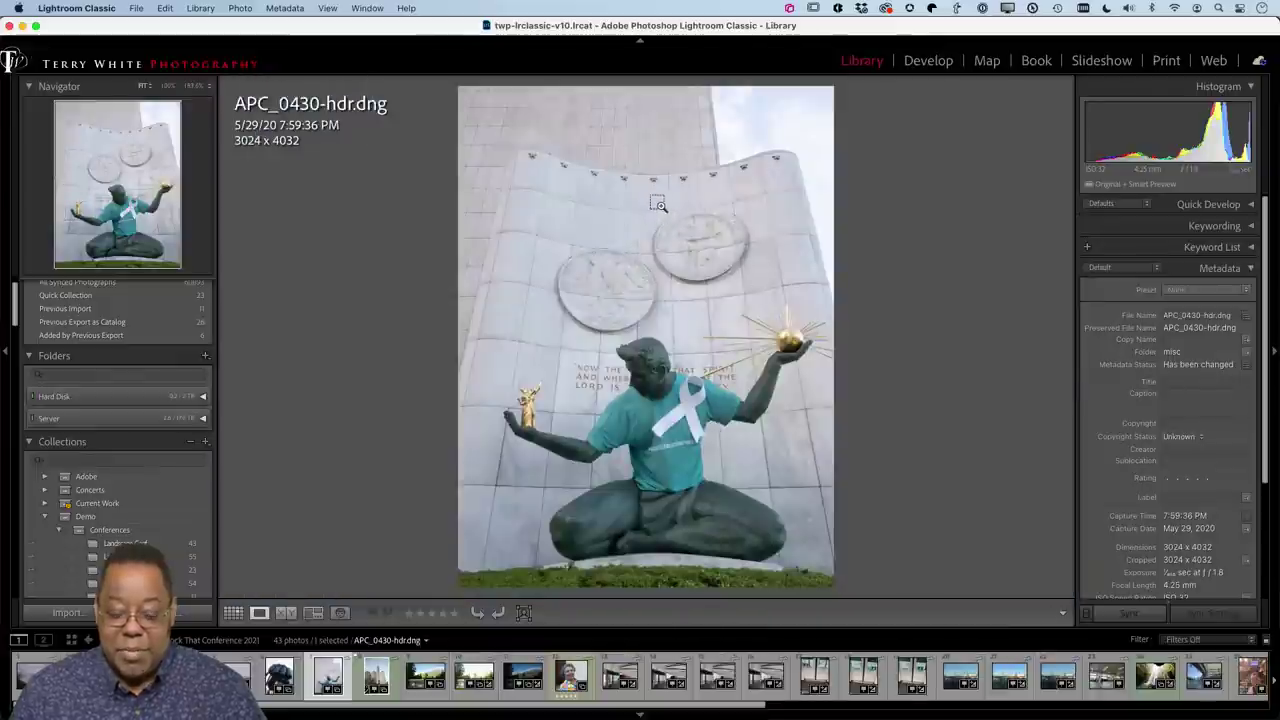
drag(655, 201, 742, 282)
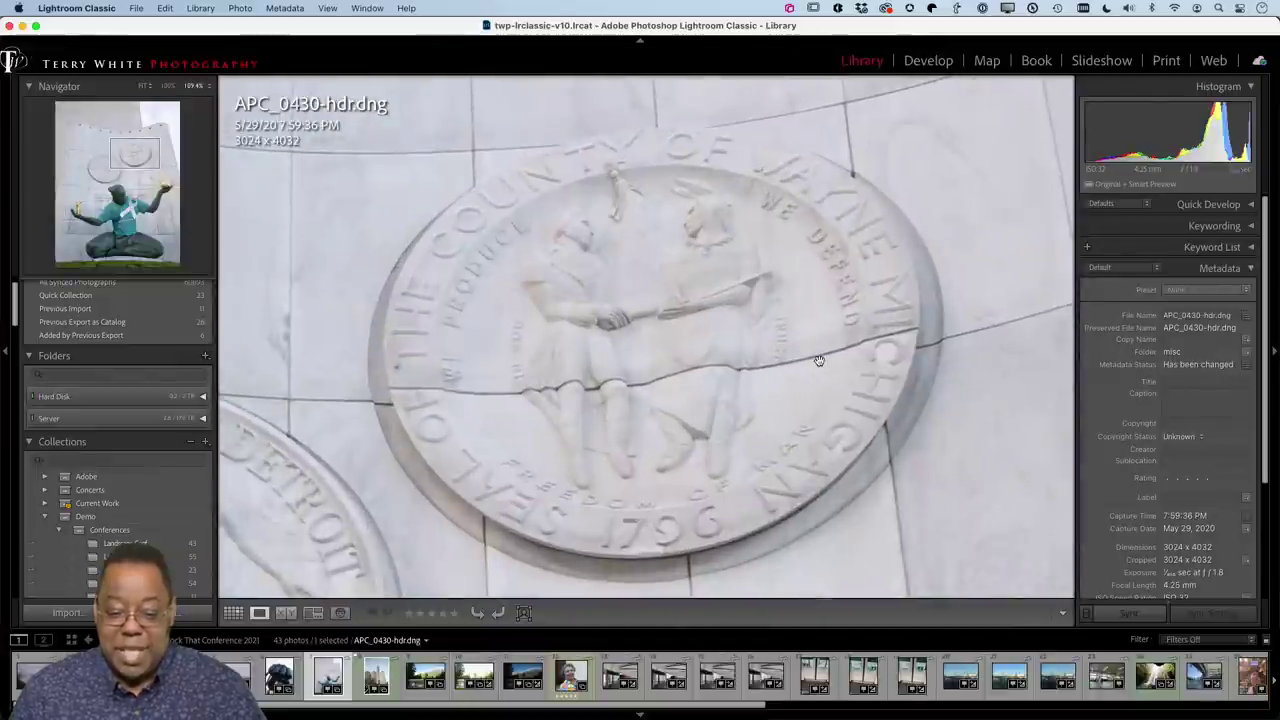
click(751, 335)
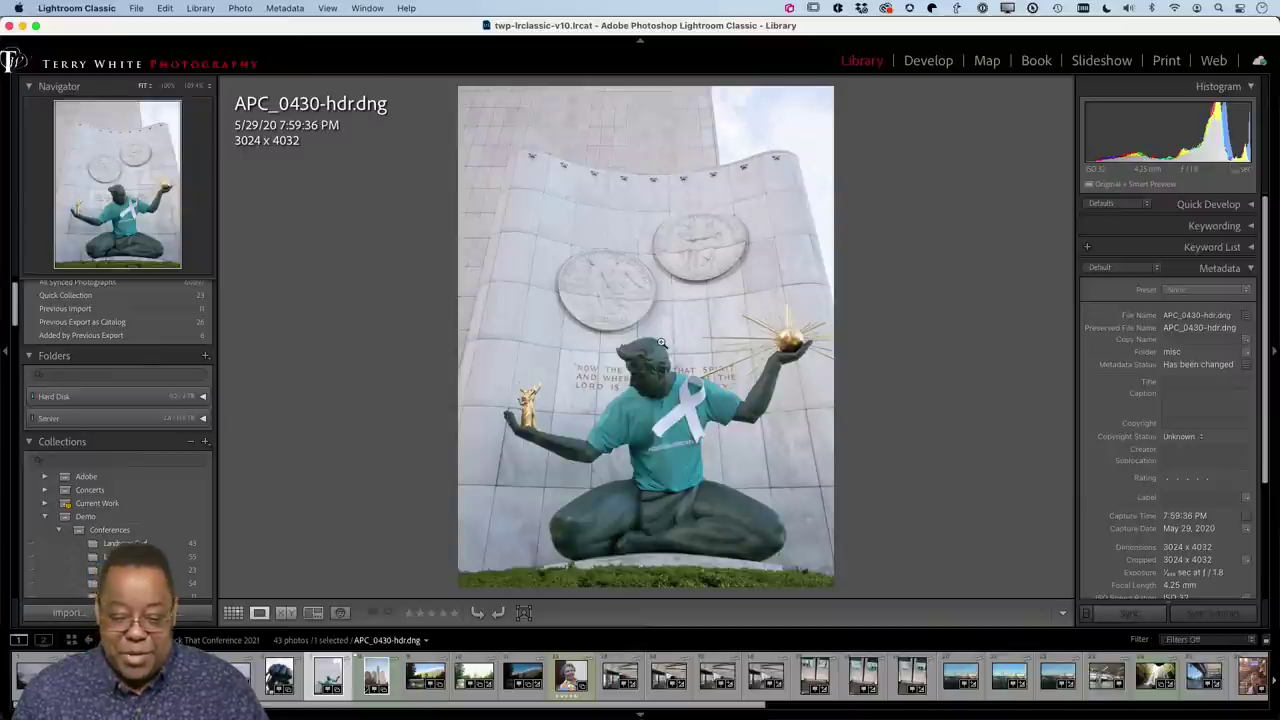
Step: Return to Grid view and select the five-star portrait HRB2005-037.jpg
key(g)
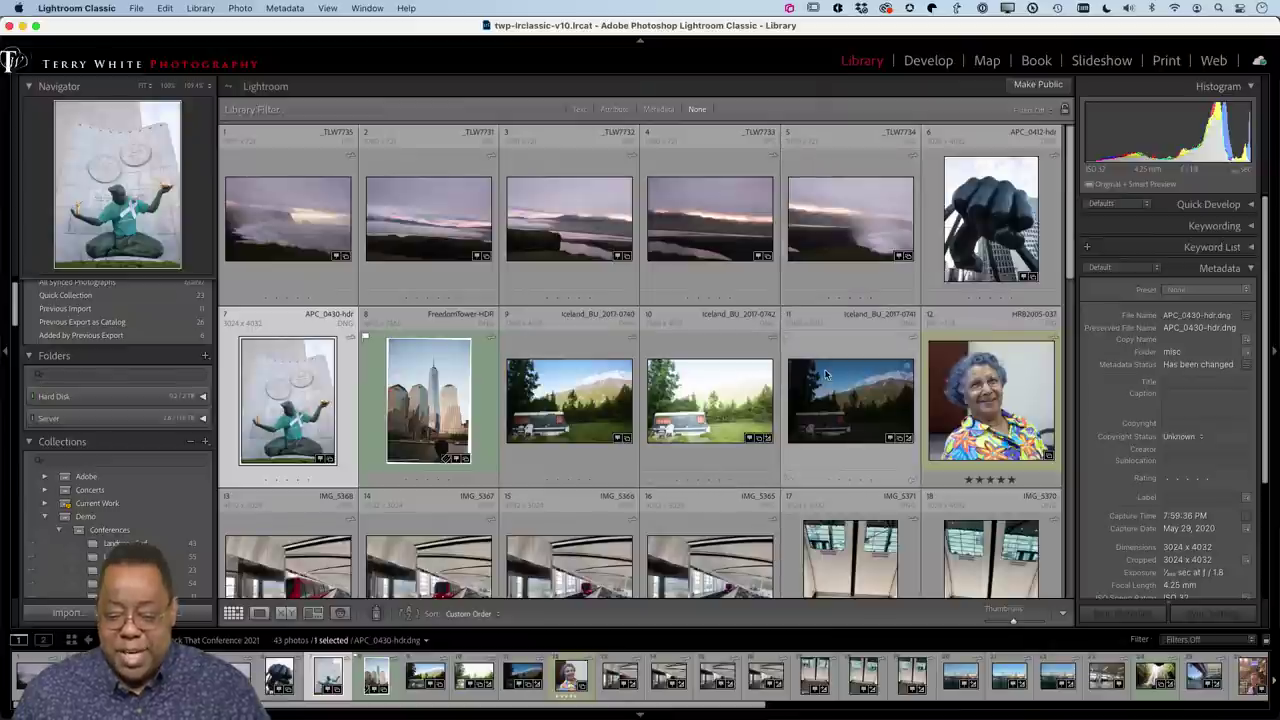
click(980, 408)
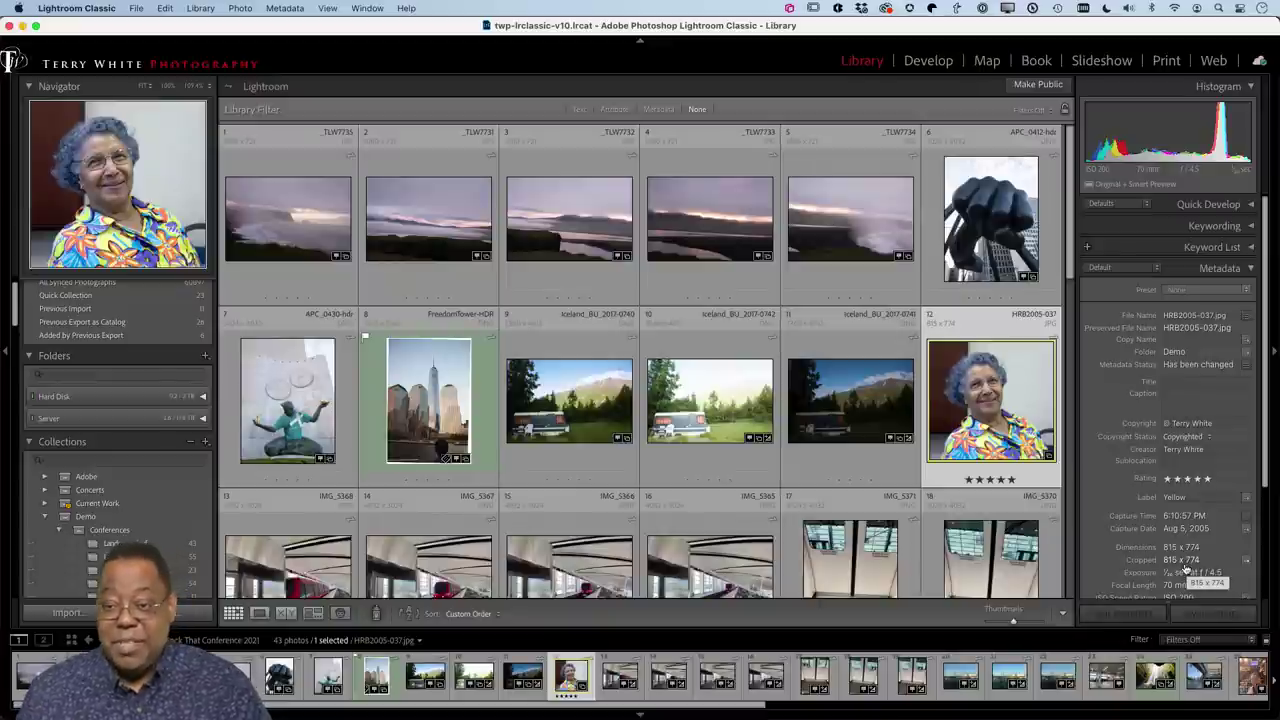
scroll(988, 418, down, 1)
Step: Choose Enhance… from the HRB2005-037 thumbnail's context menu to preview Super Resolution
right_click(990, 420)
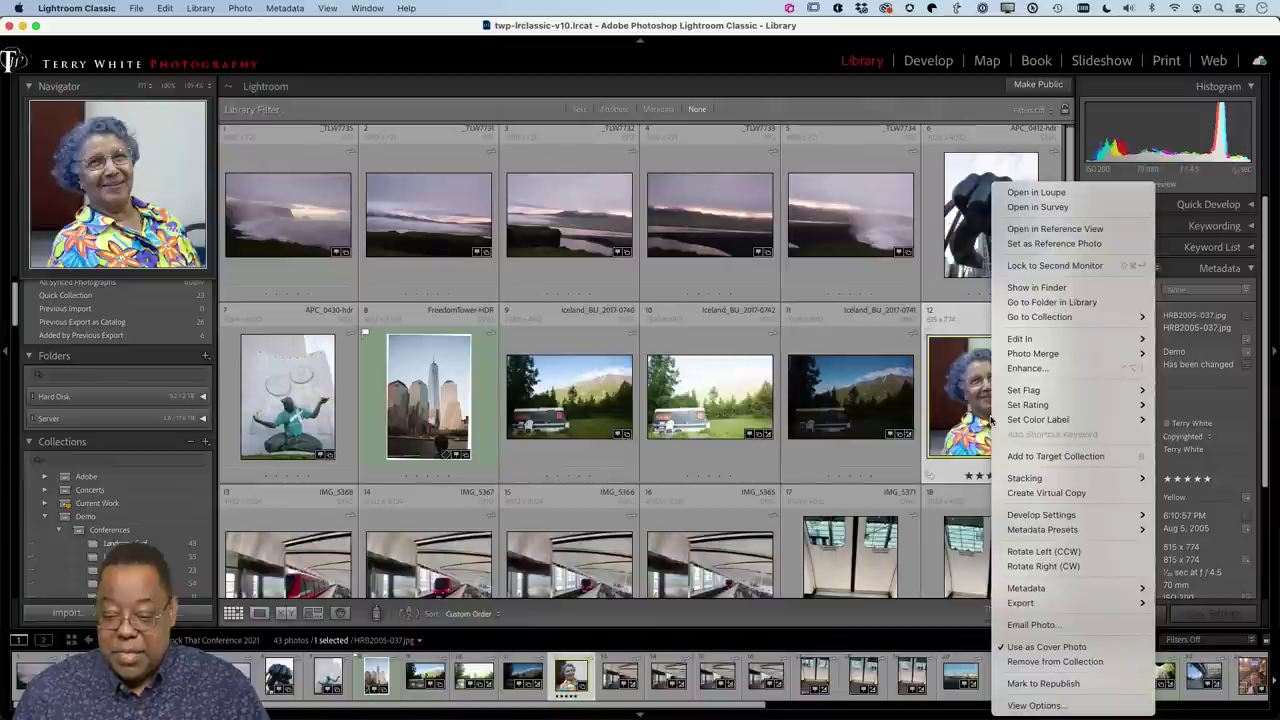
click(1044, 369)
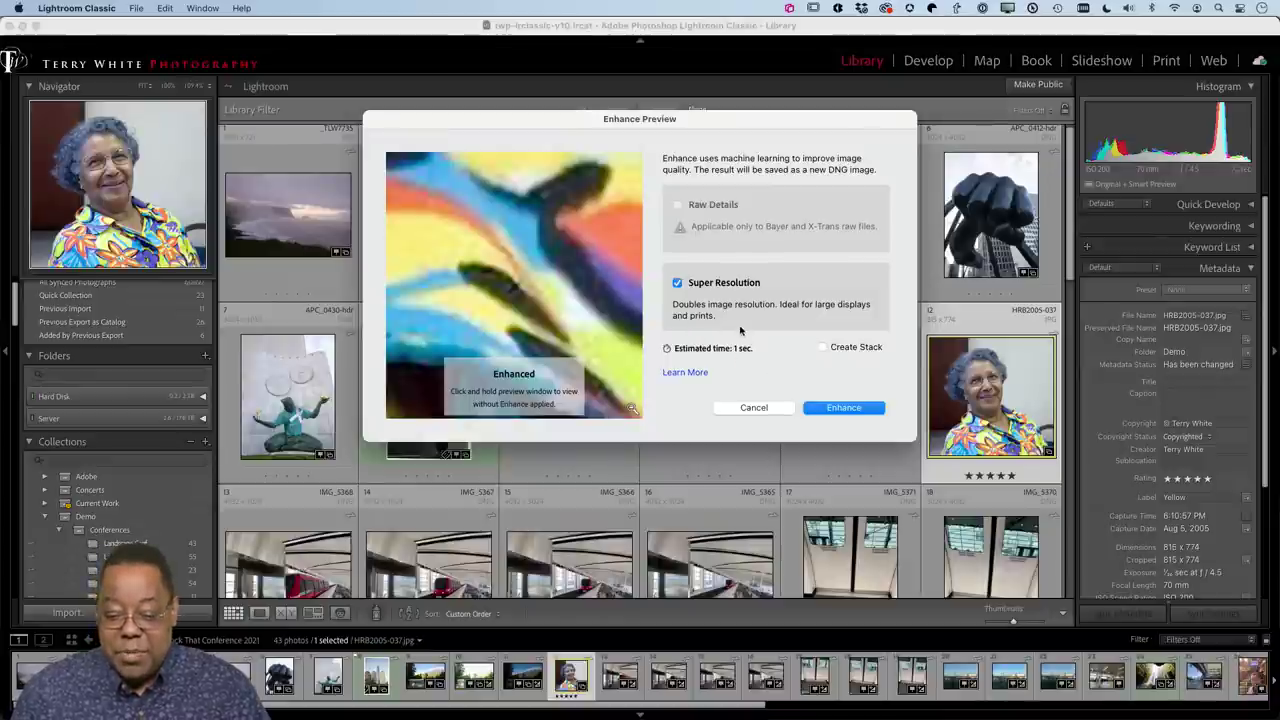
Step: Leave Create Stack off and run Super Resolution, producing HRB2005-037-Enhanced-4.dng at 1630 x 1548
click(824, 350)
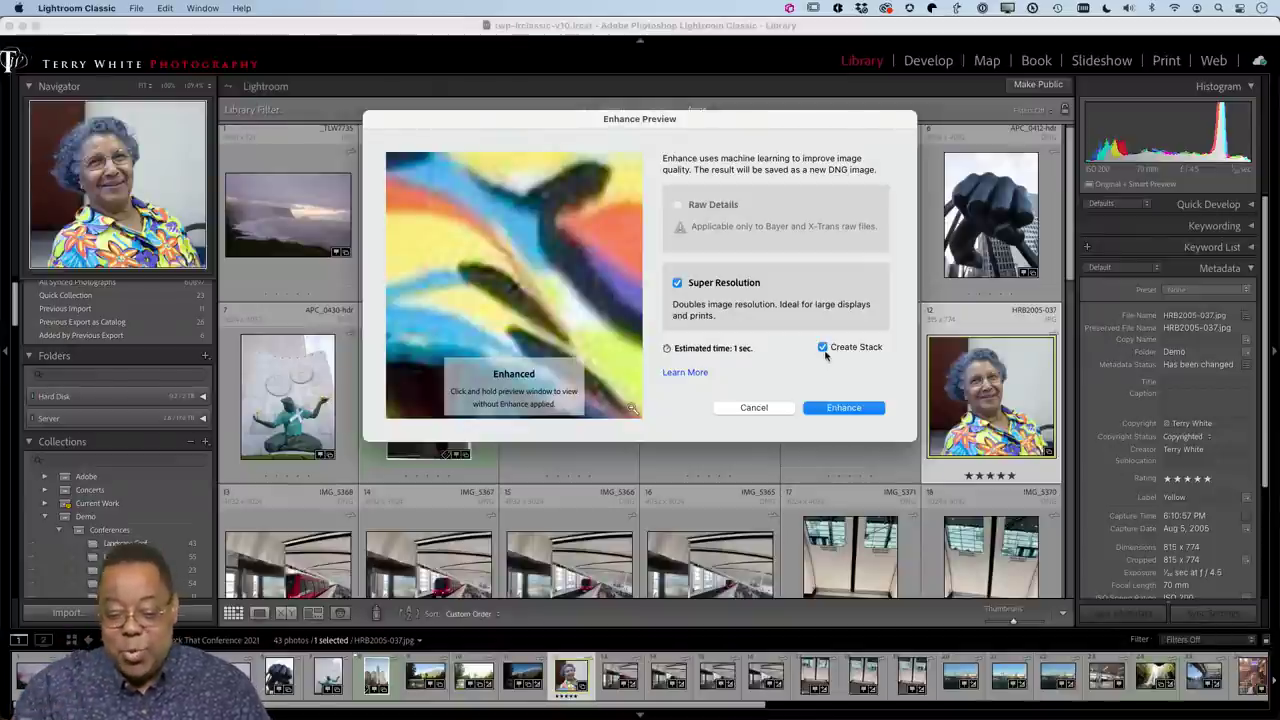
click(823, 348)
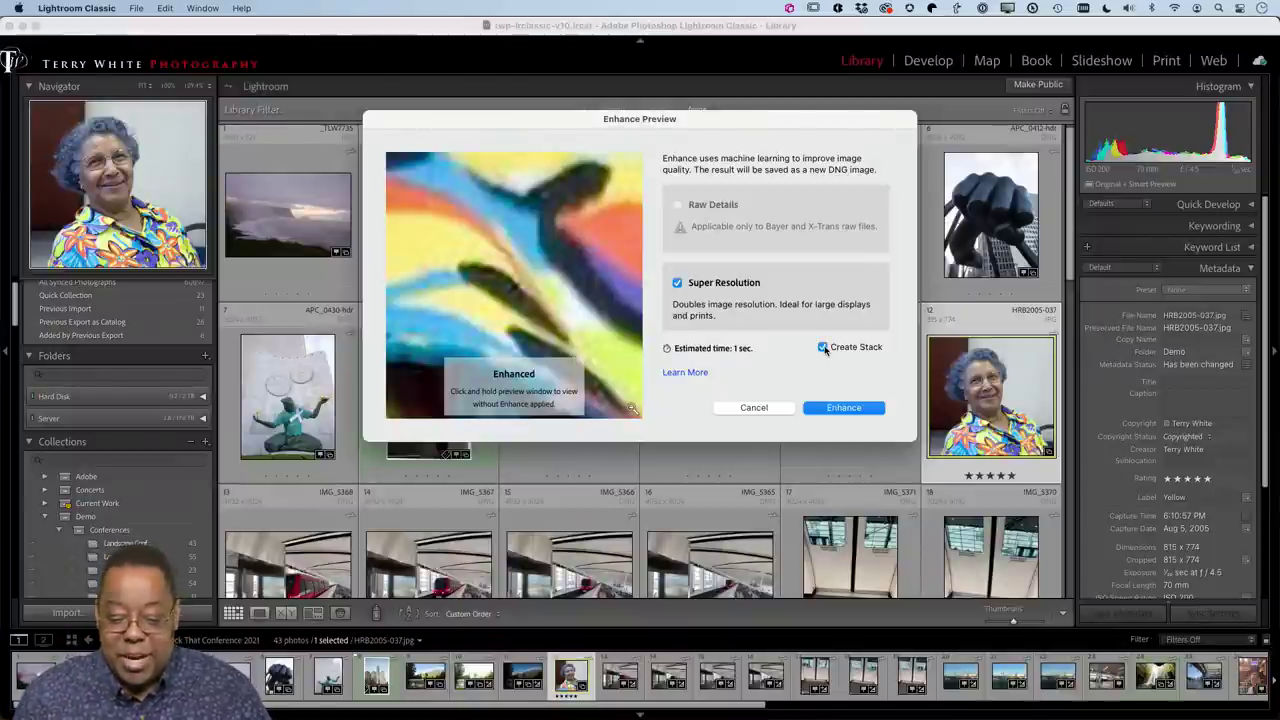
click(843, 408)
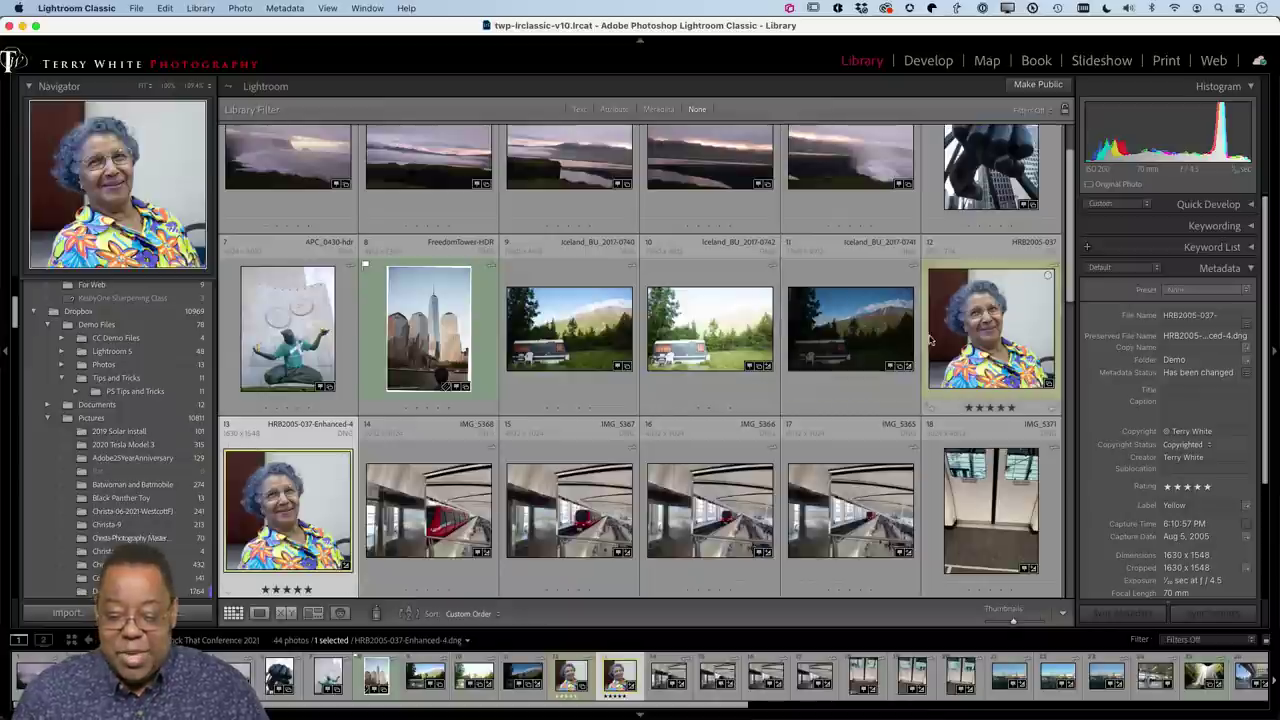
click(977, 330)
double_click(977, 330)
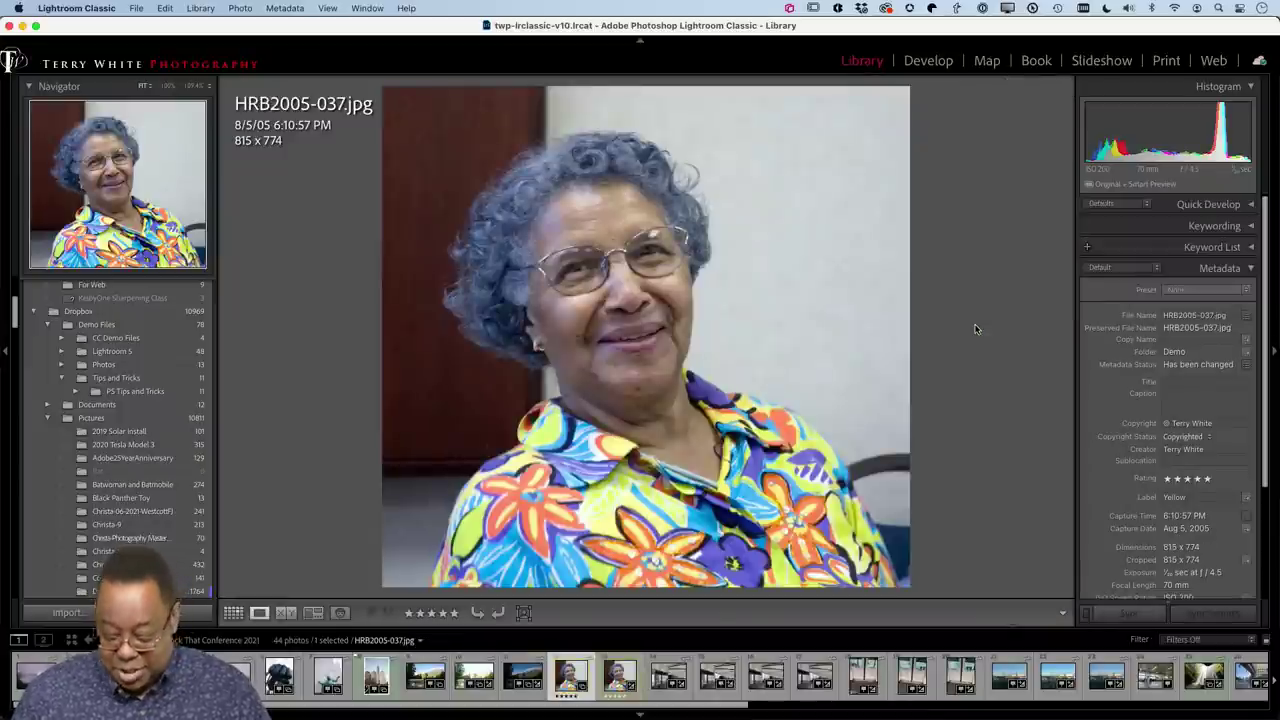
key(Right)
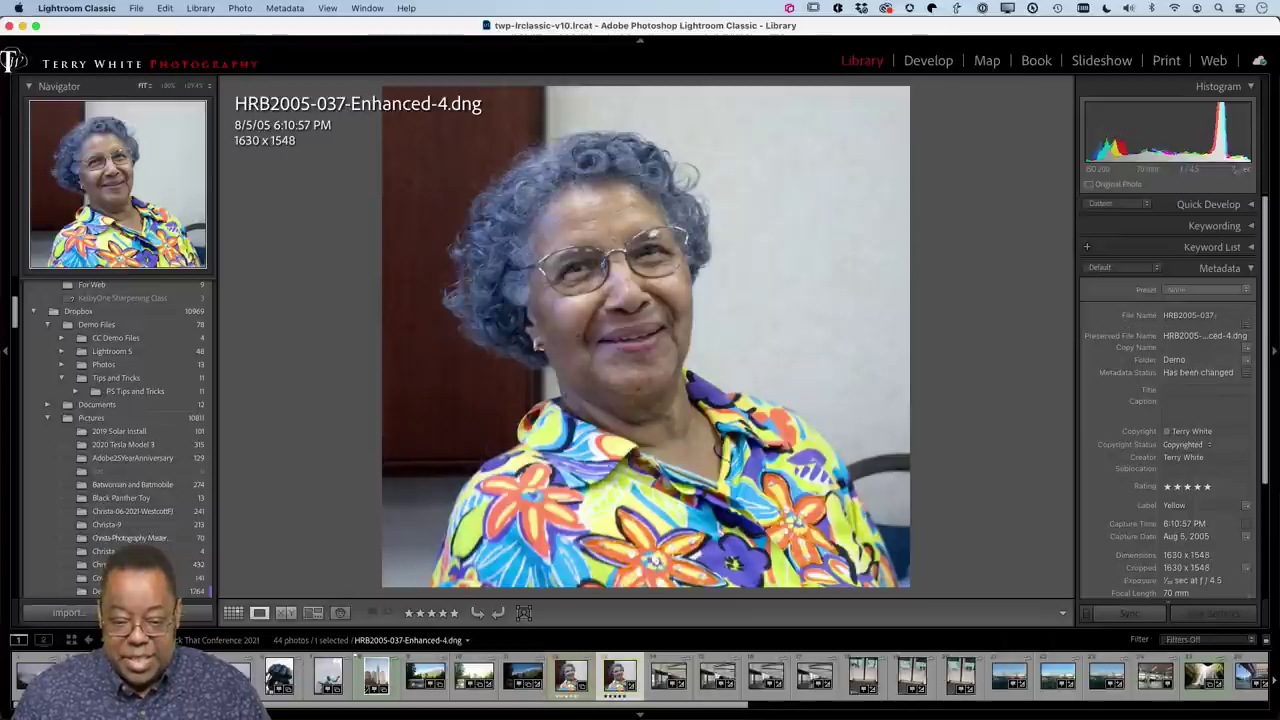
key(Left)
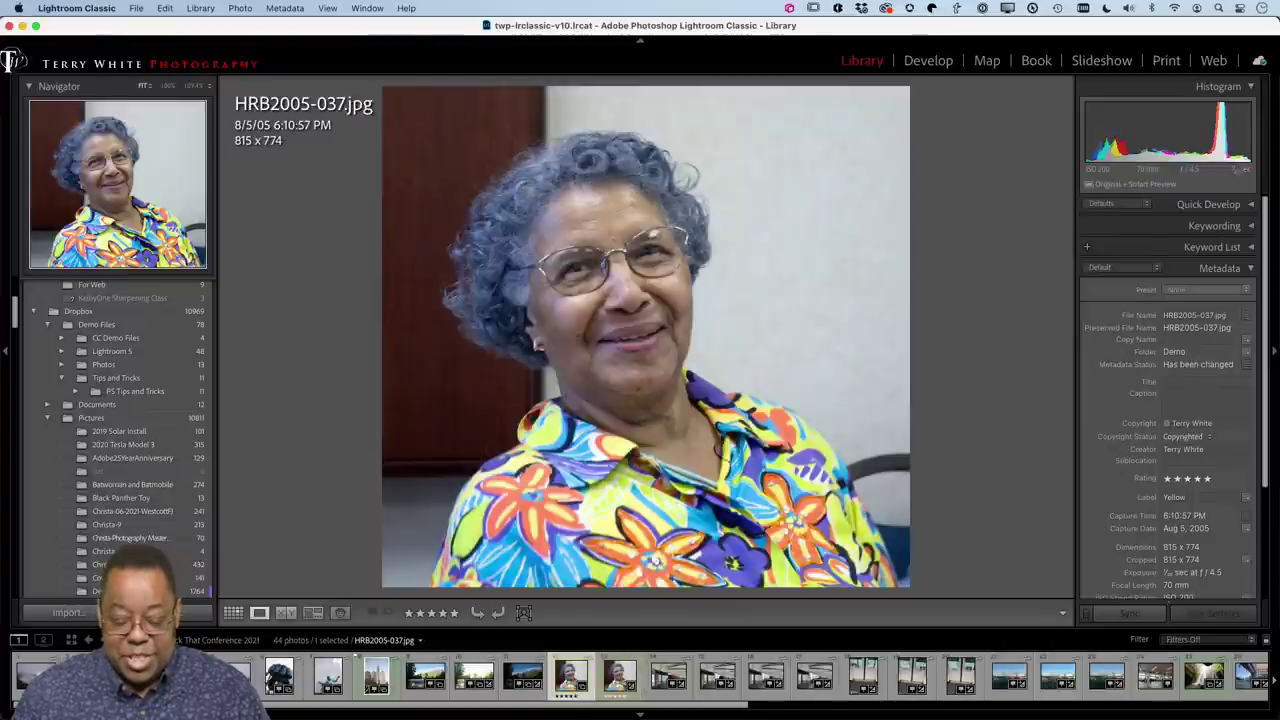
key(Right)
key(Left)
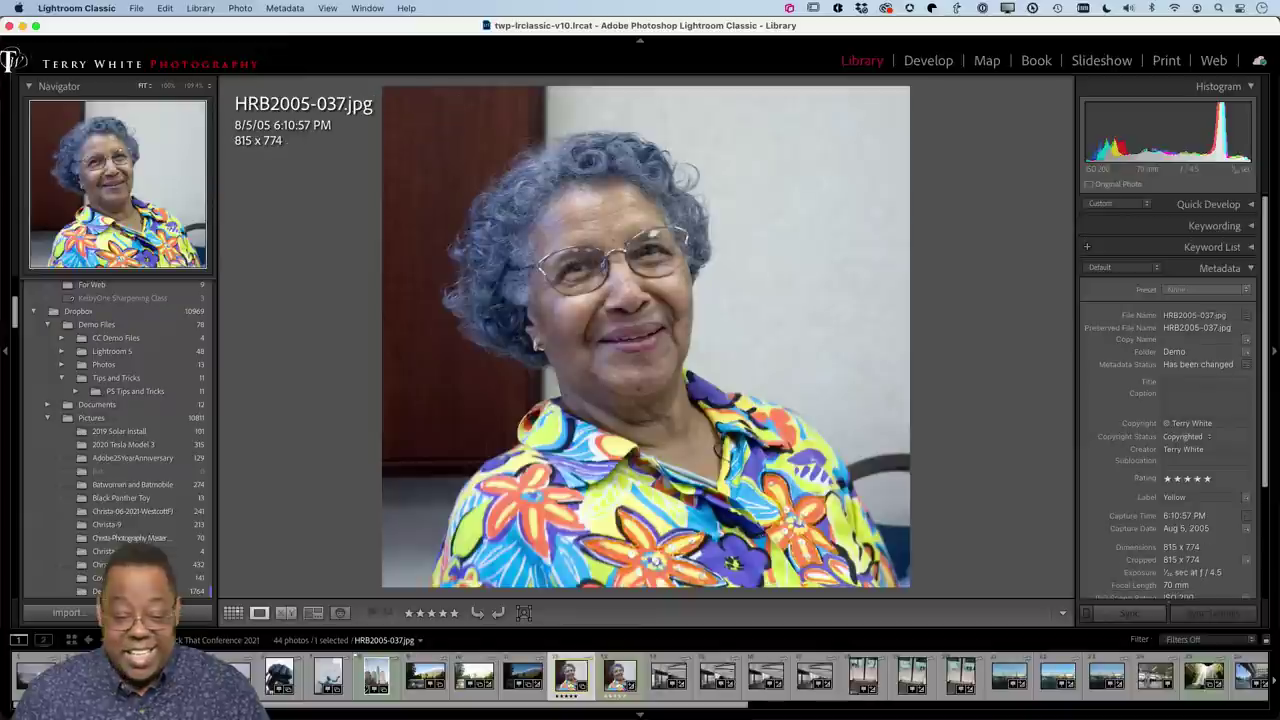
key(Right)
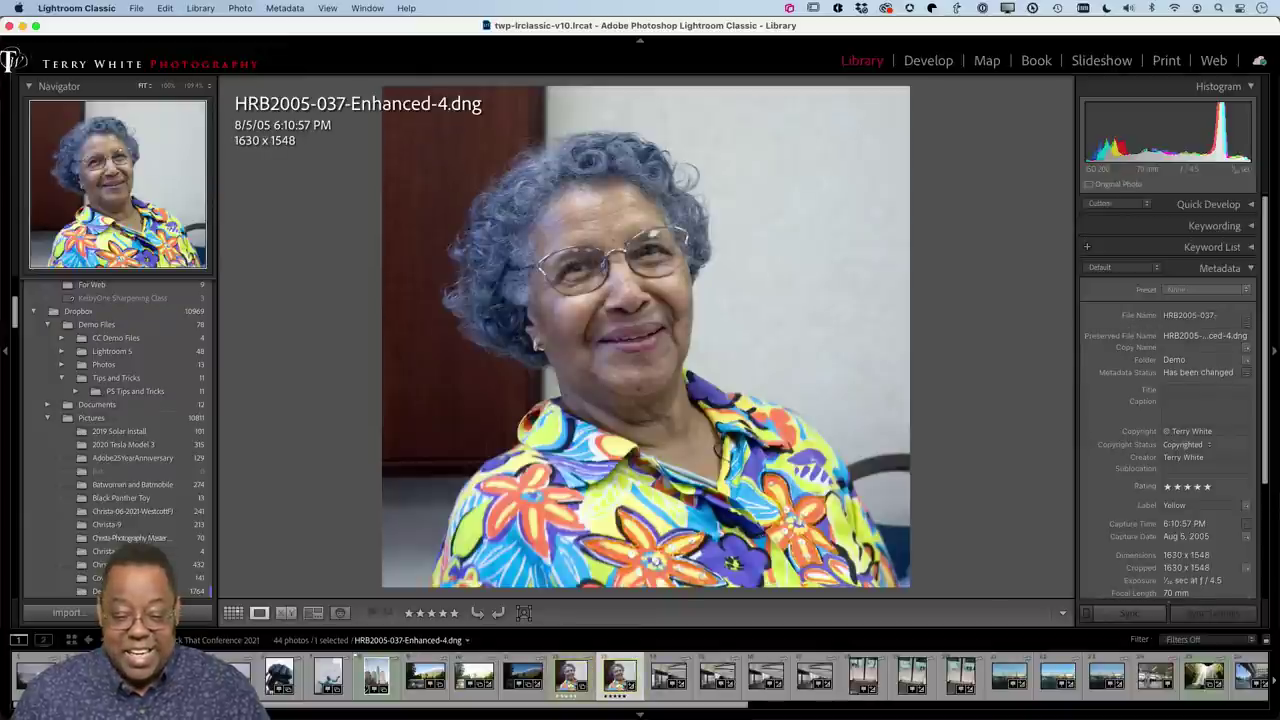
click(605, 241)
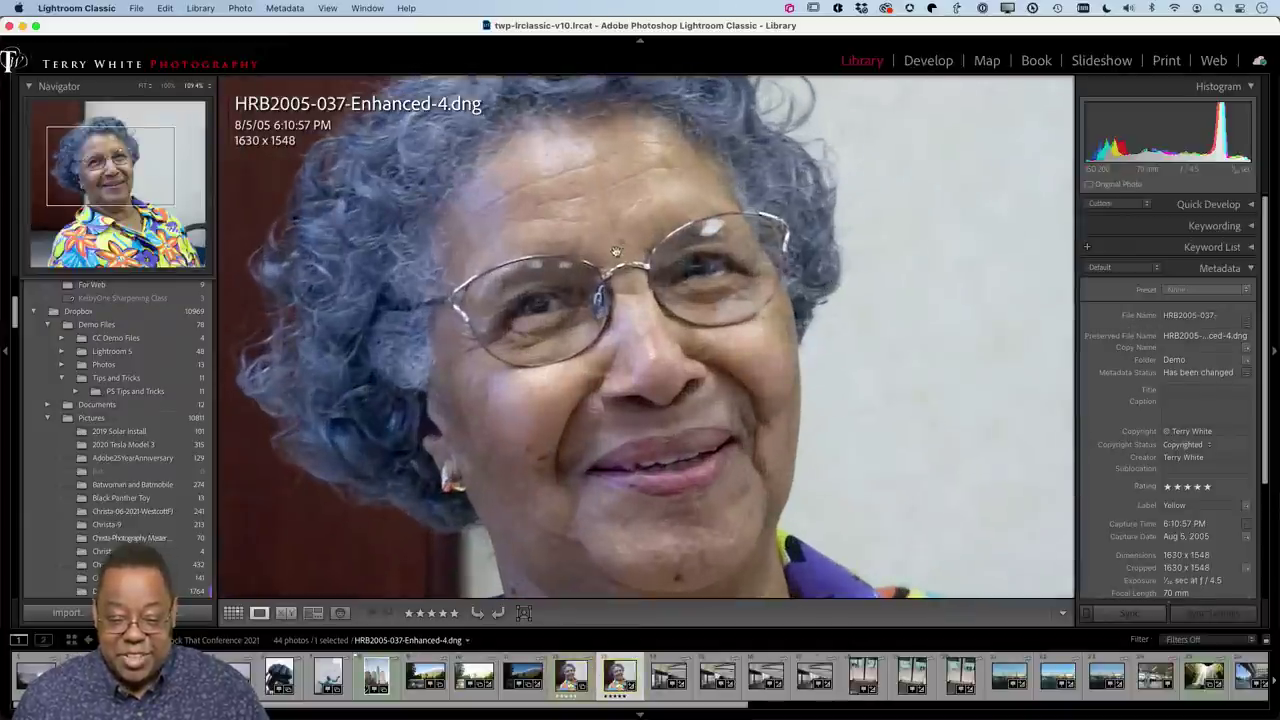
click(620, 280)
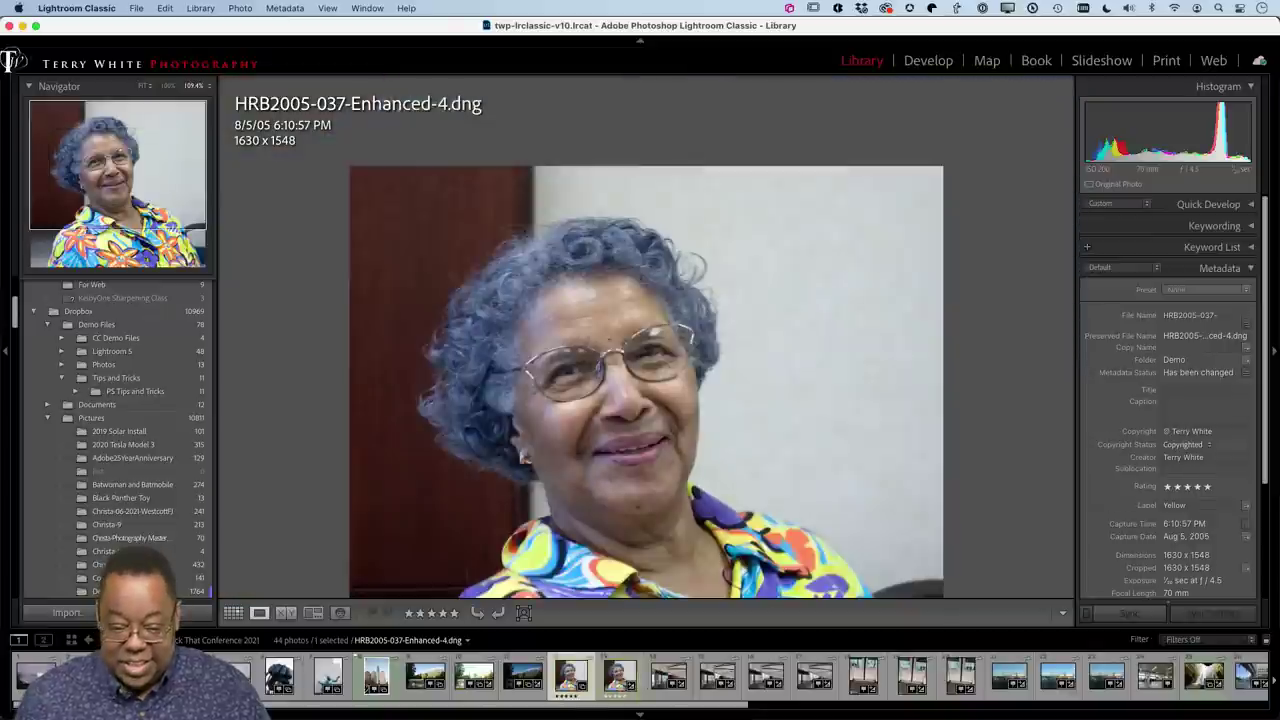
key(Left)
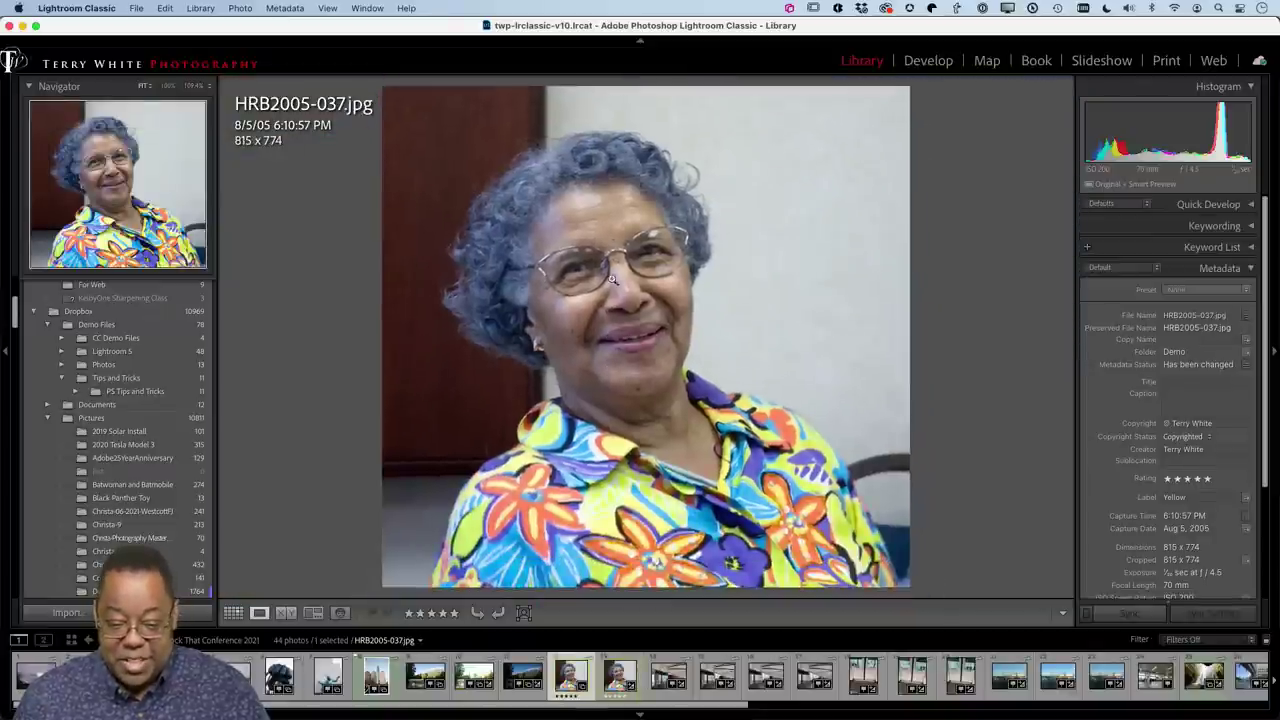
drag(486, 203, 762, 358)
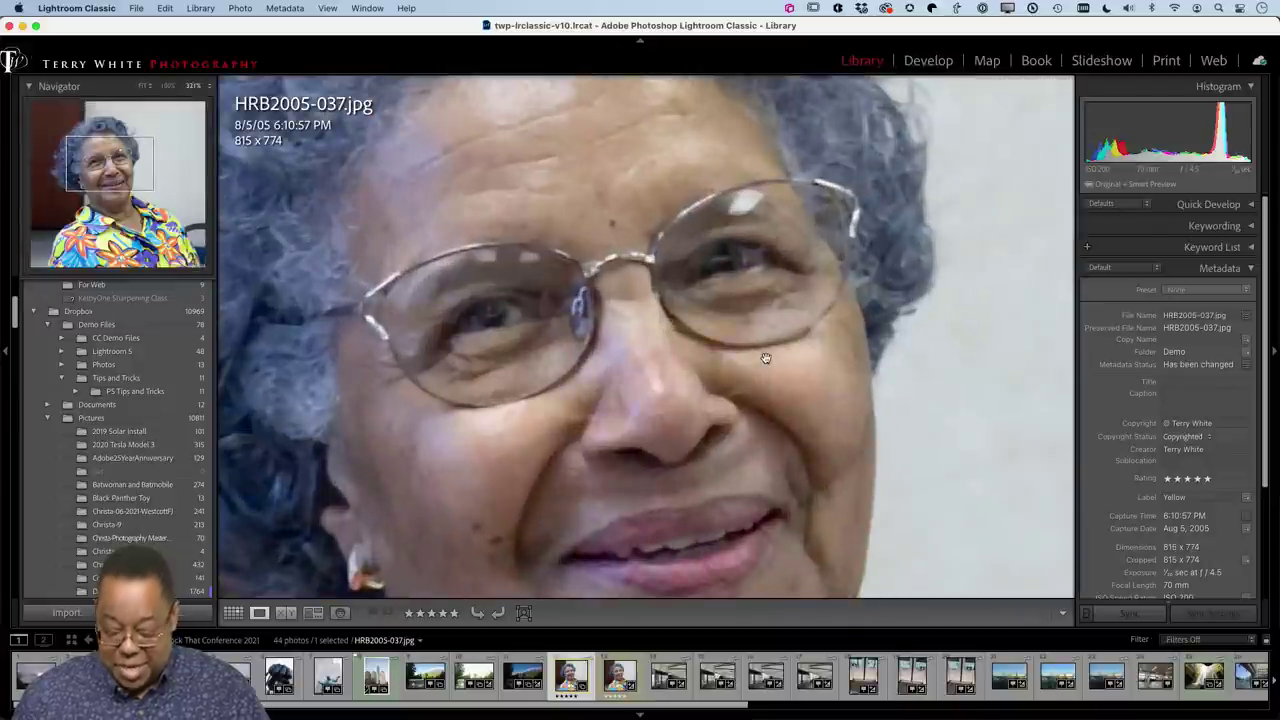
key(Right)
key(Left)
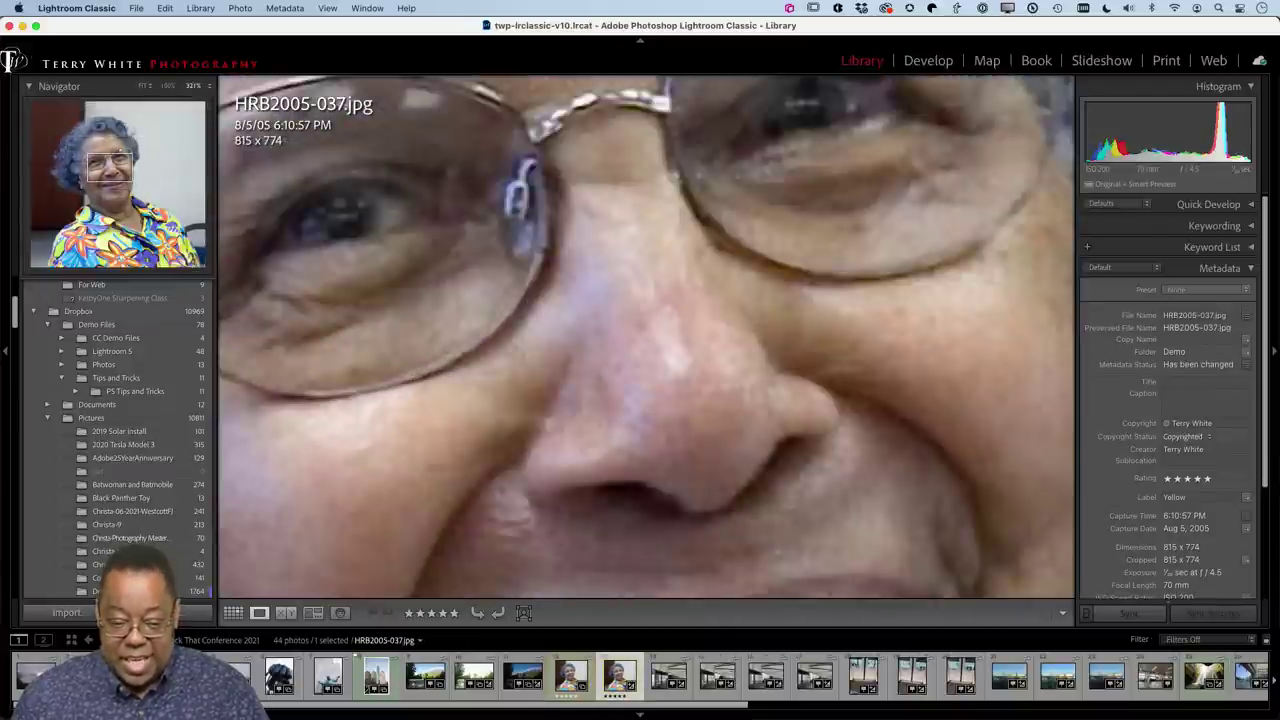
key(Right)
key(Left)
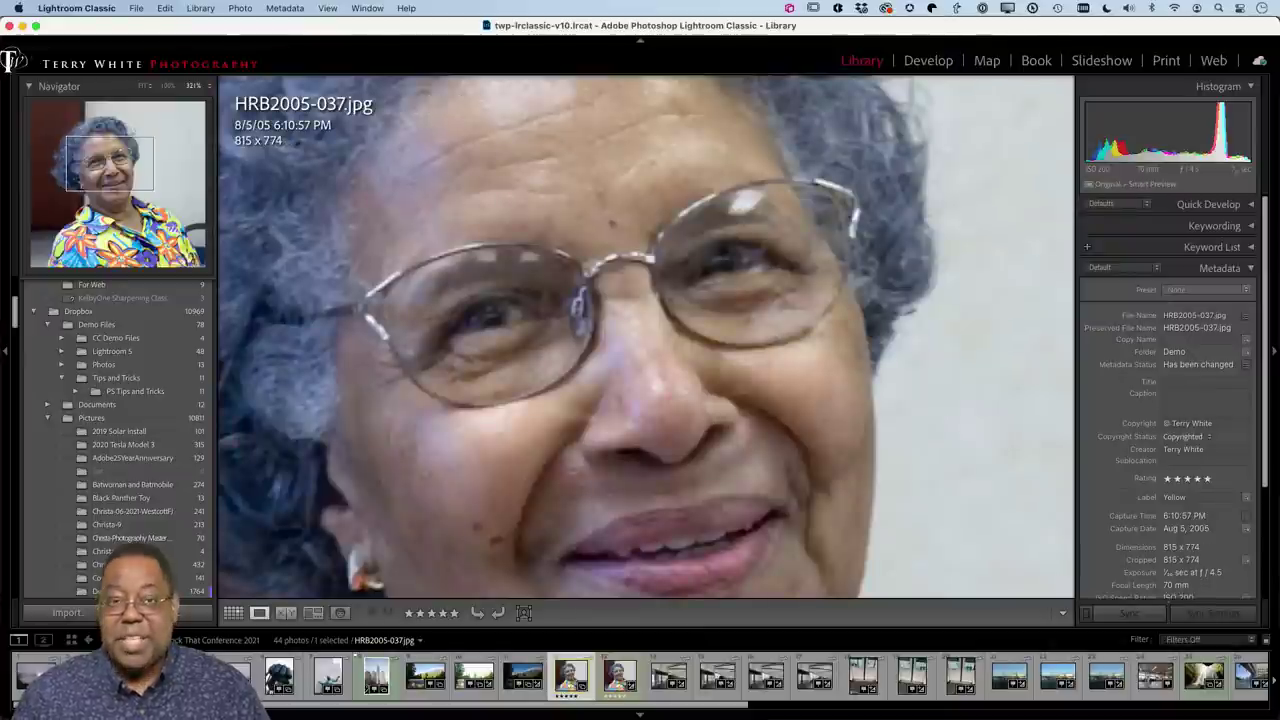
click(650, 344)
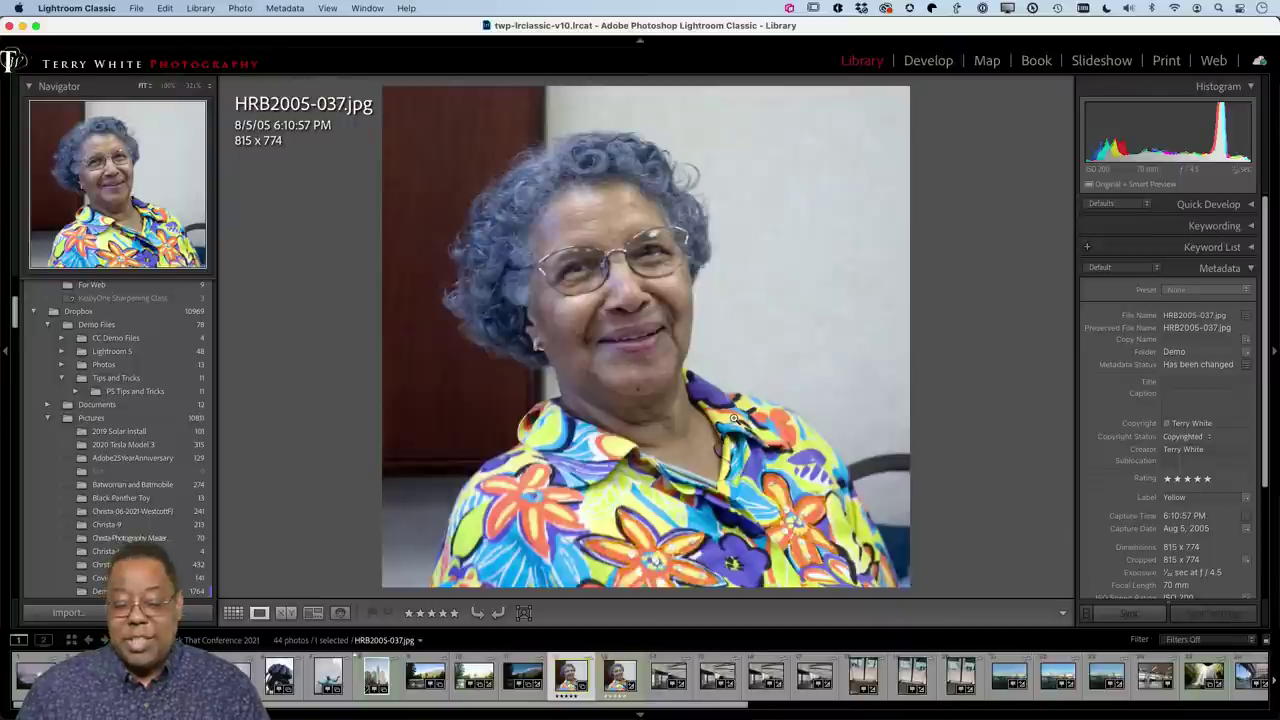
key(Right)
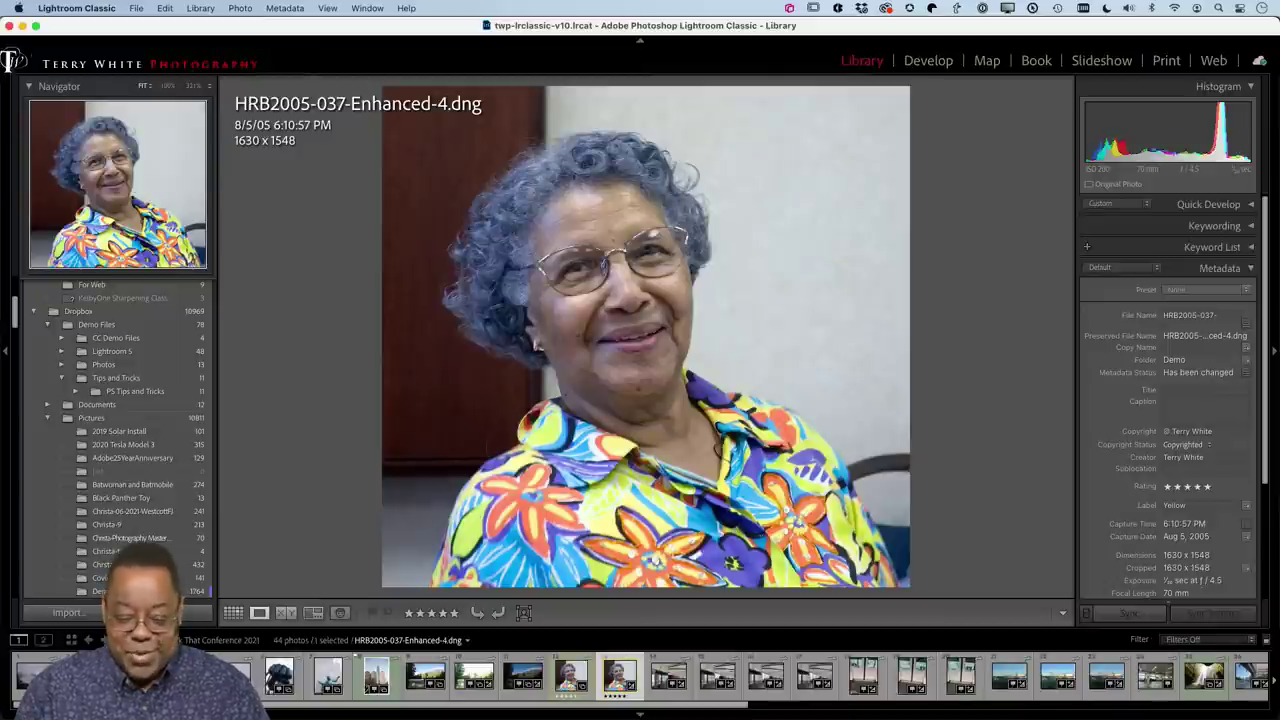
Step: In Grid view, attempt Enhance… on HRB2005-037-Enhanced-4.dng, triggering the Photo Already Enhanced alert
key(g)
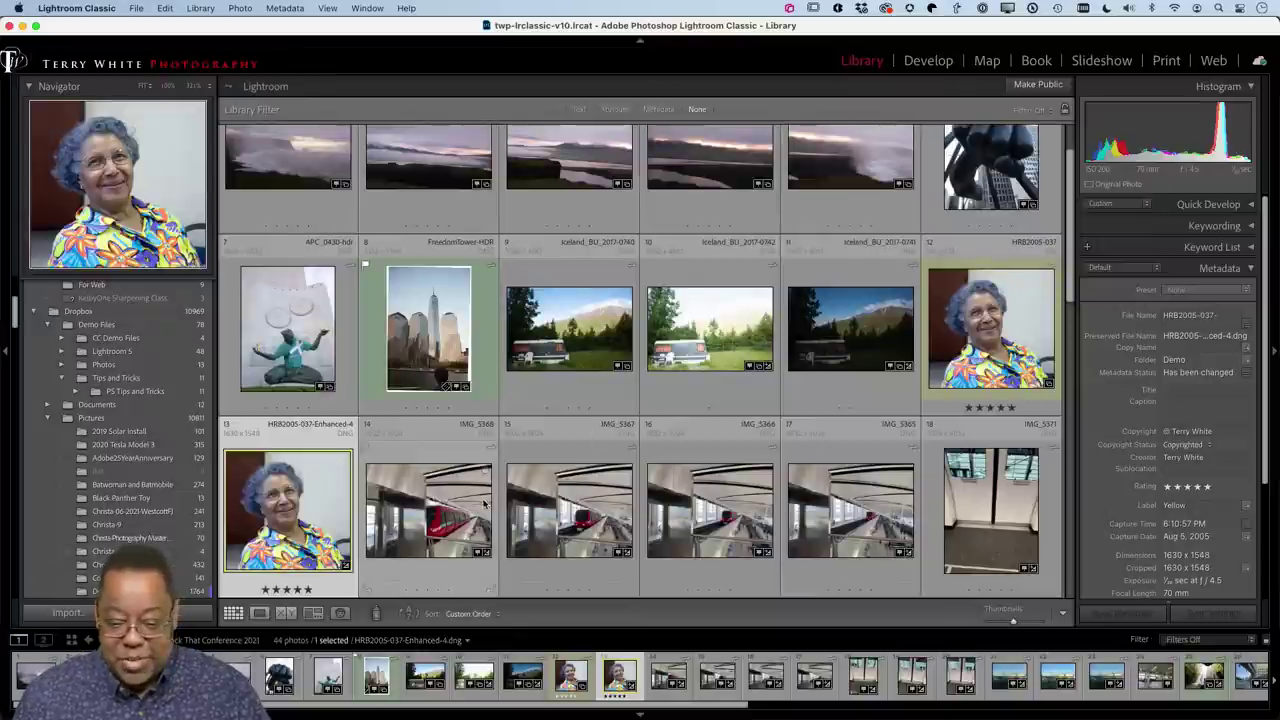
click(896, 335)
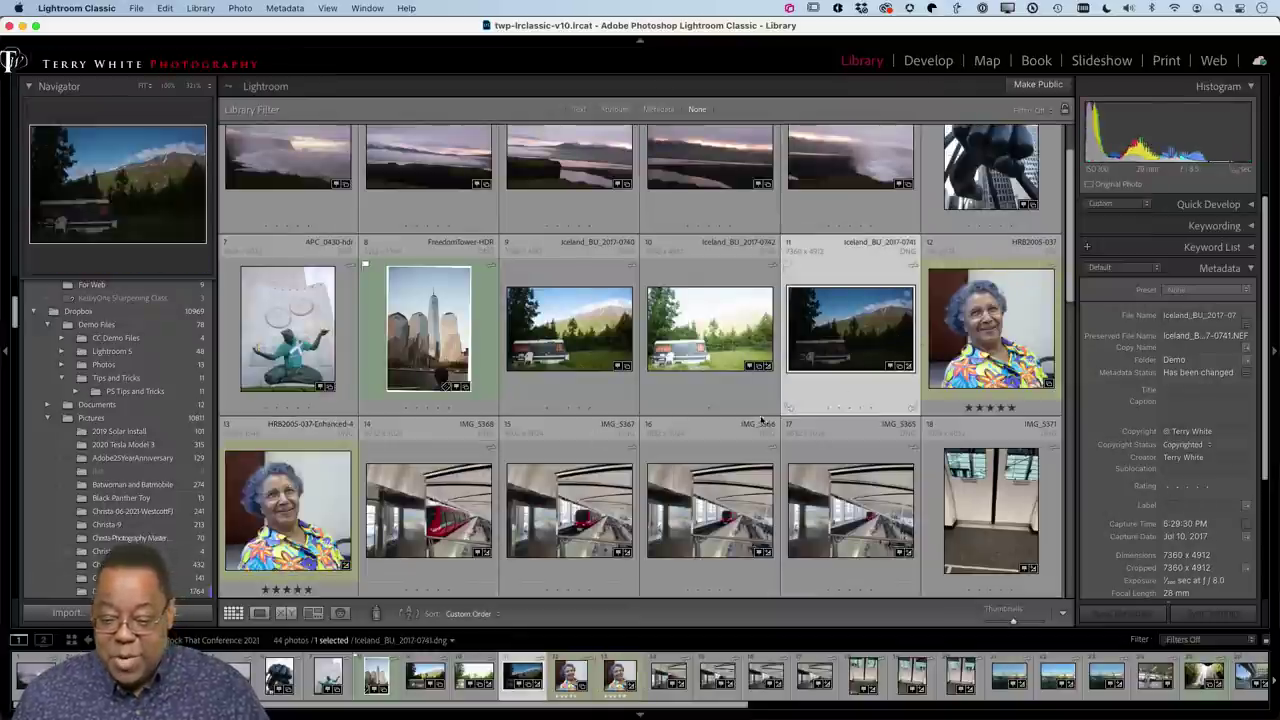
click(281, 510)
right_click(282, 510)
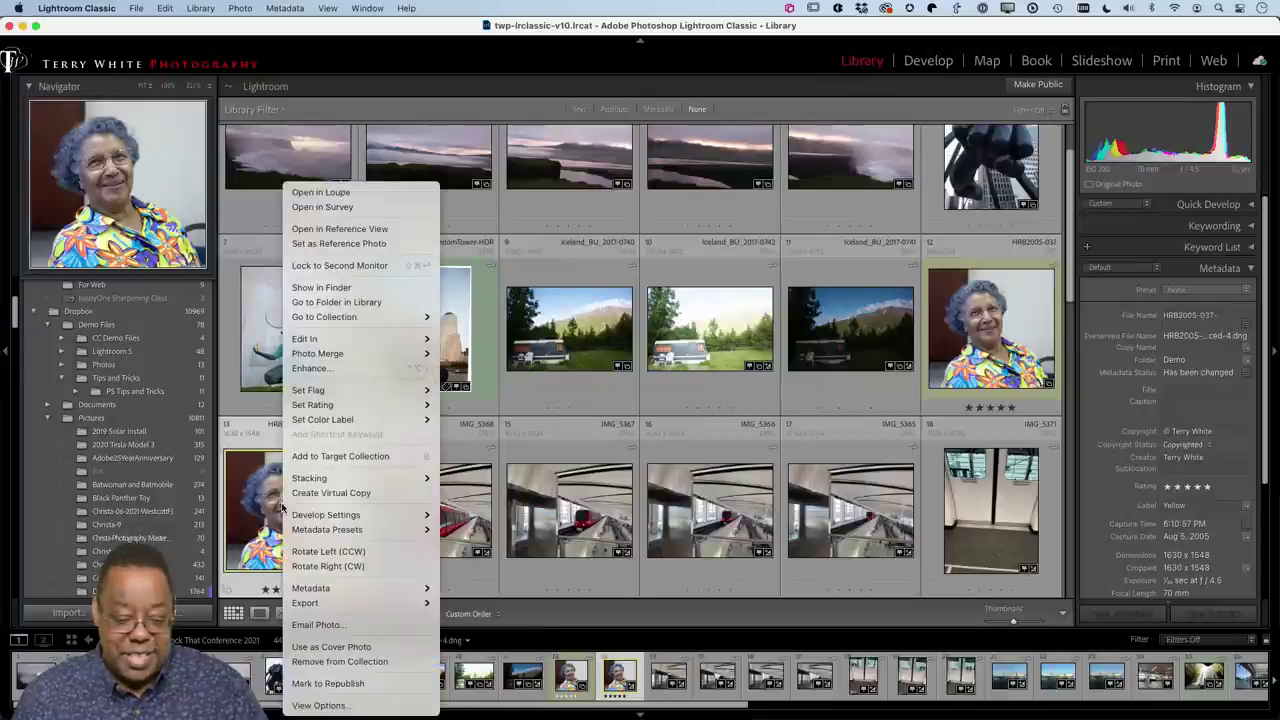
click(310, 368)
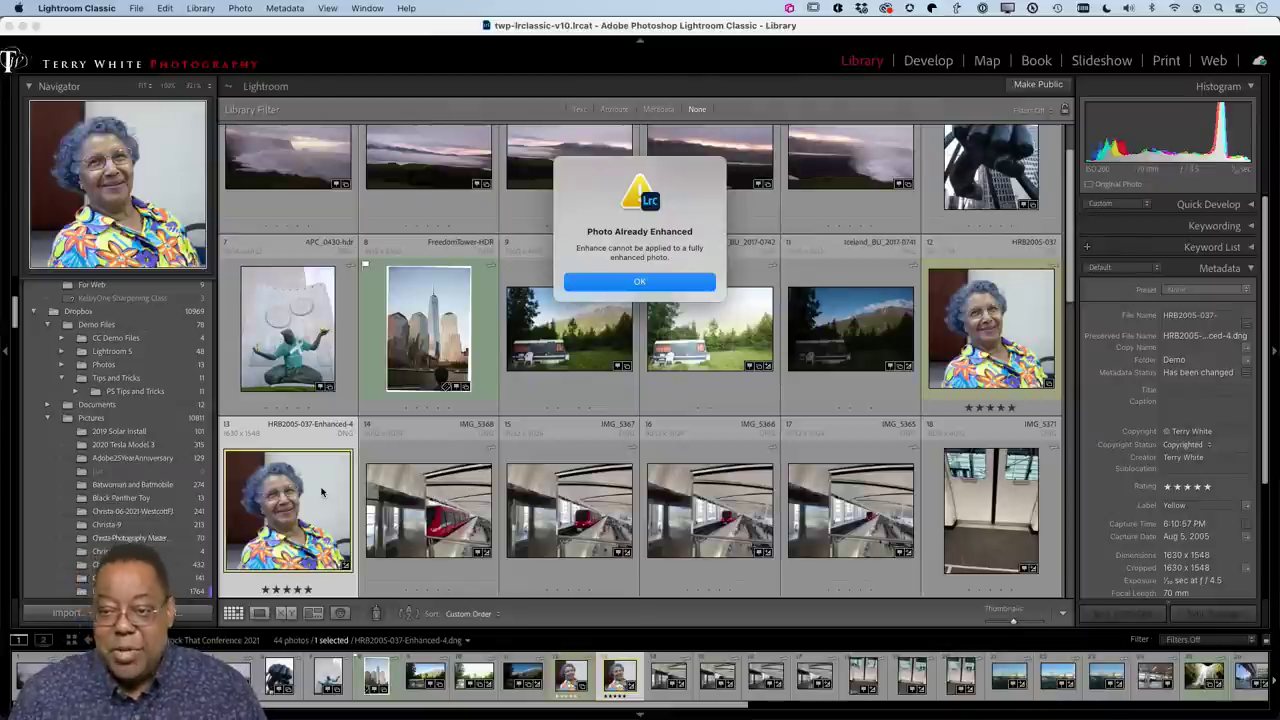
Step: Dismiss the Photo Already Enhanced alert, scroll to the top and select all 44 photos with Cmd+A
click(605, 285)
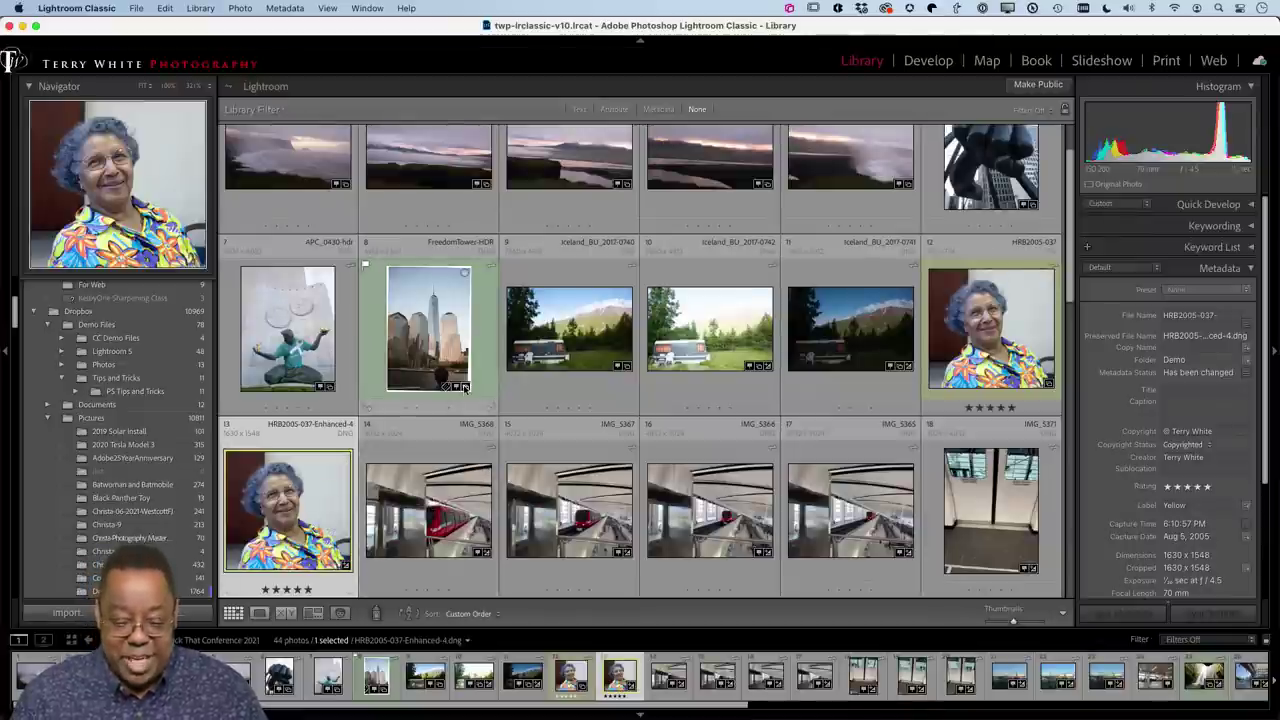
scroll(496, 347, up, 2)
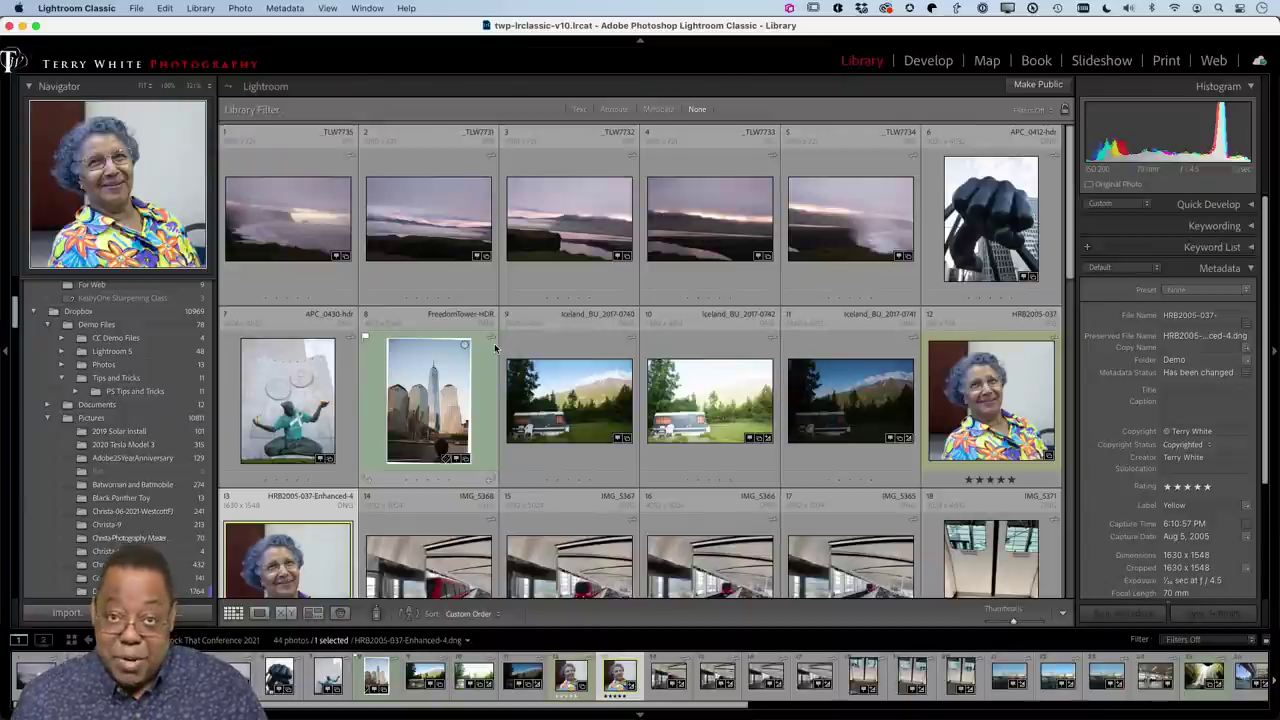
key(super+a)
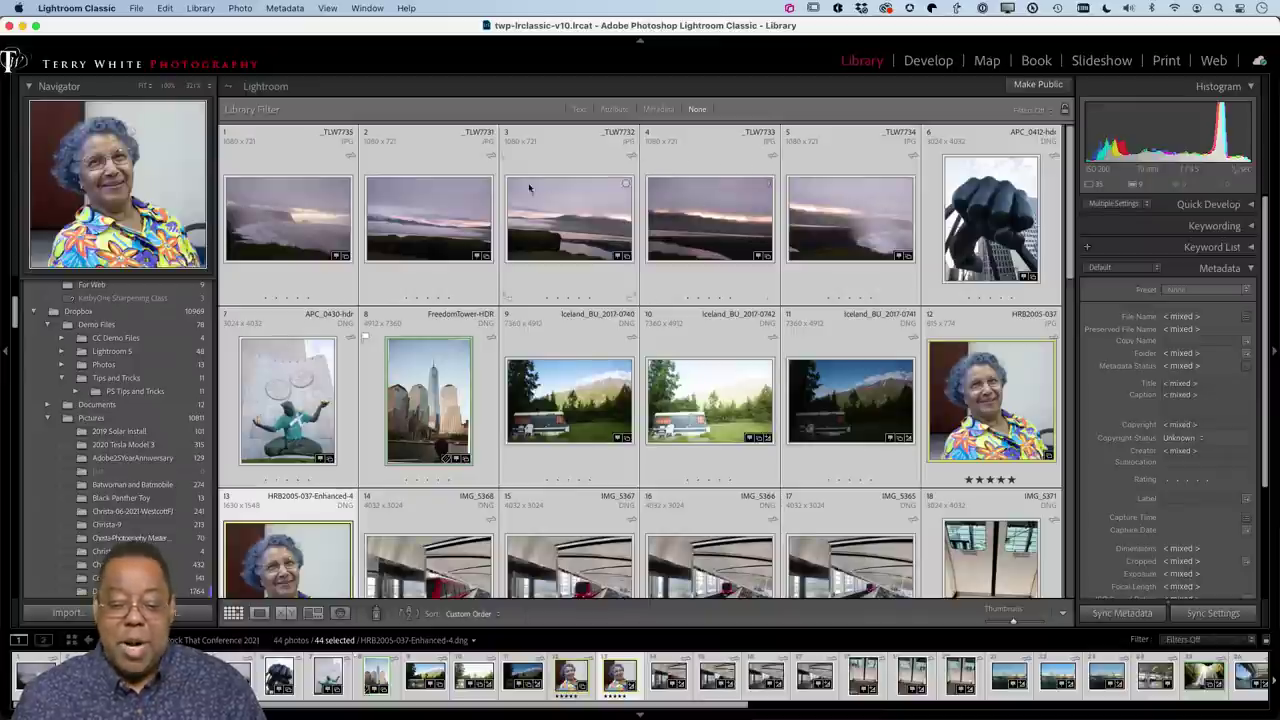
Step: Deselect all 44 photos with Edit > Select None
mouse_move(410, 207)
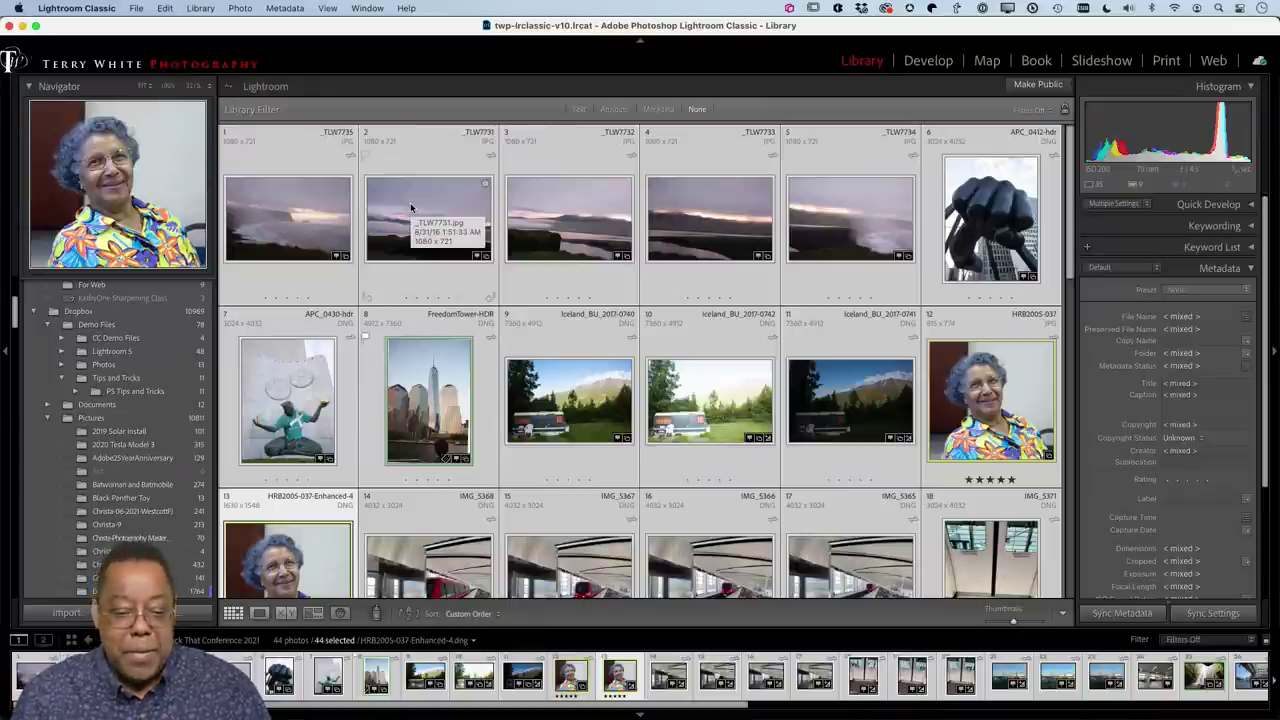
click(201, 8)
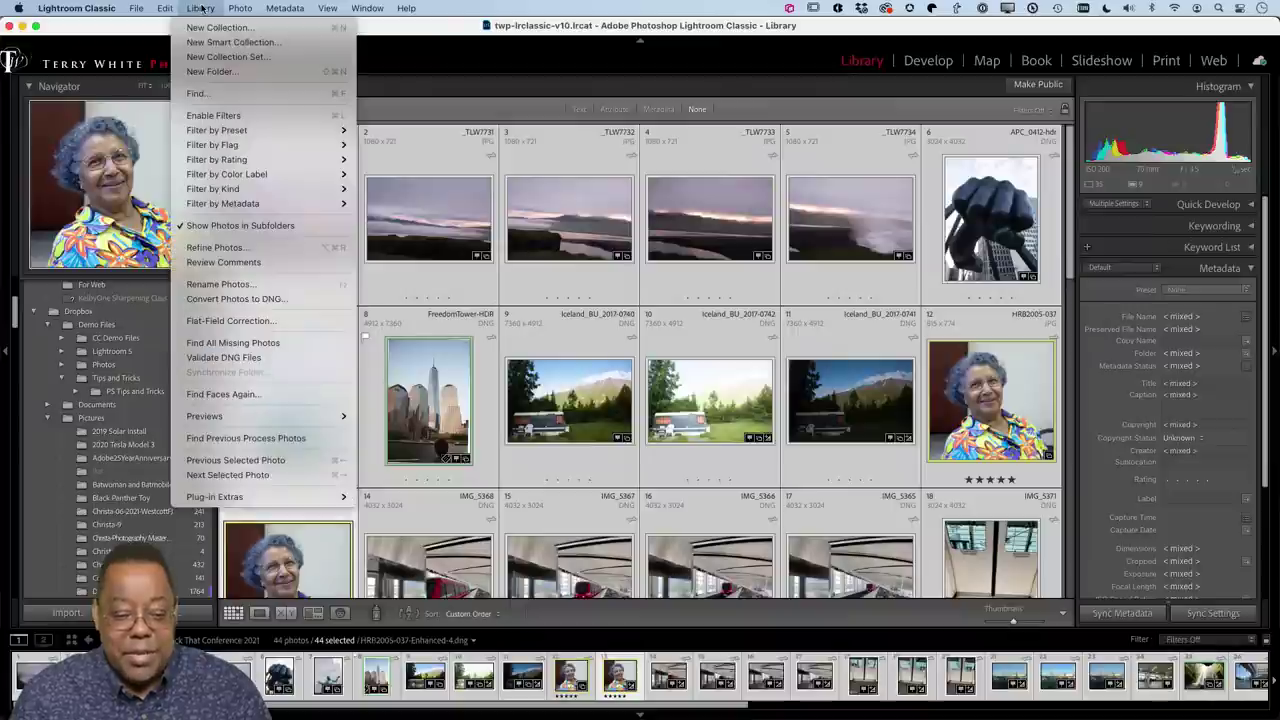
mouse_move(166, 8)
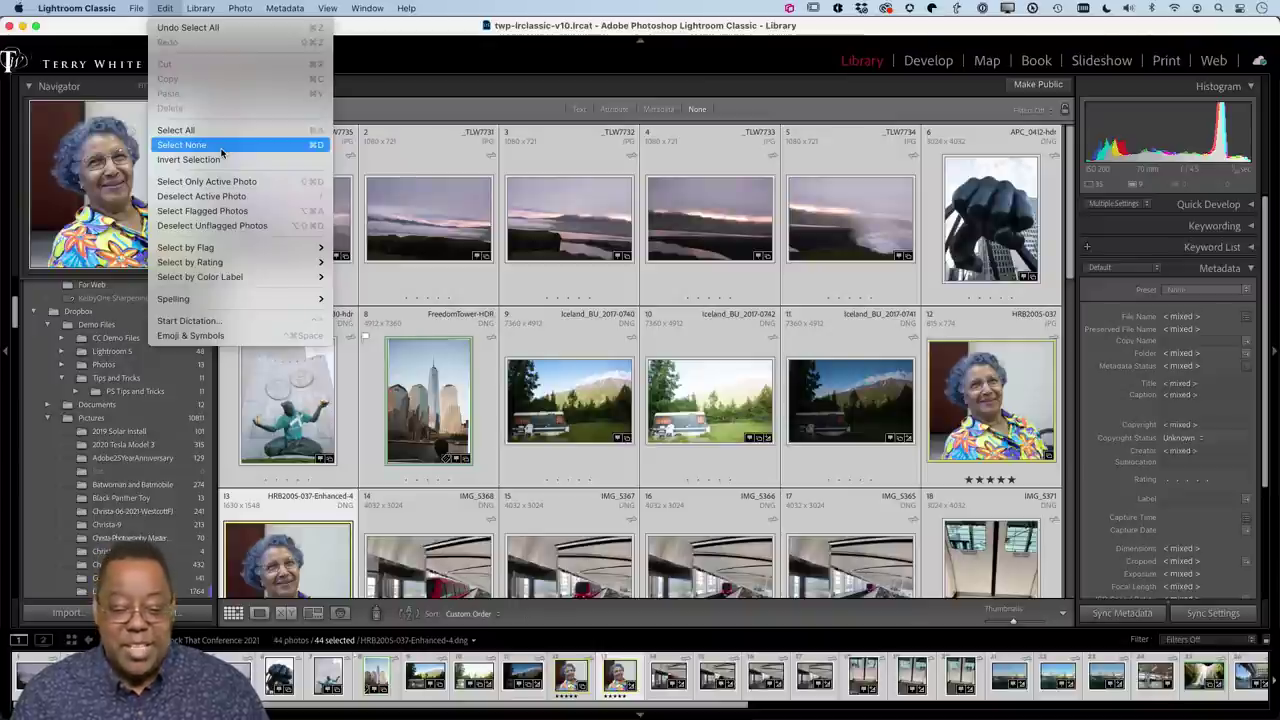
click(313, 149)
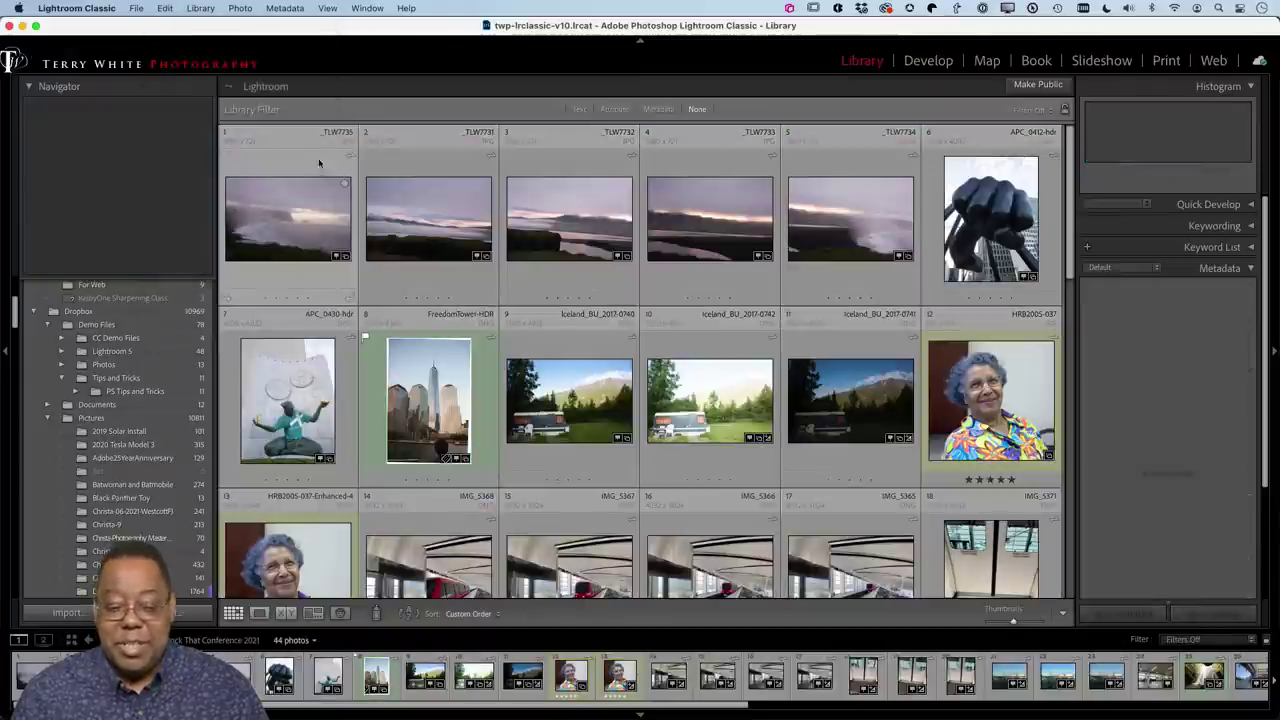
Step: Select sunset shots _TLW7731 through _TLW7735, cycling the active photo and ending on _TLW7732
click(325, 162)
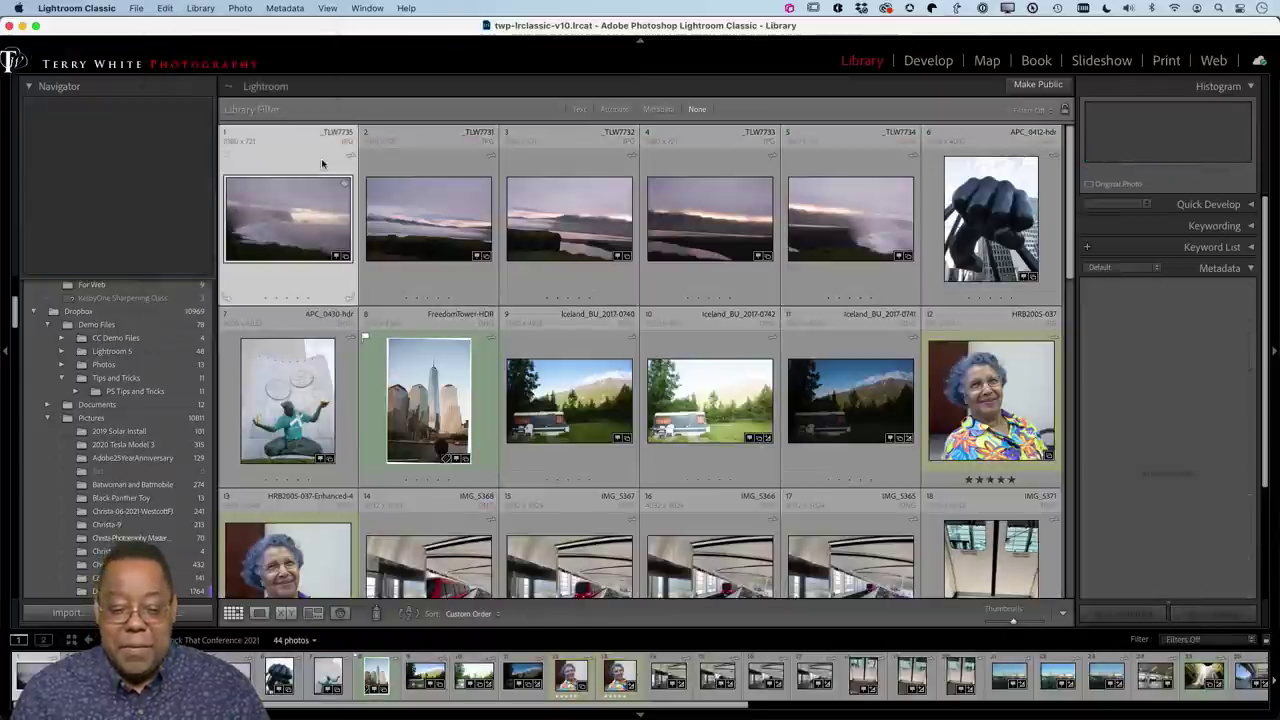
shift+click(866, 177)
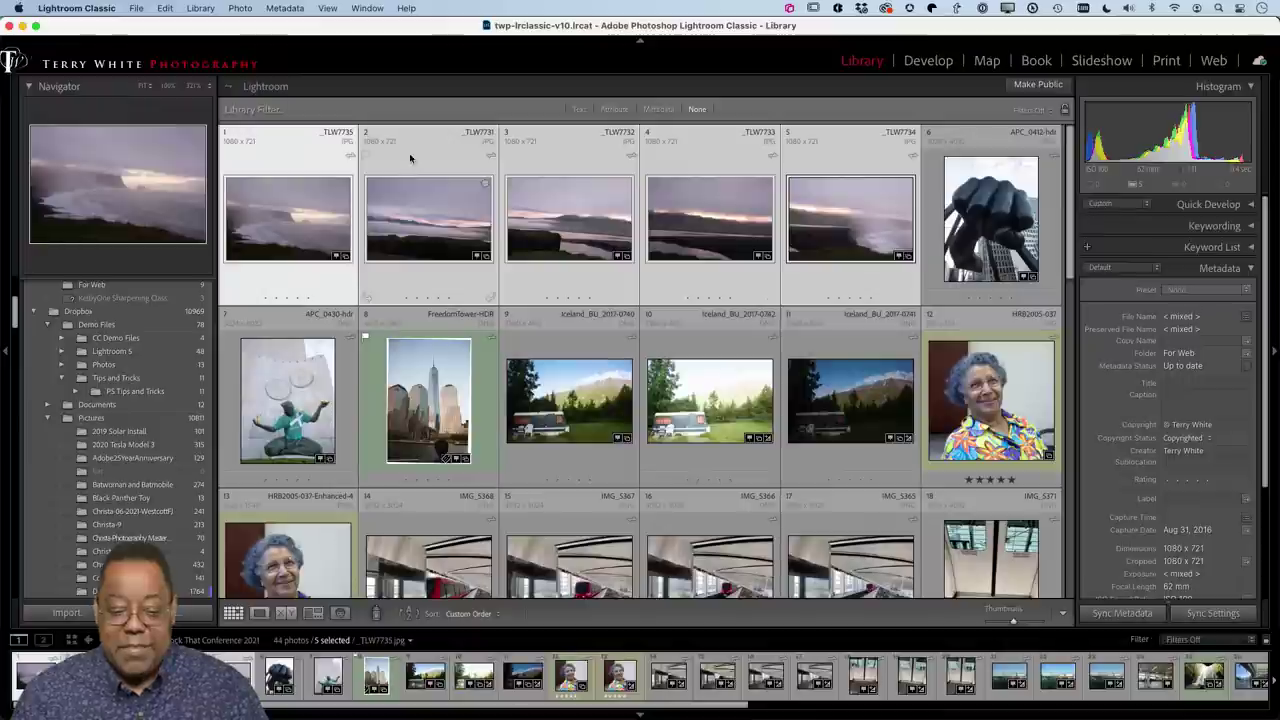
click(421, 203)
click(558, 218)
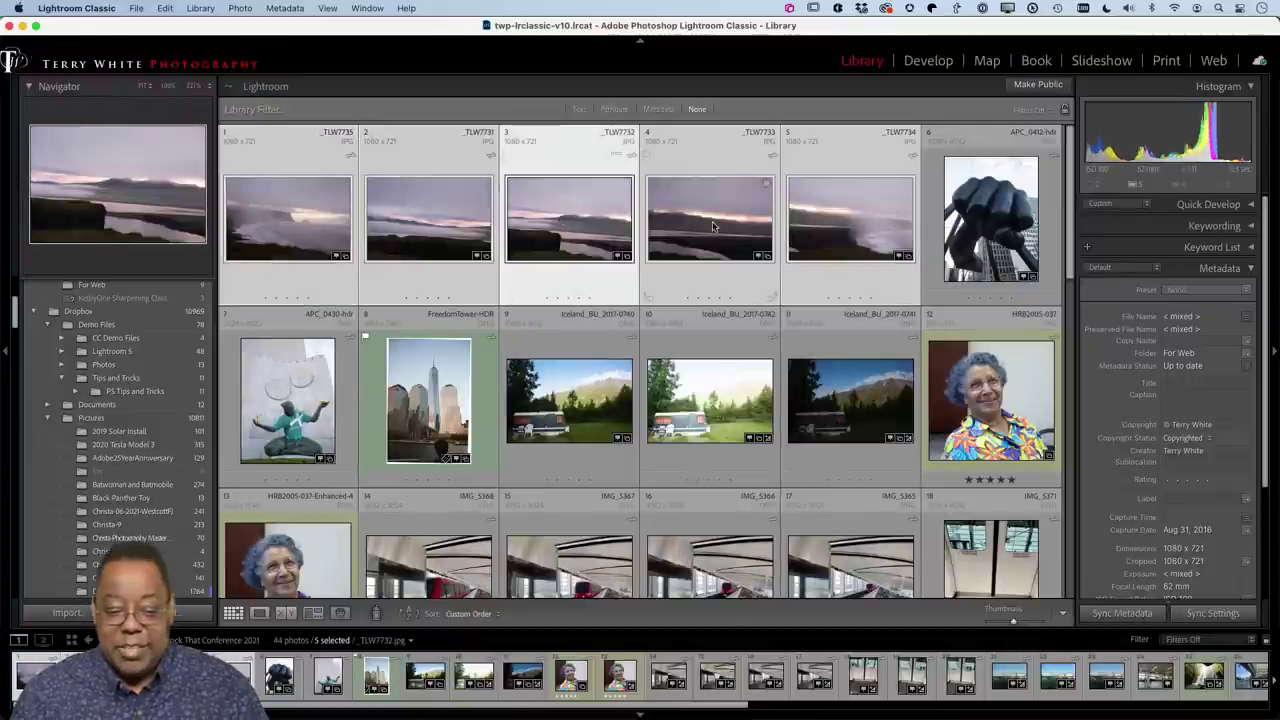
click(712, 221)
click(830, 221)
click(580, 226)
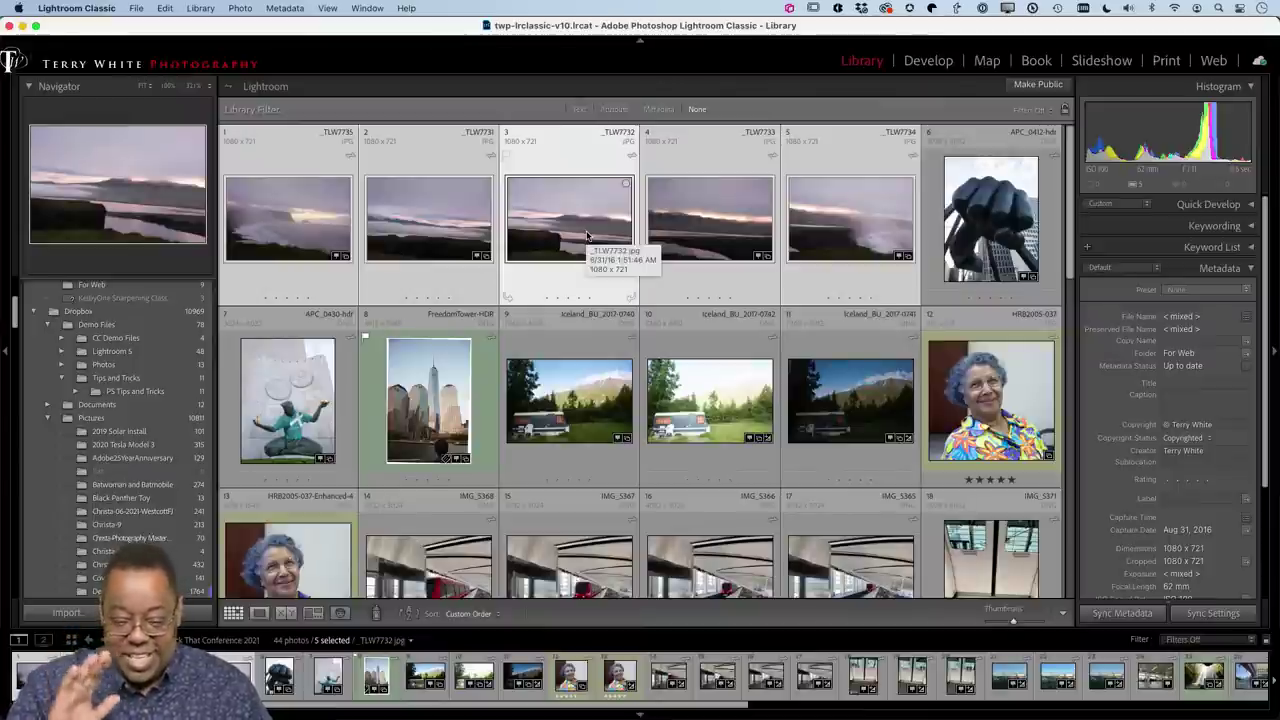
click(972, 215)
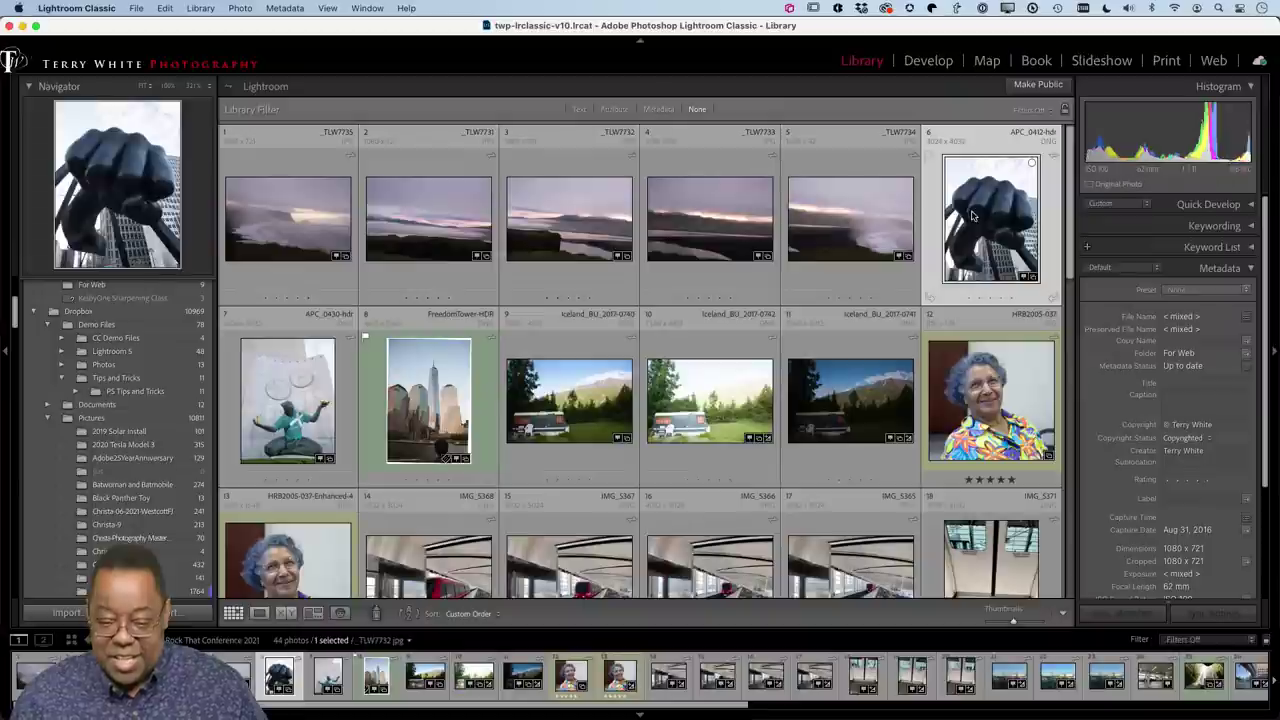
click(560, 237)
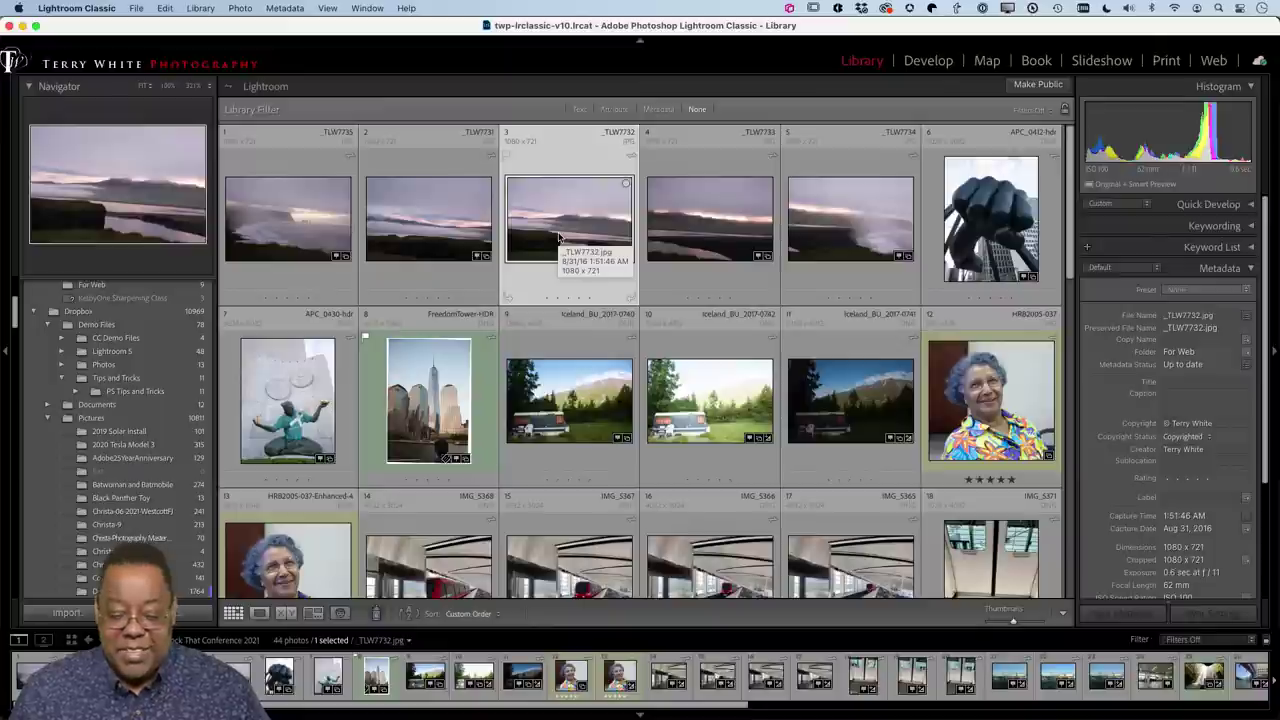
click(305, 196)
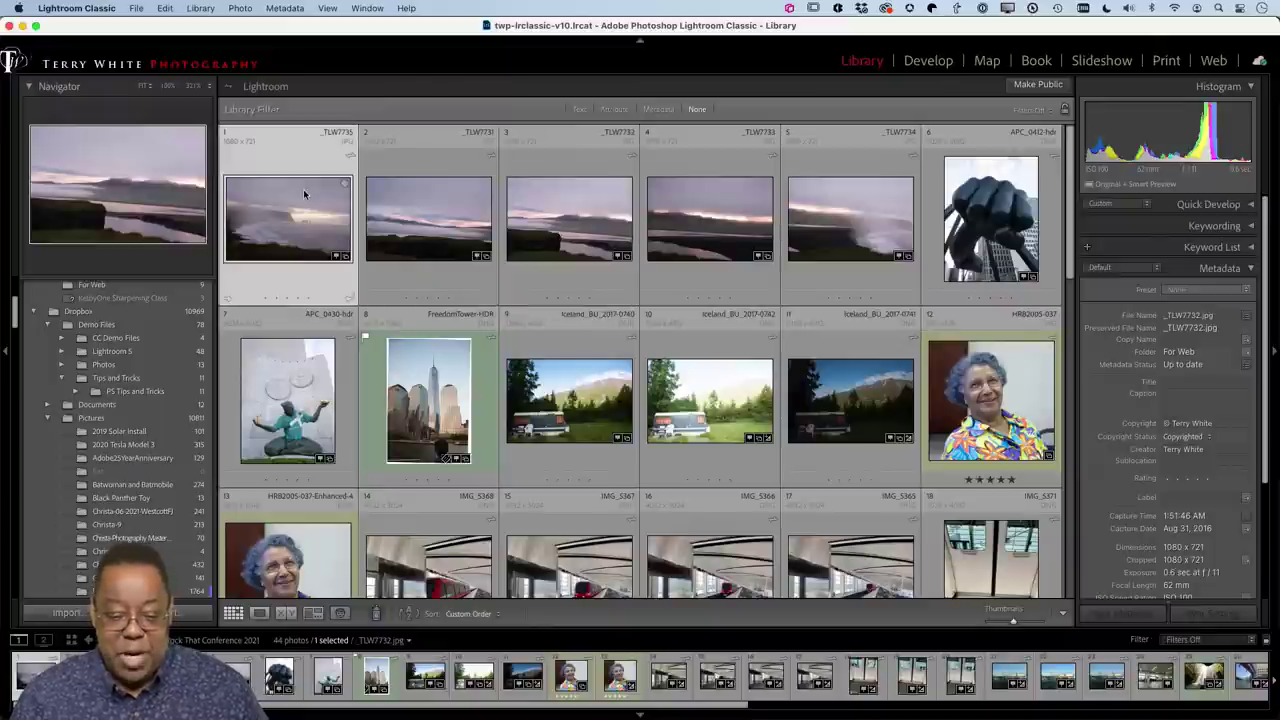
shift+click(850, 215)
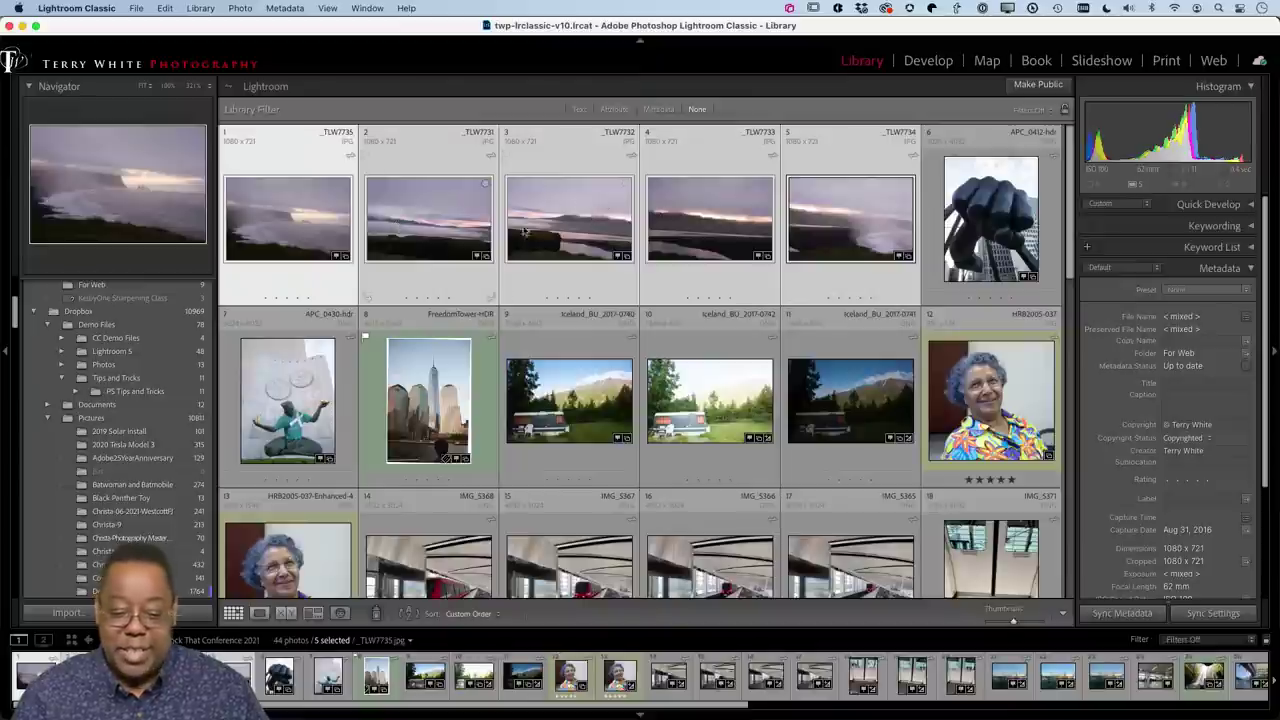
click(576, 221)
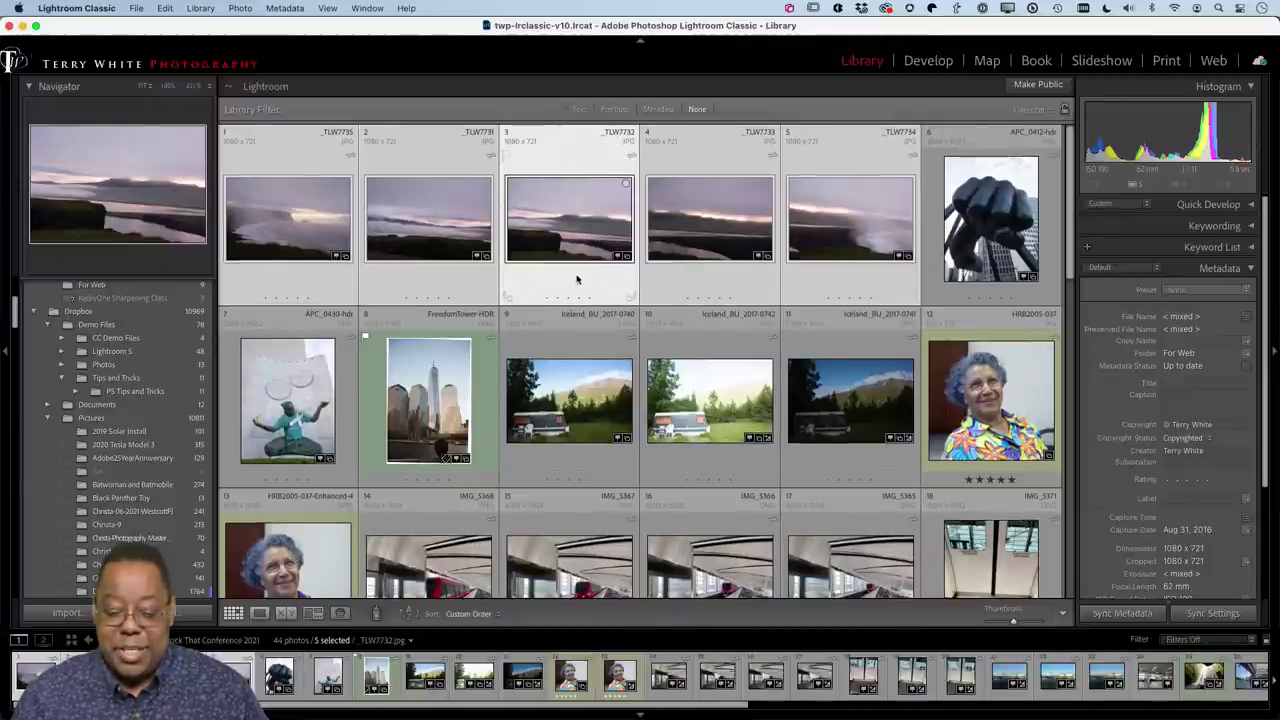
click(566, 168)
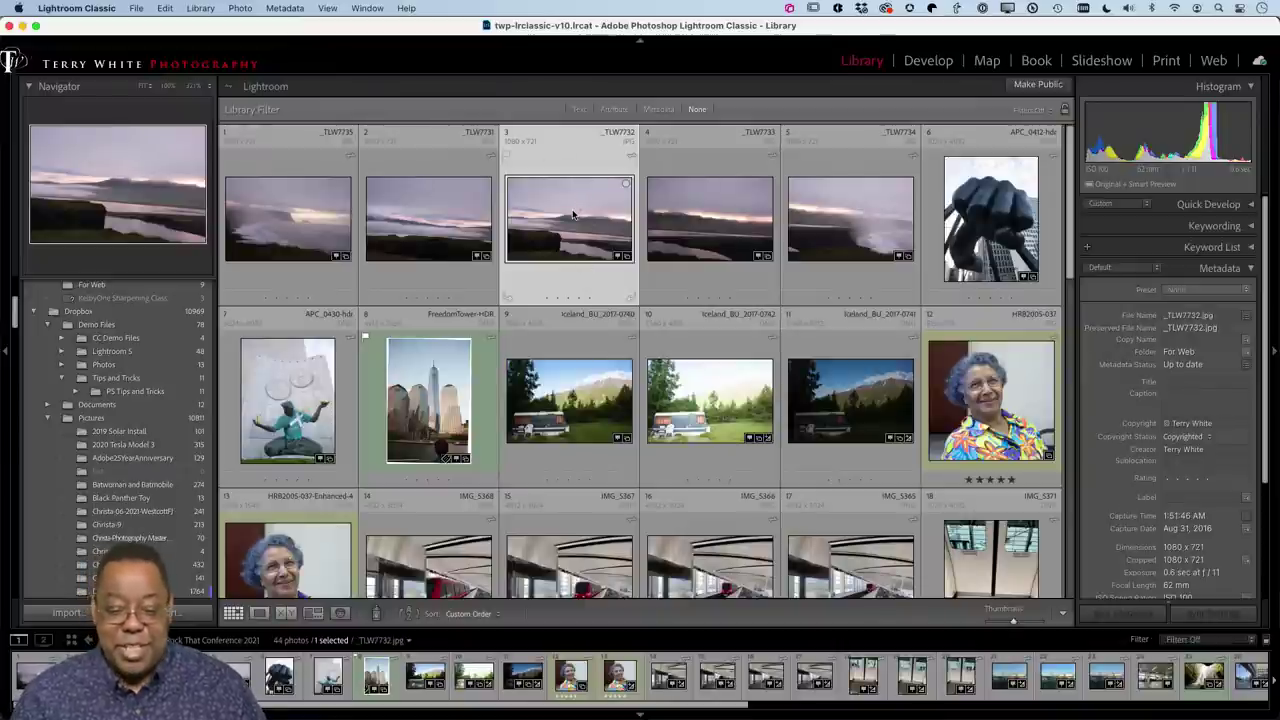
click(460, 218)
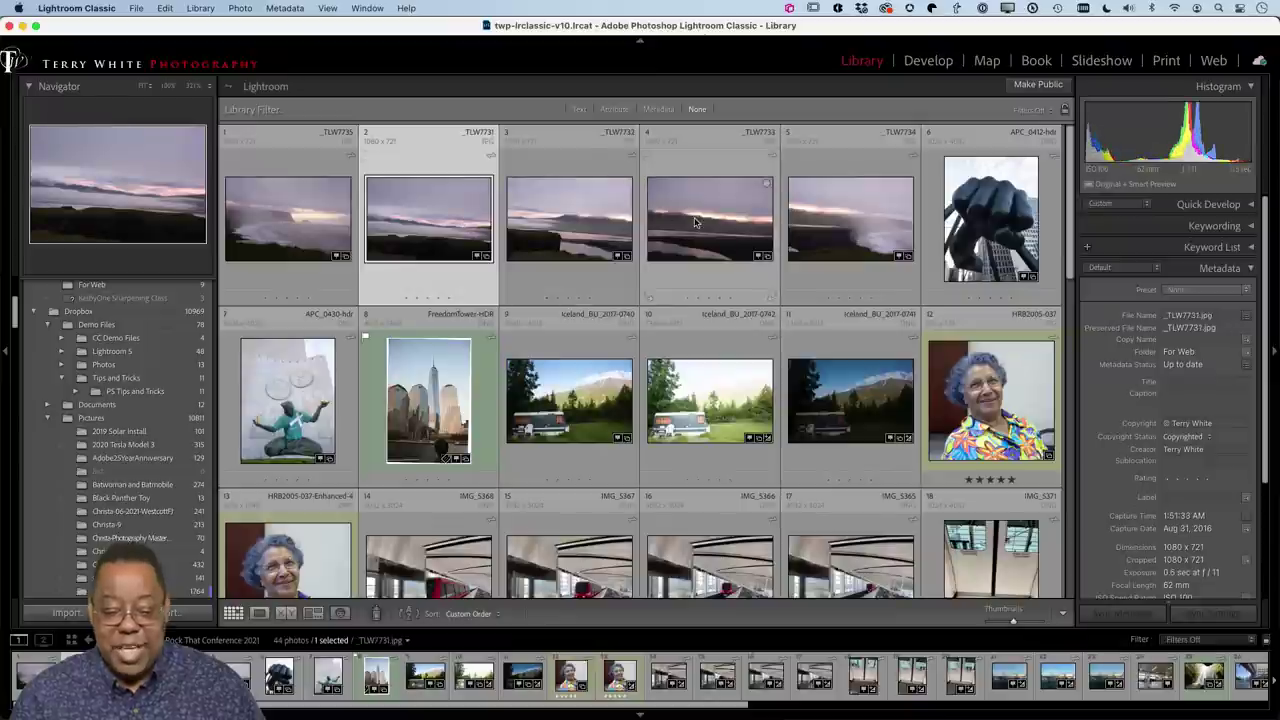
click(695, 222)
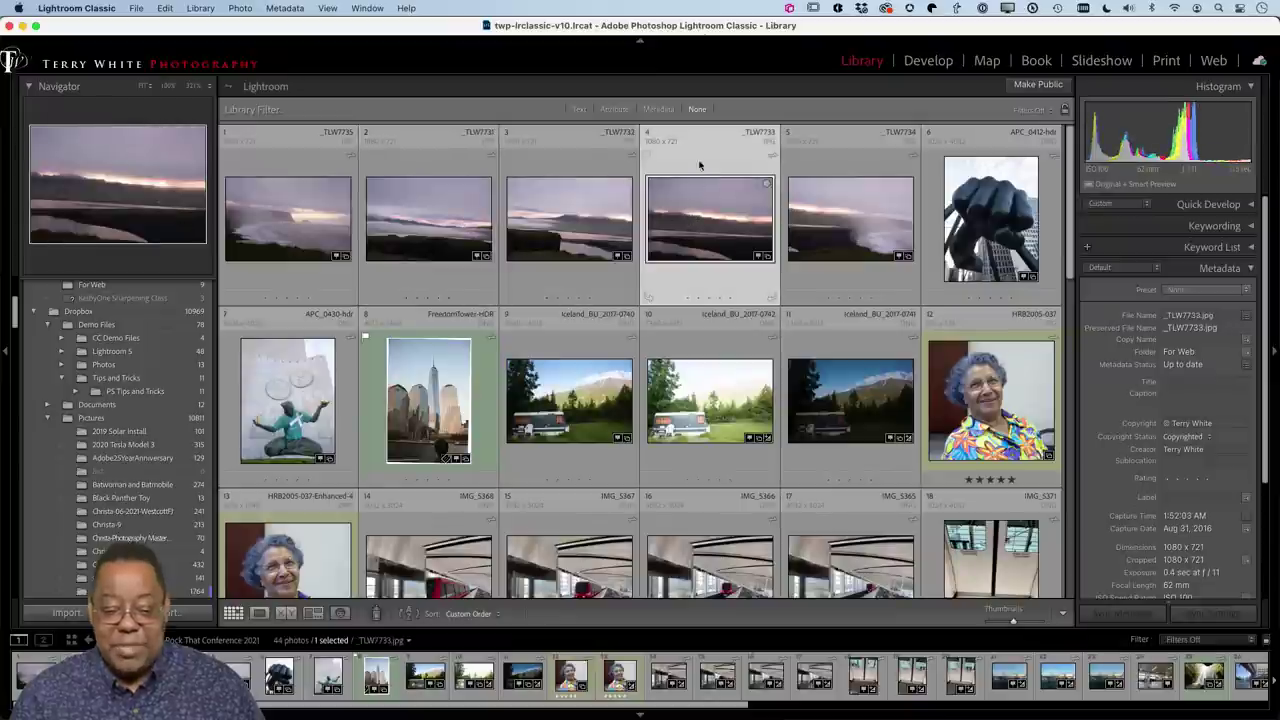
shift+click(579, 205)
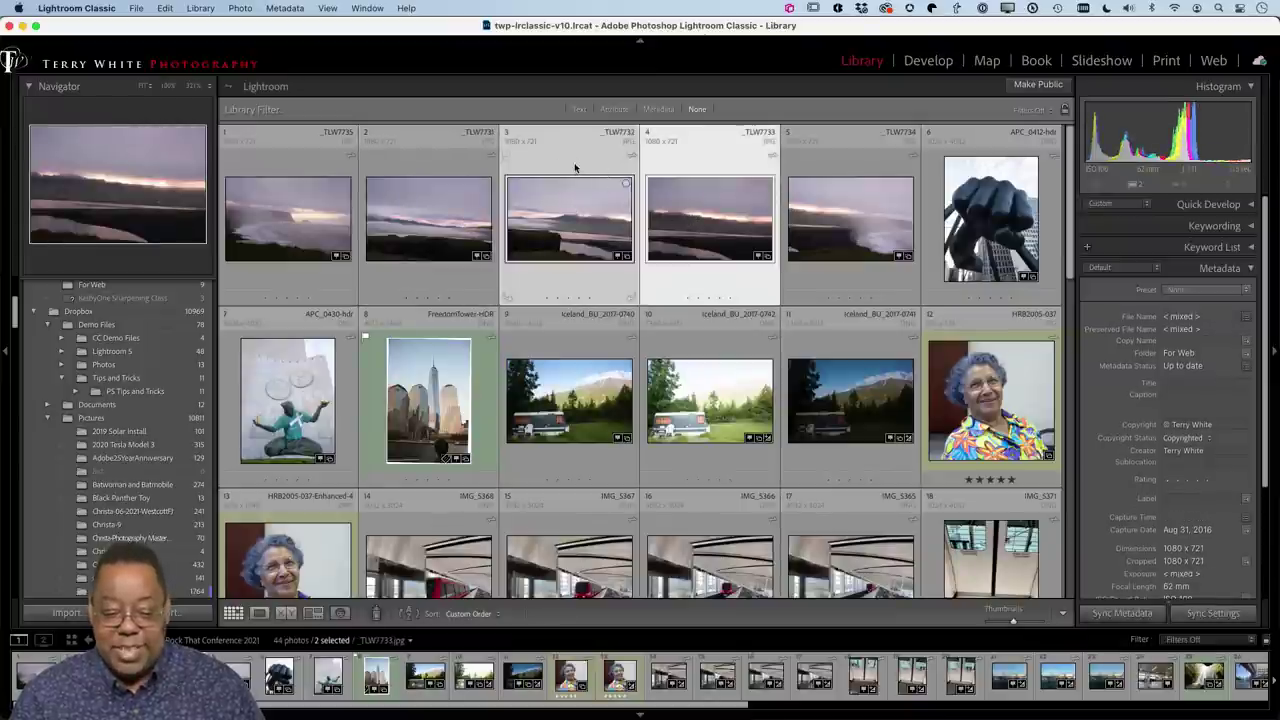
click(575, 167)
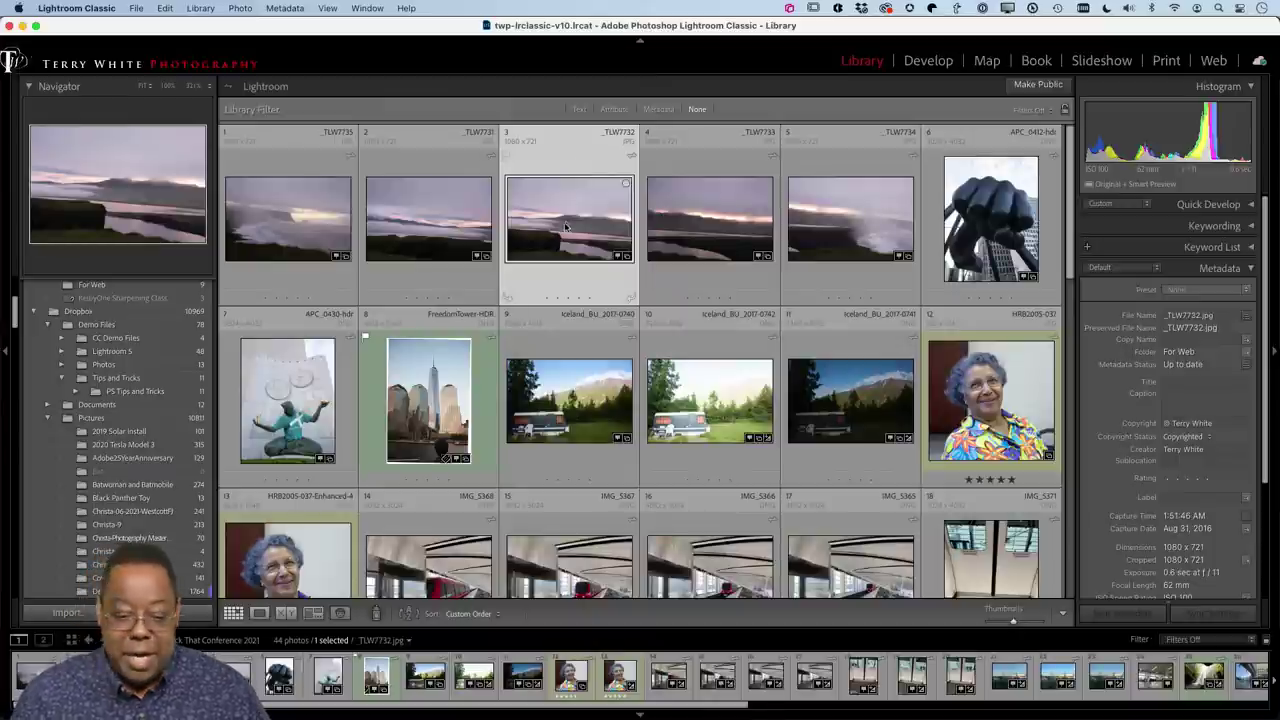
click(295, 245)
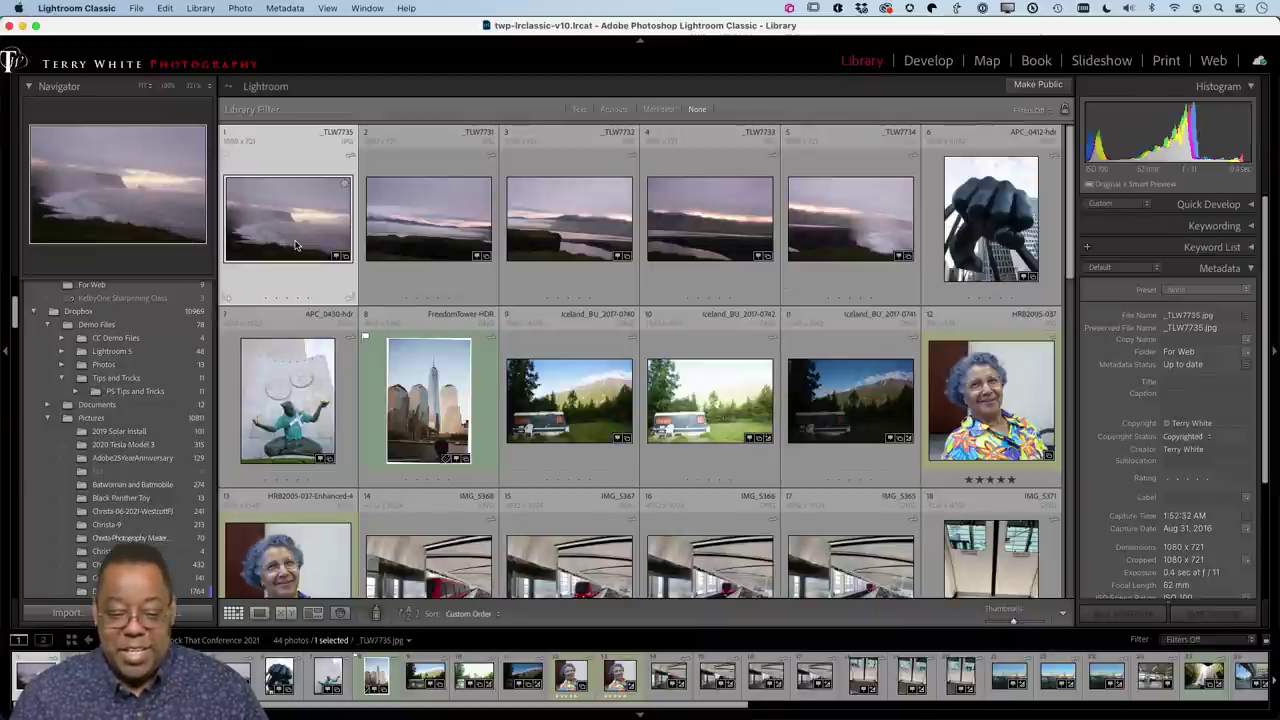
shift+click(818, 220)
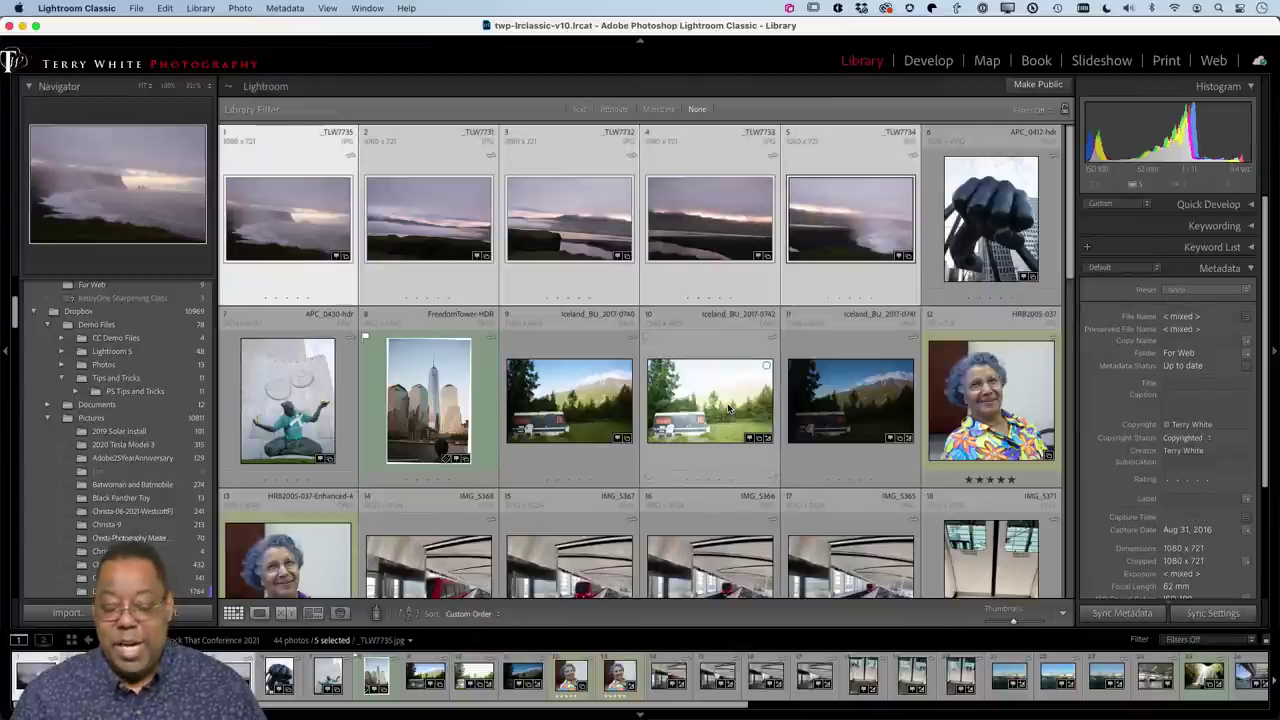
click(287, 163)
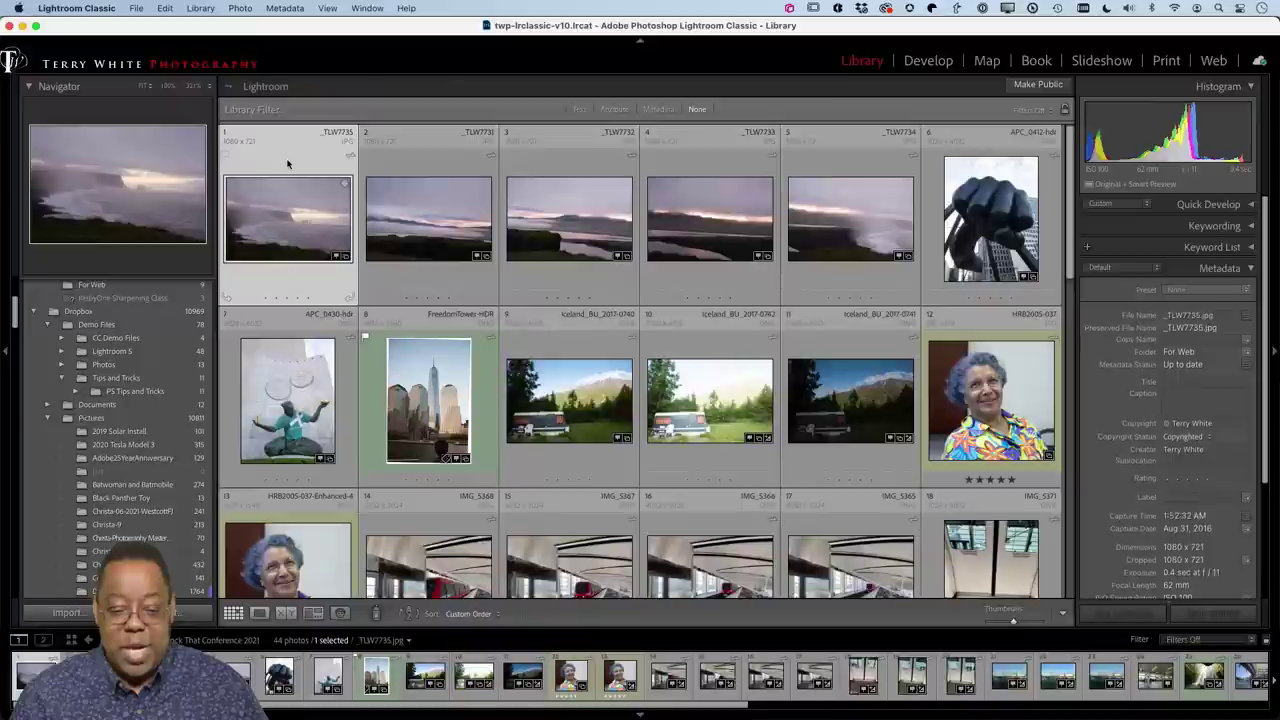
key(super+a)
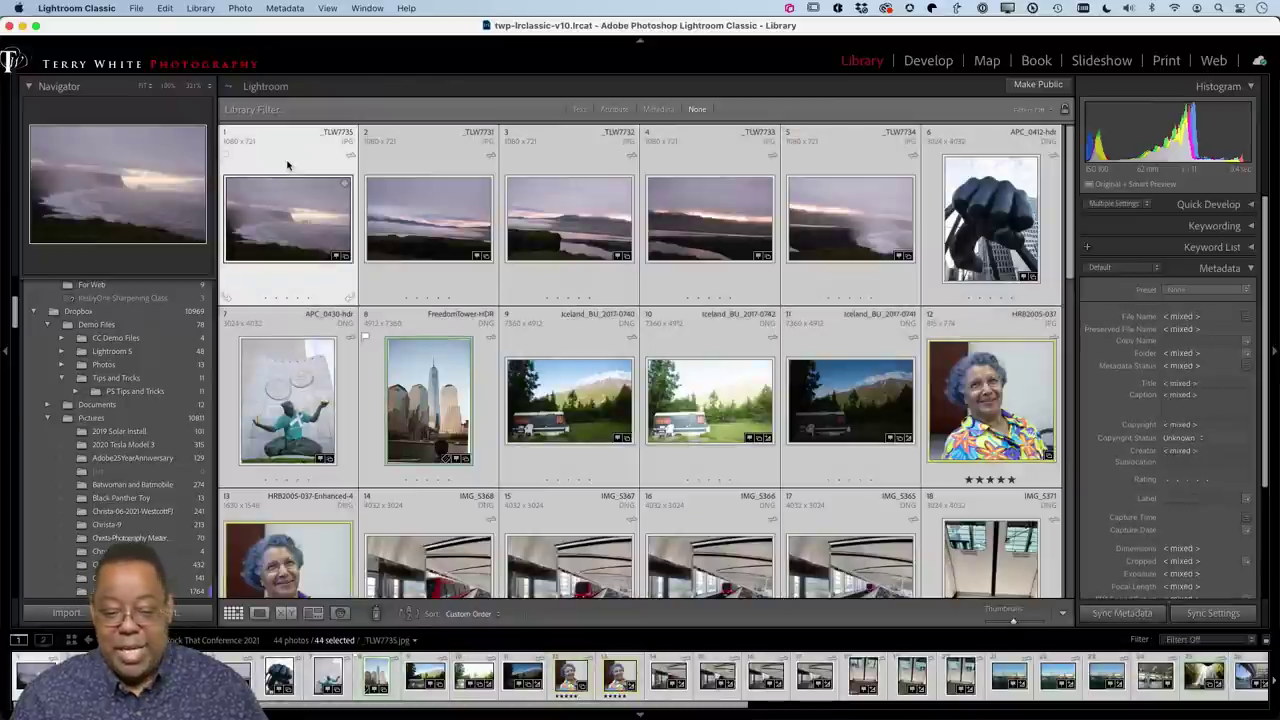
click(287, 165)
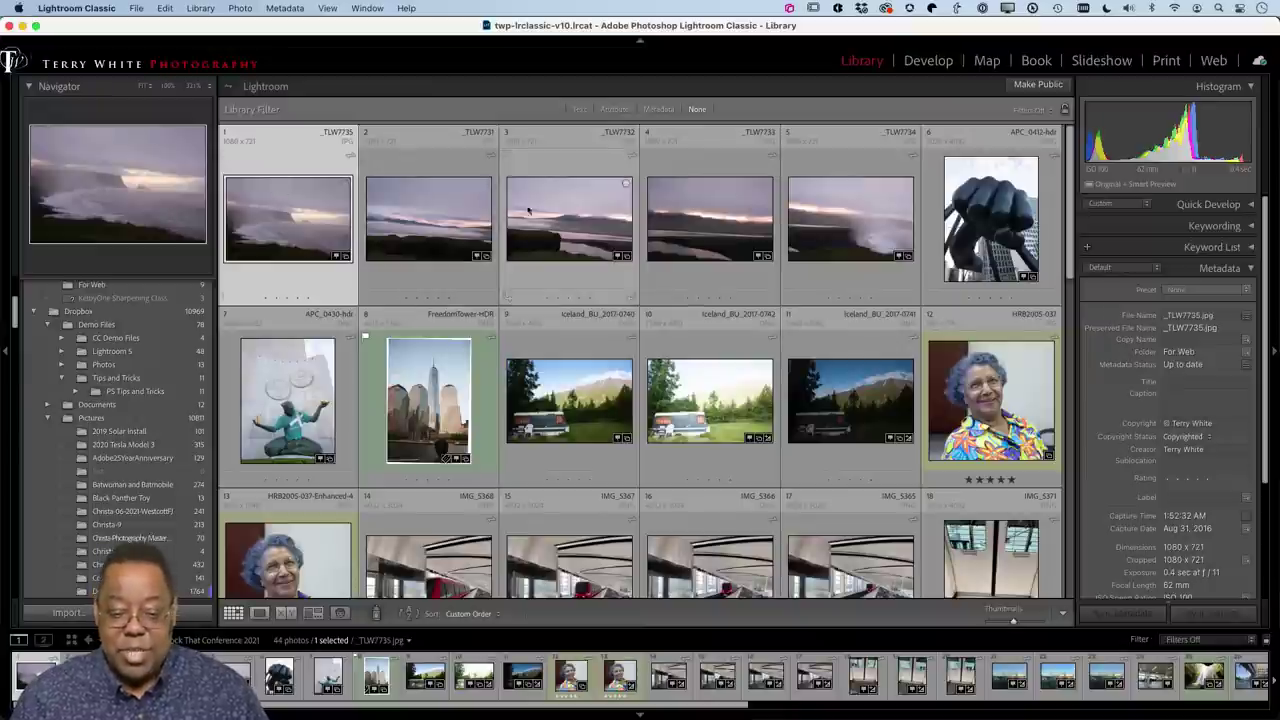
super+click(557, 214)
super+click(849, 214)
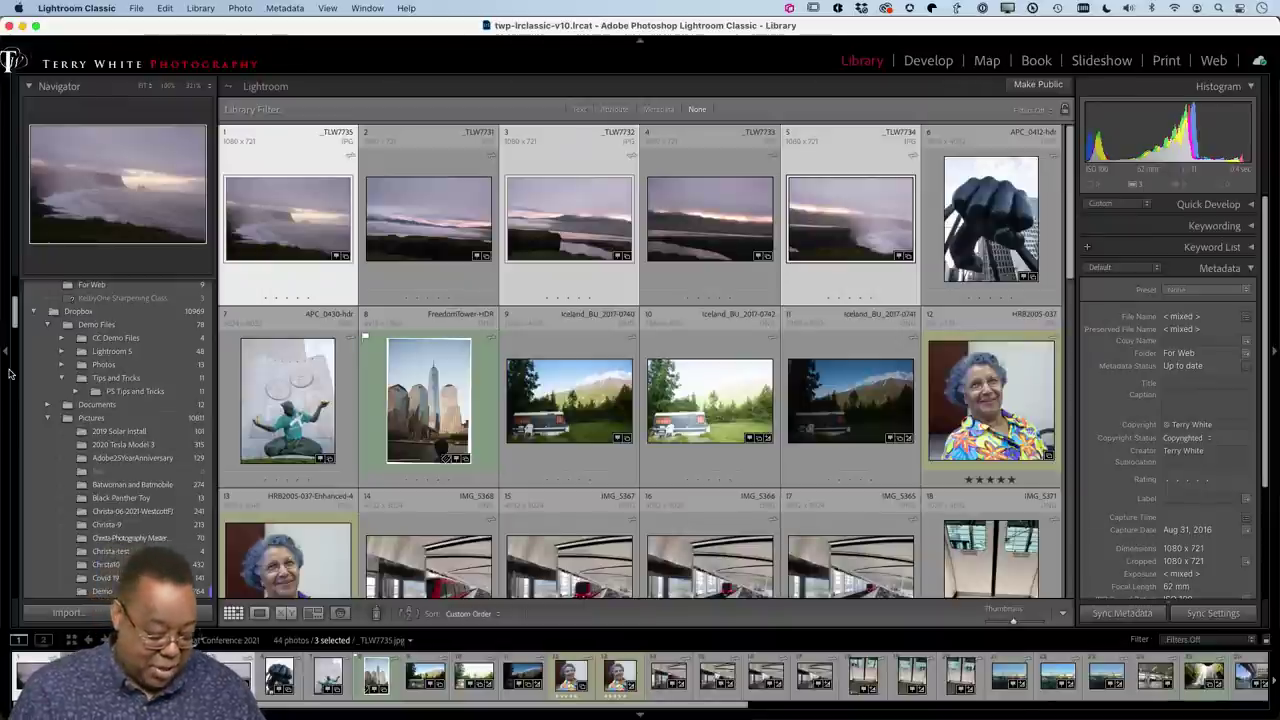
key(5)
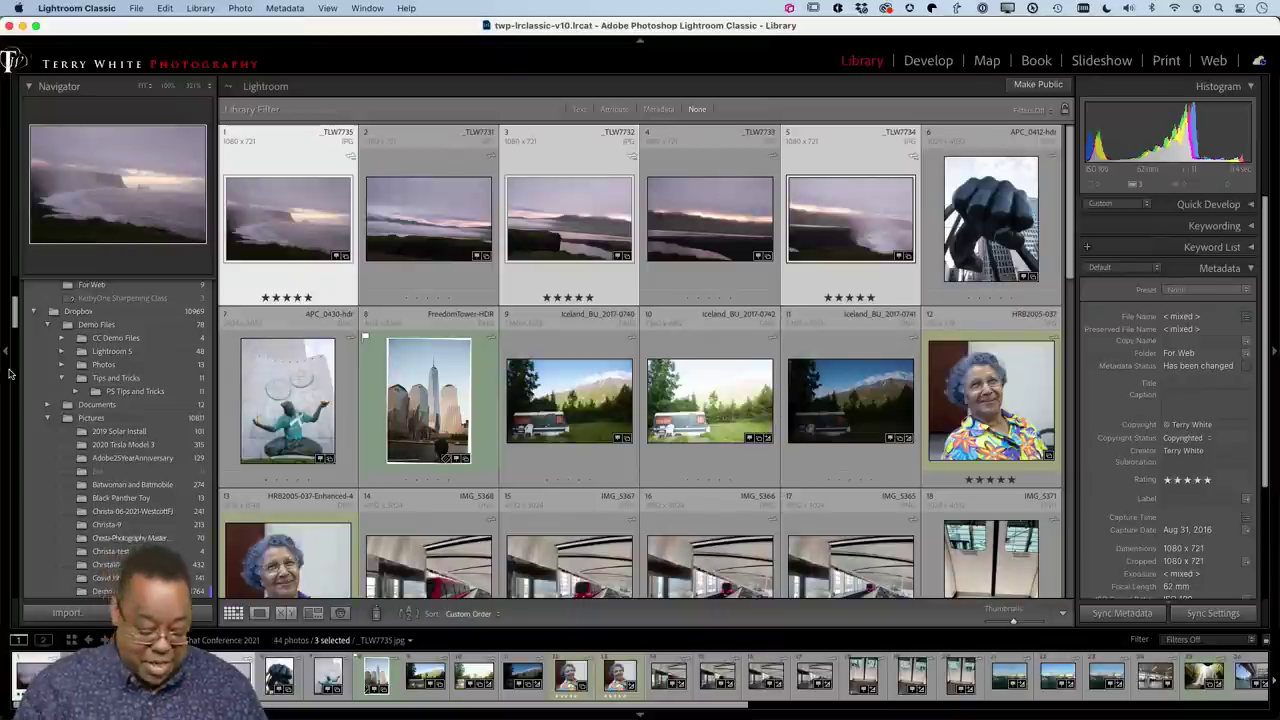
key(9)
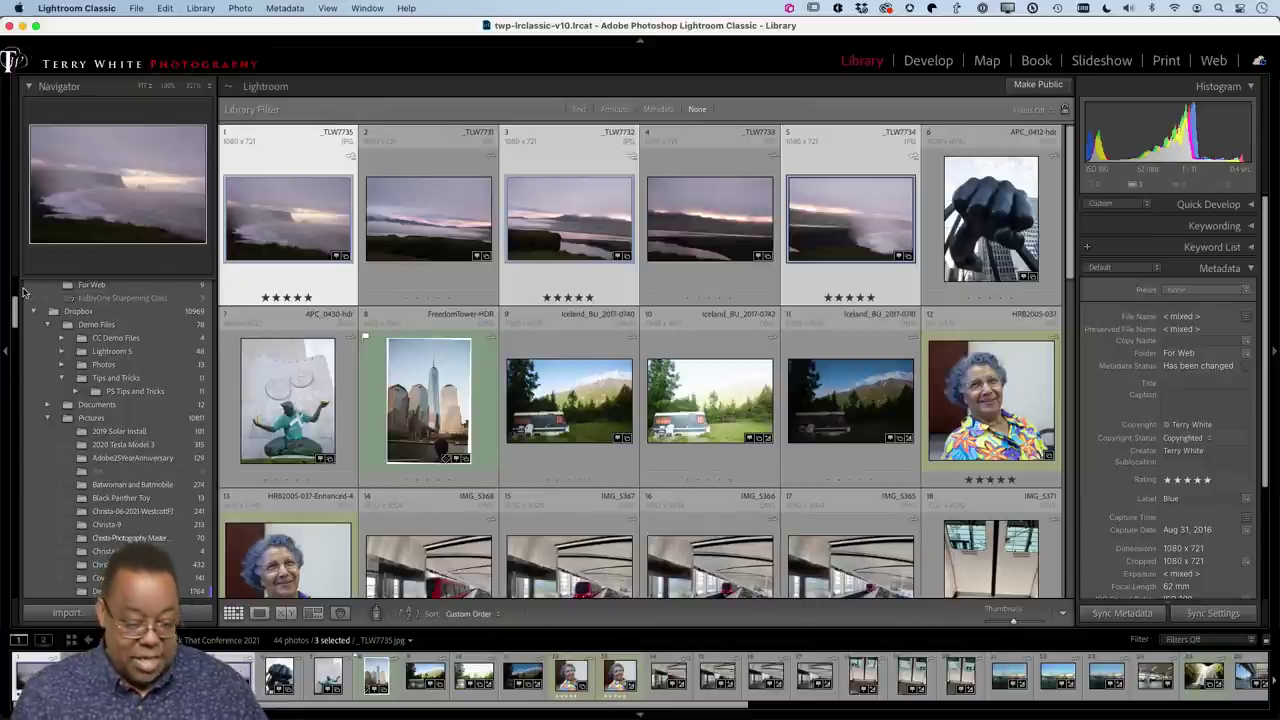
key(super+z)
key(super+z)
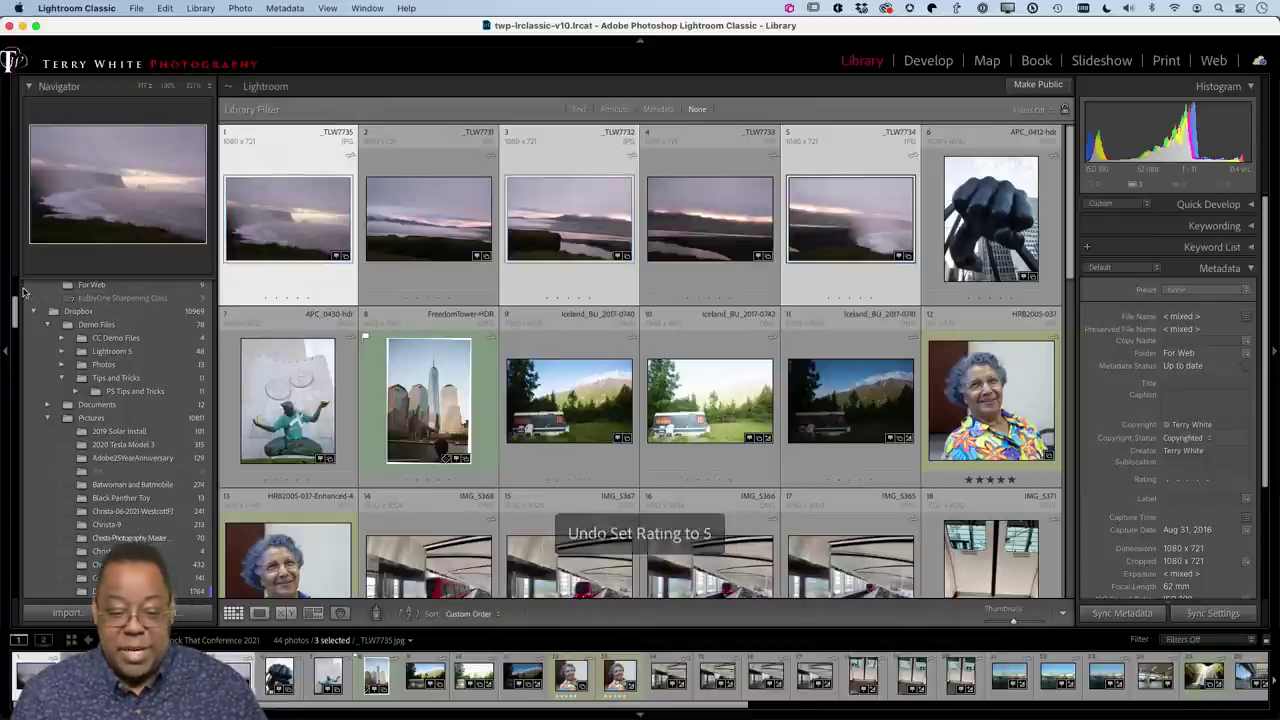
click(300, 171)
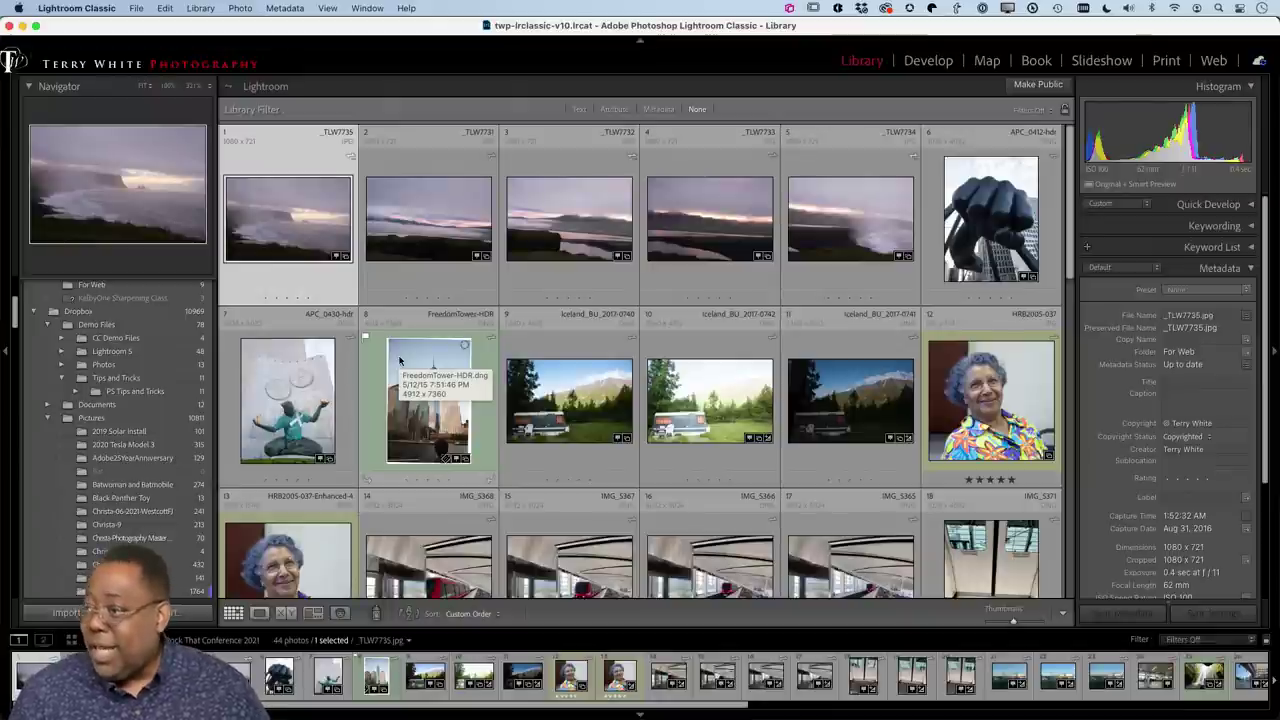
Step: Select the four red-train photos IMG_5368 through IMG_5365 and open them in Develop
scroll(398, 372, down, 5)
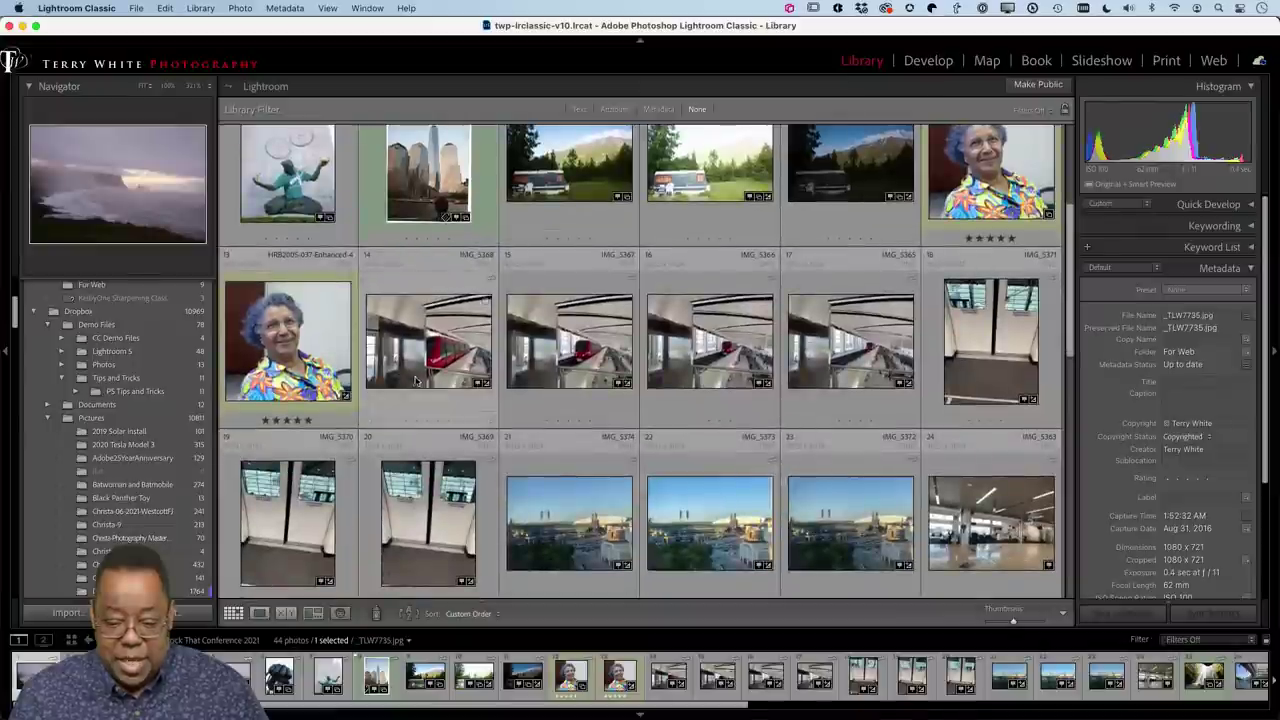
click(425, 365)
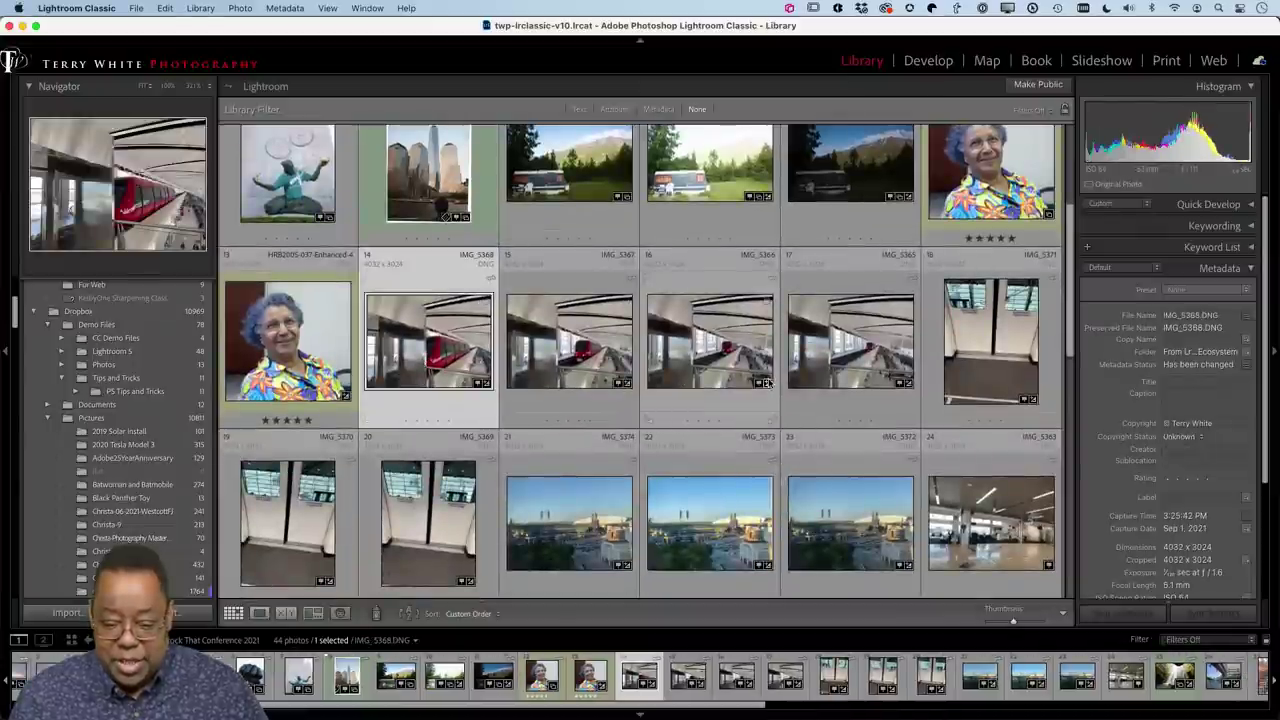
shift+click(823, 373)
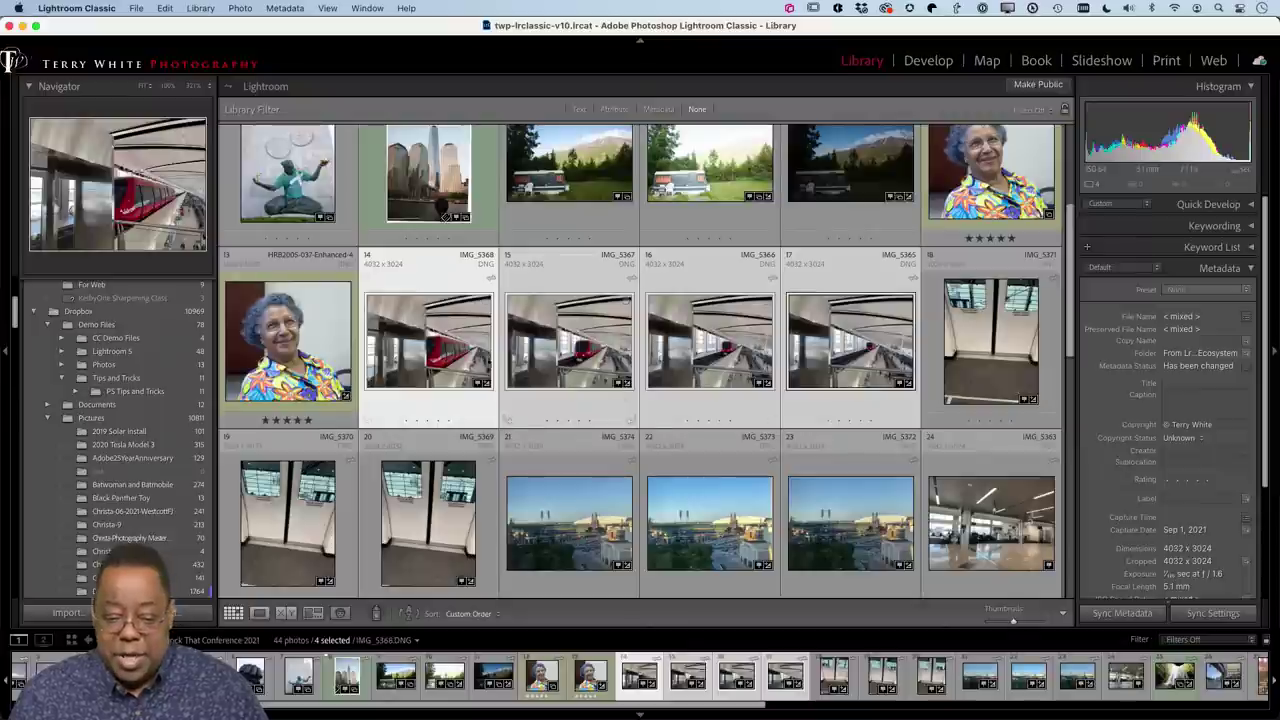
click(928, 60)
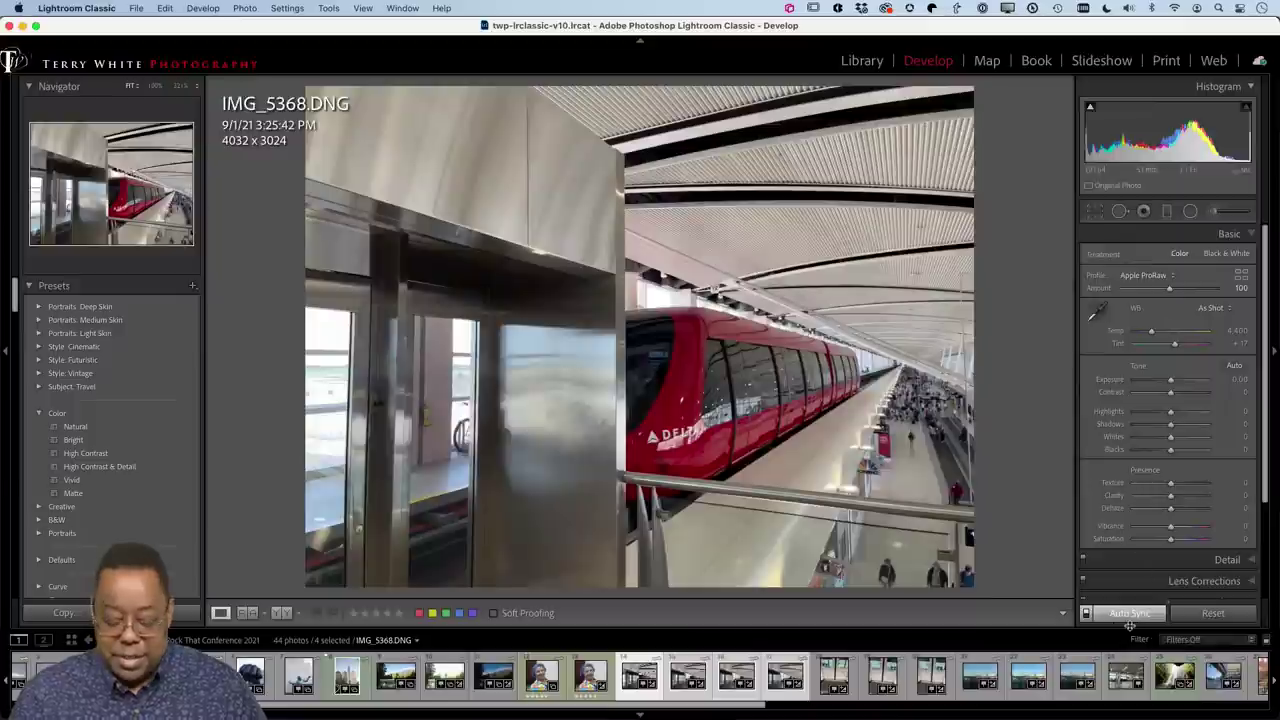
Step: Reselect the four station photos from IMG_5368 to IMG_5365 and leave Auto Sync switched on
key(alt)
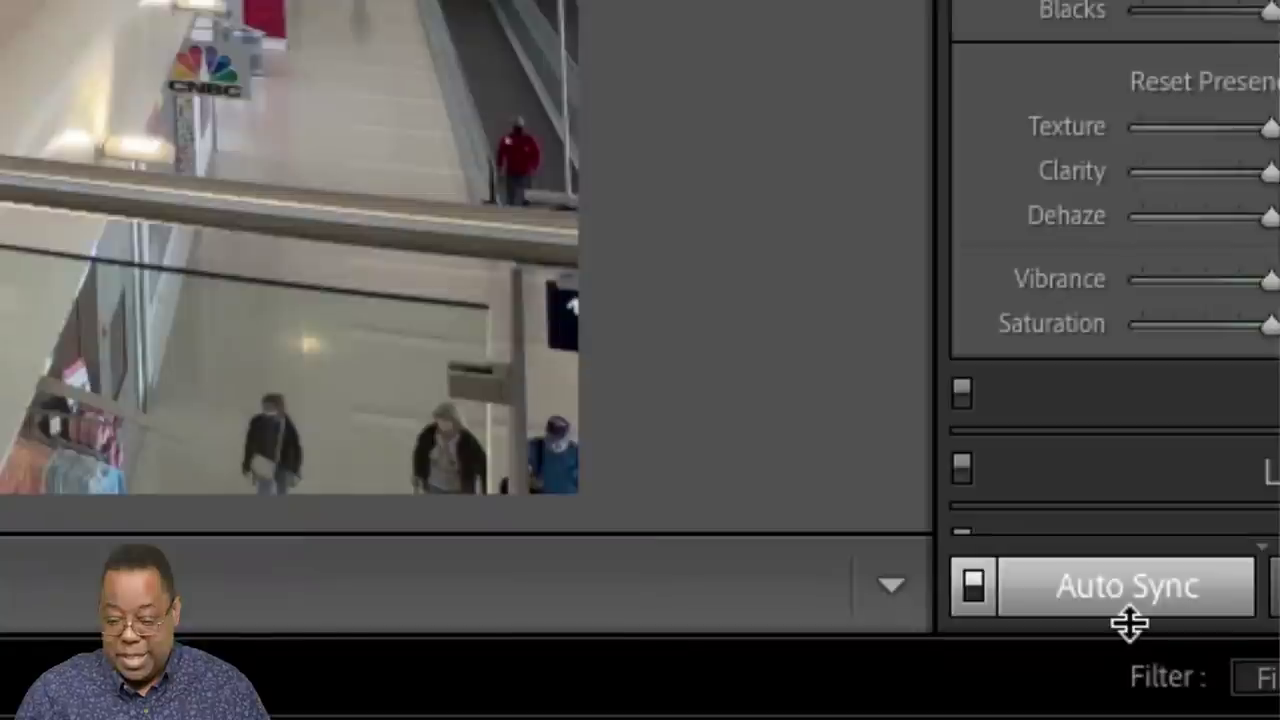
click(1130, 619)
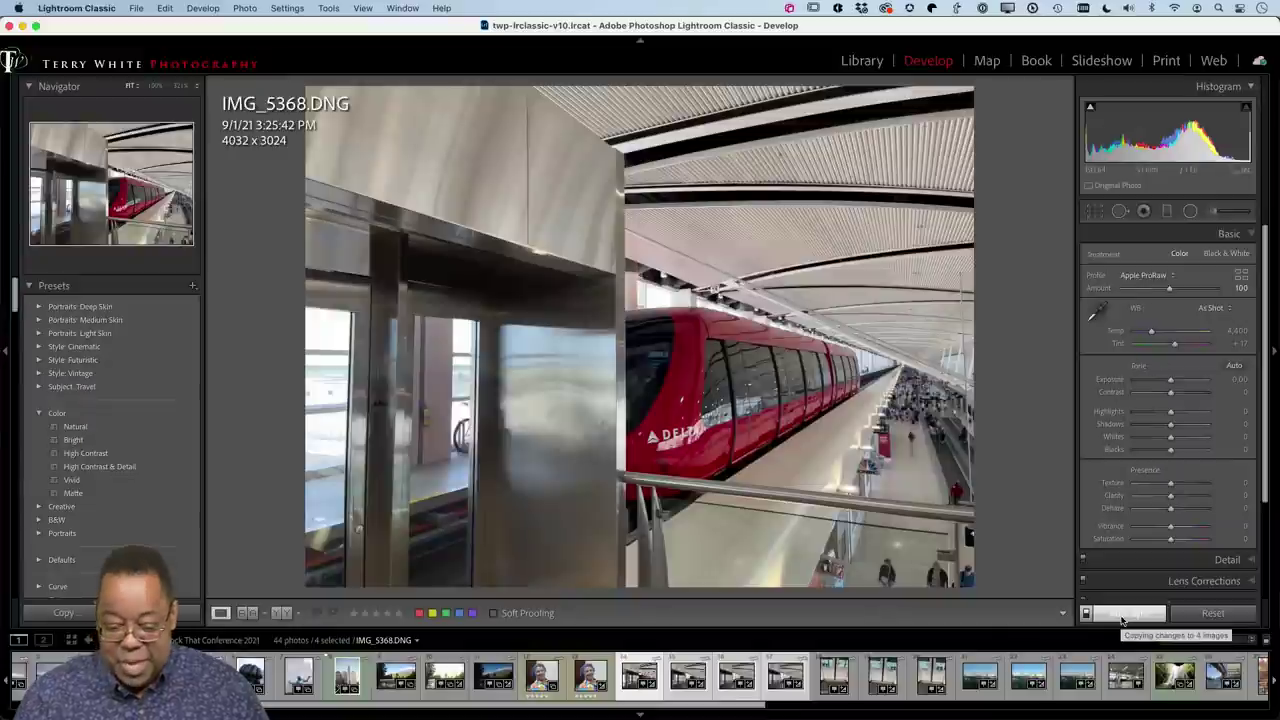
click(590, 676)
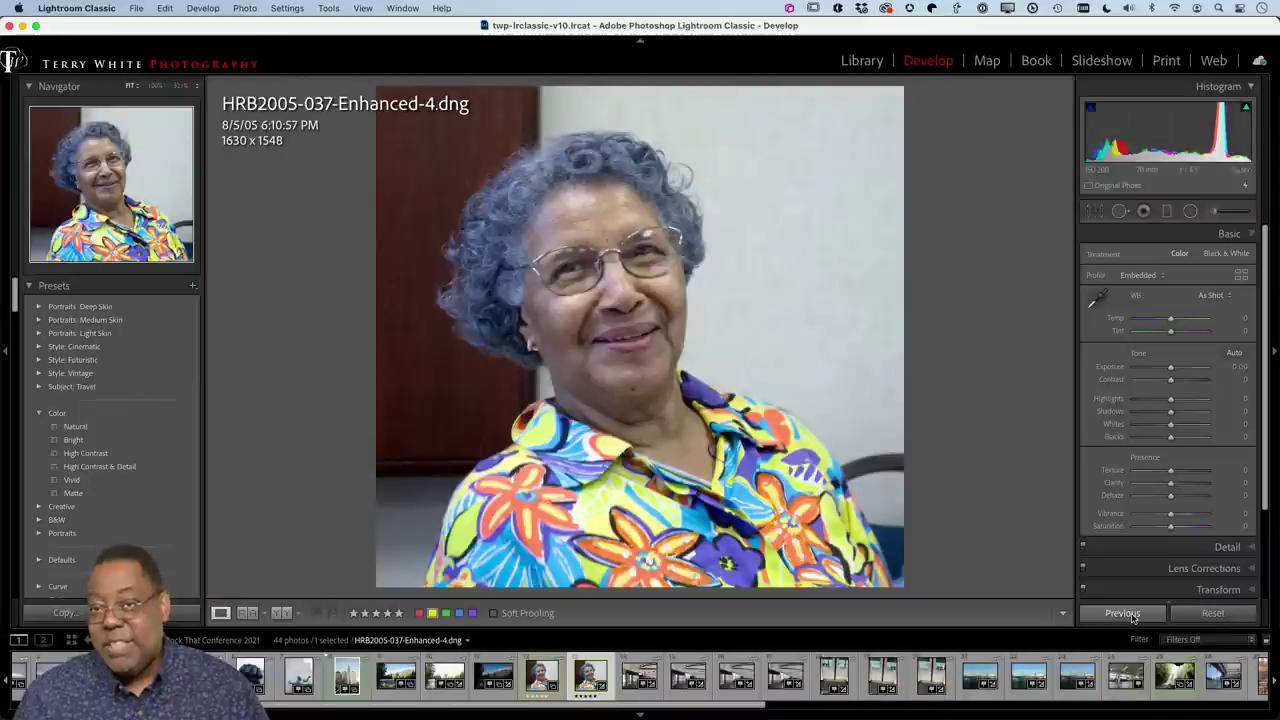
click(640, 675)
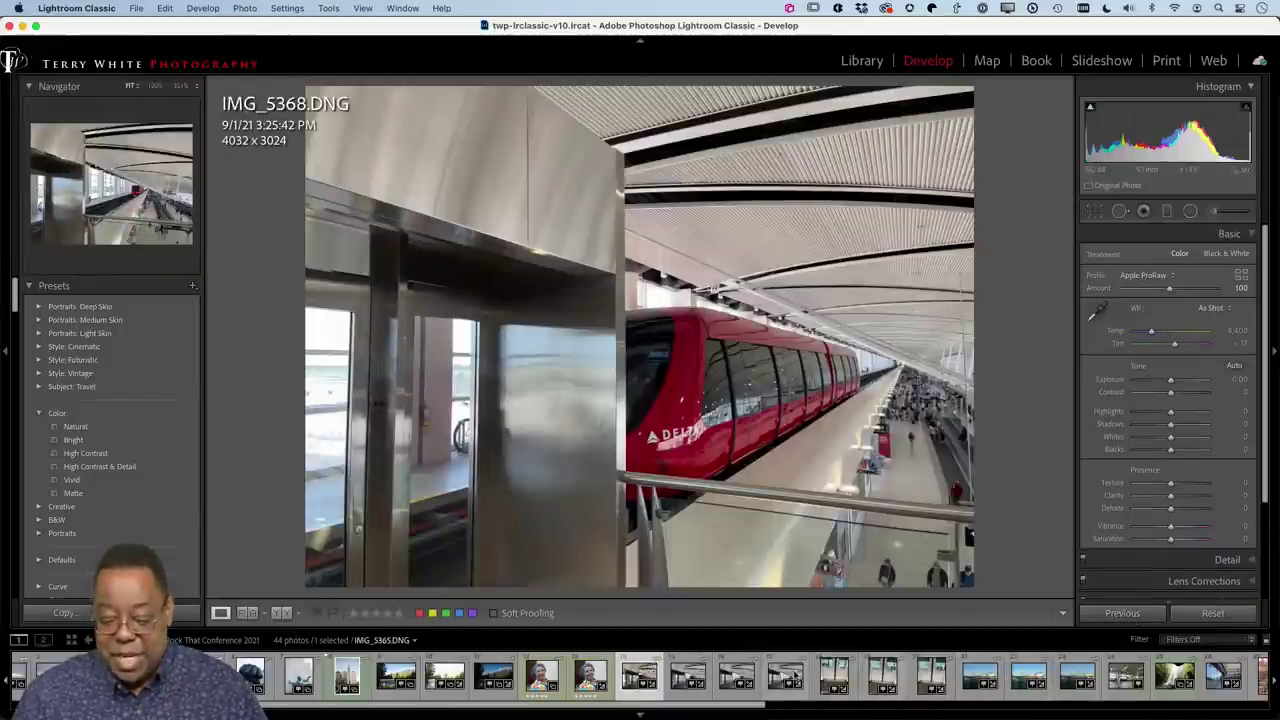
shift+click(797, 679)
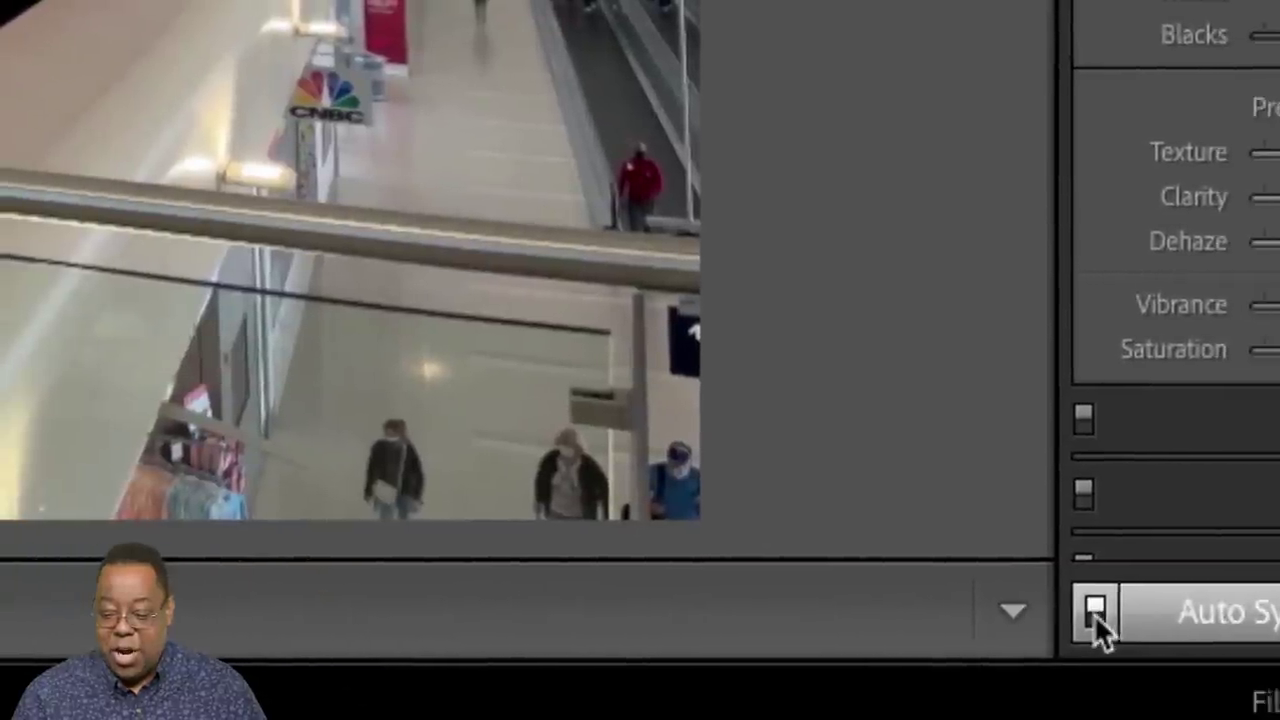
click(1137, 612)
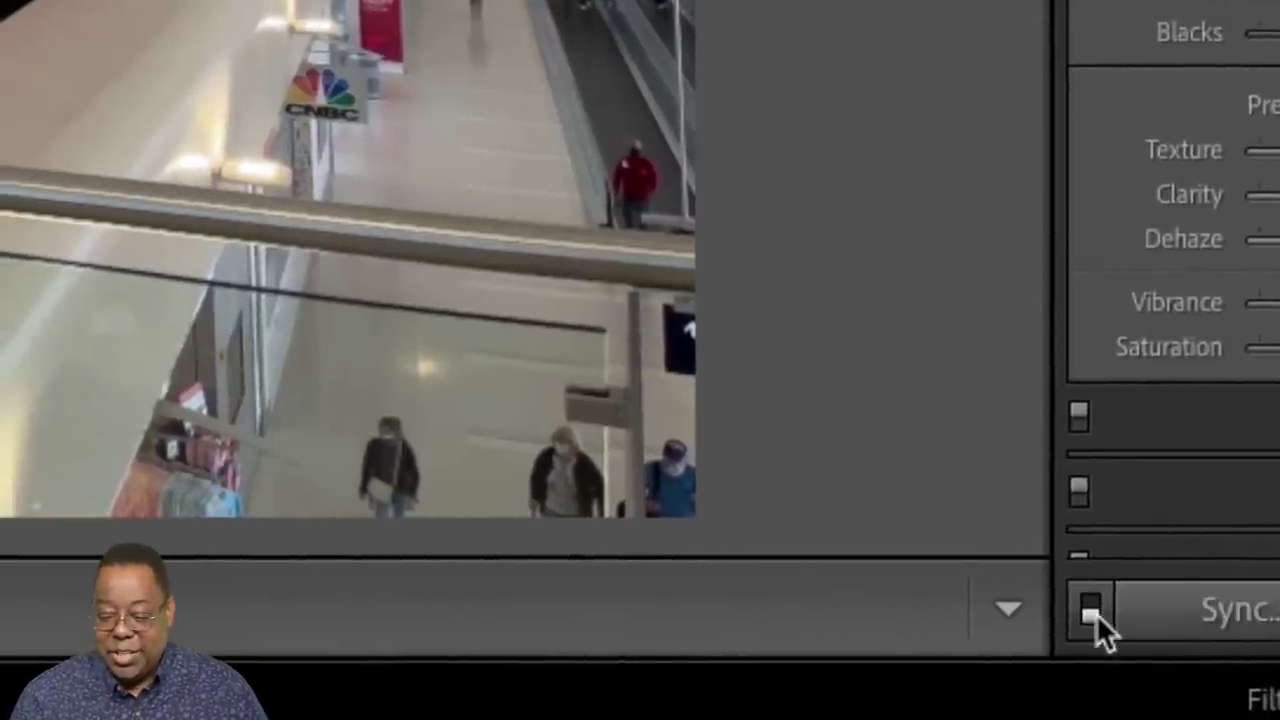
click(1092, 612)
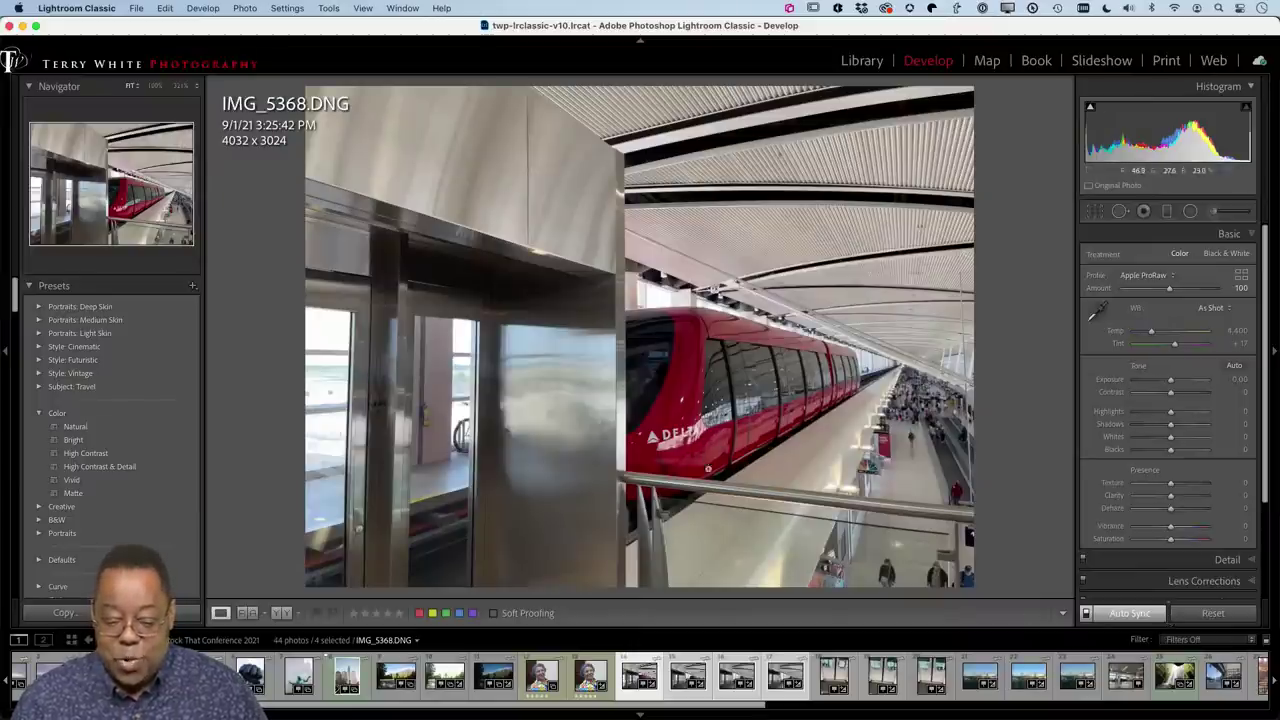
click(697, 676)
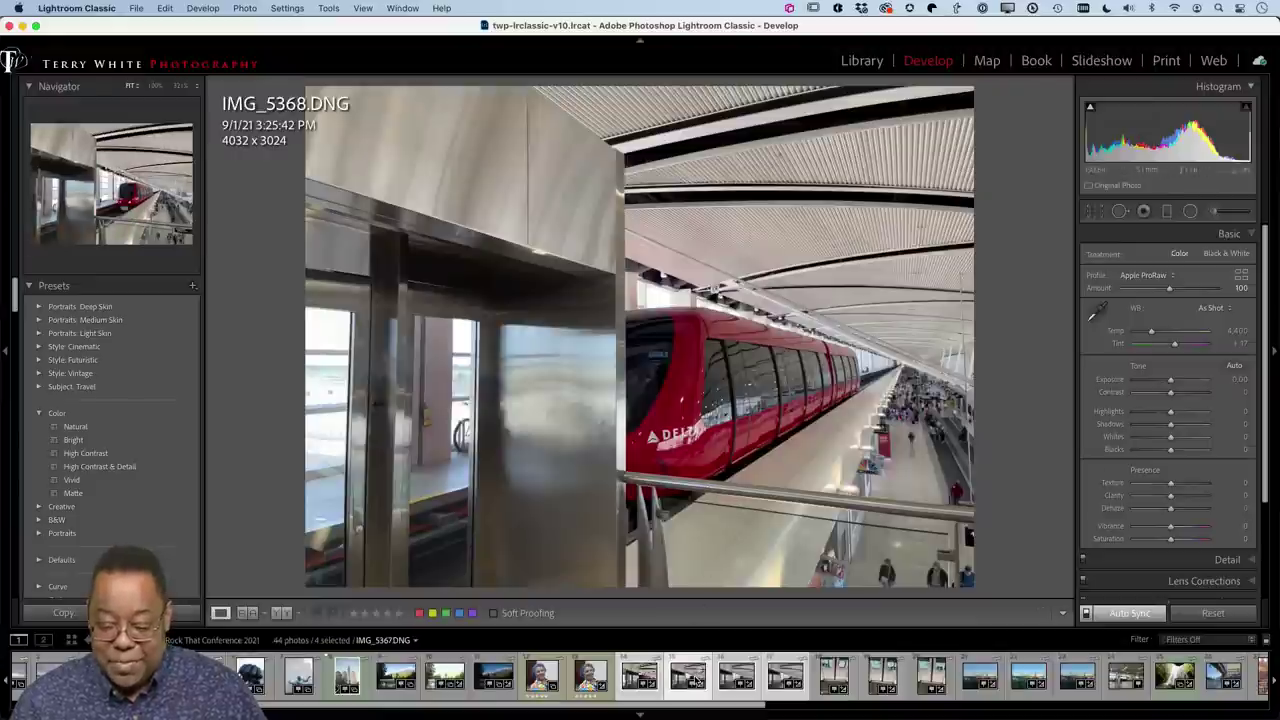
click(737, 680)
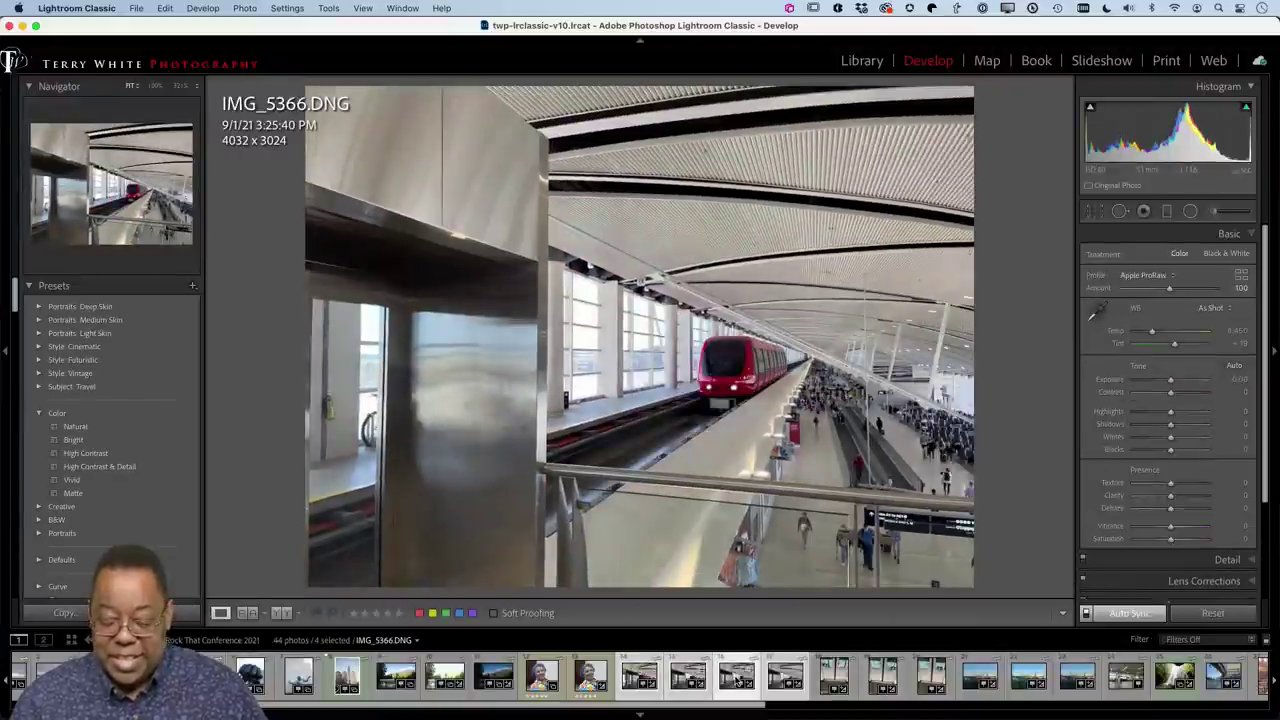
key(Right)
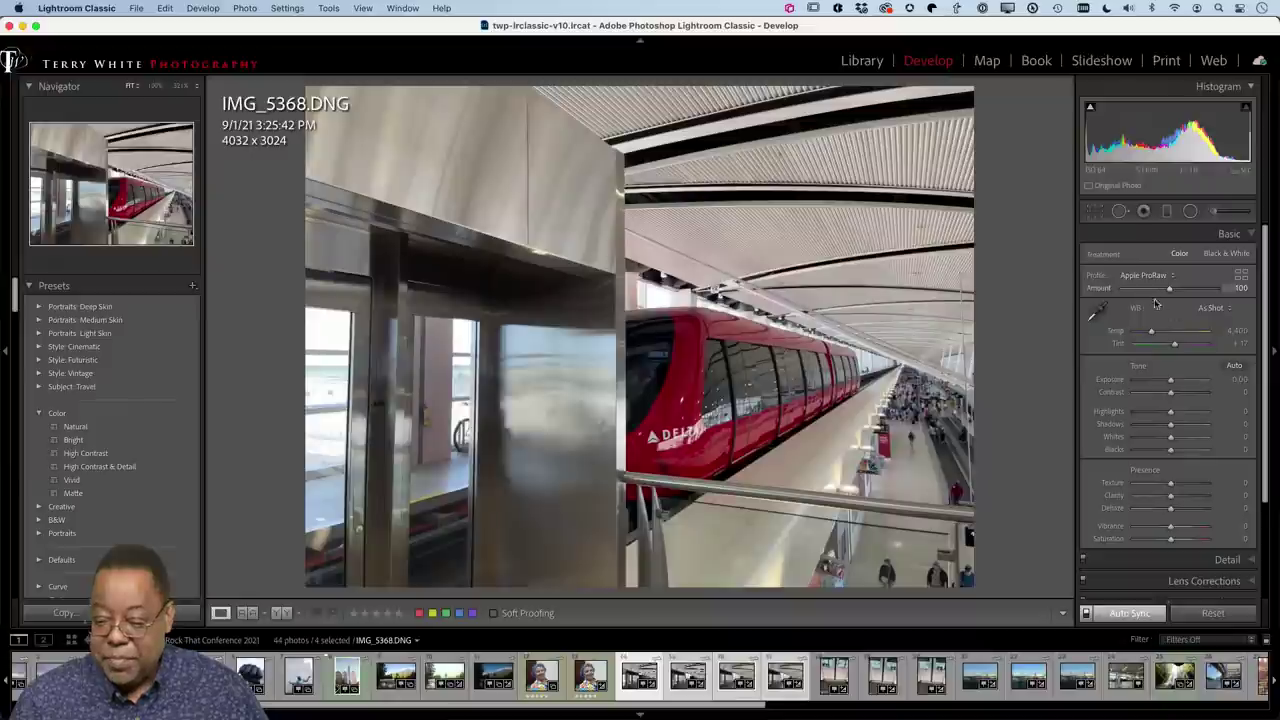
Step: Apply Auto tone, Texture +41 and Exposure +0.70 to the four synced station photos
click(1234, 365)
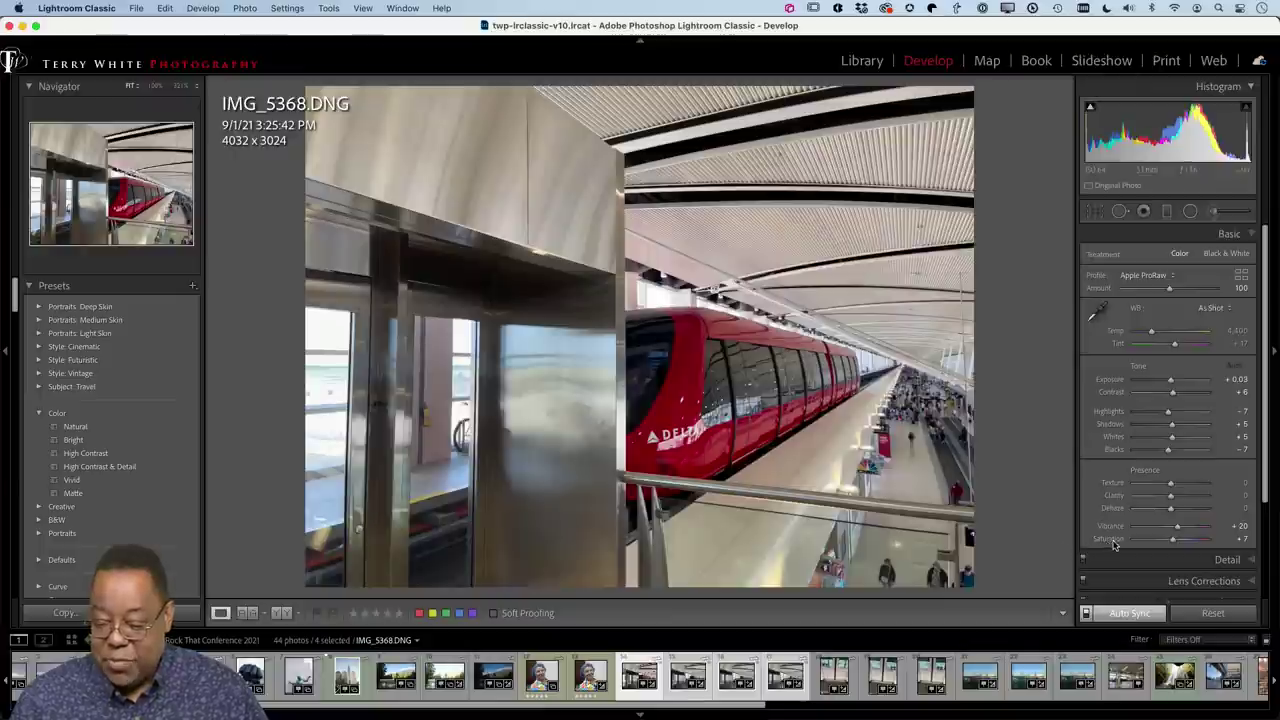
drag(1171, 484, 1186, 485)
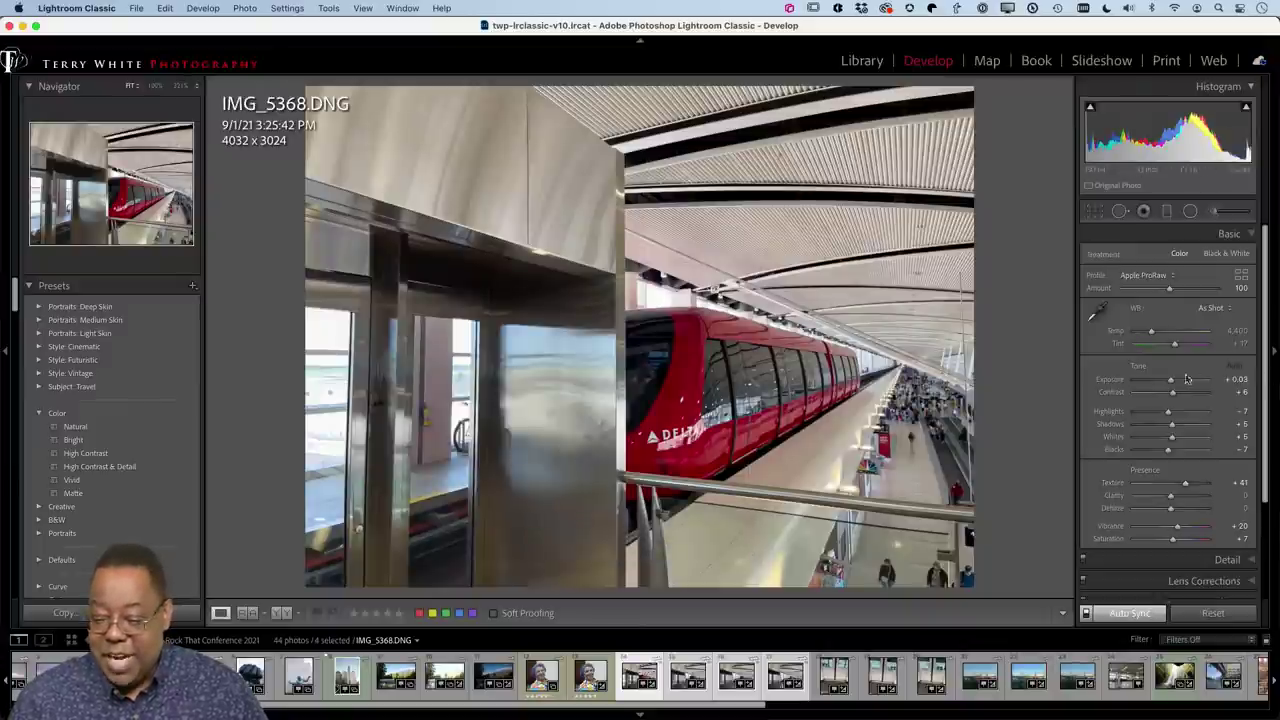
drag(1172, 380, 1179, 383)
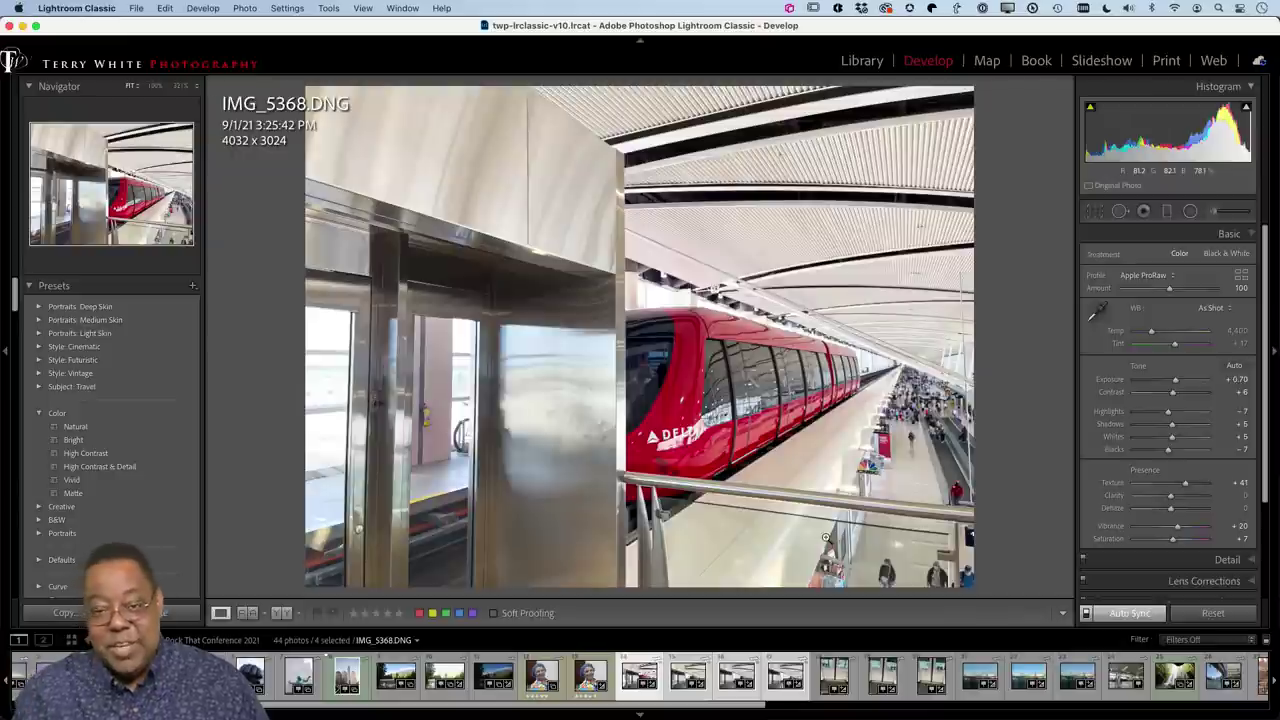
Step: Review the synced edits on IMG_5367, IMG_5366 and IMG_5365, then return to the Library grid
click(695, 672)
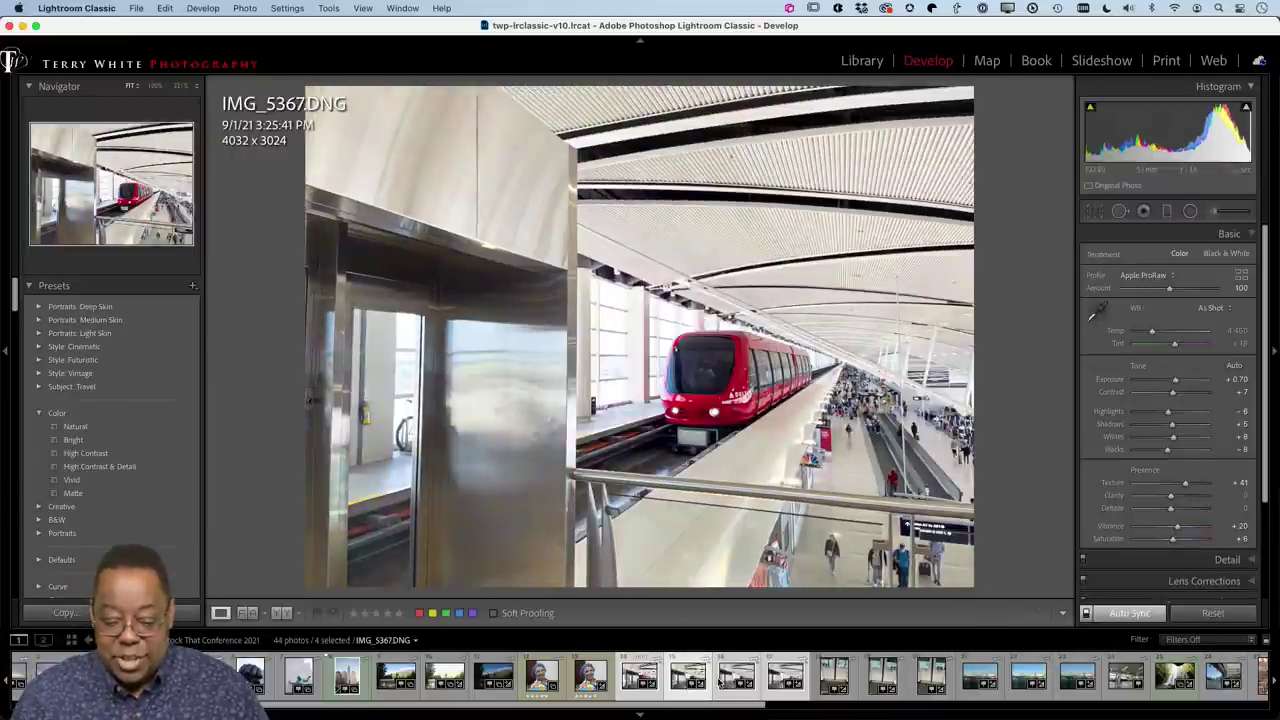
click(733, 679)
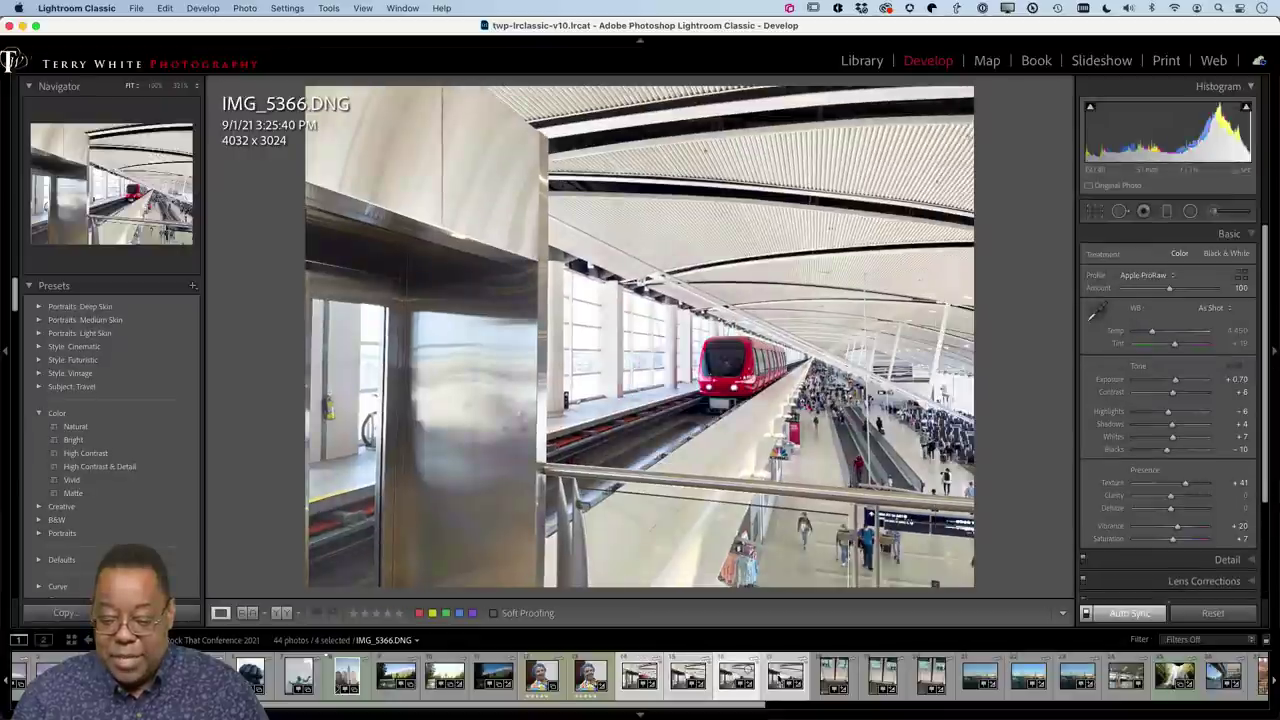
click(785, 679)
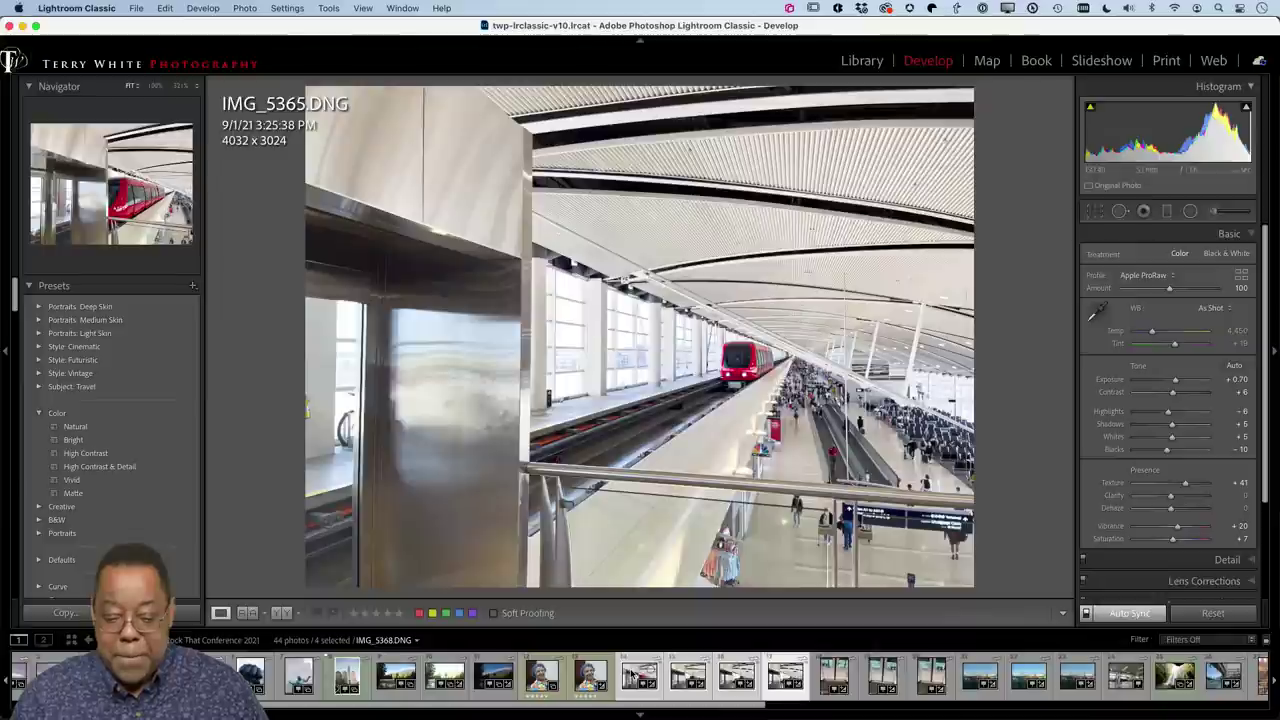
click(634, 677)
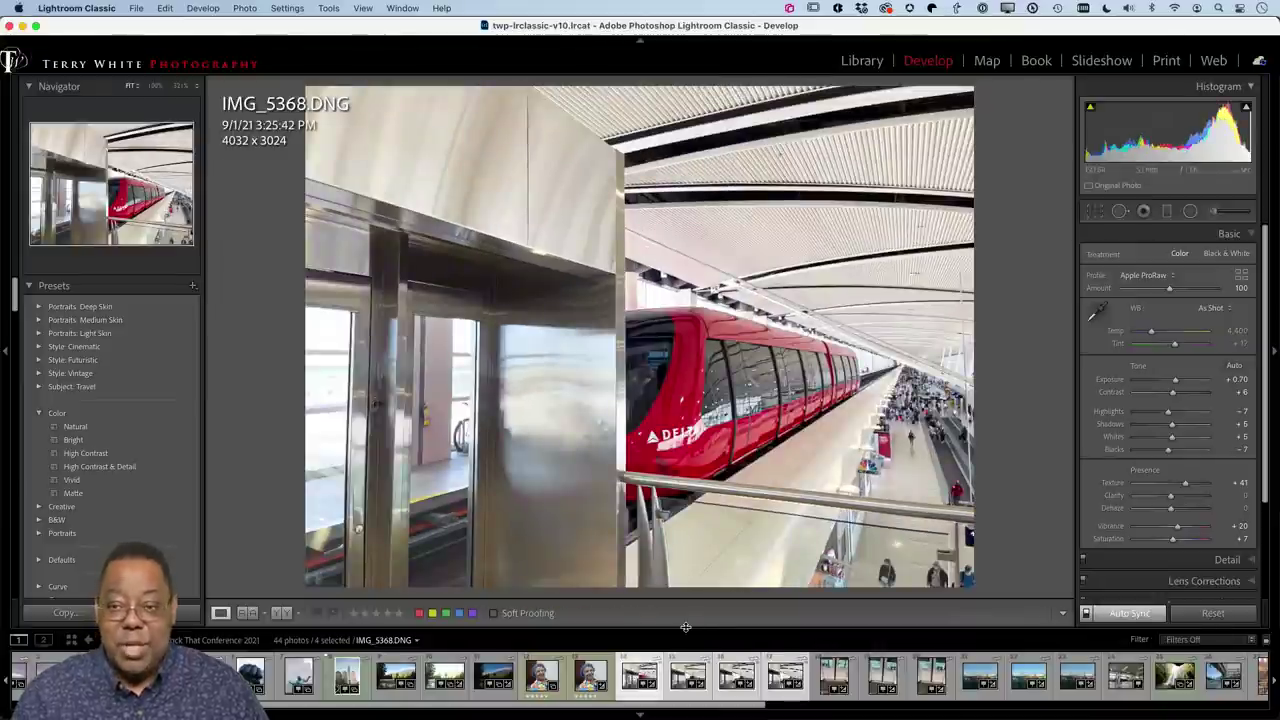
click(1115, 615)
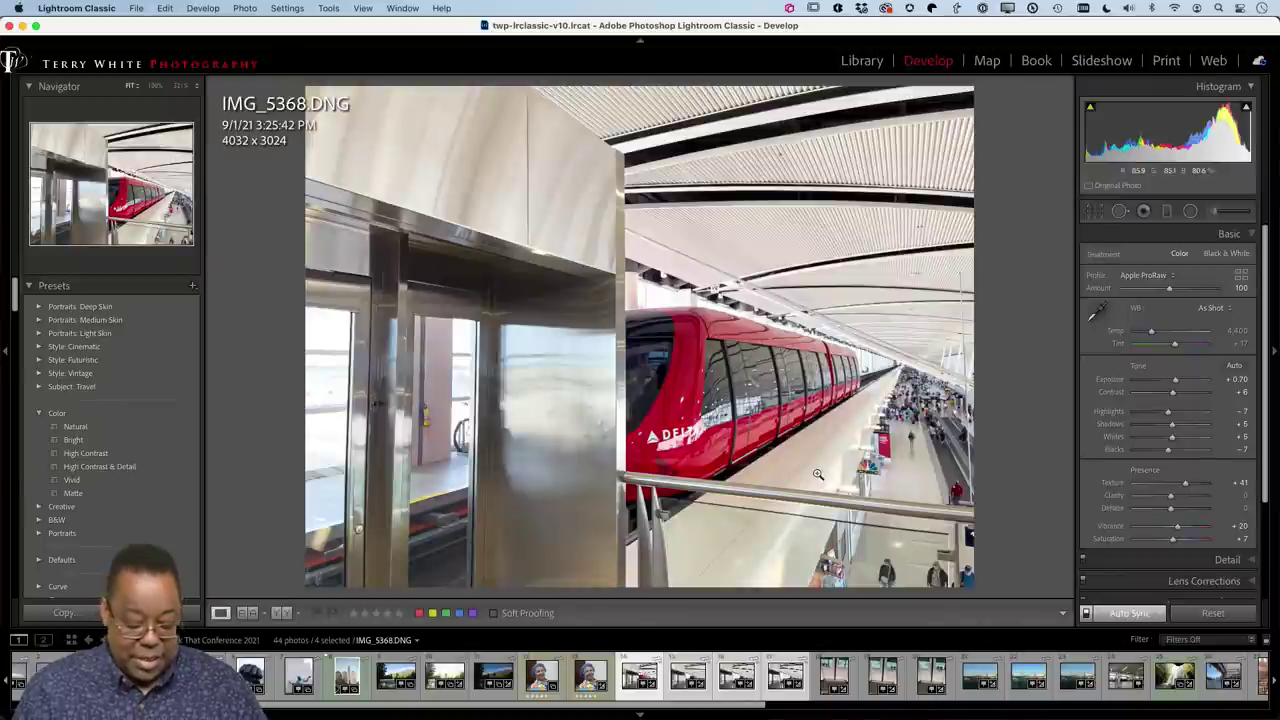
key(g)
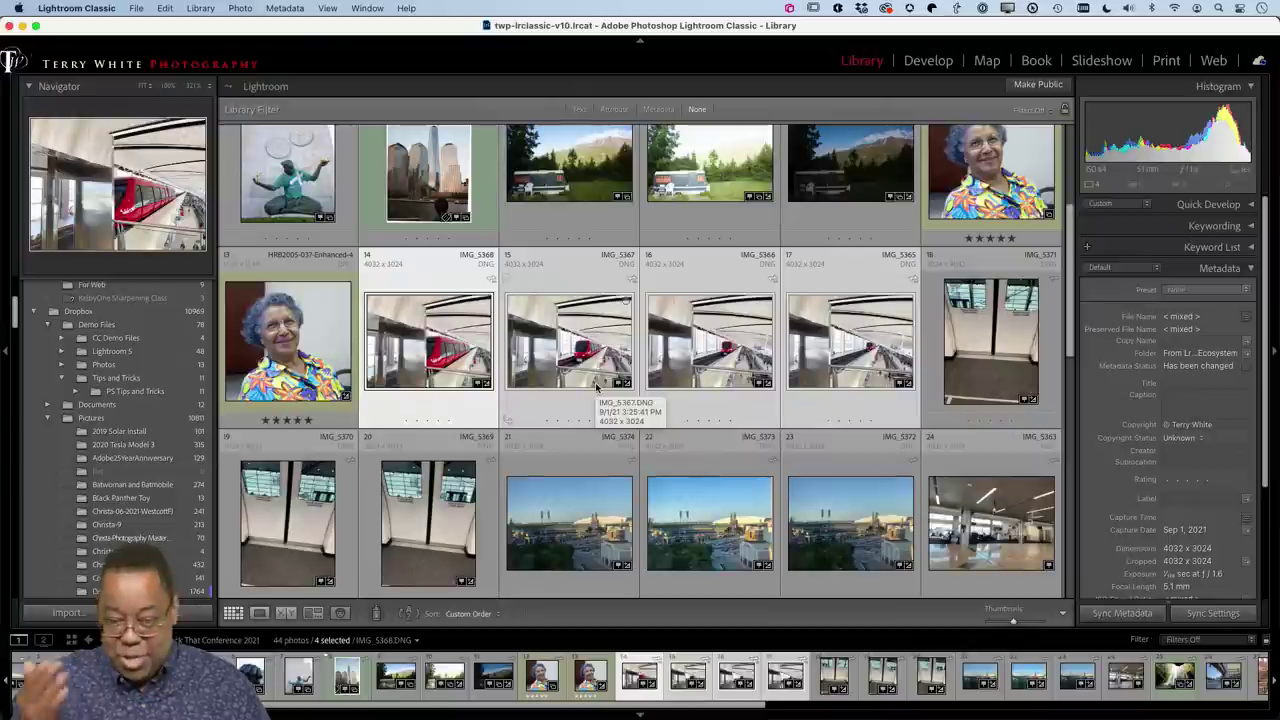
Step: In Adobe Lightroom, shrink Hilton Head 2021 thumbnails to four columns and select the first photo
key(super+Tab)
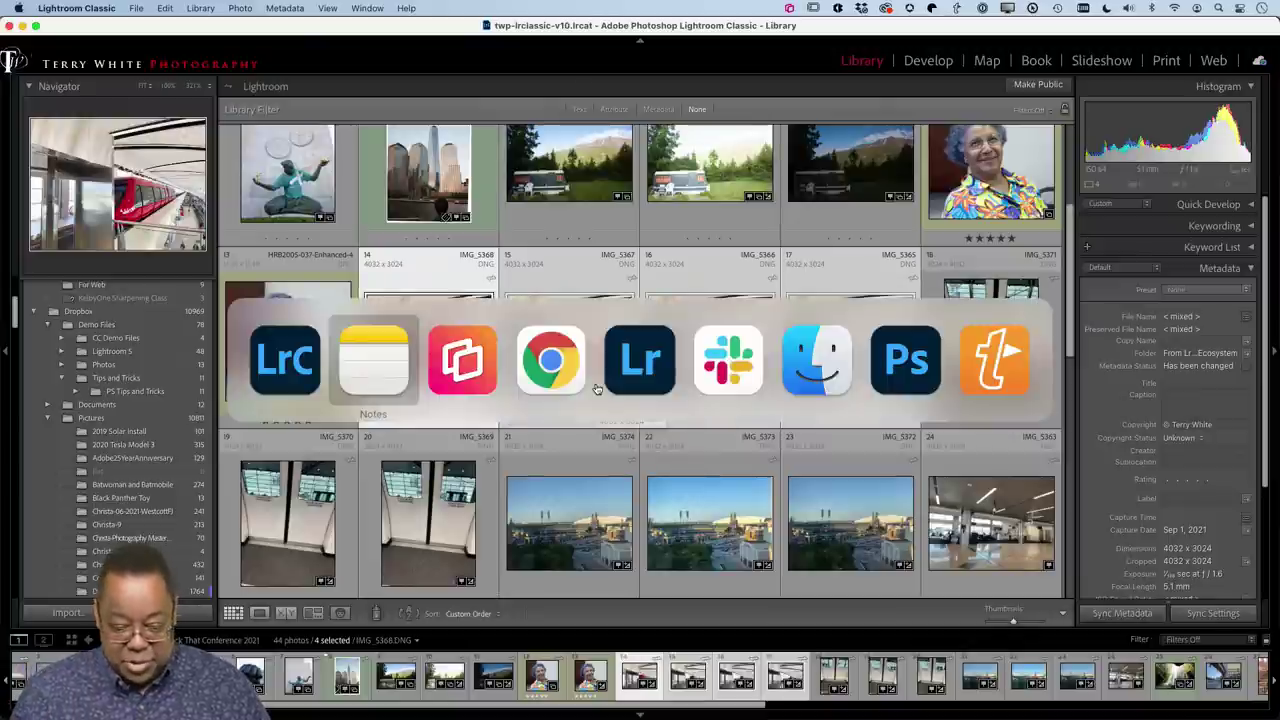
key(super+Tab)
key(super+Tab)
key(super+Tab)
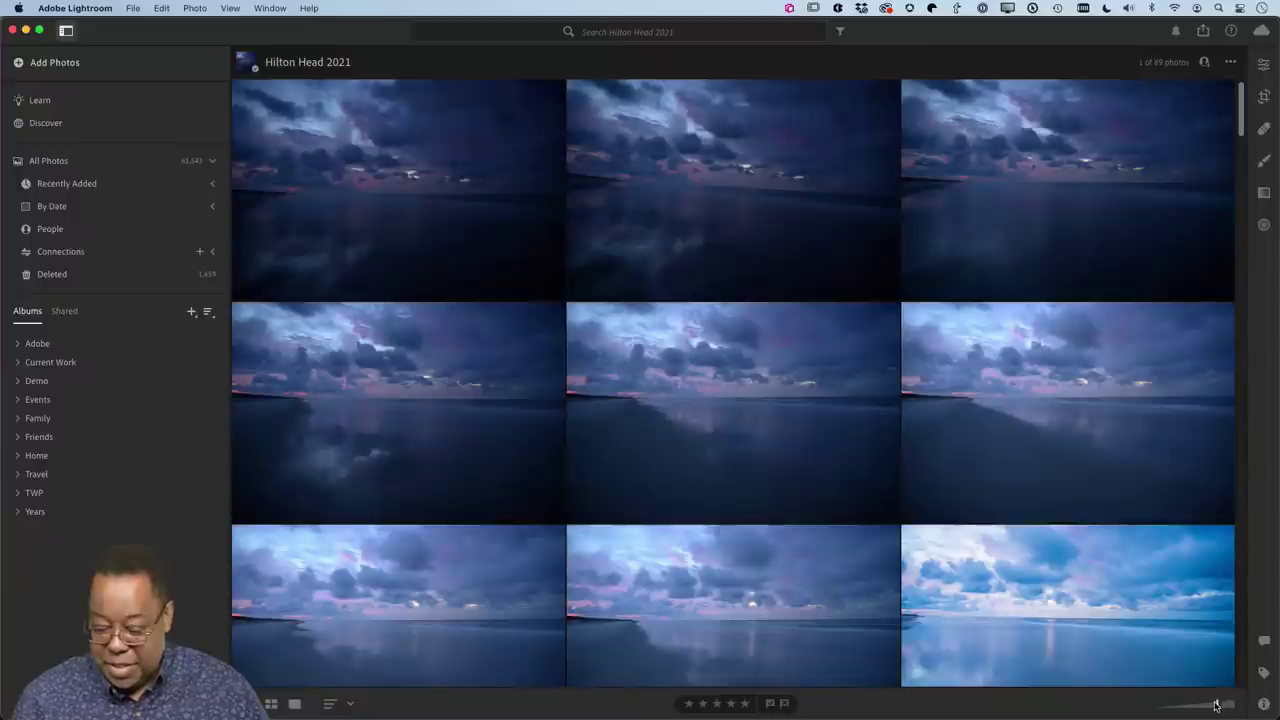
drag(1216, 706, 1199, 705)
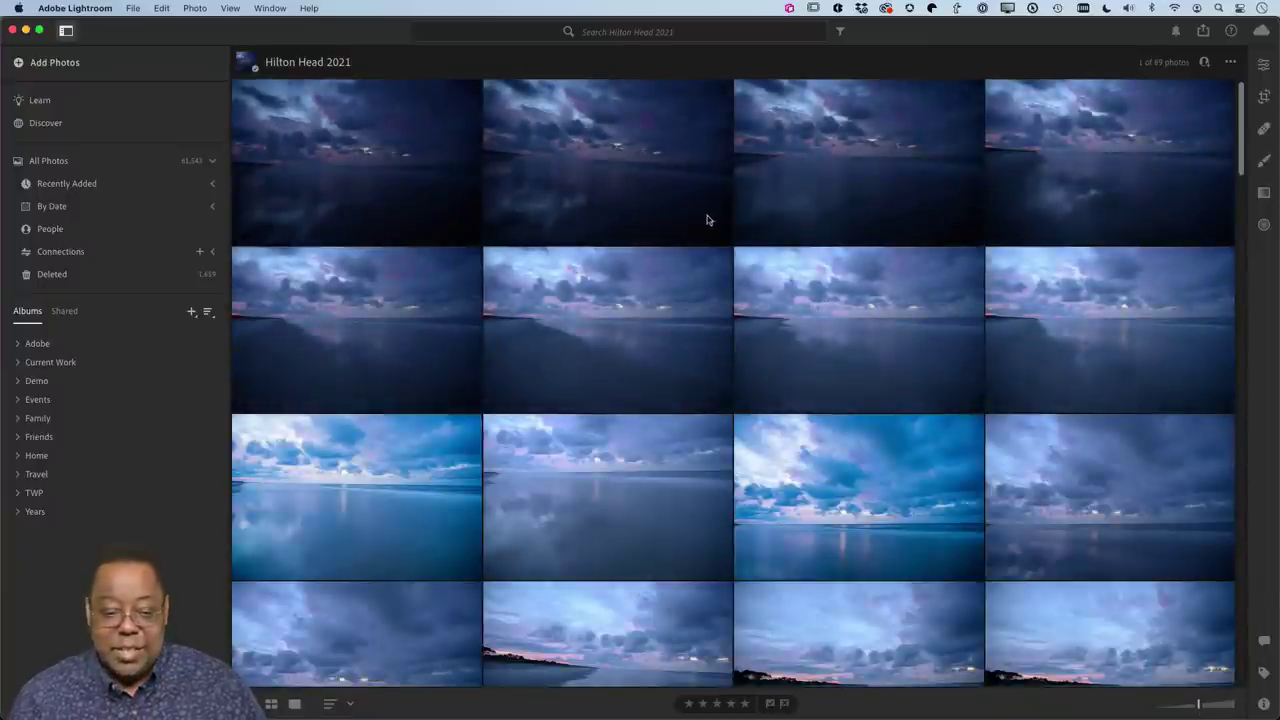
click(342, 164)
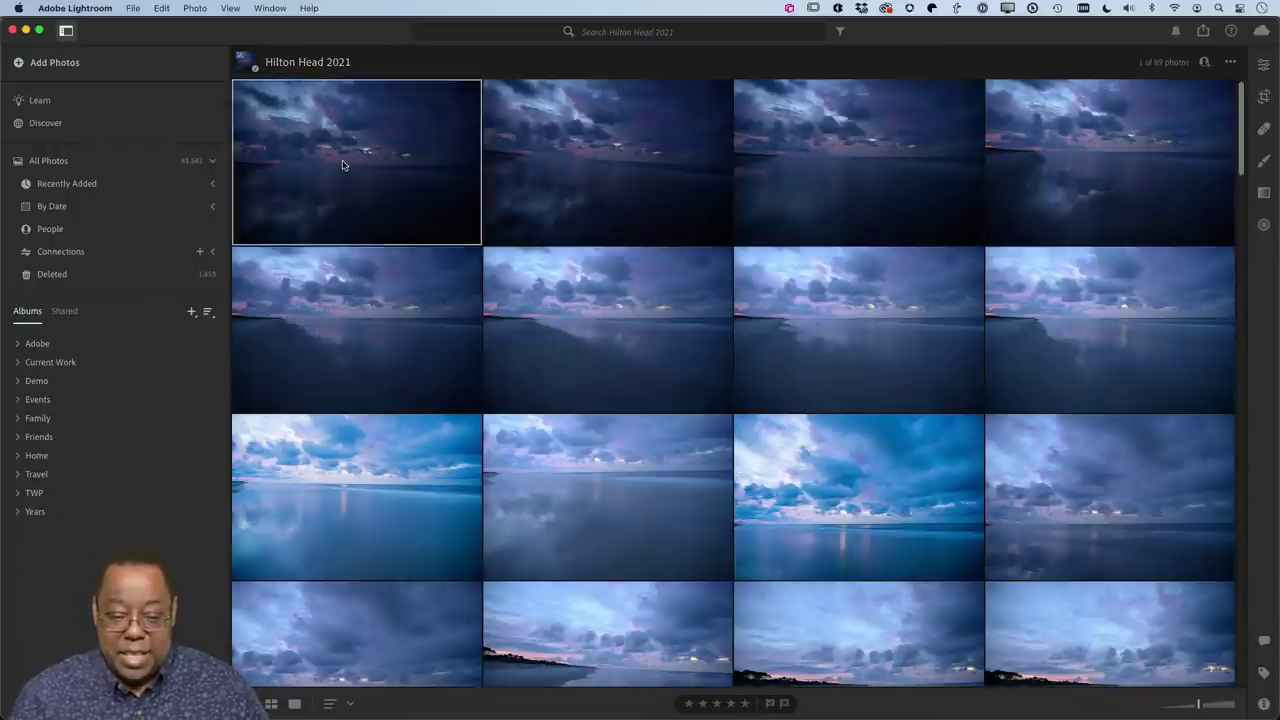
Step: Open the first beach photo for editing with the Adobe Landscape profile and Auto light
click(1264, 66)
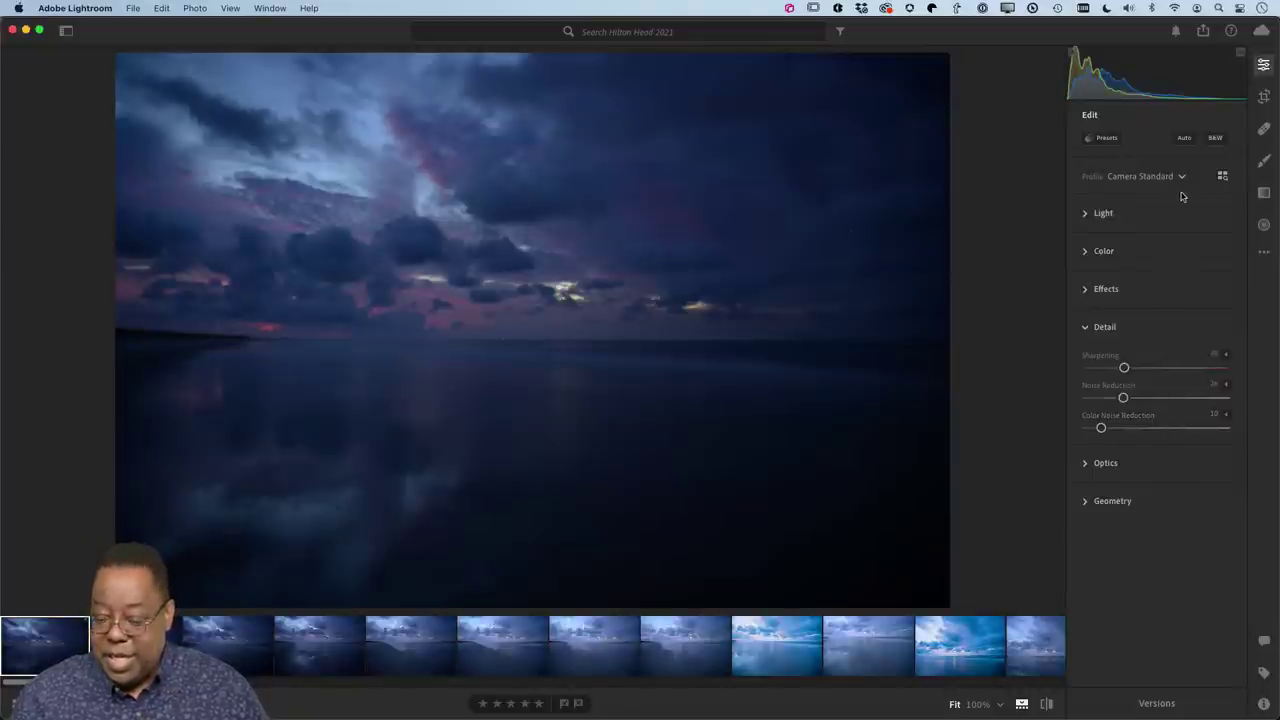
click(1143, 177)
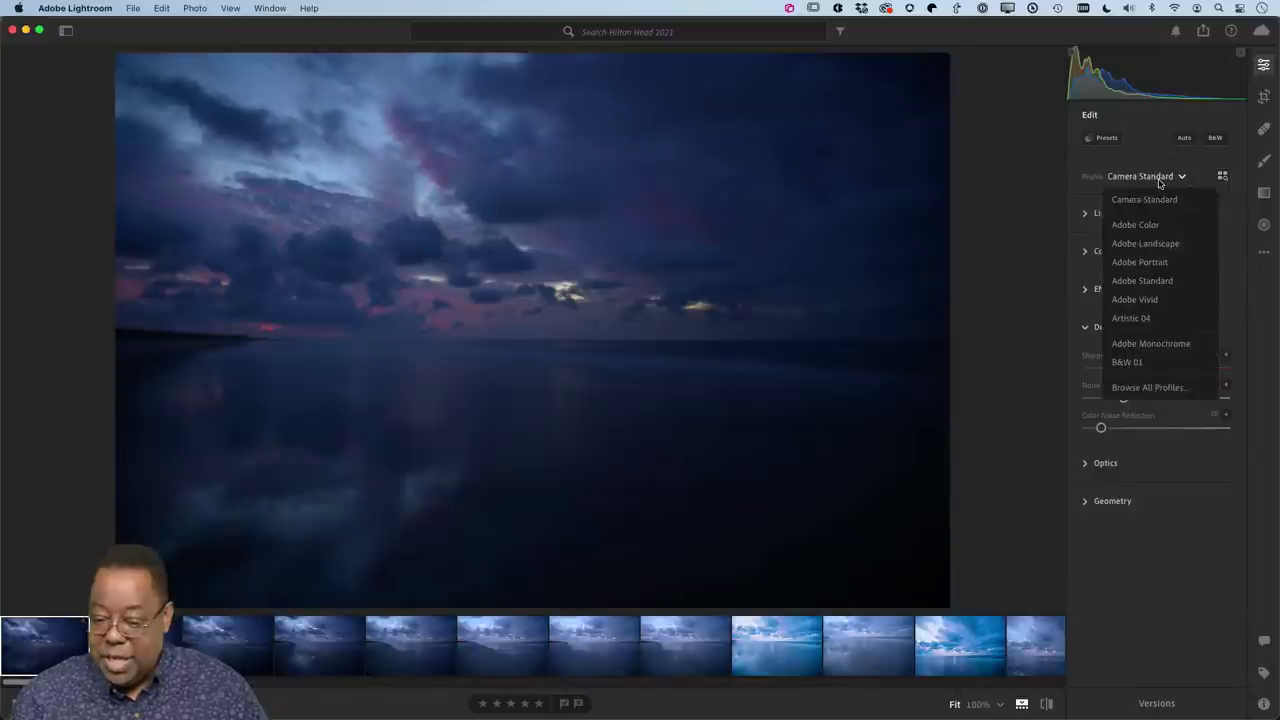
click(1163, 249)
click(1105, 218)
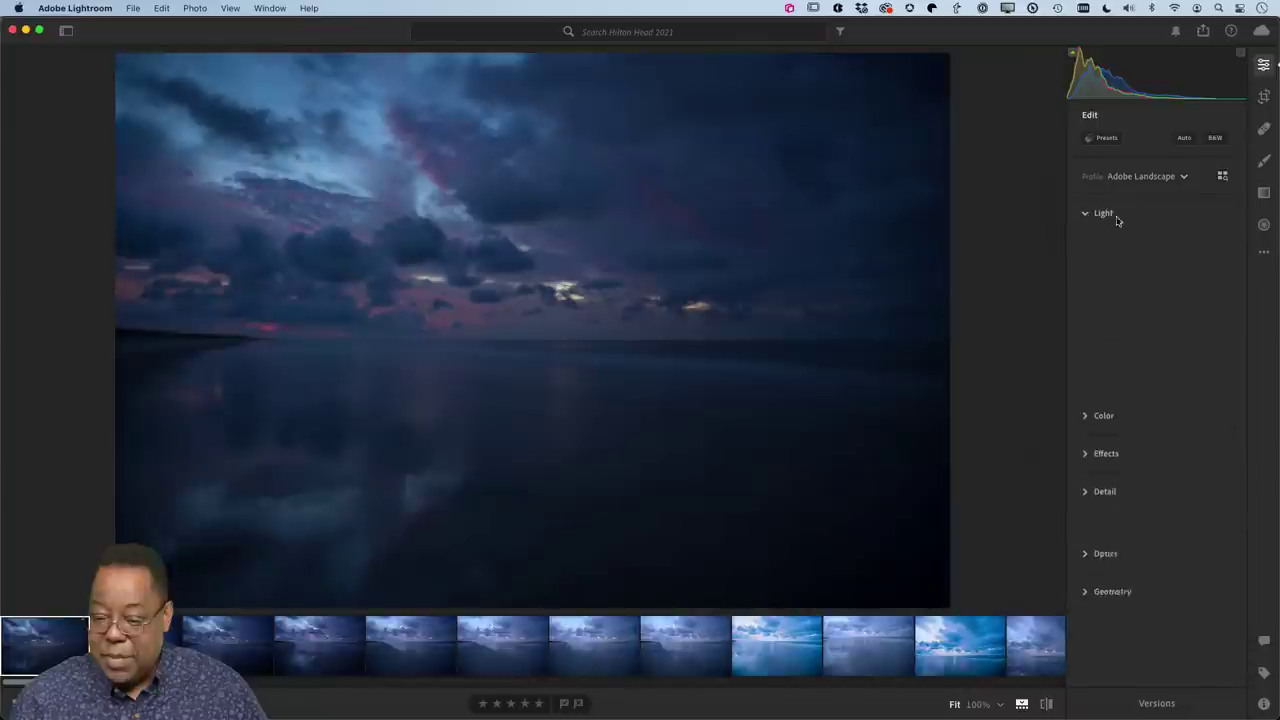
click(1185, 138)
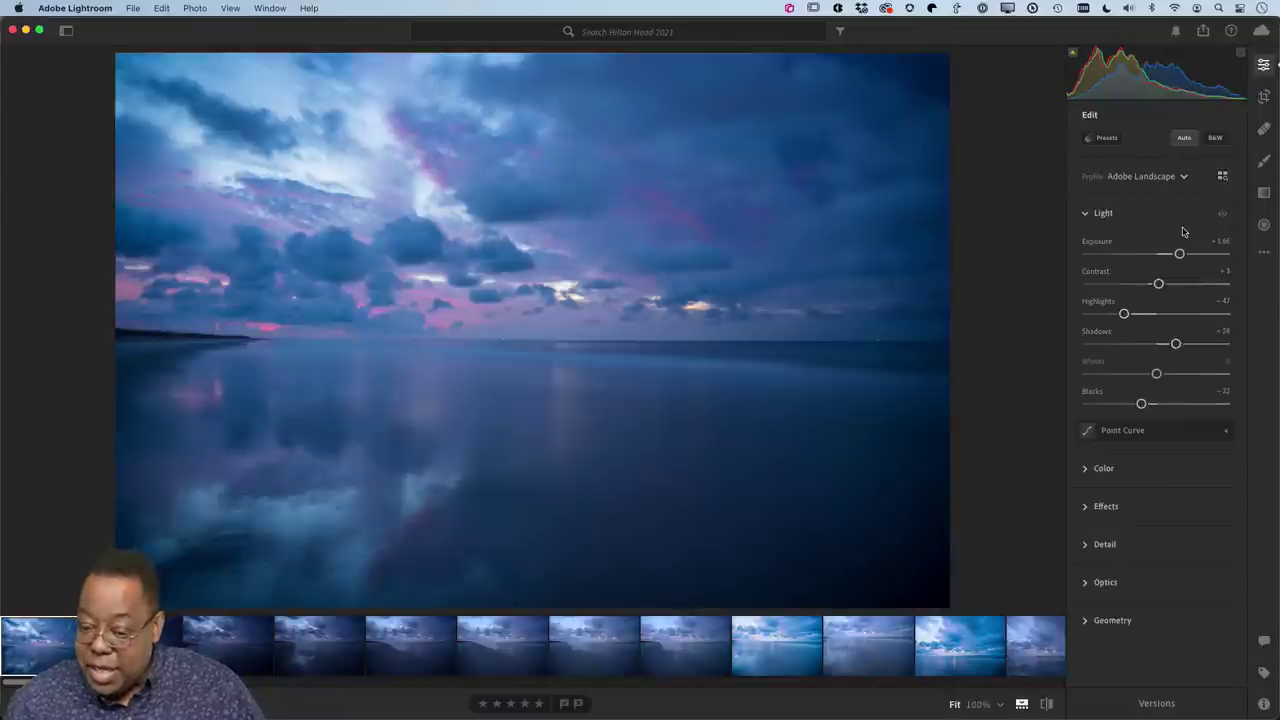
Step: Set the Color panel's white balance to Cloudy (Temp 6500, Tint +10)
click(1097, 469)
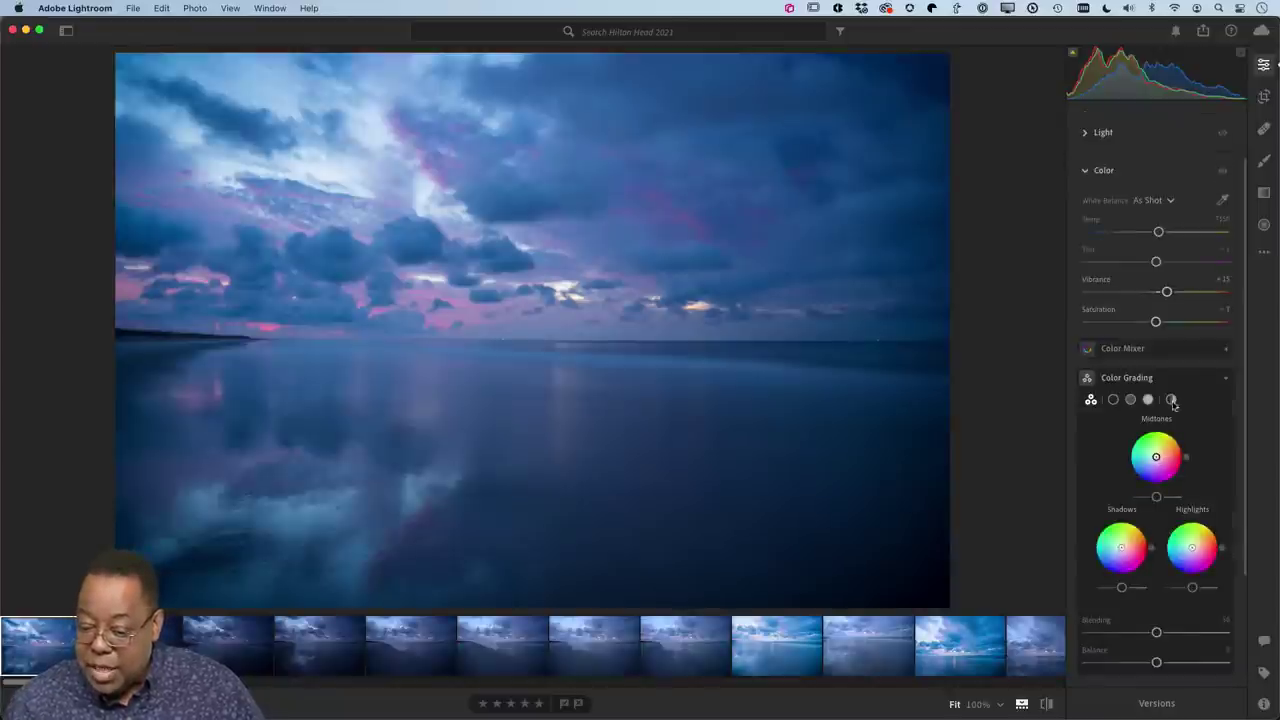
click(1148, 200)
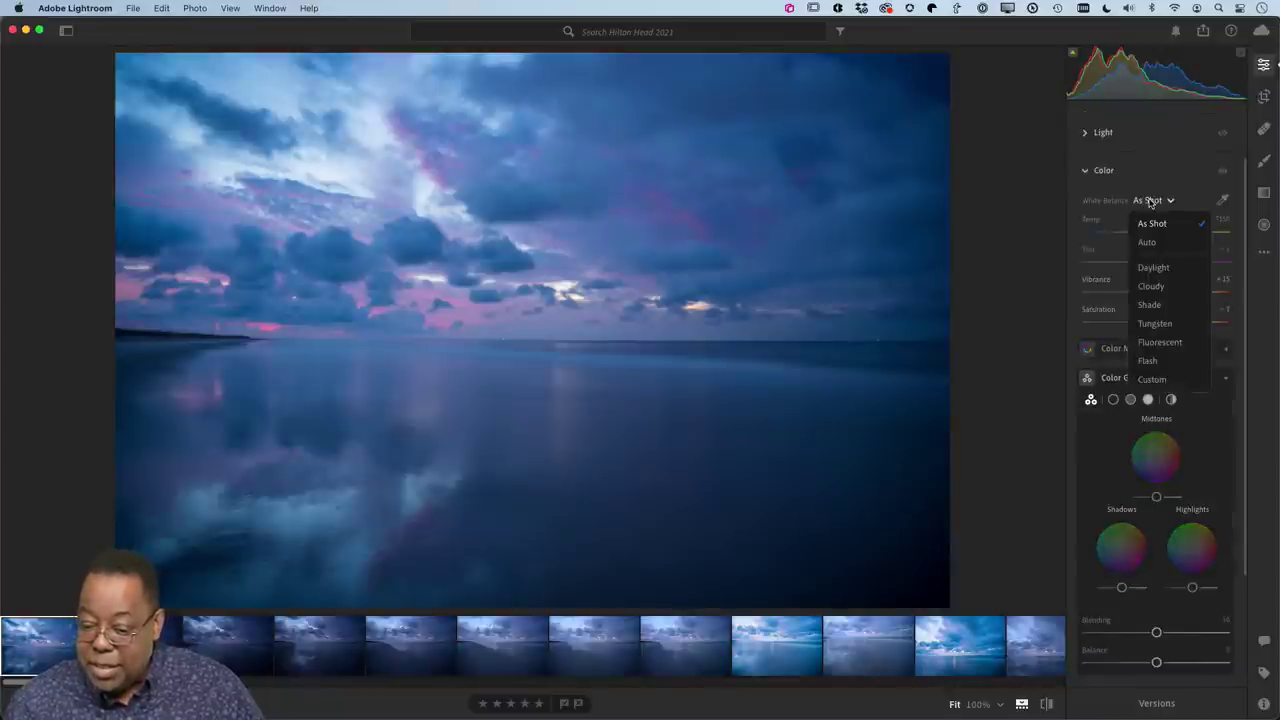
click(1152, 287)
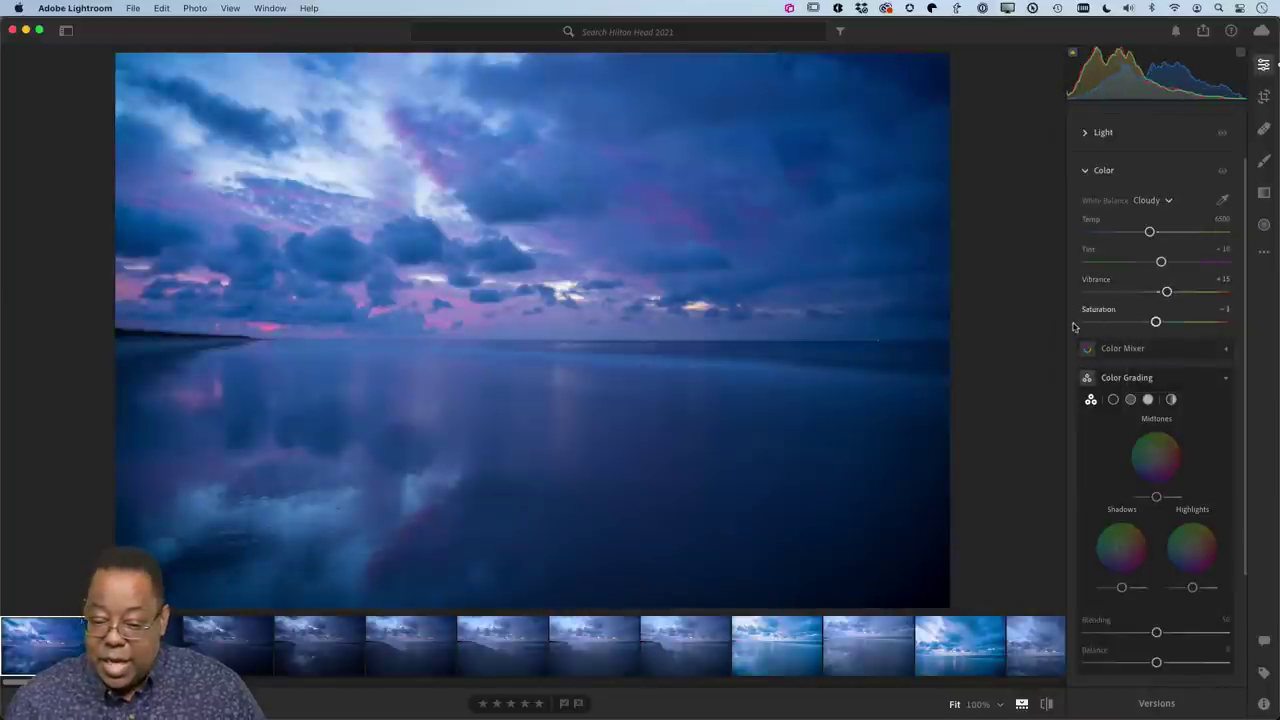
scroll(1109, 240, up, 3)
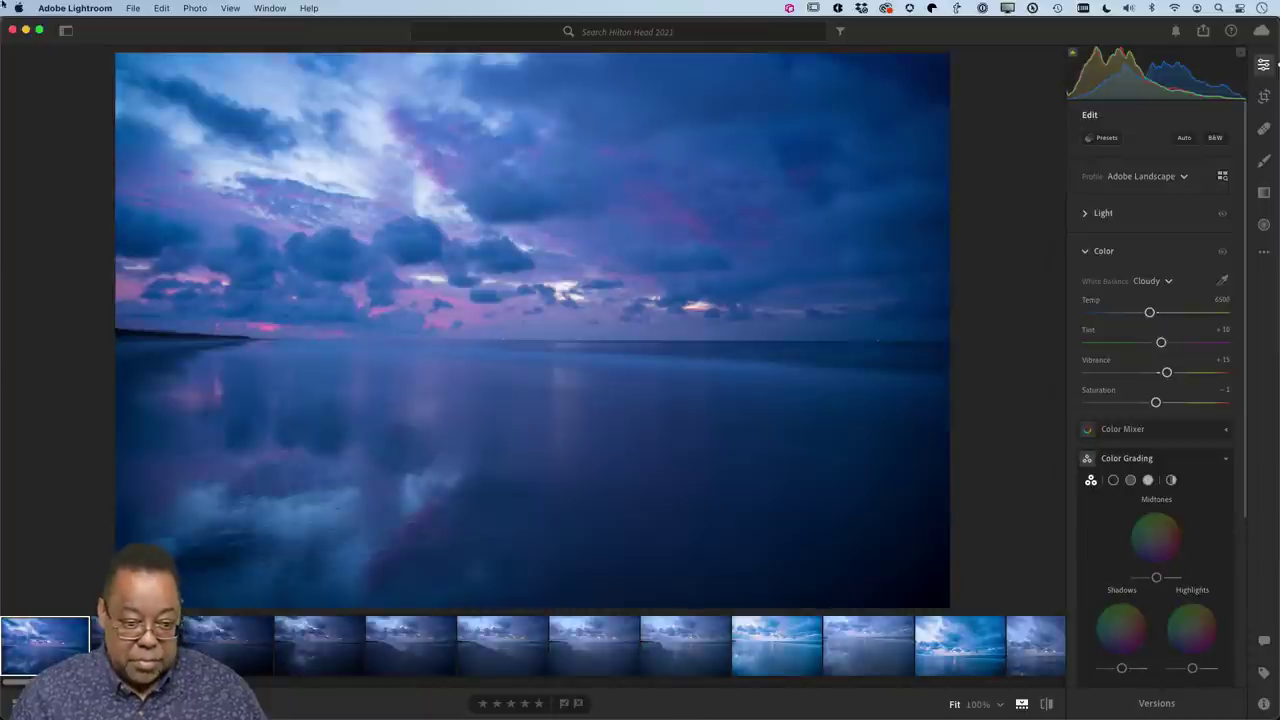
Step: Copy the first photo's edit settings and select Hilton Head photos two through five
click(160, 8)
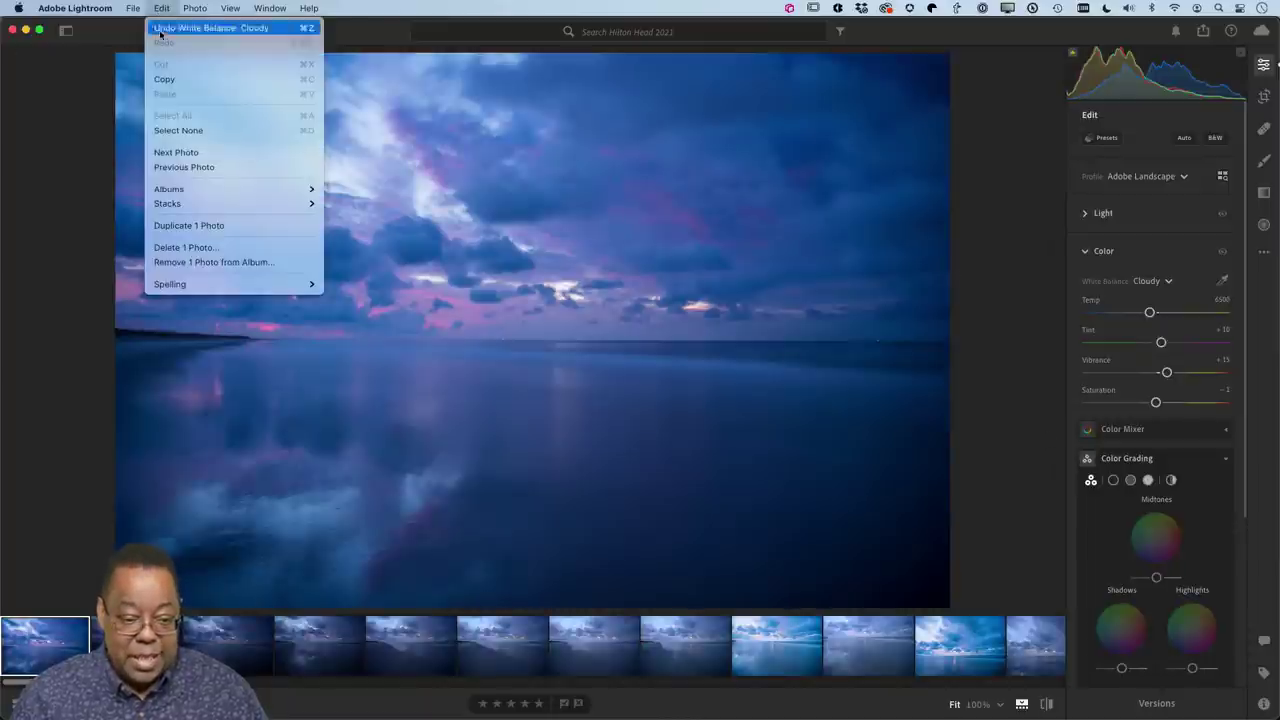
click(163, 80)
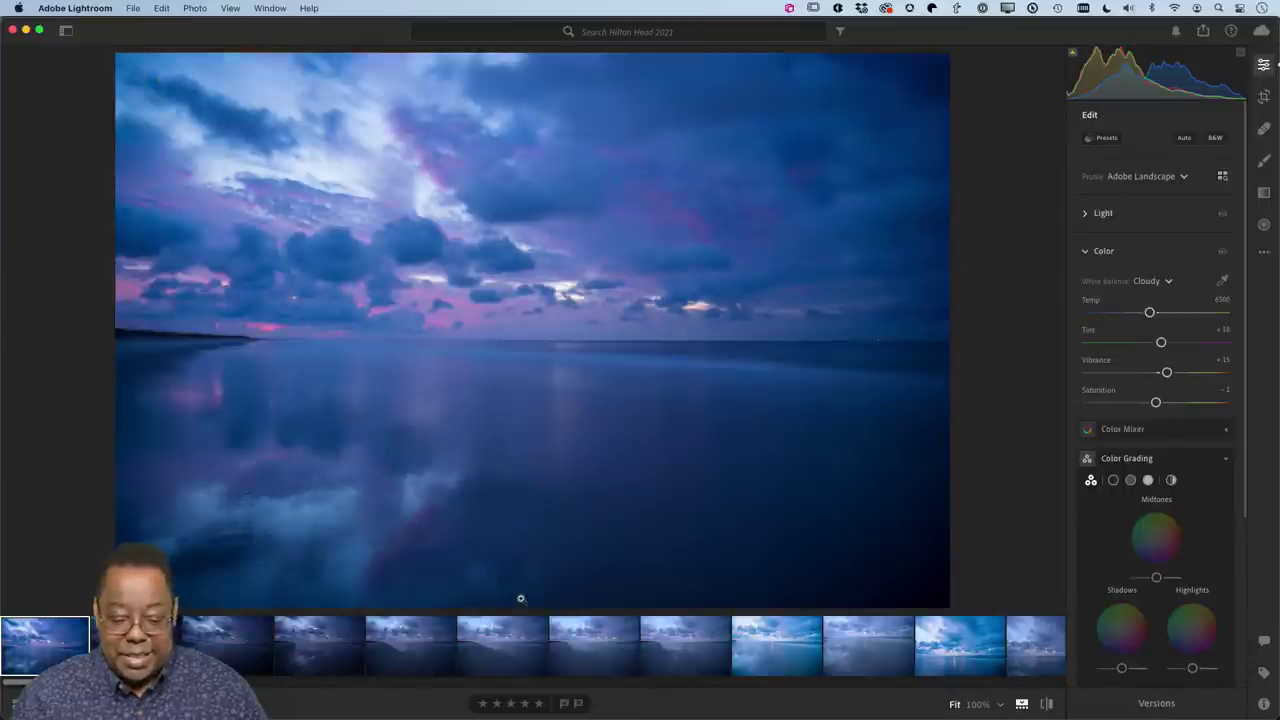
click(160, 650)
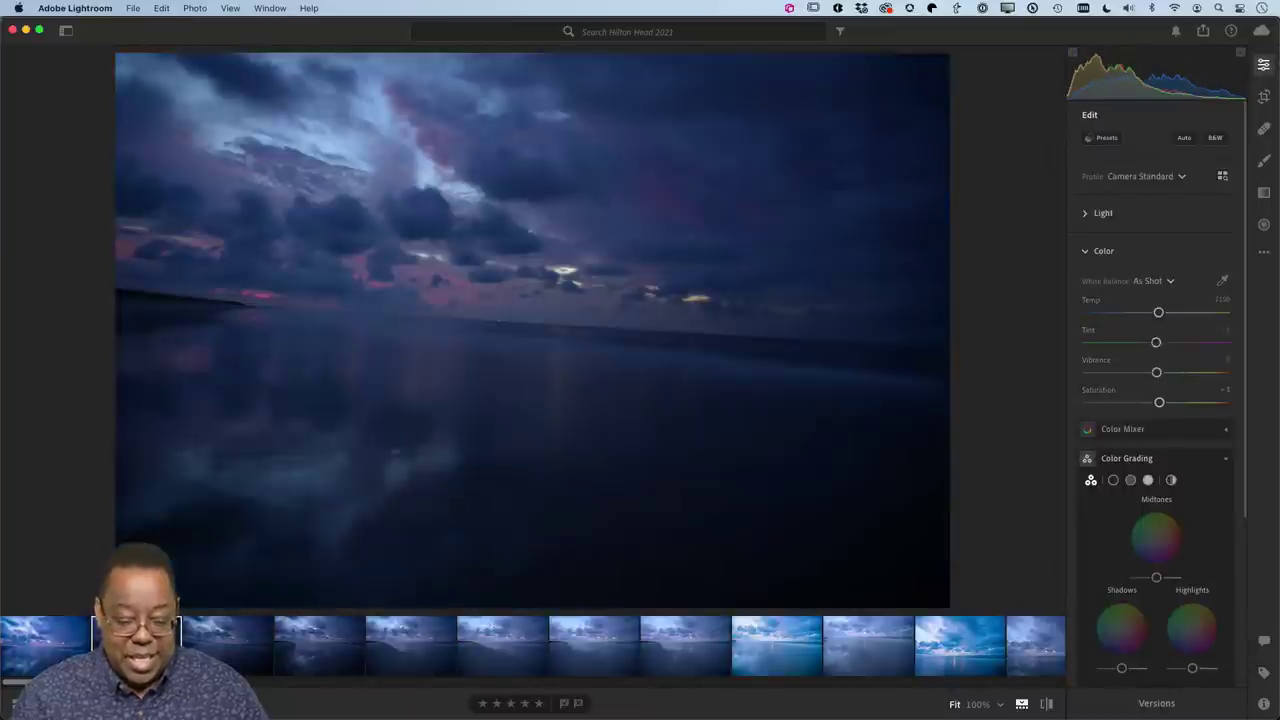
shift+click(393, 660)
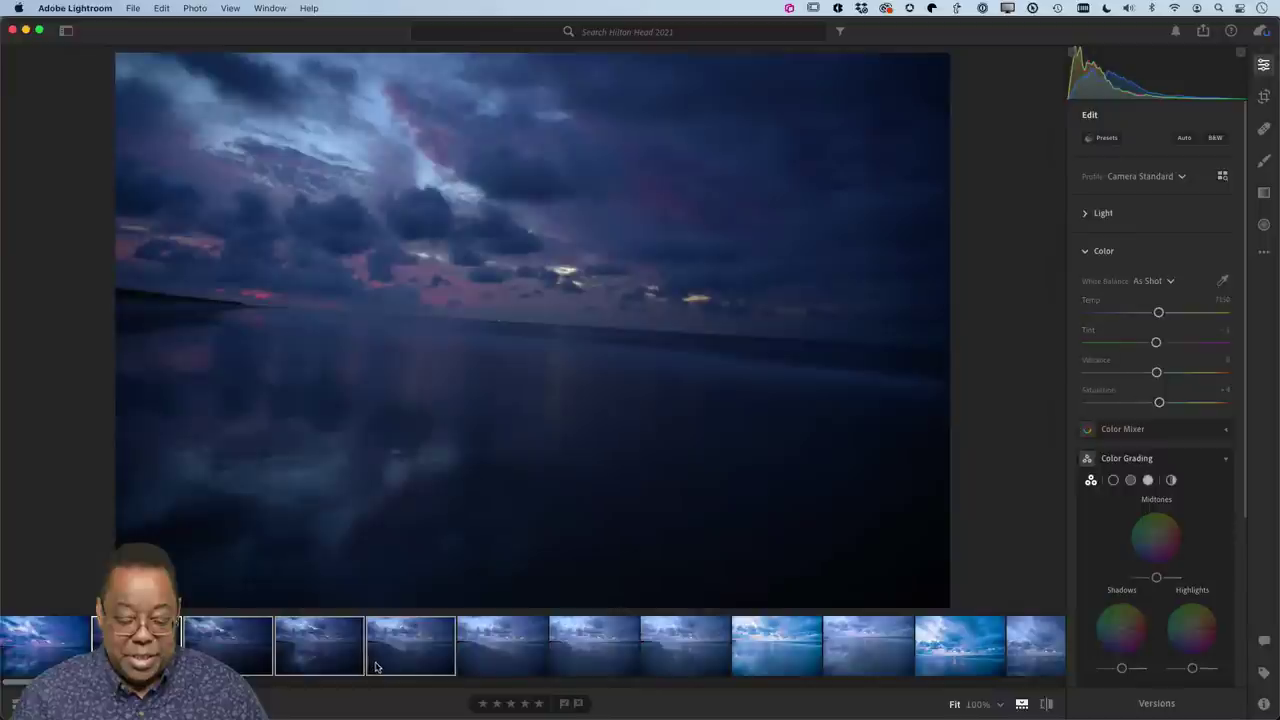
click(132, 8)
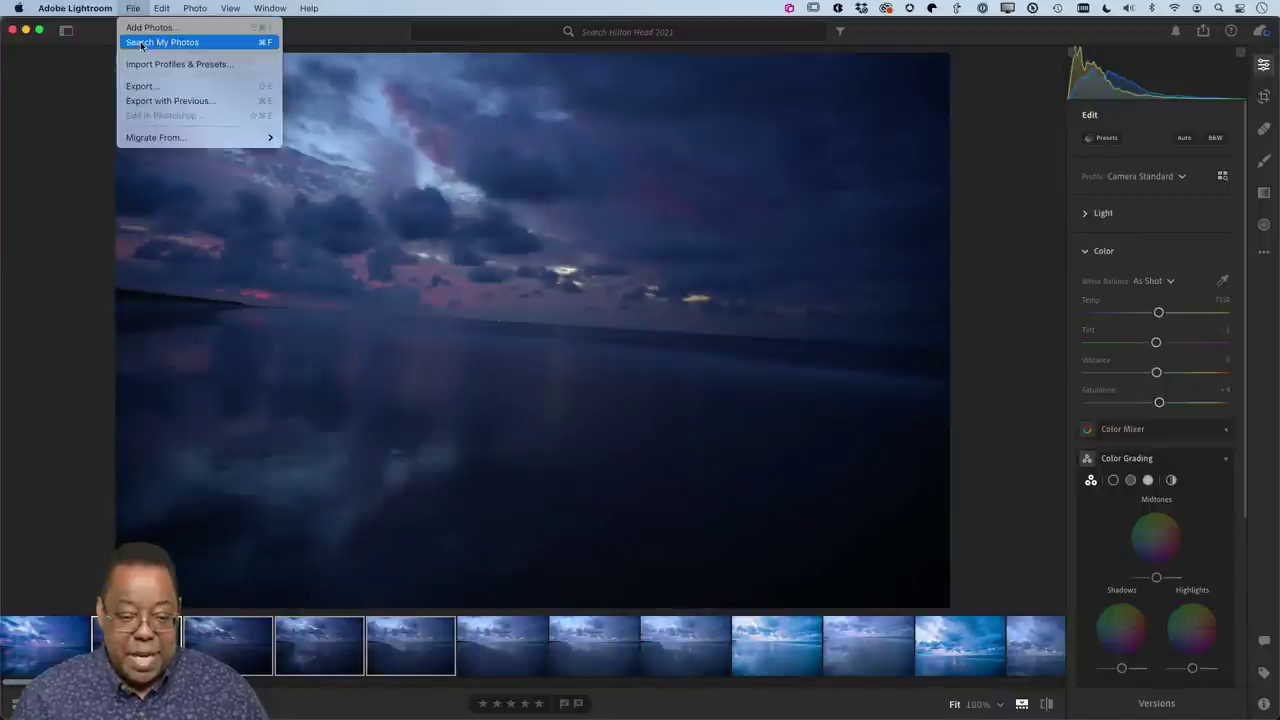
click(128, 7)
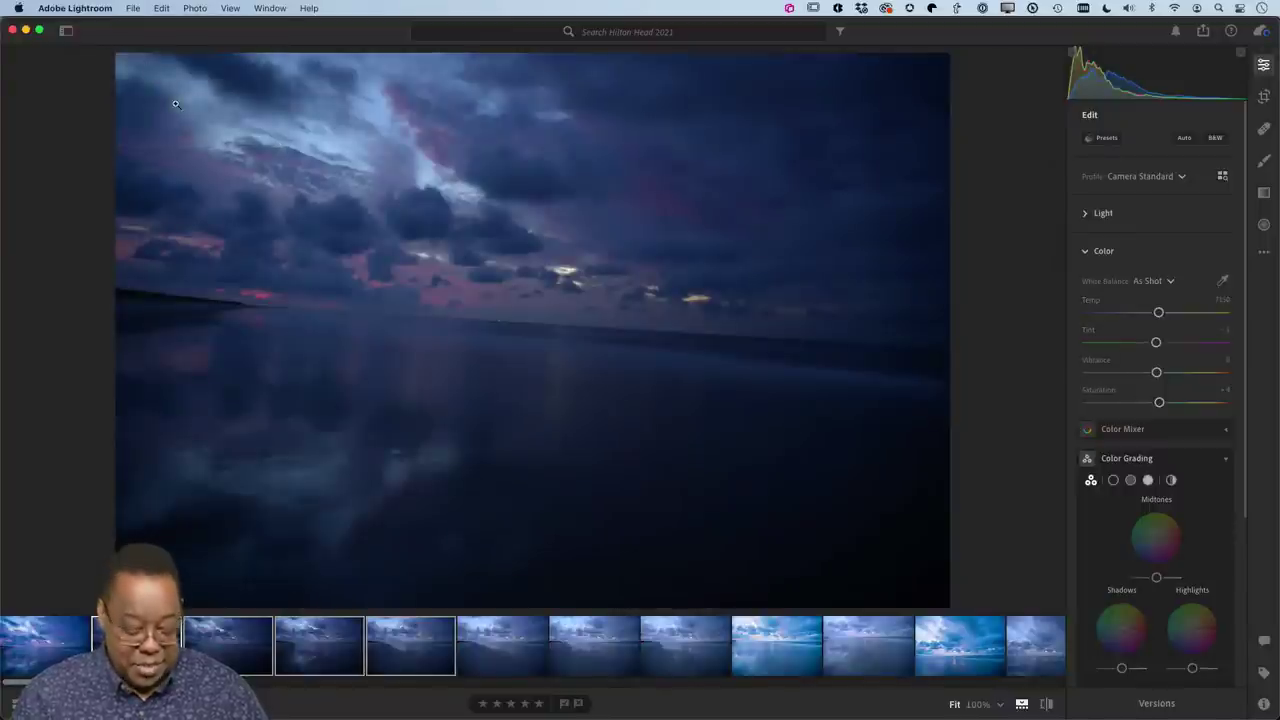
Step: Paste the copied edit settings onto the four selected first-row seascapes in the grid
key(g)
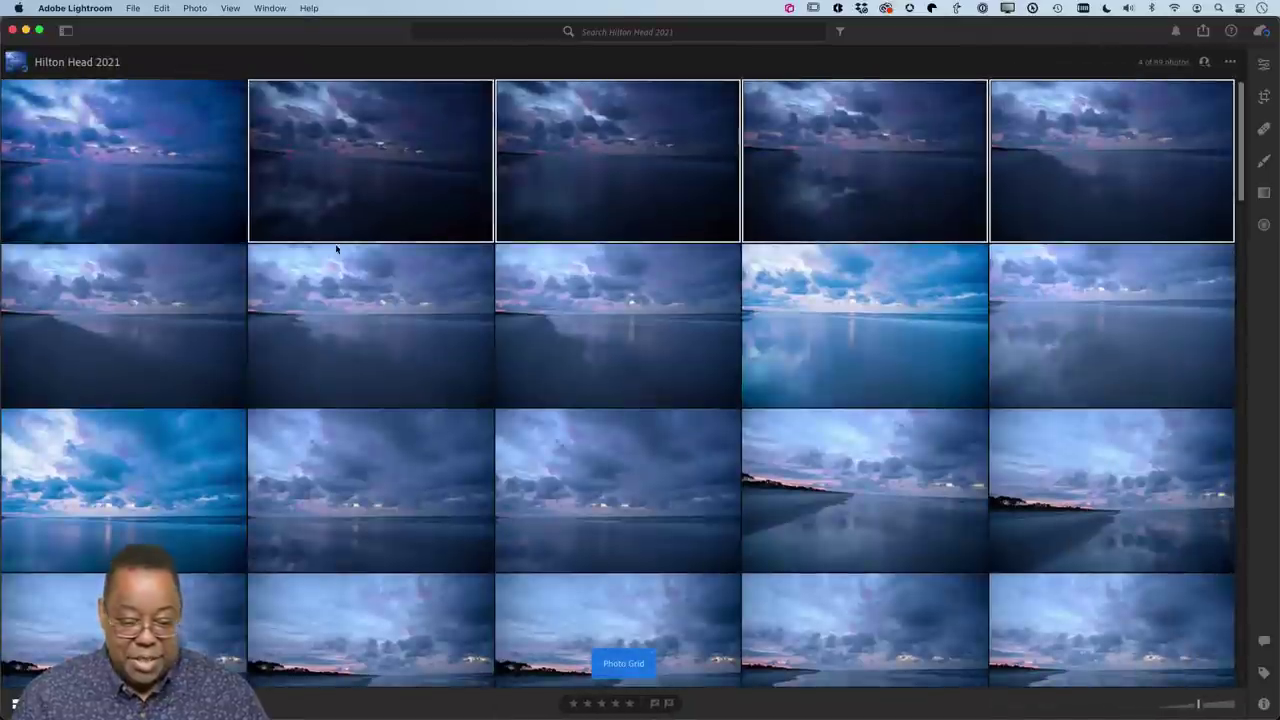
click(160, 8)
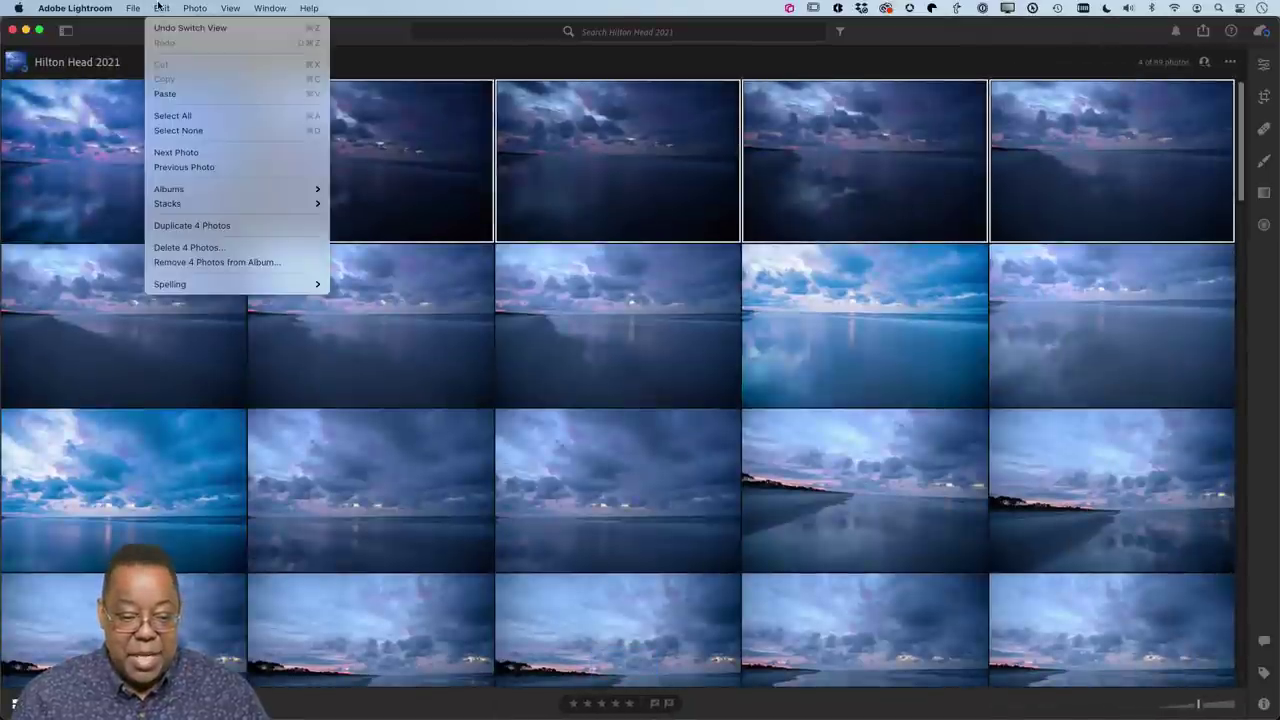
click(189, 94)
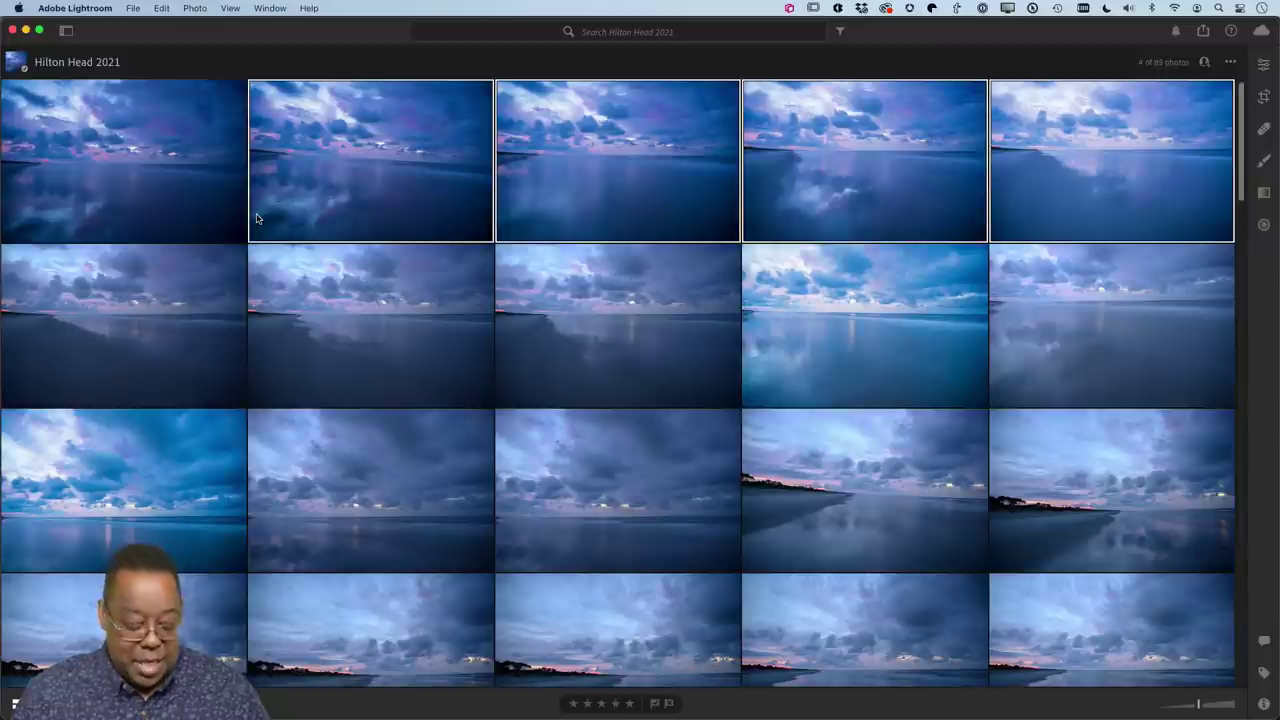
Step: Switch back to Lightroom Classic's Library grid of the Detroit photos
key(super+Tab)
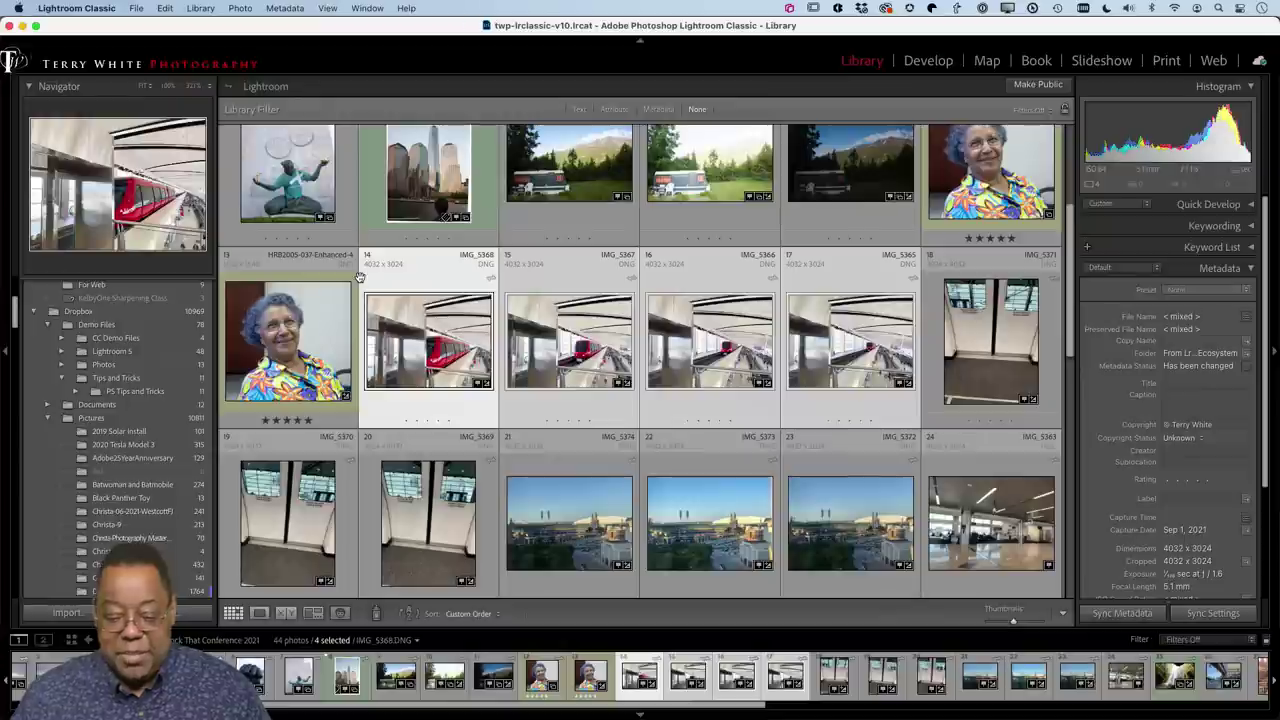
Step: Open the stadium photo IMG_5374 on its own in the Develop module
click(543, 541)
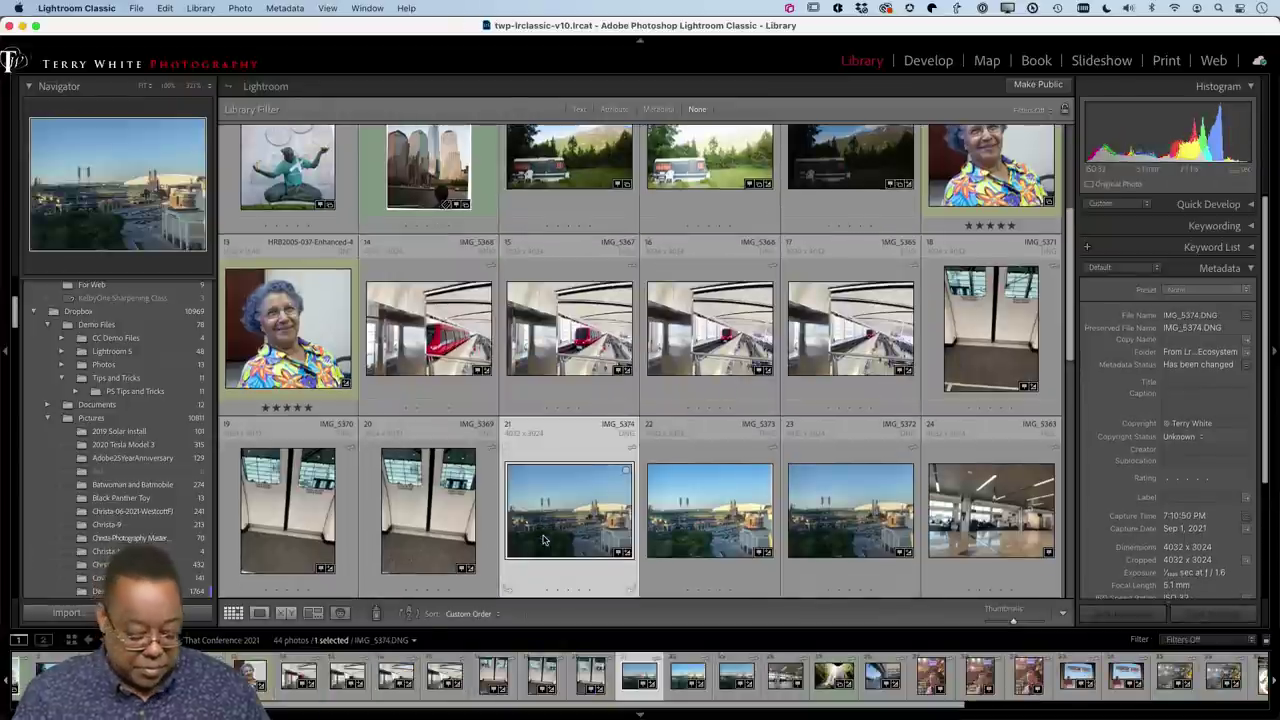
key(d)
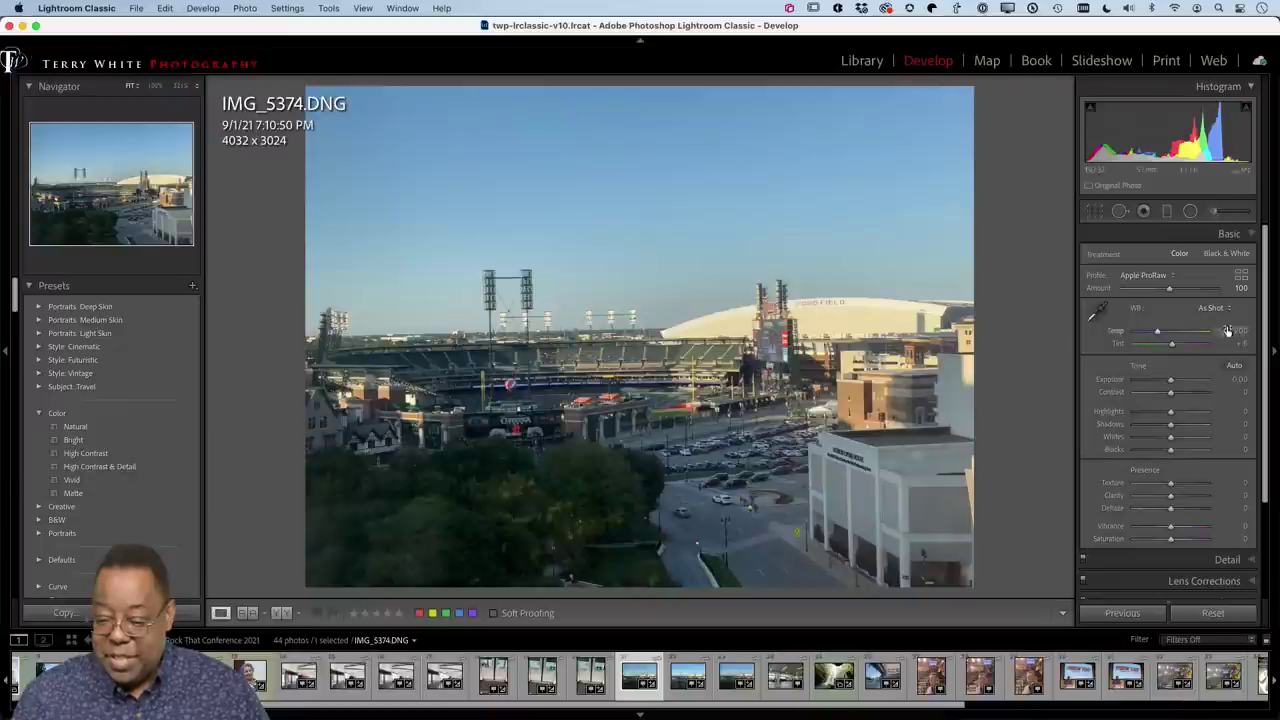
Step: Give IMG_5374 Auto tone with Shadows +22, then move on to IMG_5373
click(1236, 366)
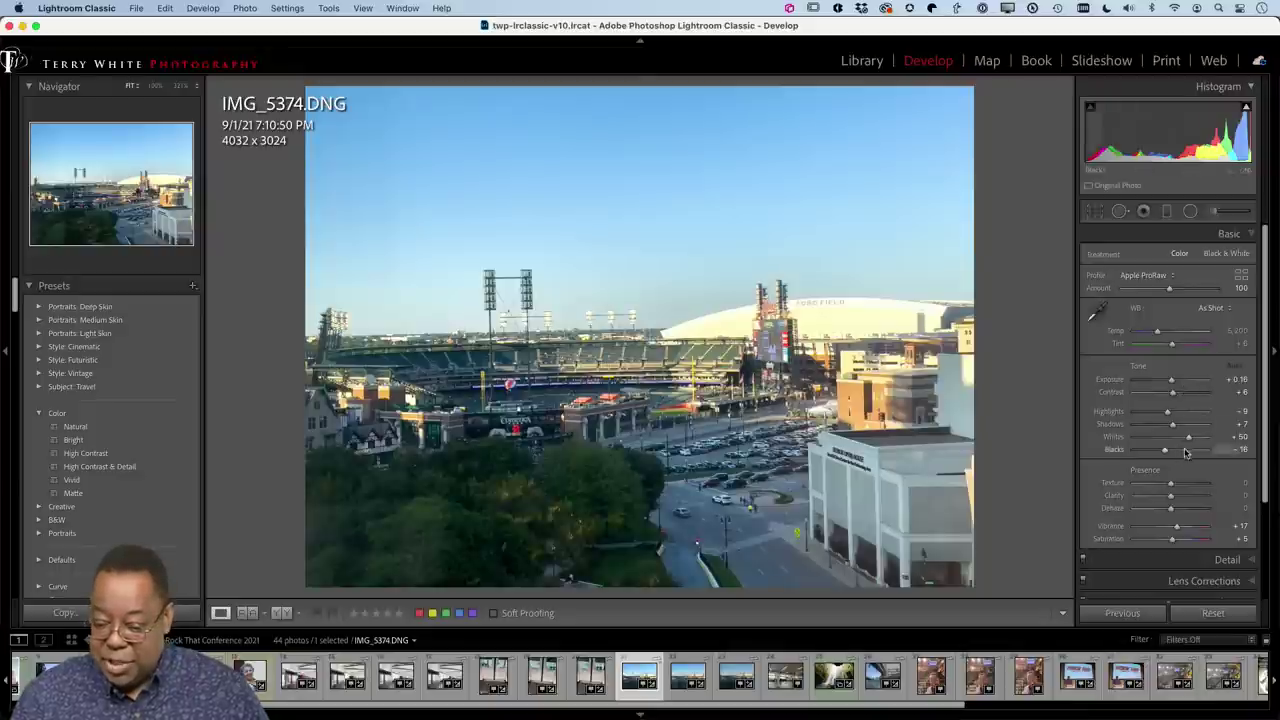
drag(1177, 430, 1178, 428)
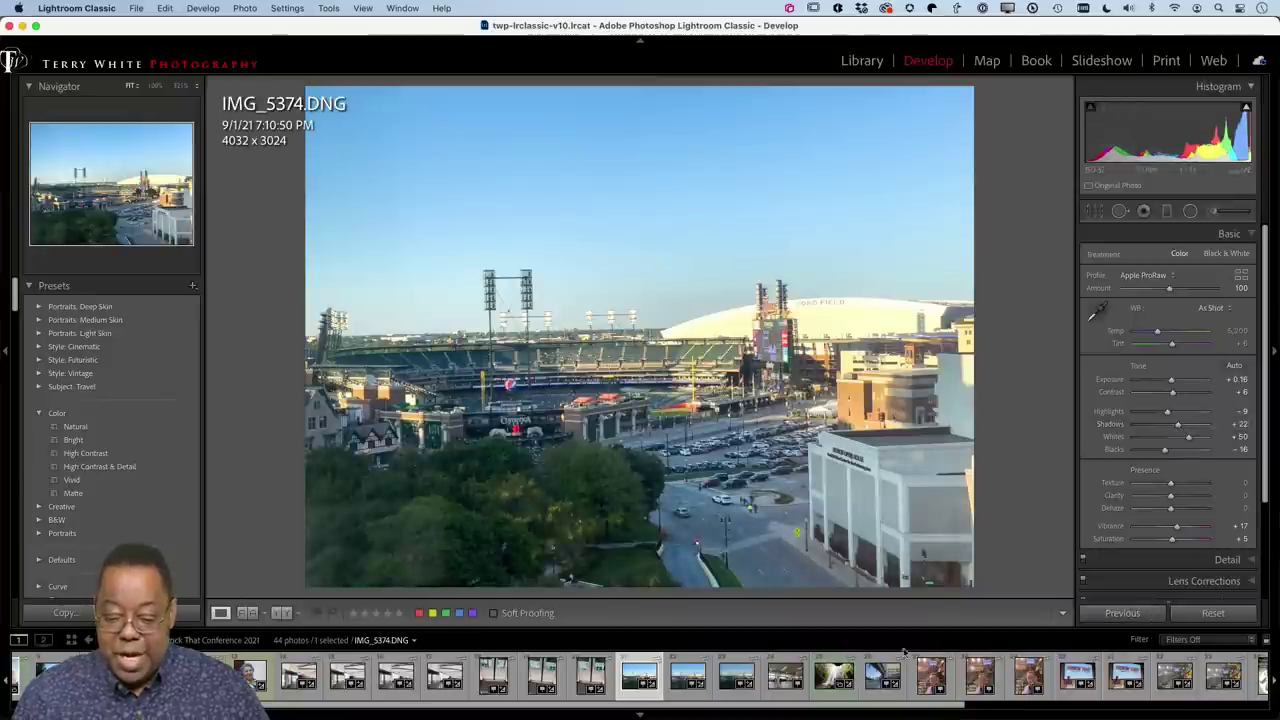
click(676, 682)
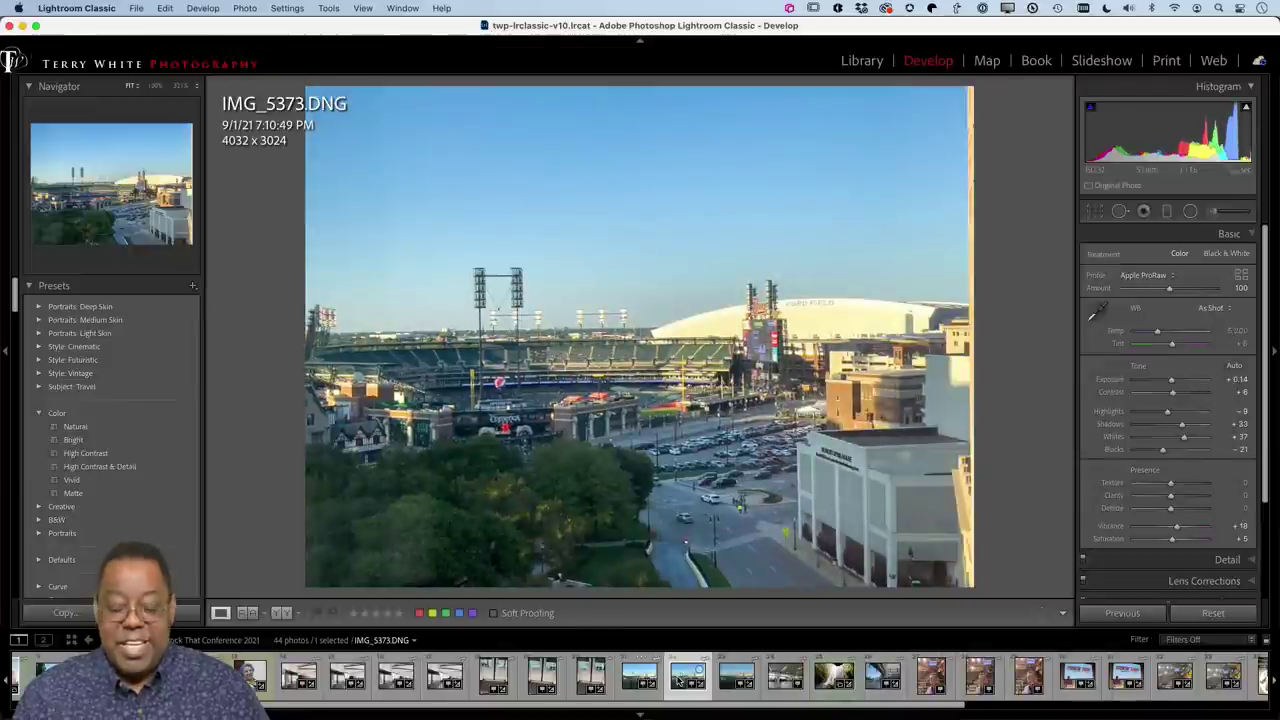
Step: Reset IMG_5373's adjustments to defaults and lower IMG_5374's exposure very slightly
click(1213, 613)
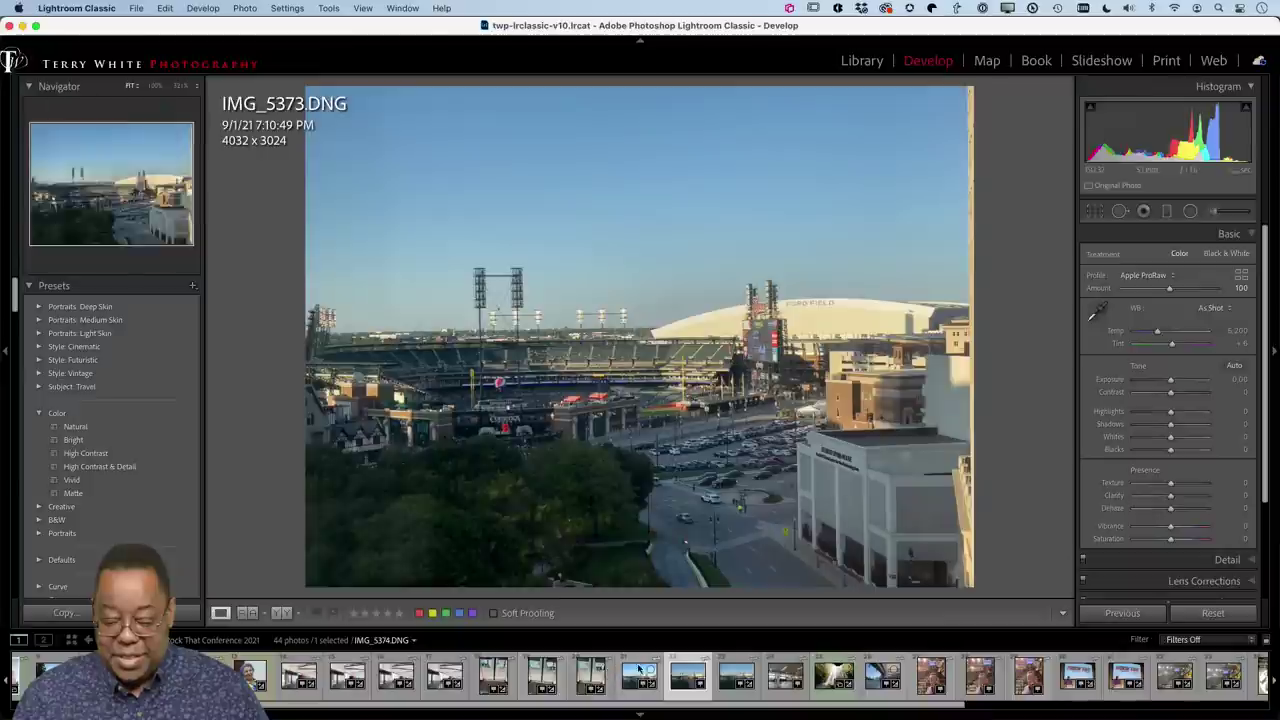
click(639, 676)
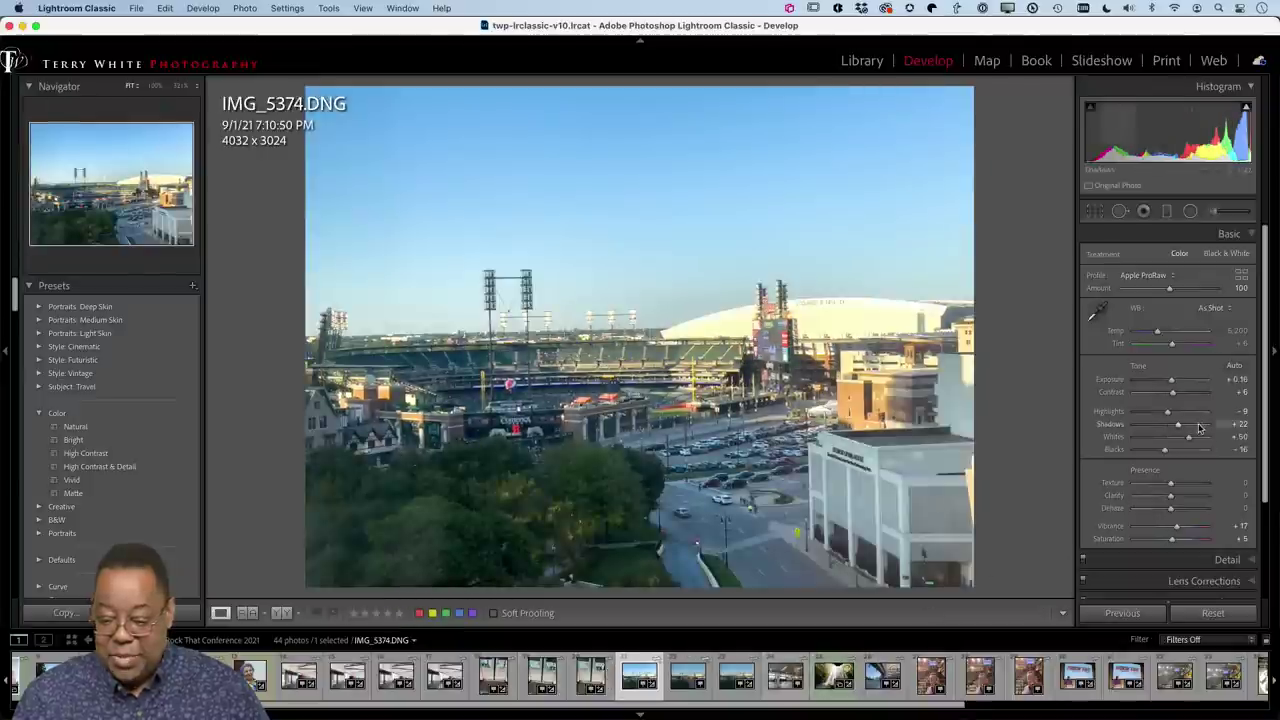
drag(1173, 383, 1172, 383)
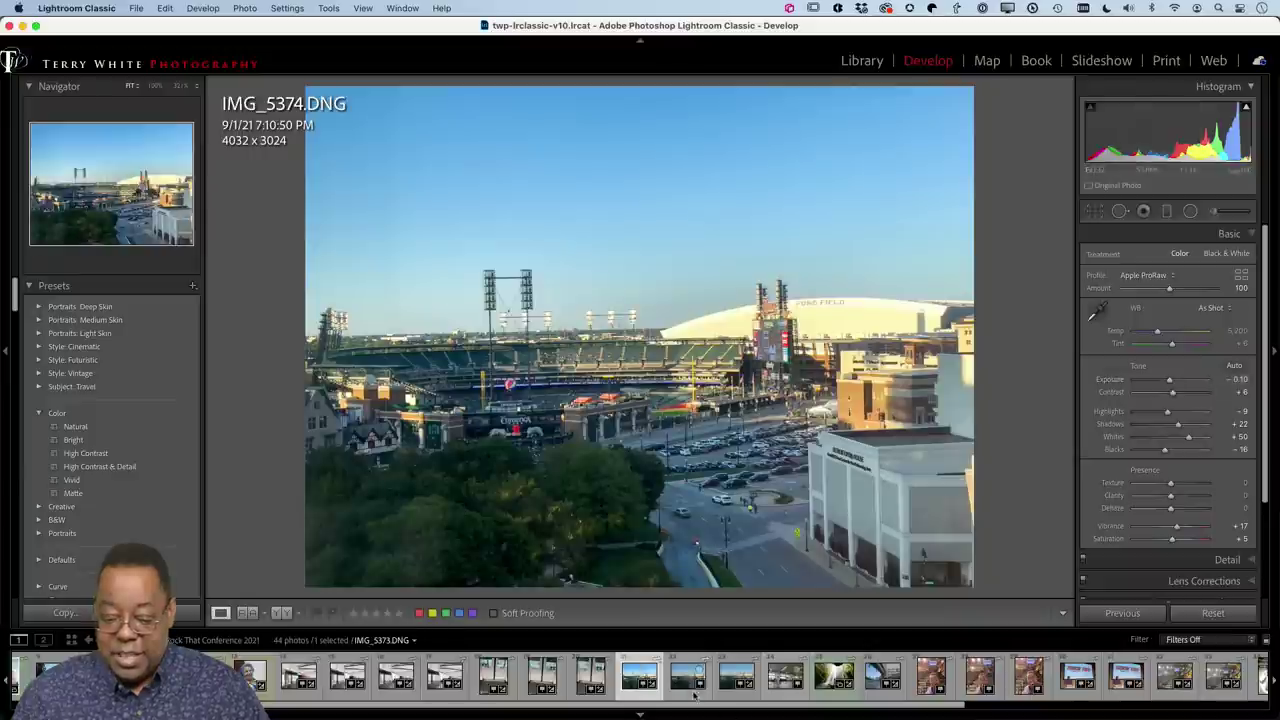
Step: Paste the previous photo's settings onto IMG_5373
click(688, 678)
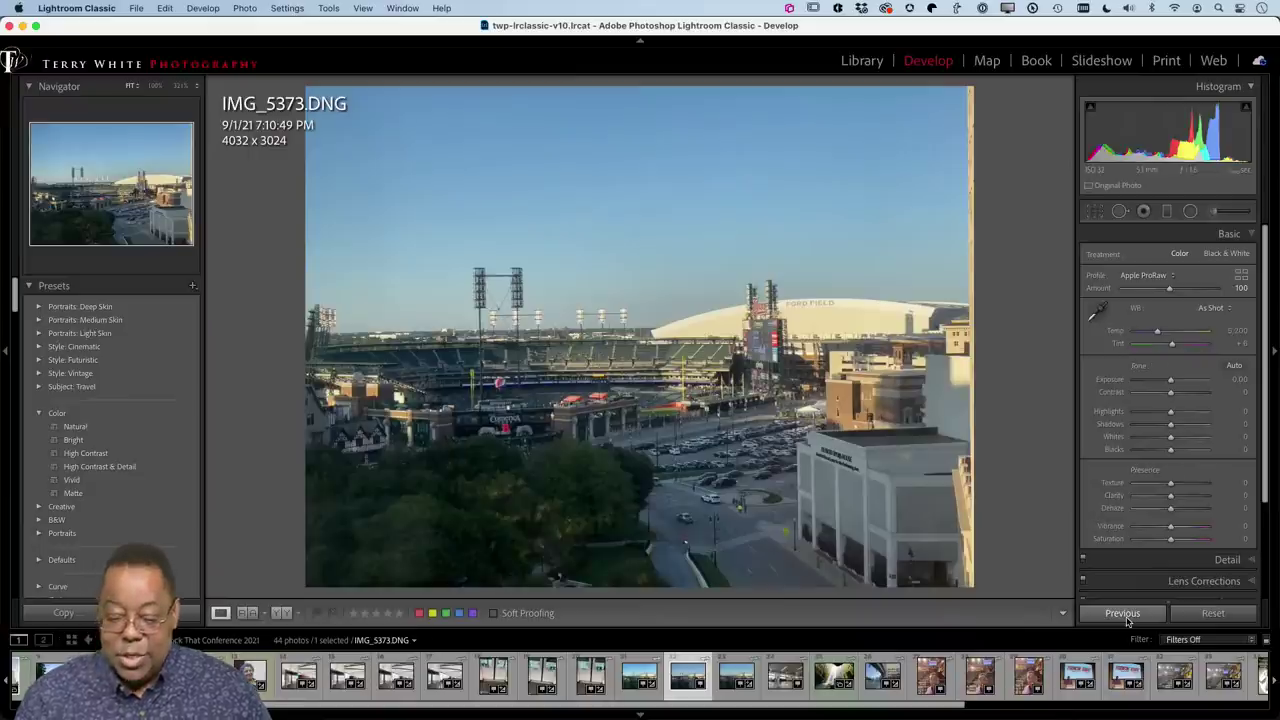
click(1122, 613)
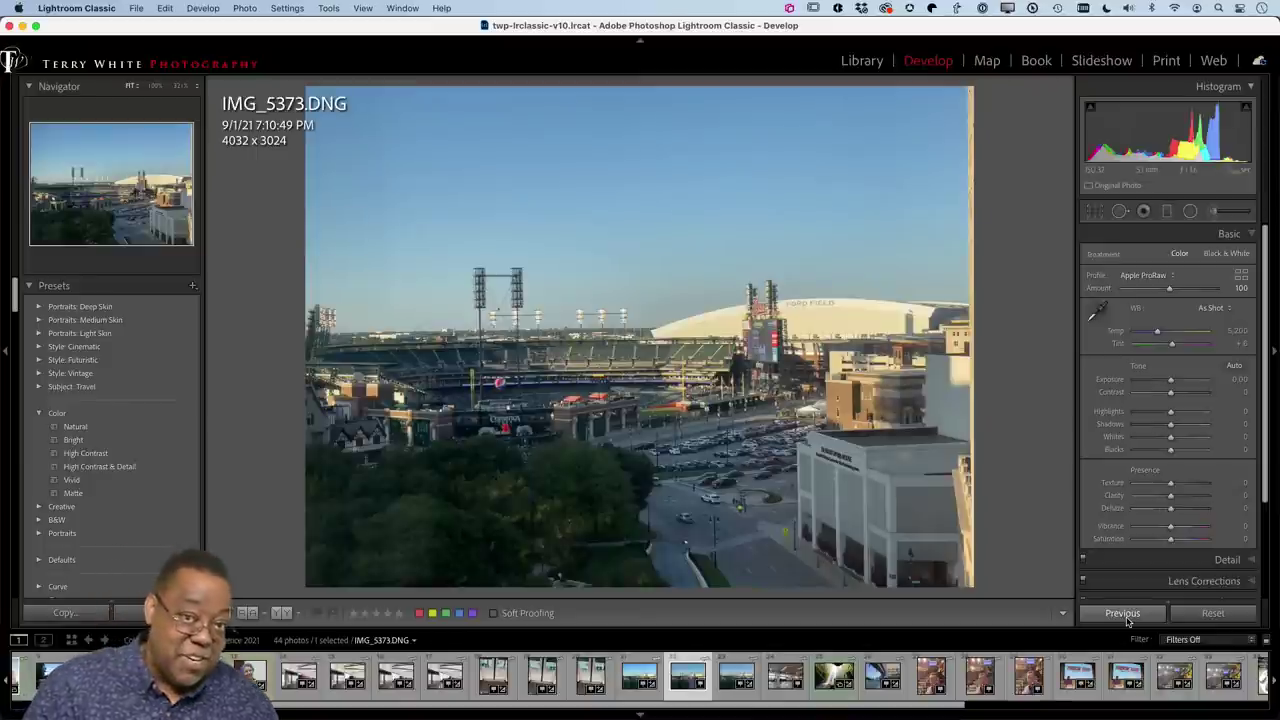
click(1122, 613)
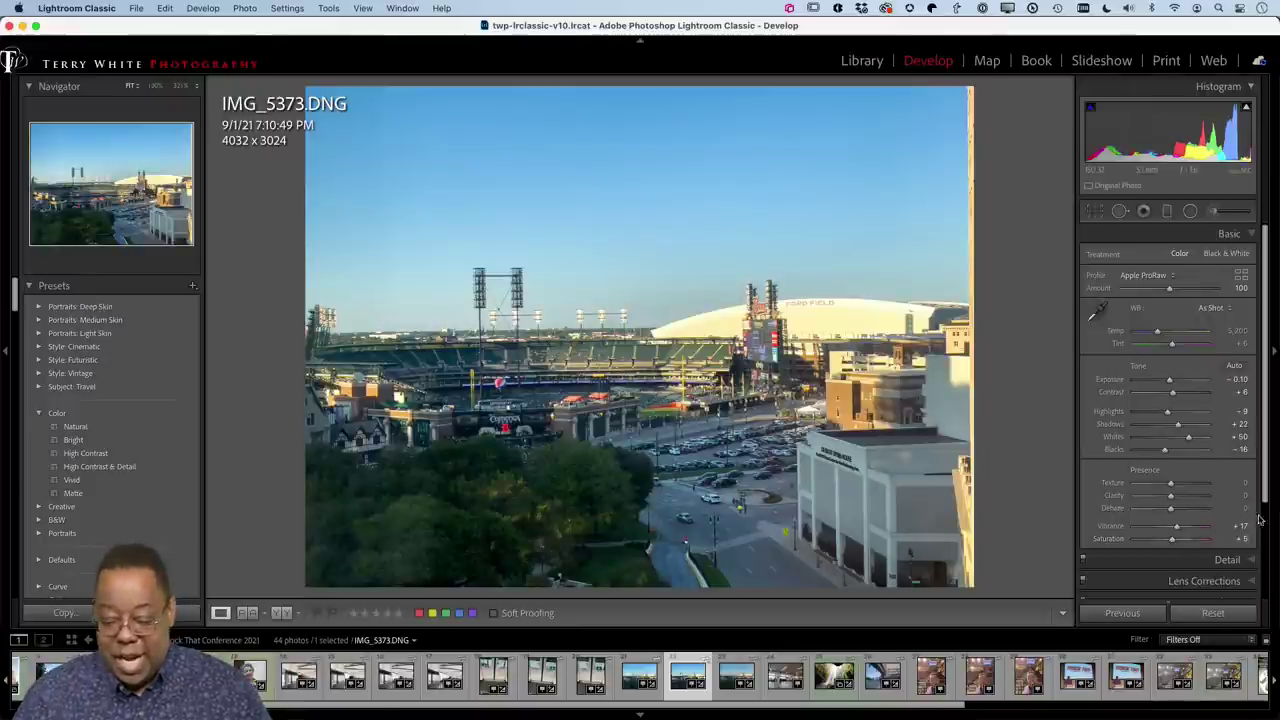
Step: Paste the tone settings onto IMG_5363.HEIC (Exposure -0.10, Contrast +6, Shadows +22, Whites +60, Vibrance +17), then return to IMG_5374.DNG
click(783, 678)
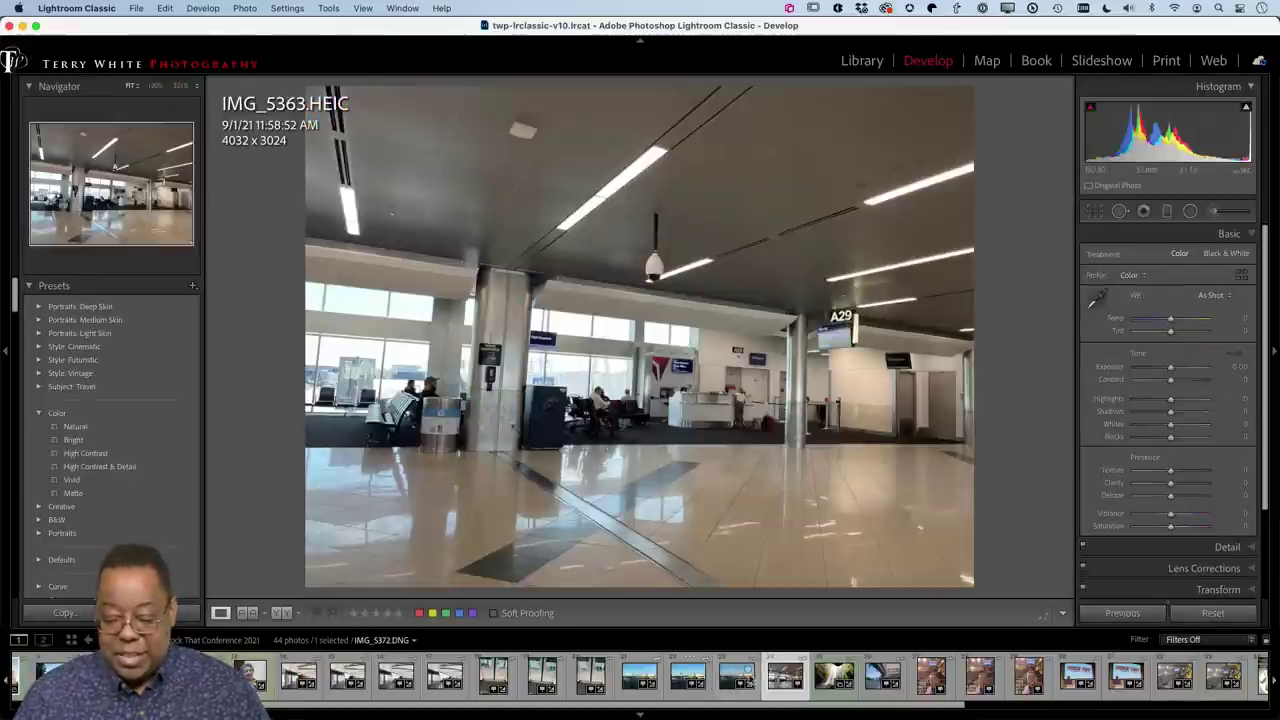
click(1123, 614)
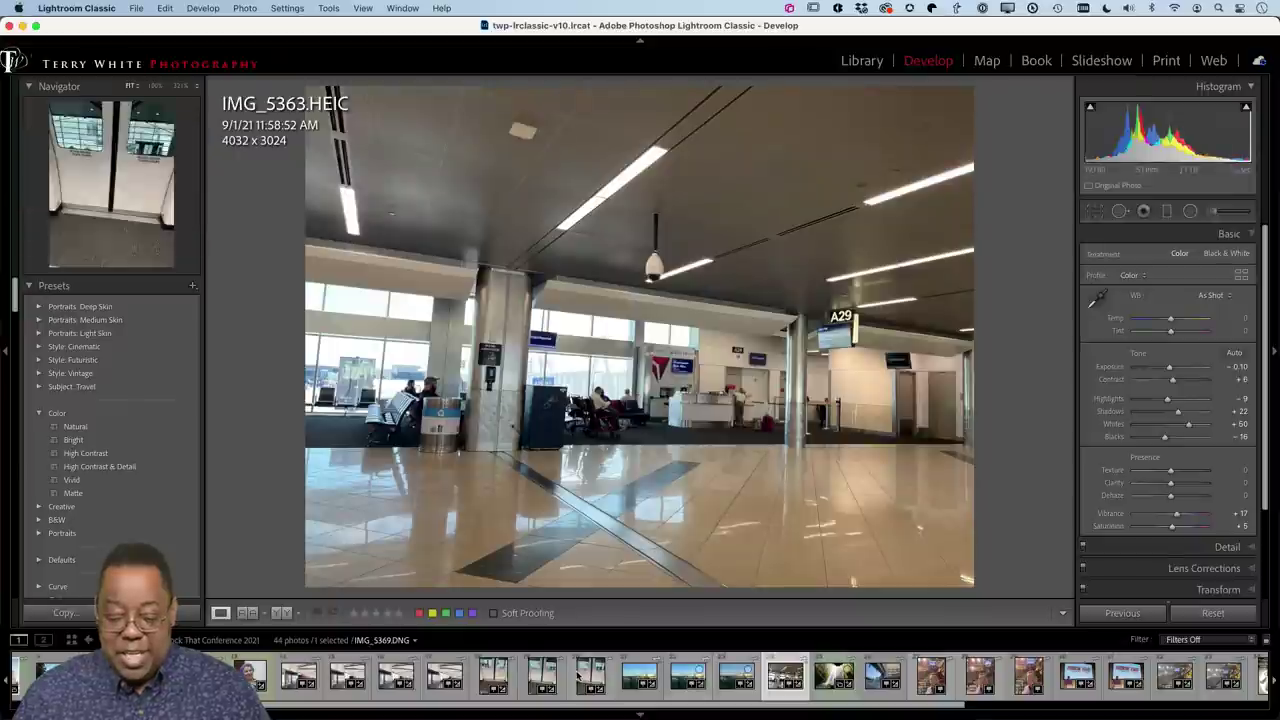
click(634, 677)
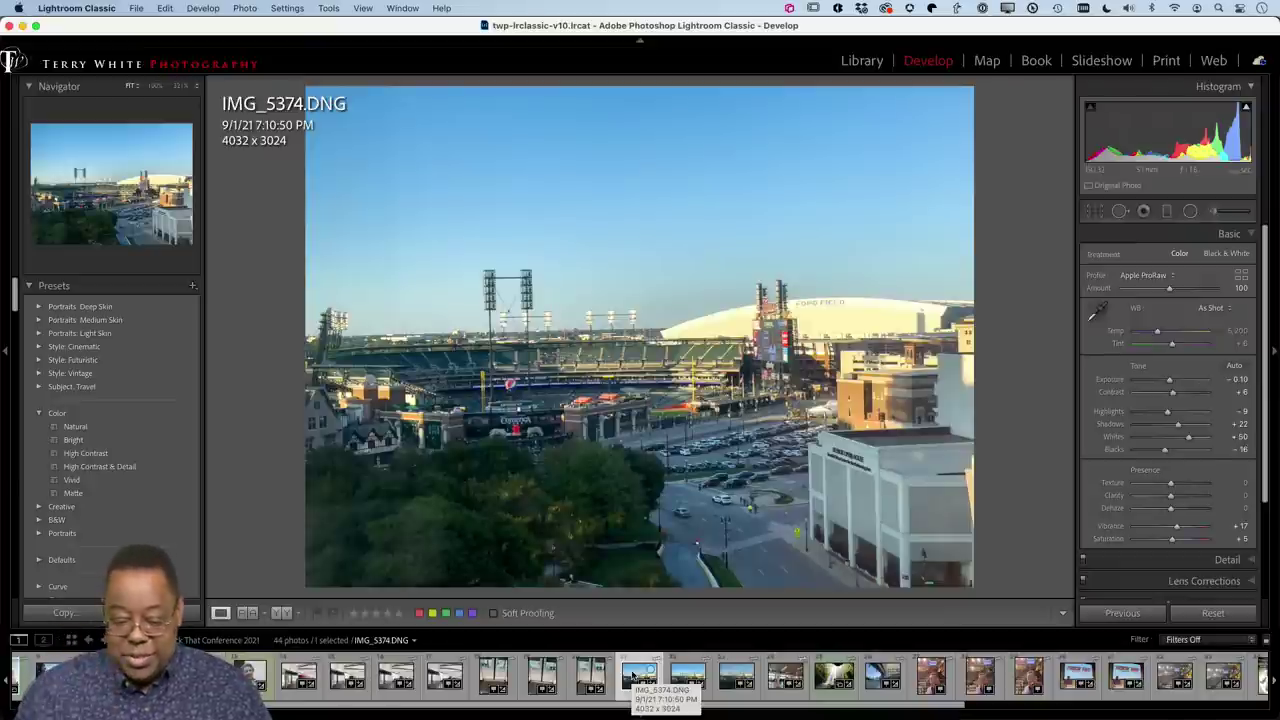
click(632, 678)
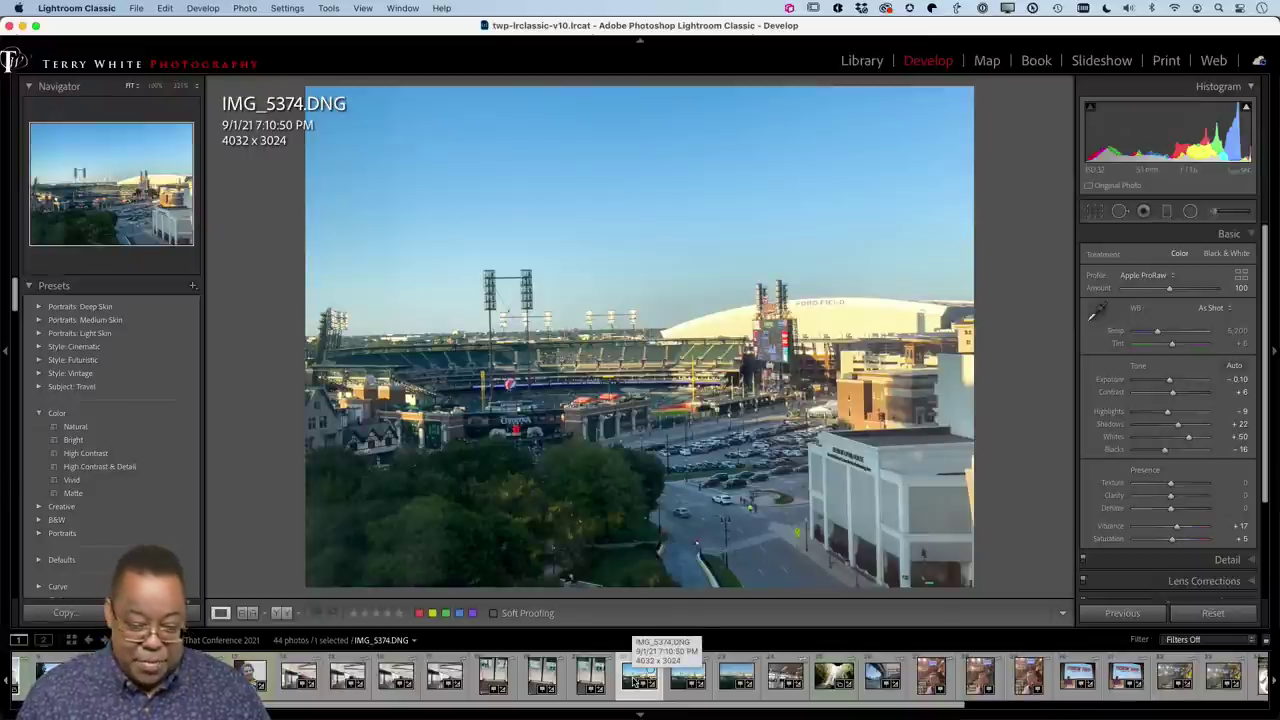
Step: Trim the sky off IMG_5374 to 4032 x 2554, then paste that crop onto IMG_5373 and narrow it to 3862 x 2554
key(r)
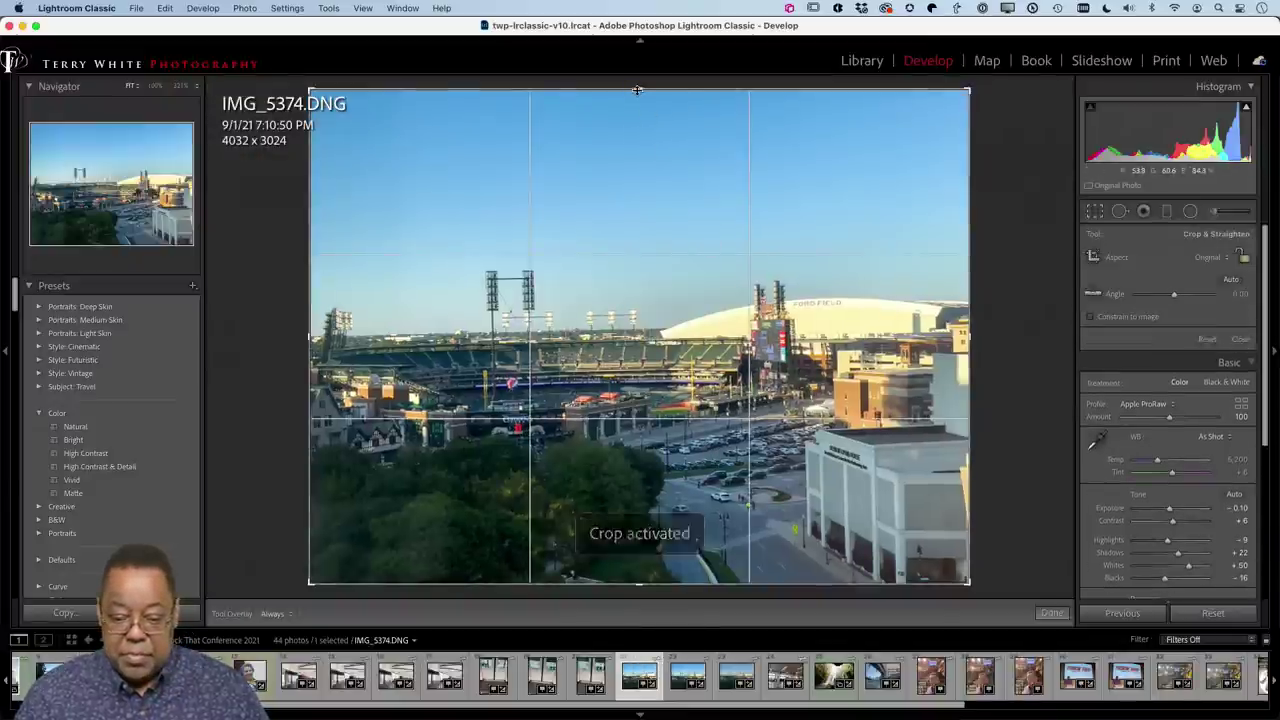
drag(637, 90, 634, 127)
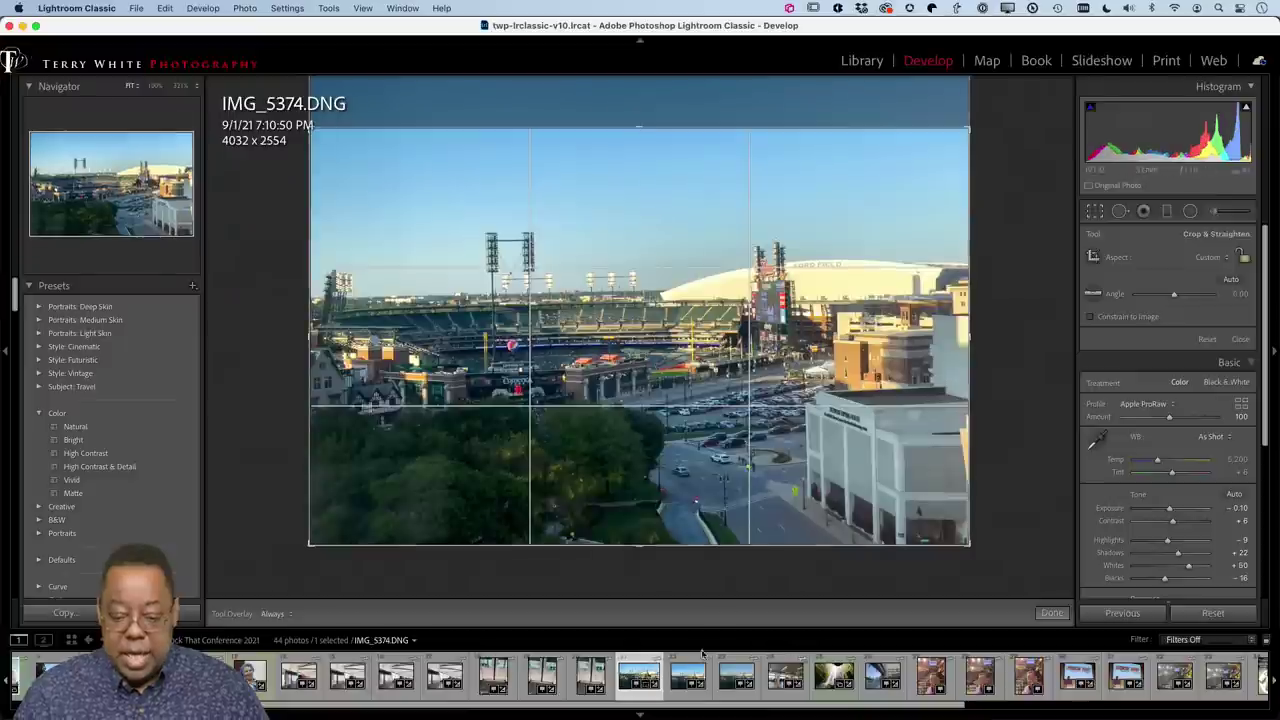
click(688, 676)
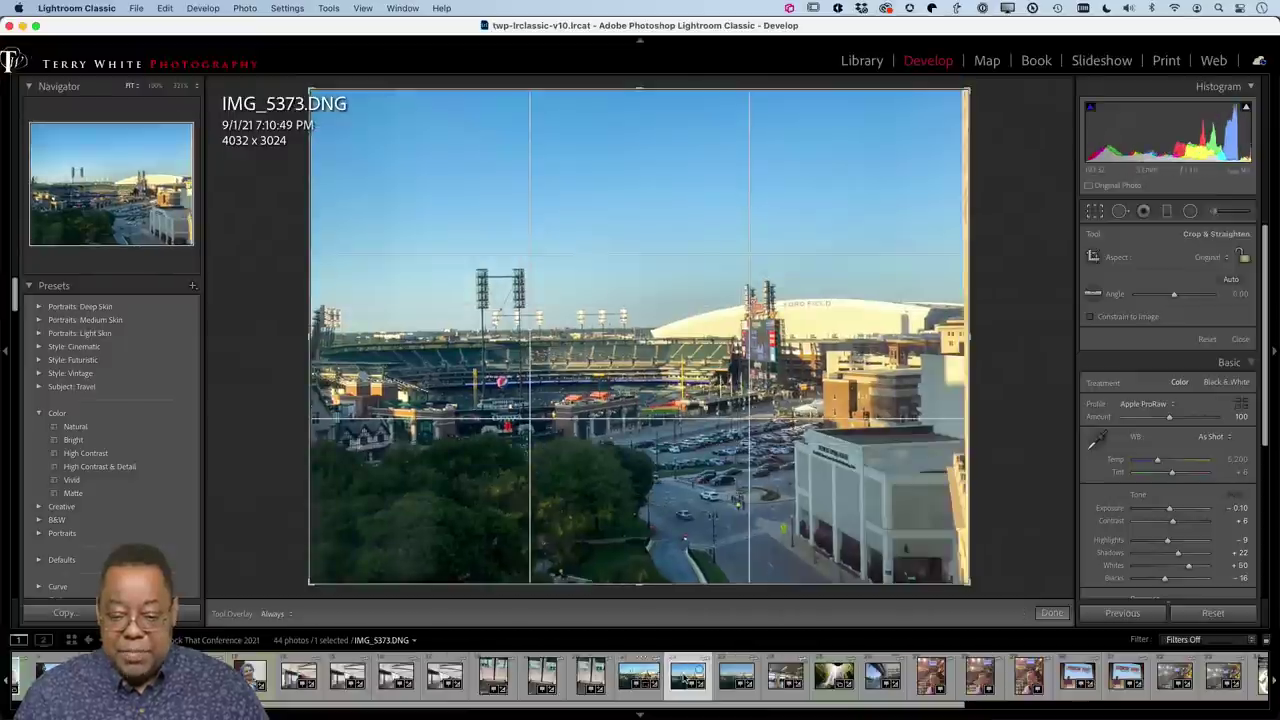
click(1123, 614)
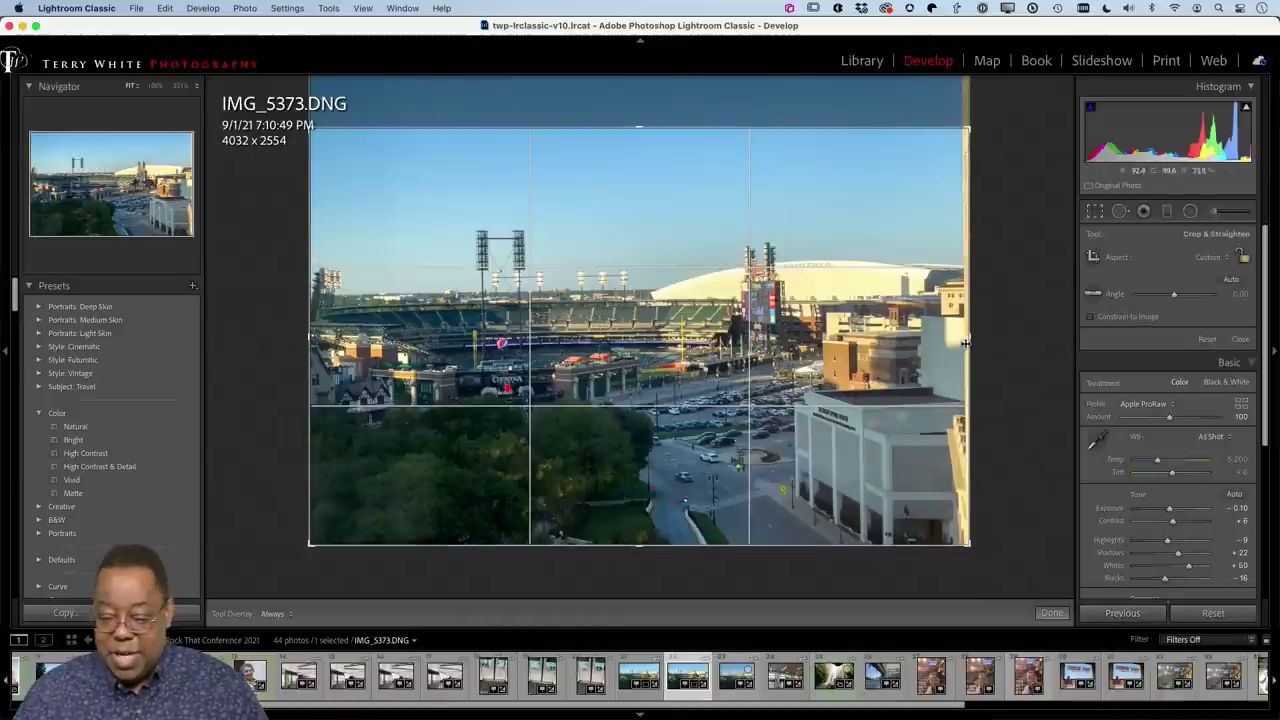
drag(965, 343, 937, 343)
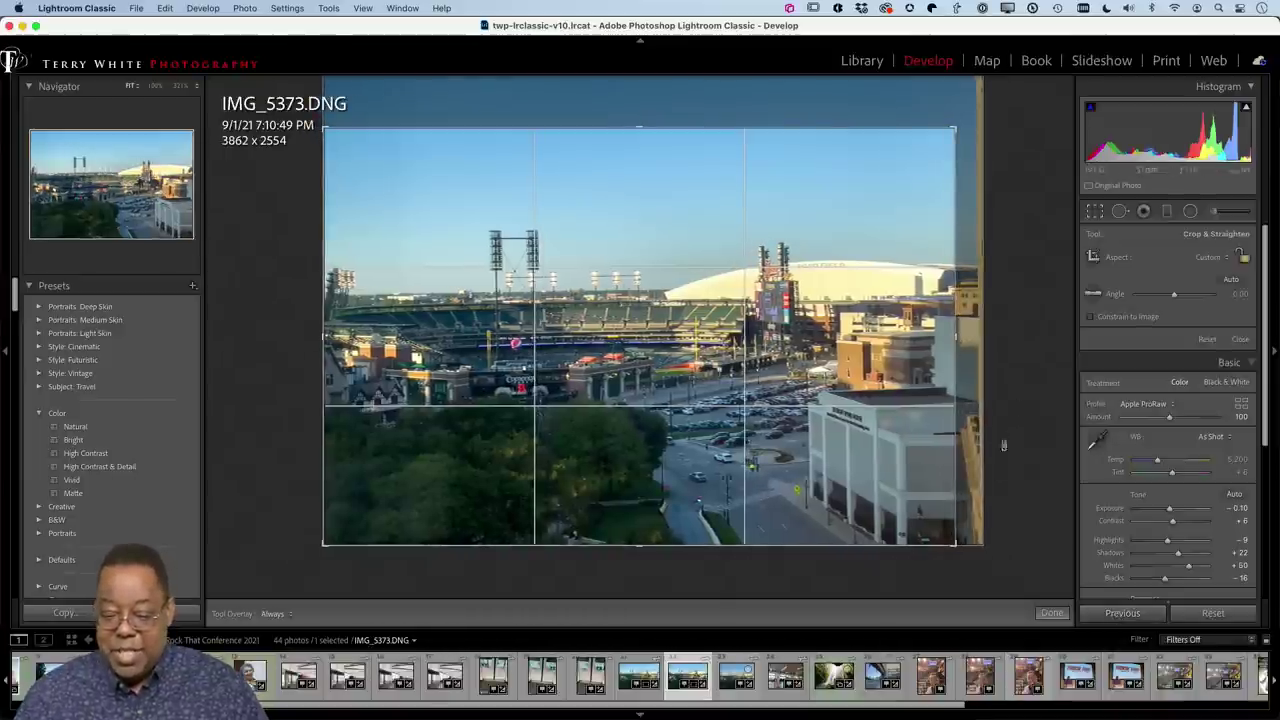
Step: Paste the crop onto IMG_5372 and widen it back to full 4032 x 2554
click(737, 678)
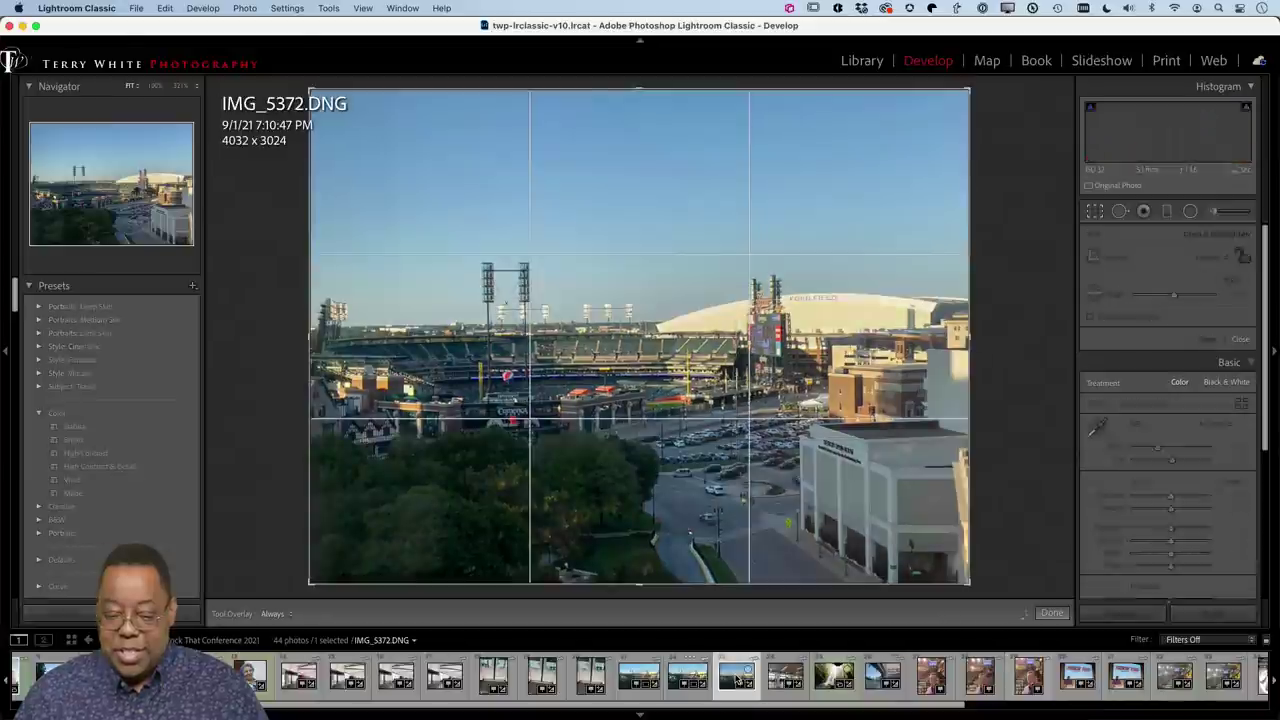
click(1127, 616)
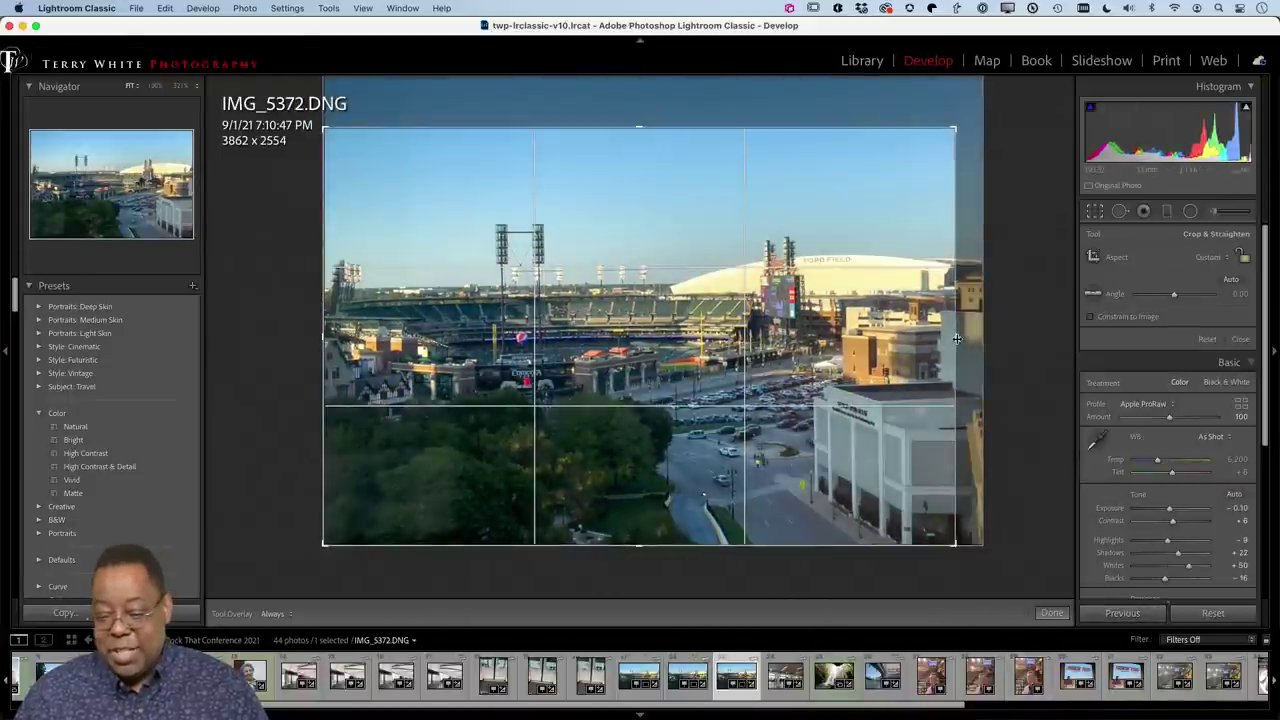
drag(957, 339, 975, 337)
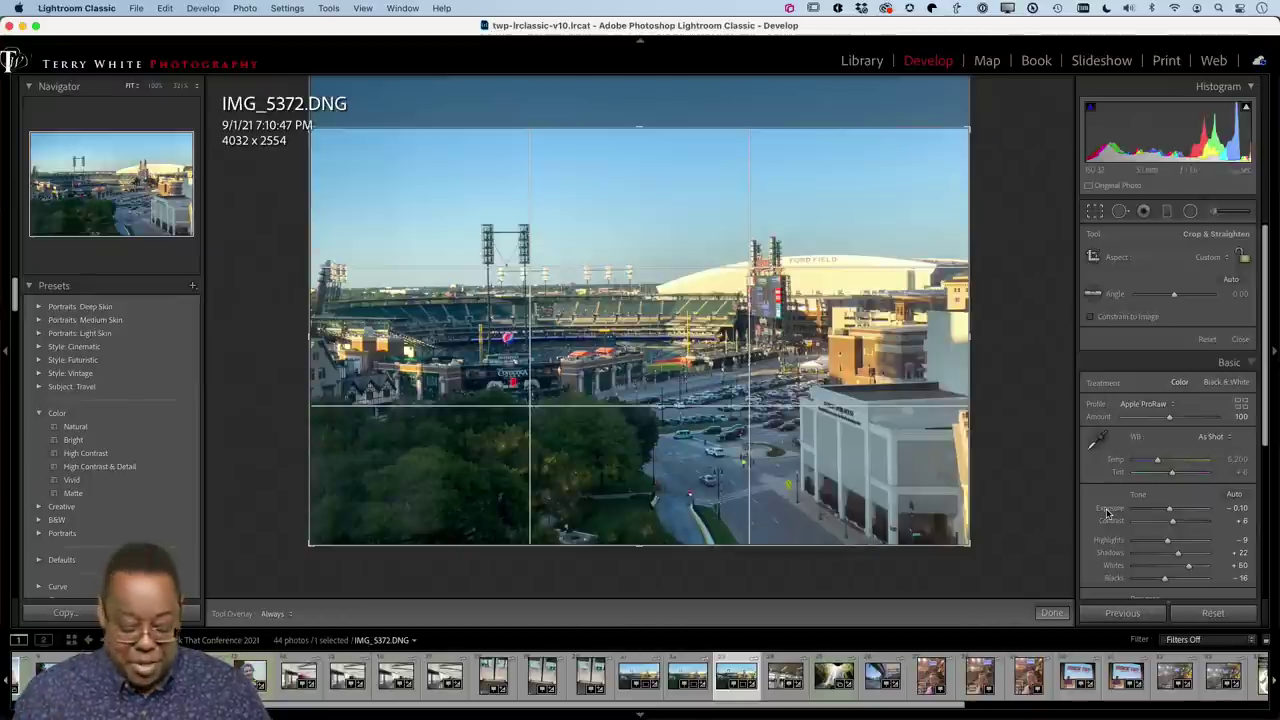
Step: Show the catalogue in Library grid view, then bring up Adobe Lightroom's Hilton Head 2021 album
key(g)
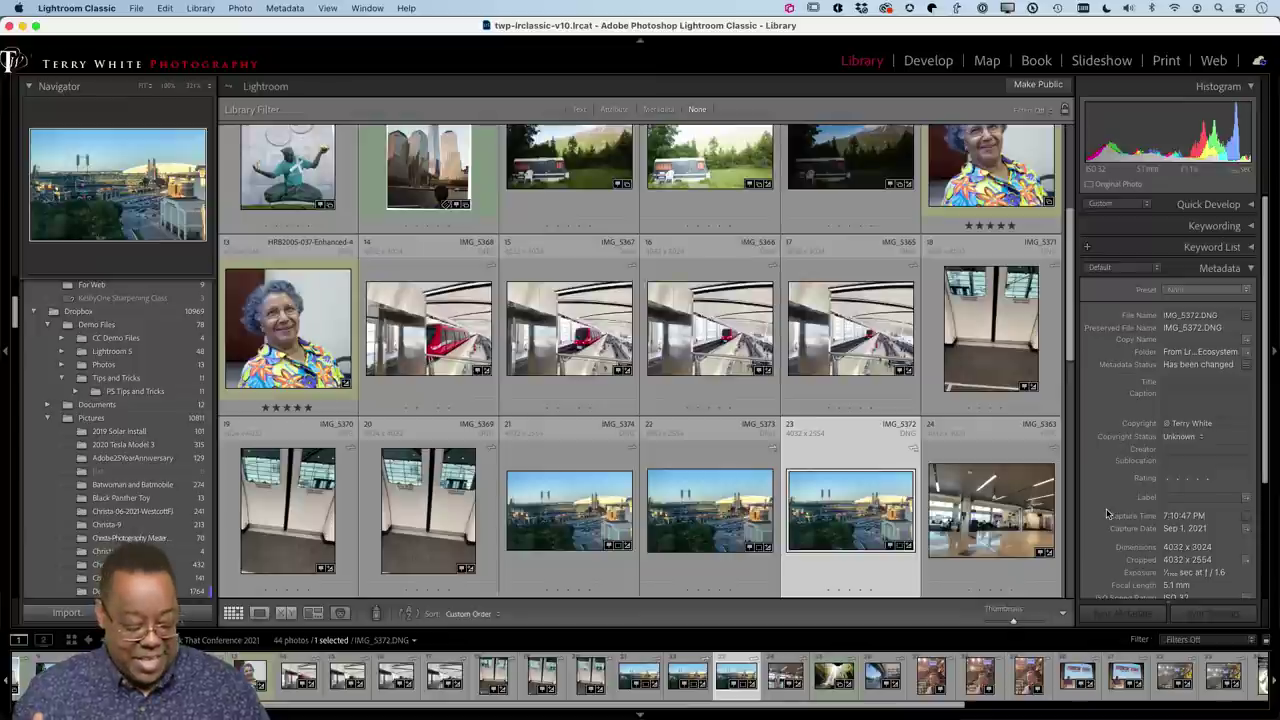
key(super+Tab)
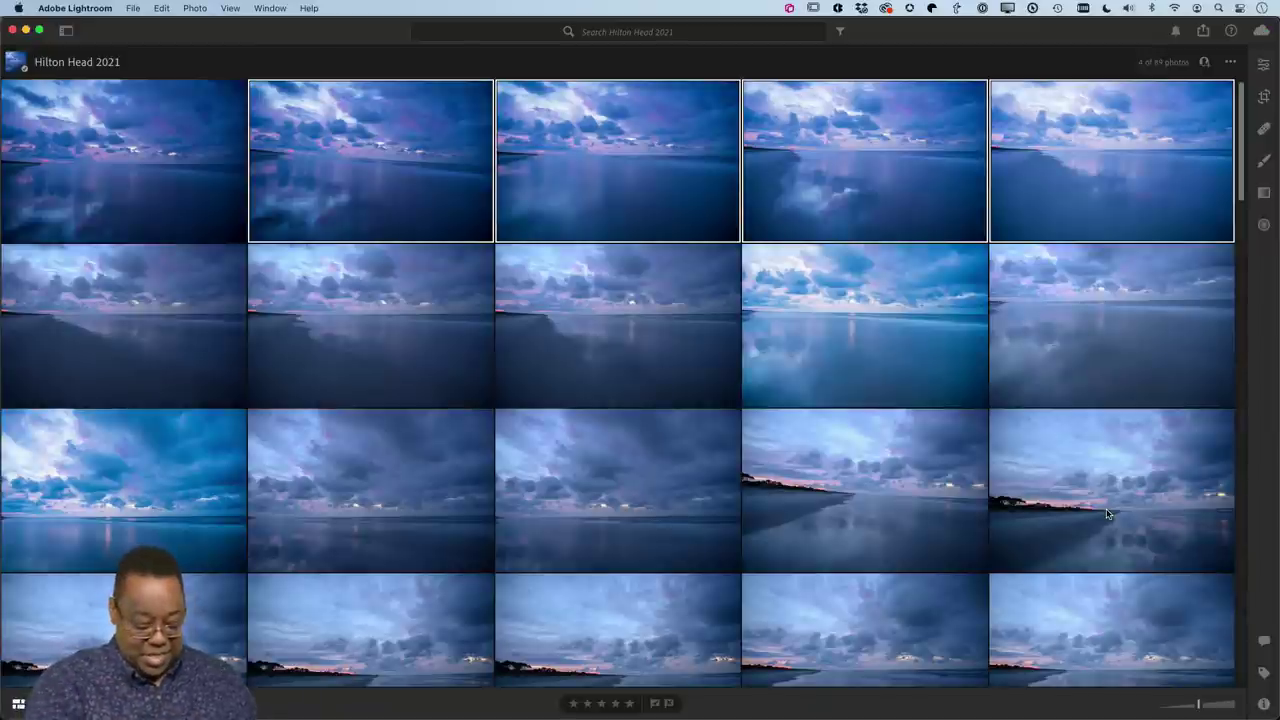
key(super+Tab)
key(super+Tab)
key(super+Tab)
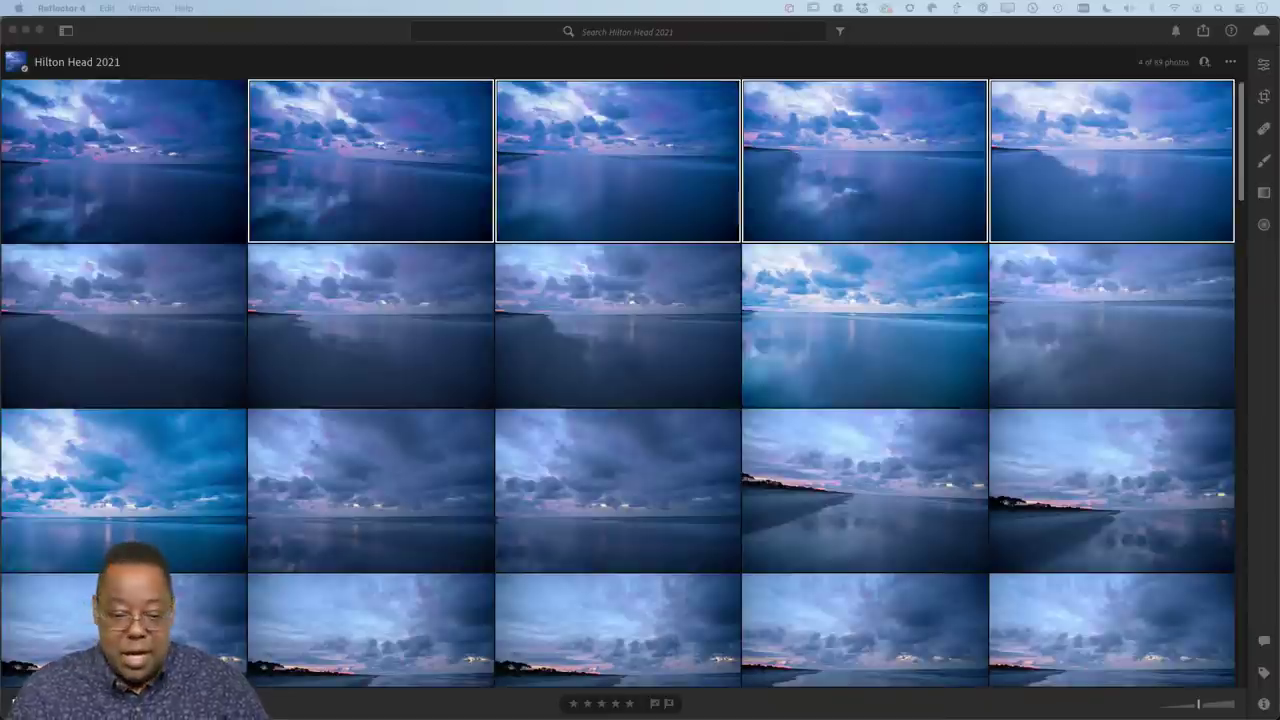
key(super+Tab)
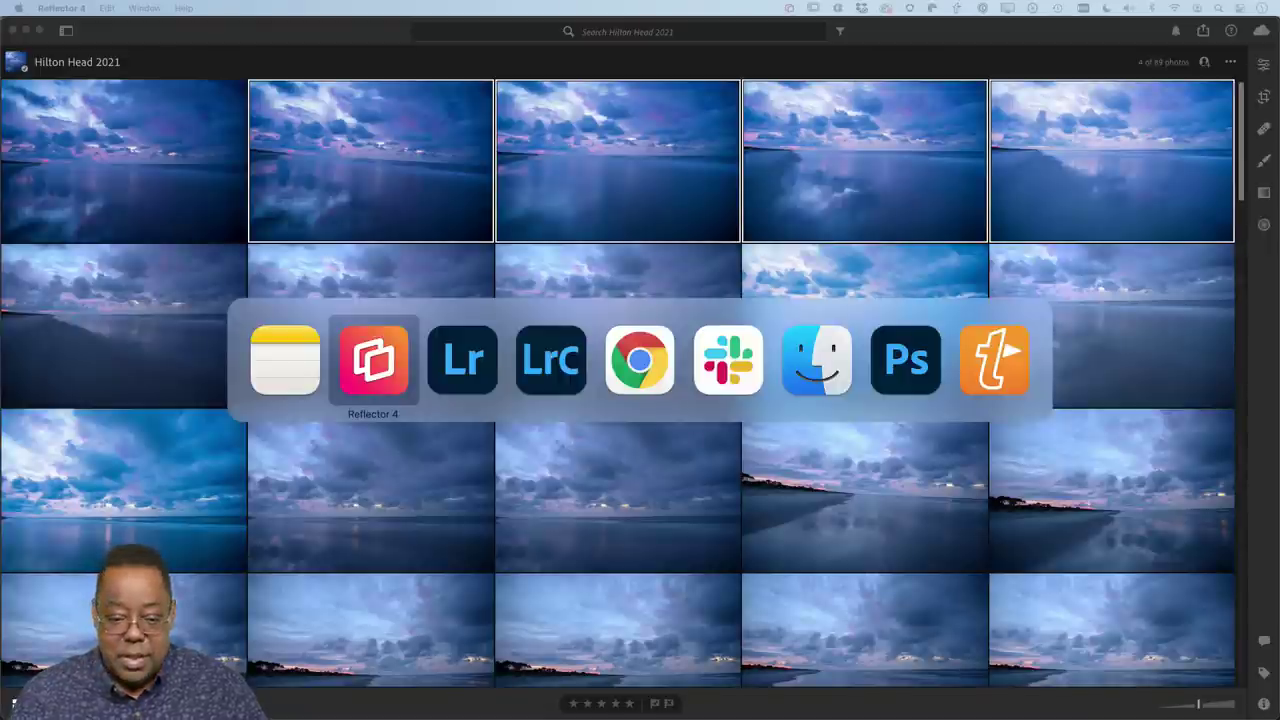
Step: Return to Lightroom Classic and scroll up through the 44-photo Library grid
key(super+Tab)
key(super+Tab)
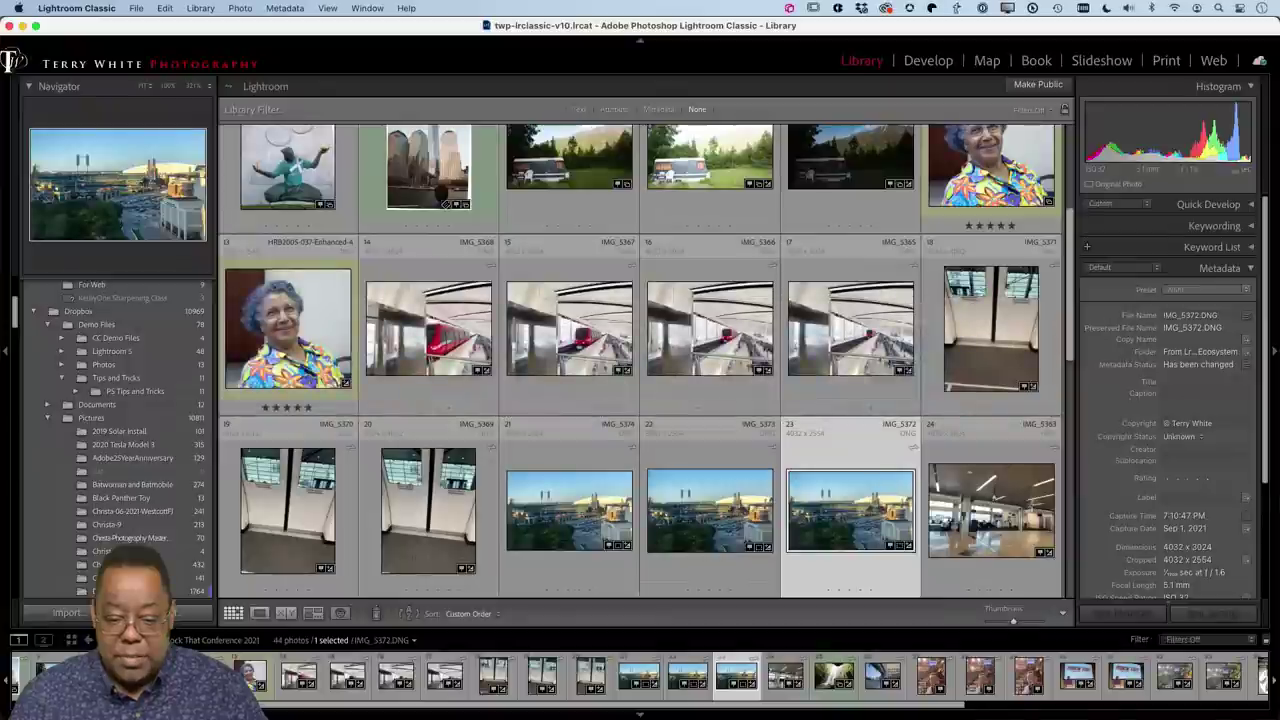
scroll(444, 414, up, 2)
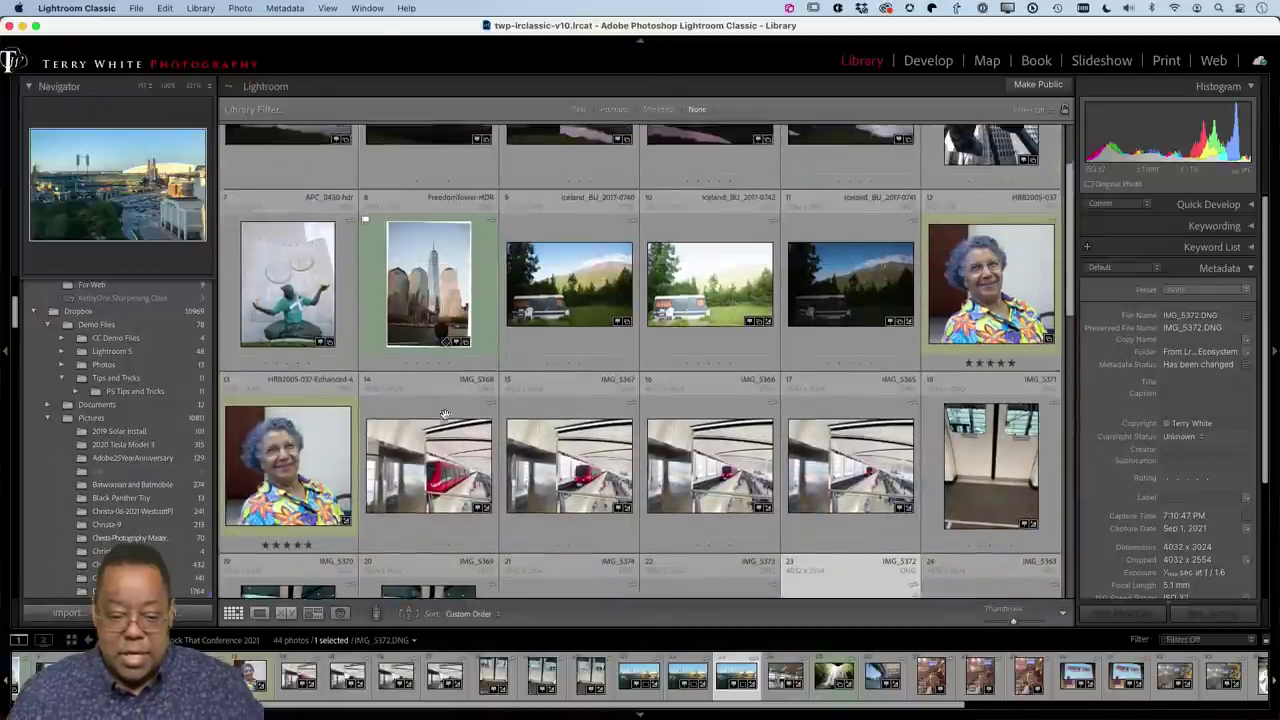
scroll(444, 414, up, 2)
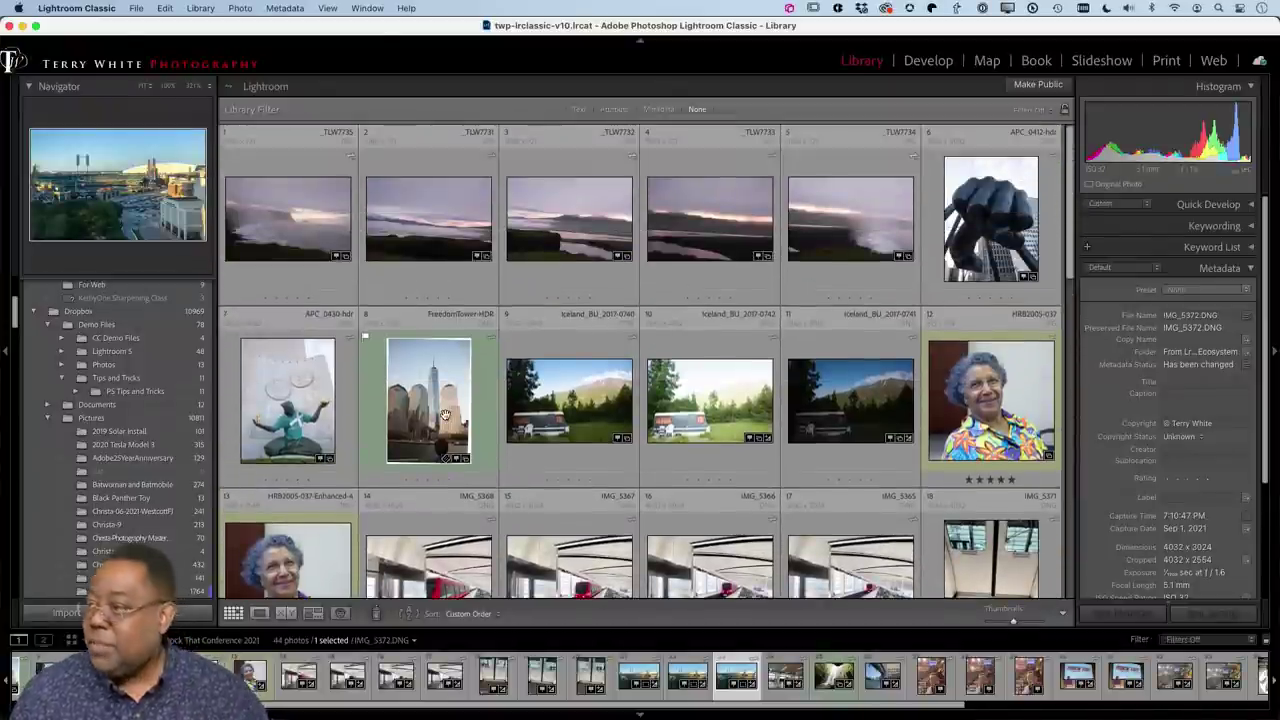
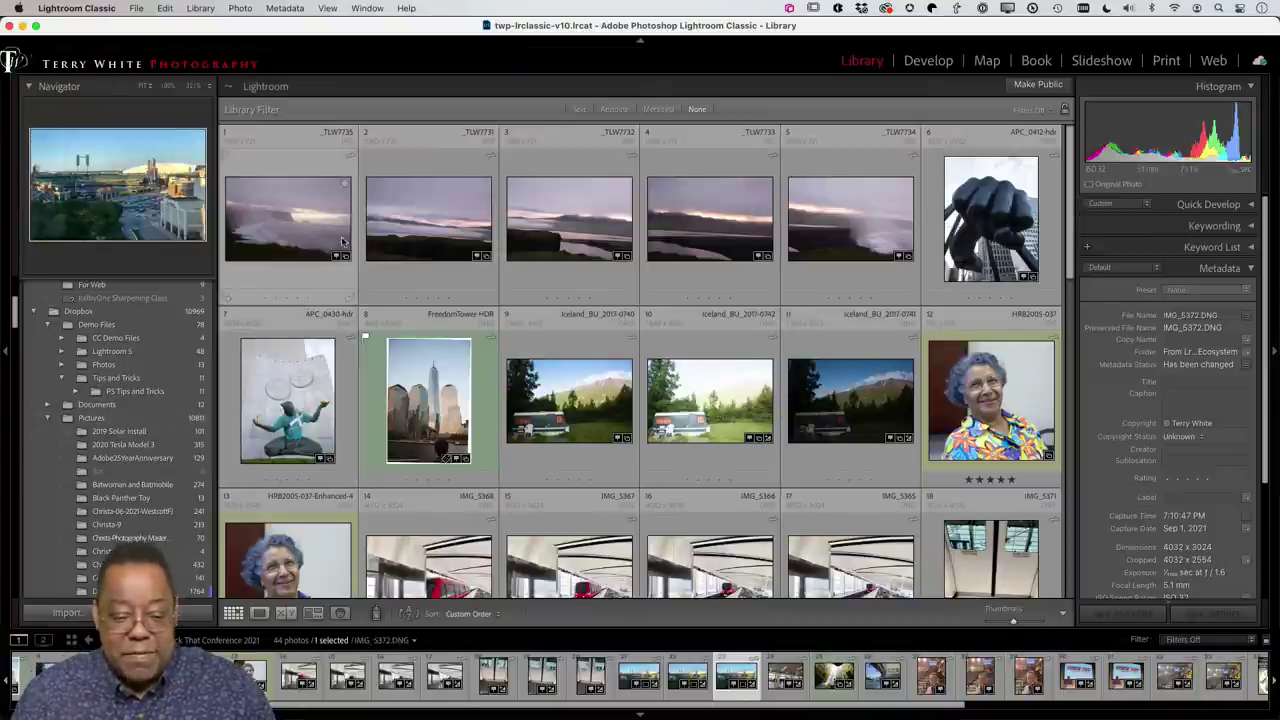
Step: Switch to Loupe and back to Grid, then select the first photo, _TLW7735
right_click(311, 238)
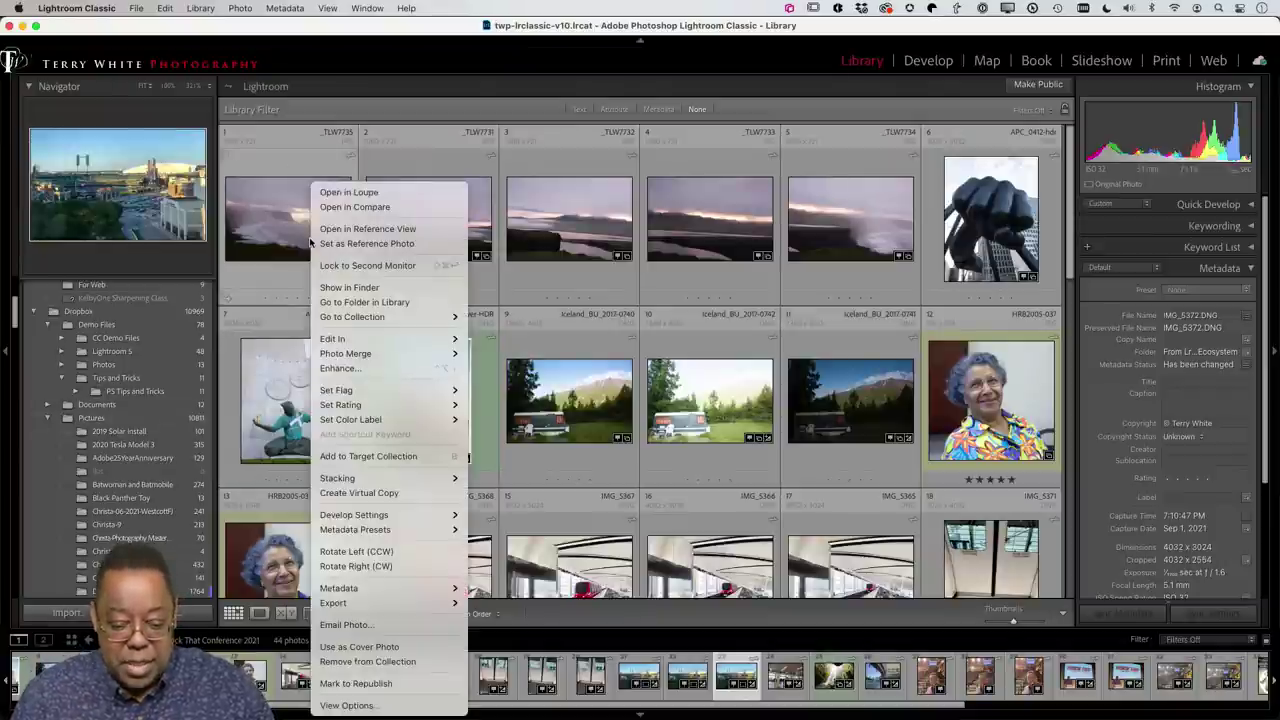
click(278, 228)
key(e)
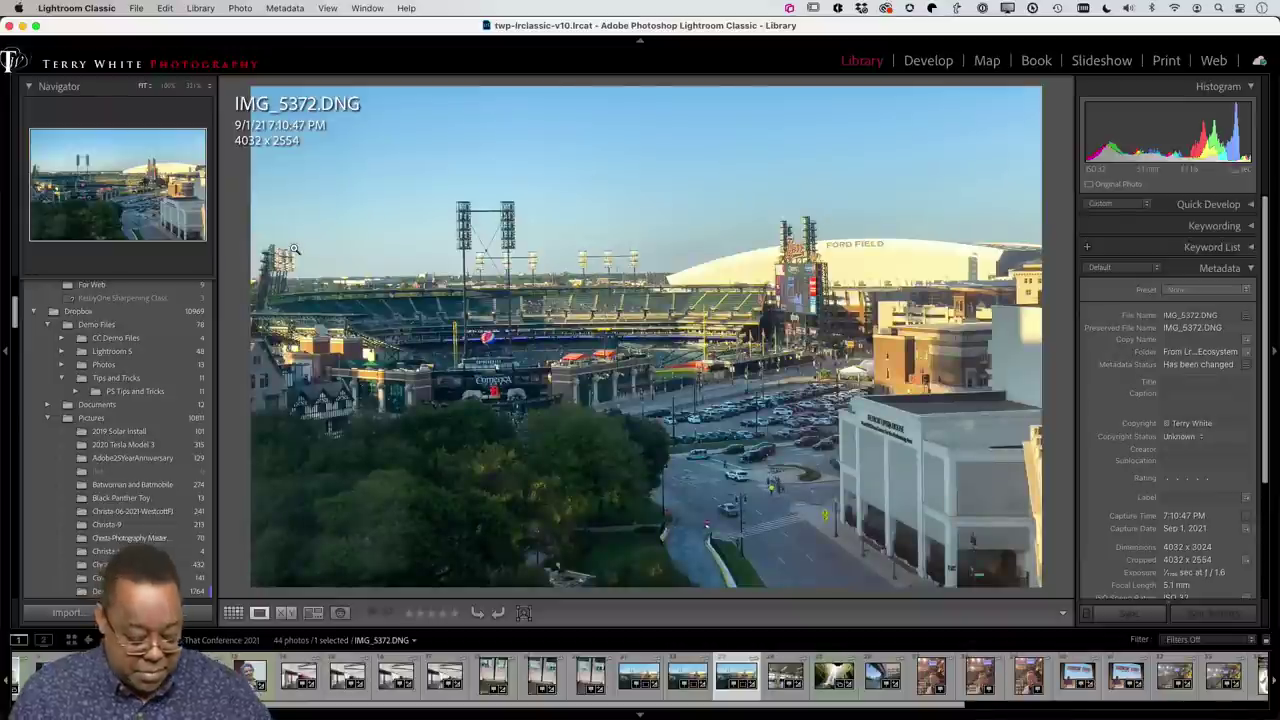
key(g)
scroll(312, 267, up, 3)
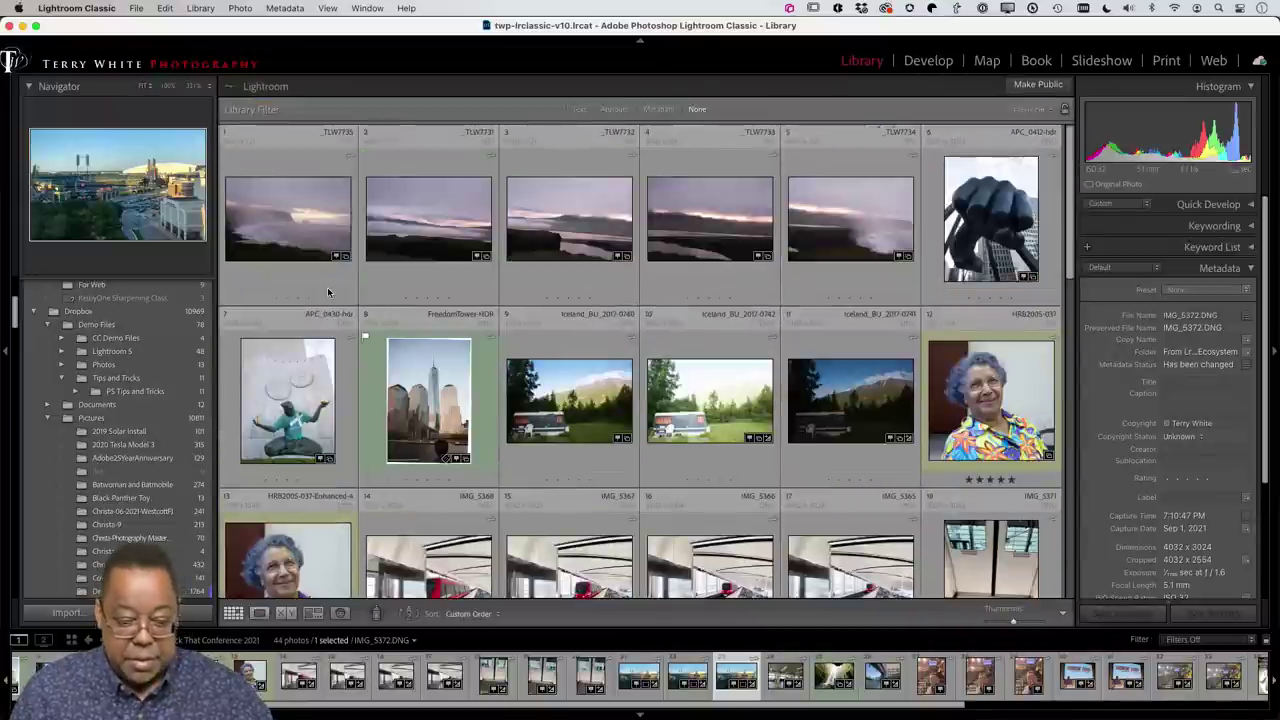
click(296, 225)
Step: Use Show in Finder to reveal _TLW7735.jpg in the For Web folder
right_click(296, 225)
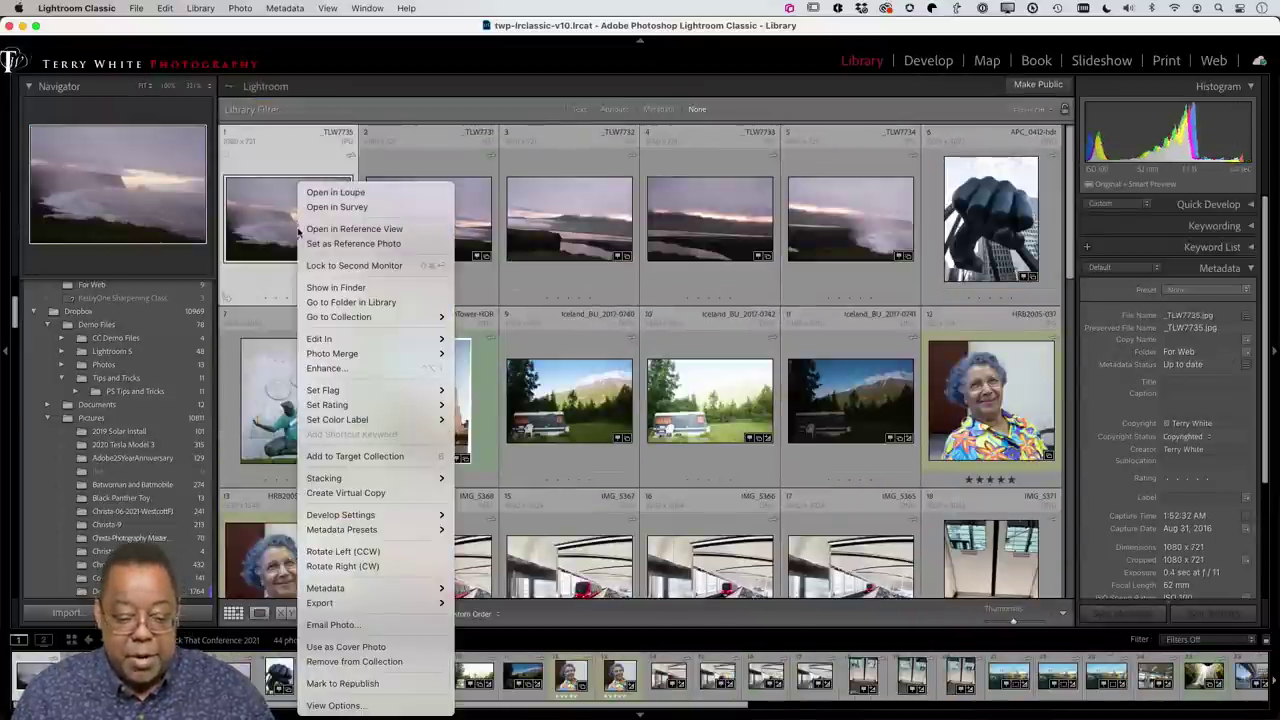
mouse_move(344, 422)
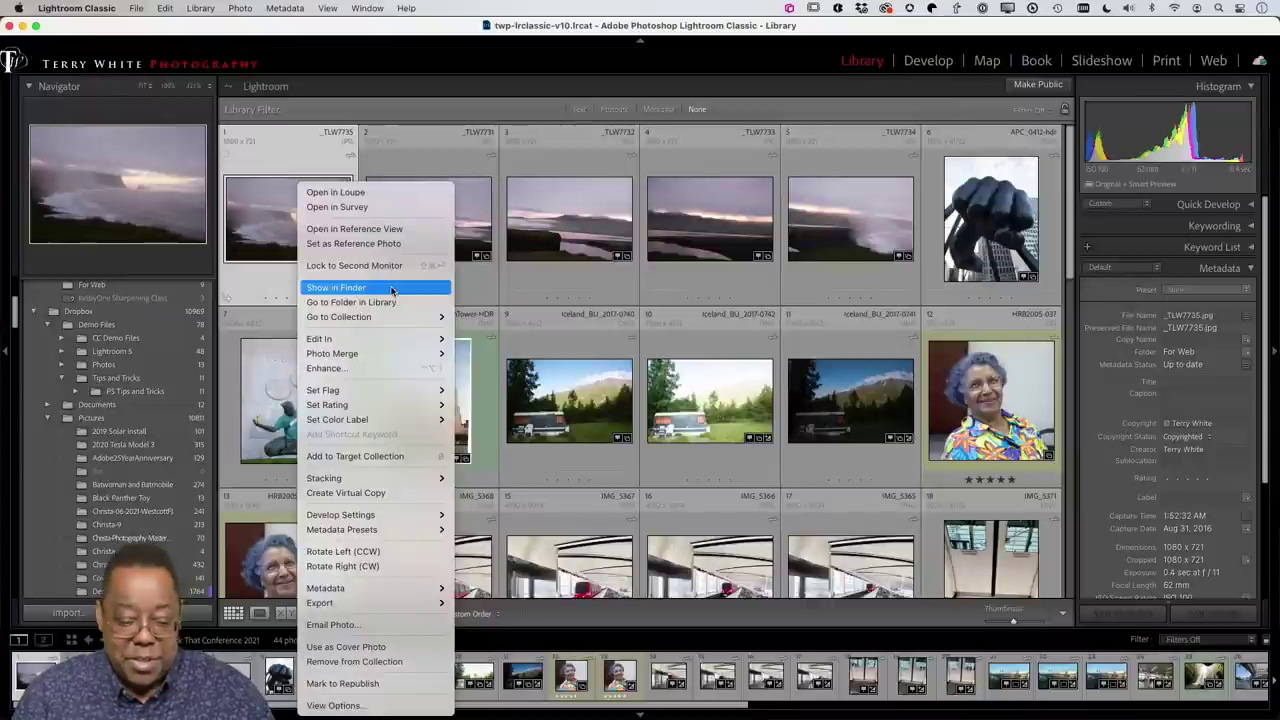
click(392, 290)
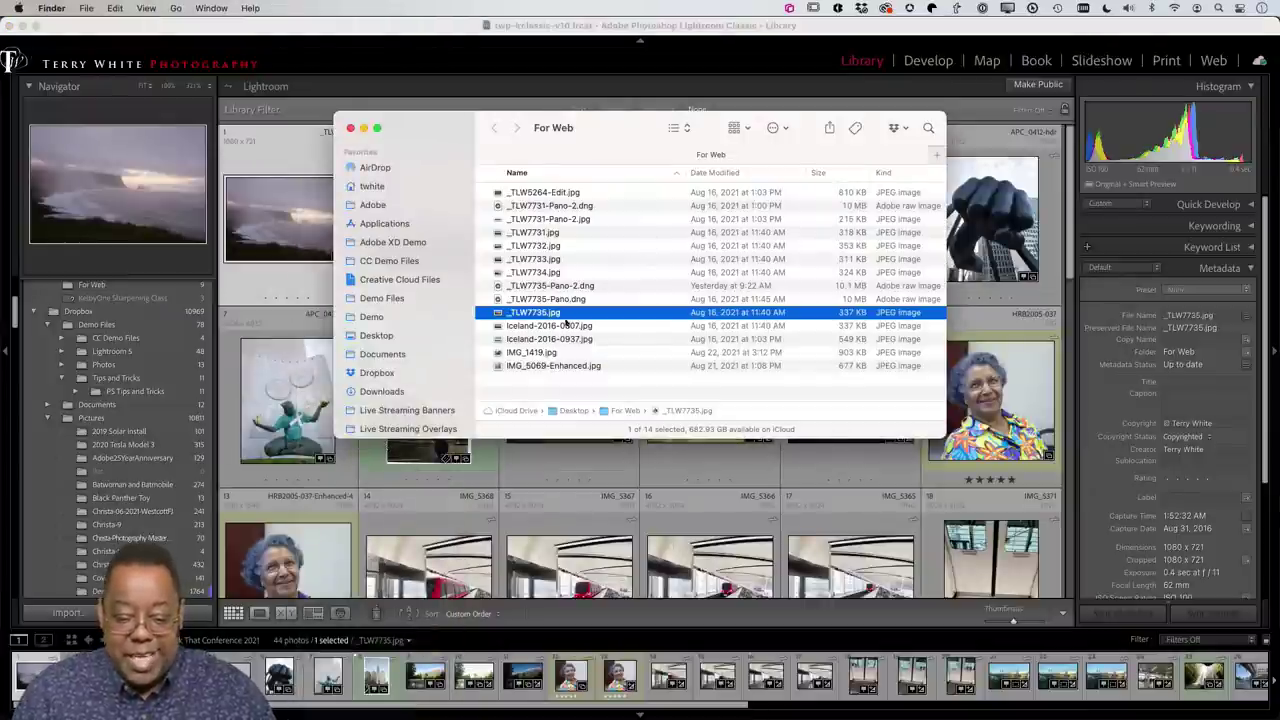
Step: Rename _TLW7735.jpg to _TLW7735MasterClass.jpg in Finder, then return to Lightroom Classic
super+click(562, 131)
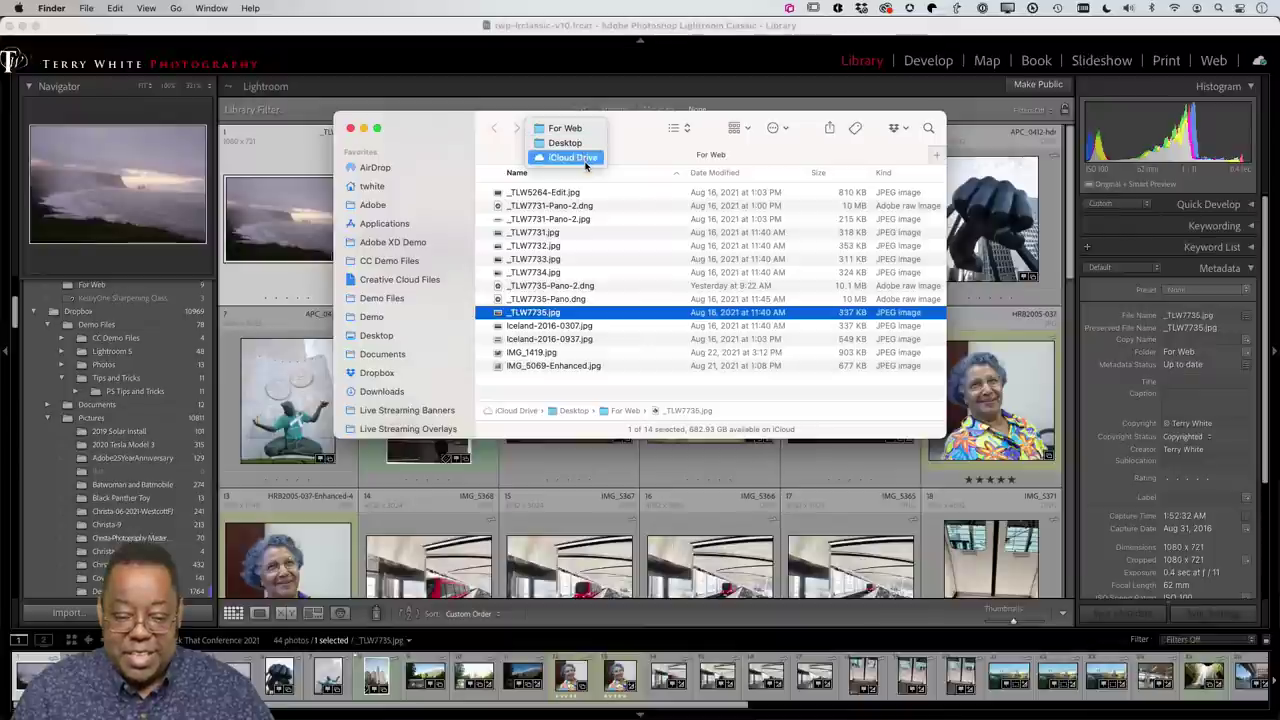
click(607, 105)
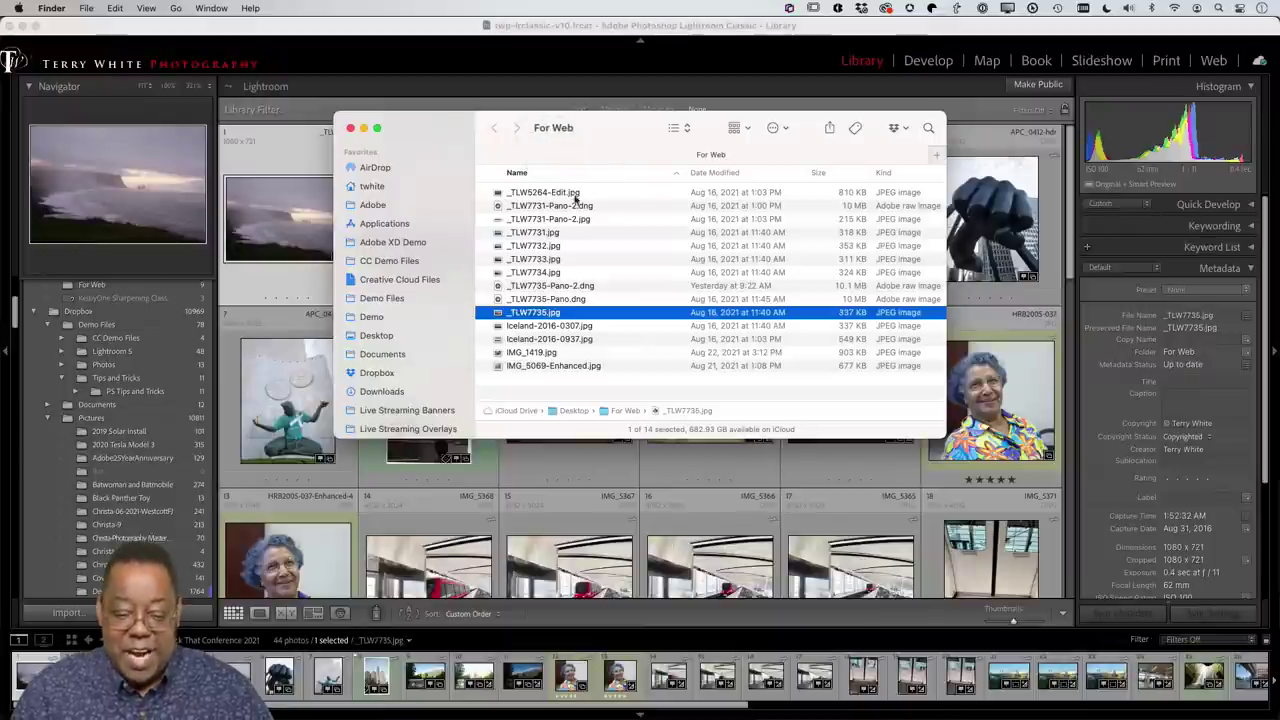
click(535, 316)
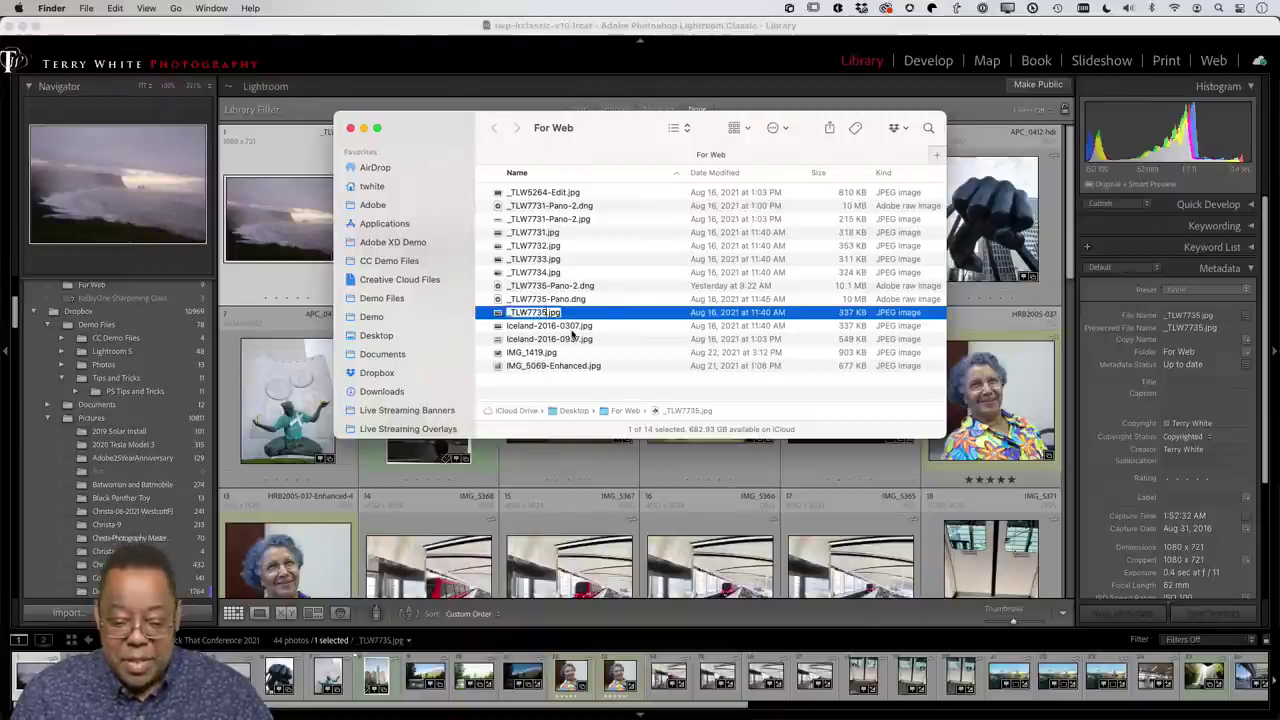
key(Right)
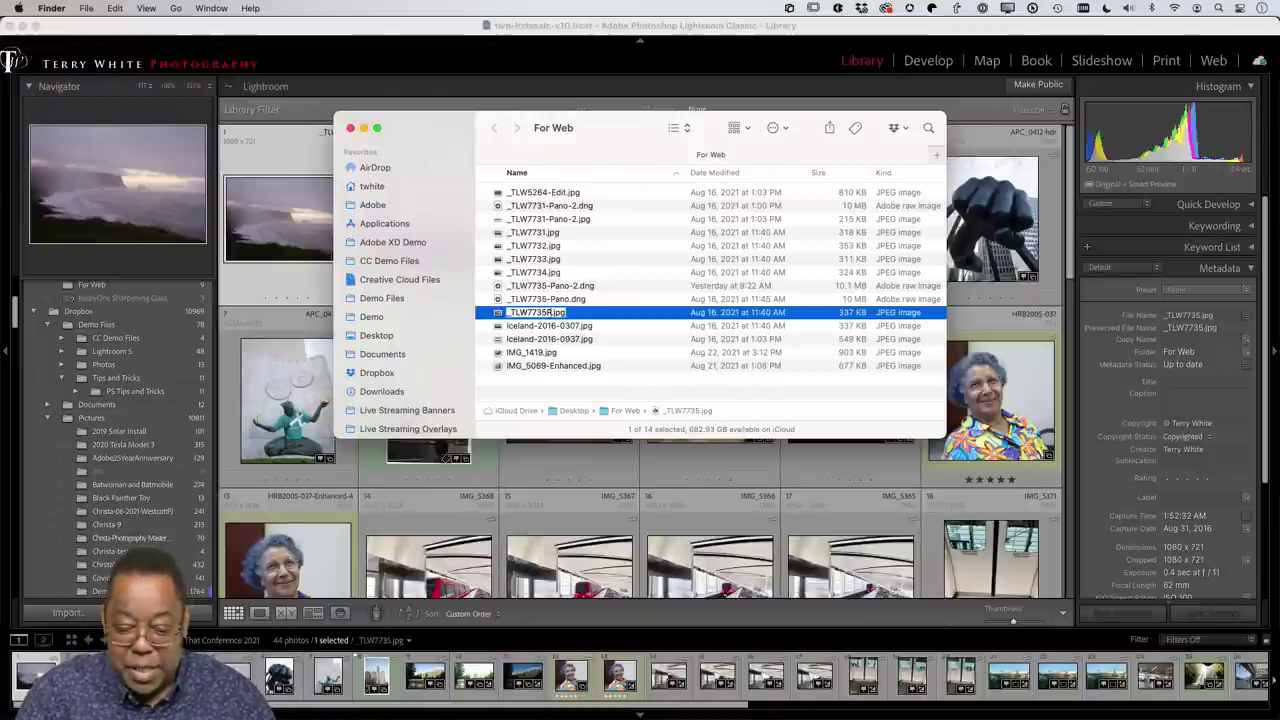
text(https://twhite.me/twpmc)
key(BackSpace)
key(BackSpace)
key(BackSpace)
key(BackSpace)
key(BackSpace)
key(BackSpace)
key(BackSpace)
key(BackSpace)
key(BackSpace)
key(BackSpace)
key(BackSpace)
key(BackSpace)
key(BackSpace)
key(BackSpace)
key(BackSpace)
key(BackSpace)
key(BackSpace)
key(BackSpace)
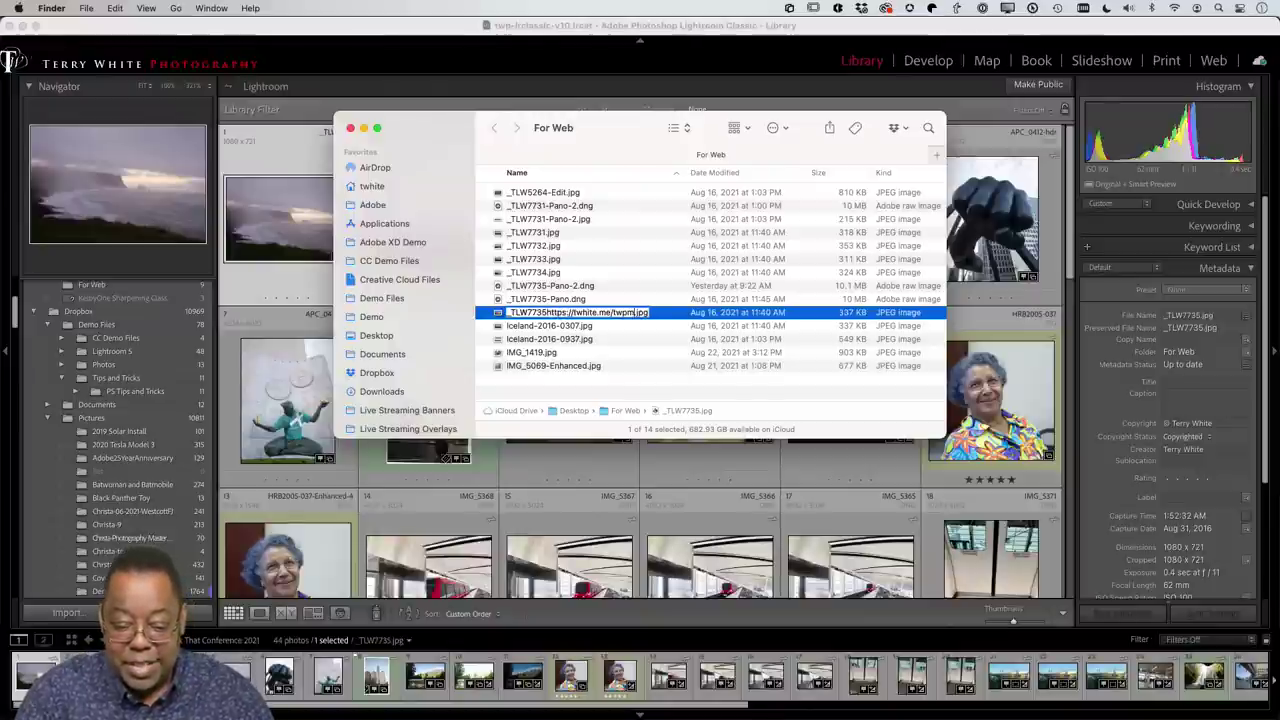
key(BackSpace)
key(BackSpace)
key(BackSpace)
key(BackSpace)
key(BackSpace)
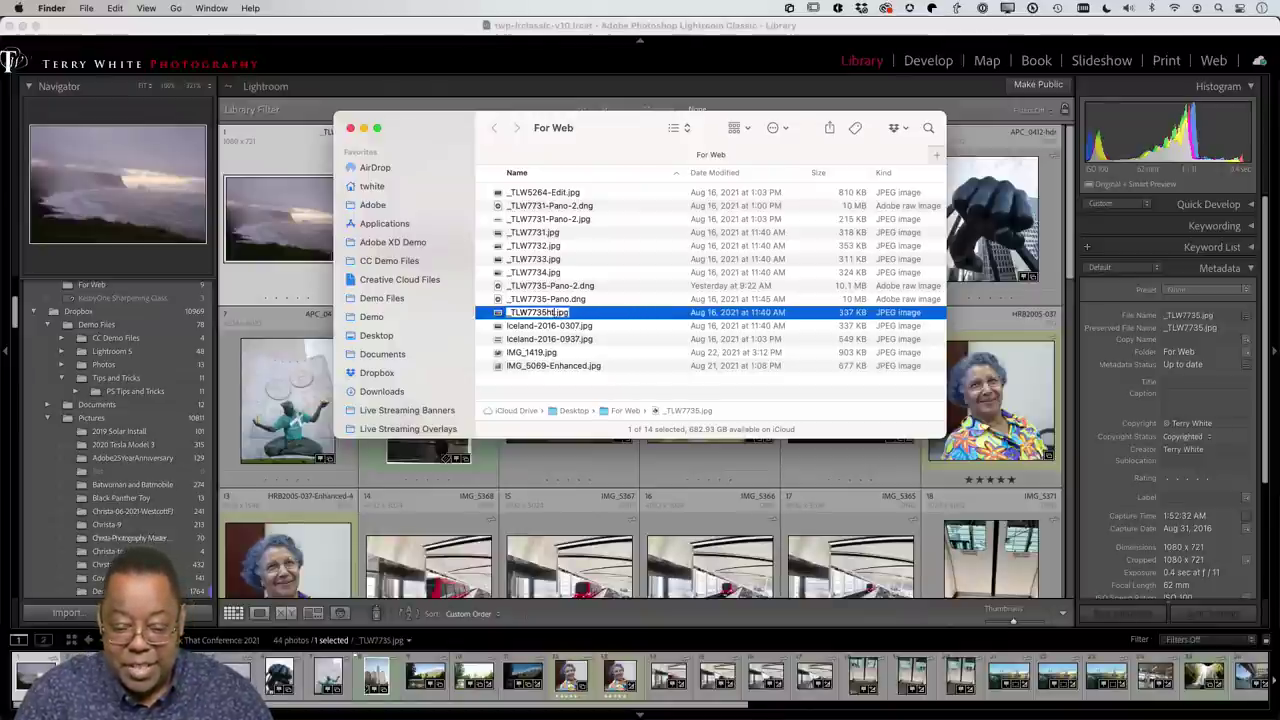
text(MasterClass)
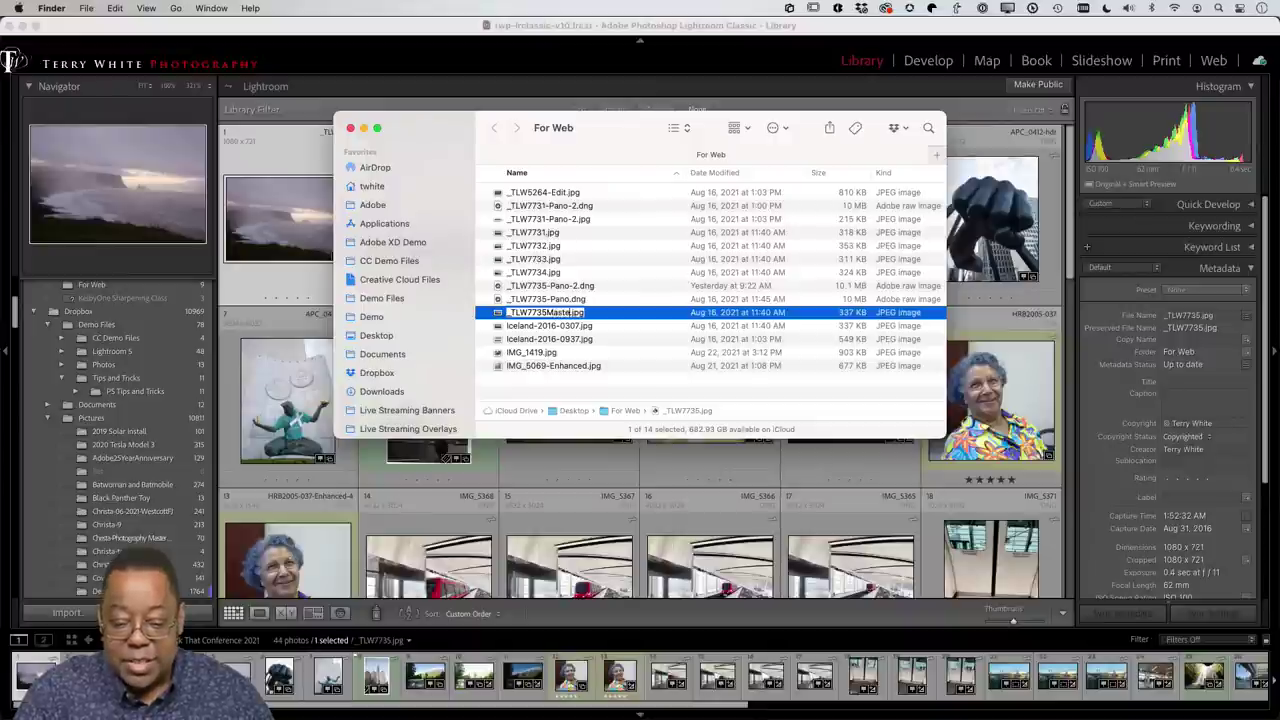
key(Return)
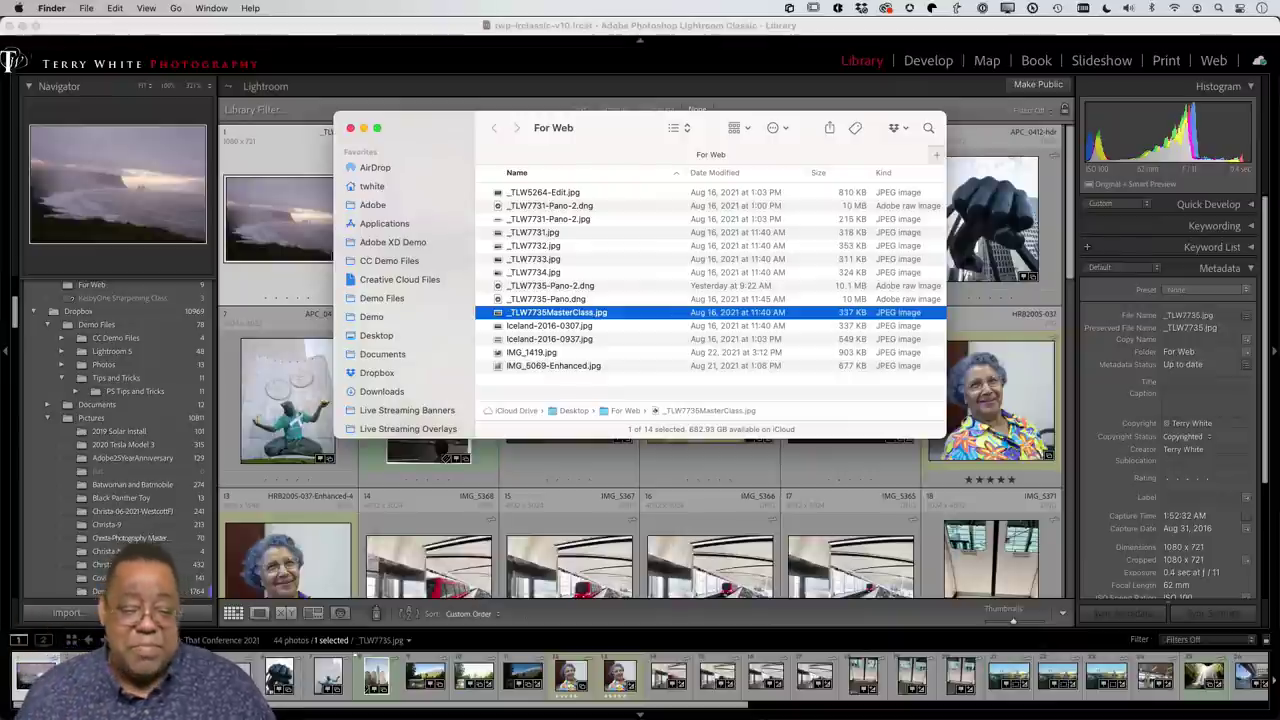
click(428, 30)
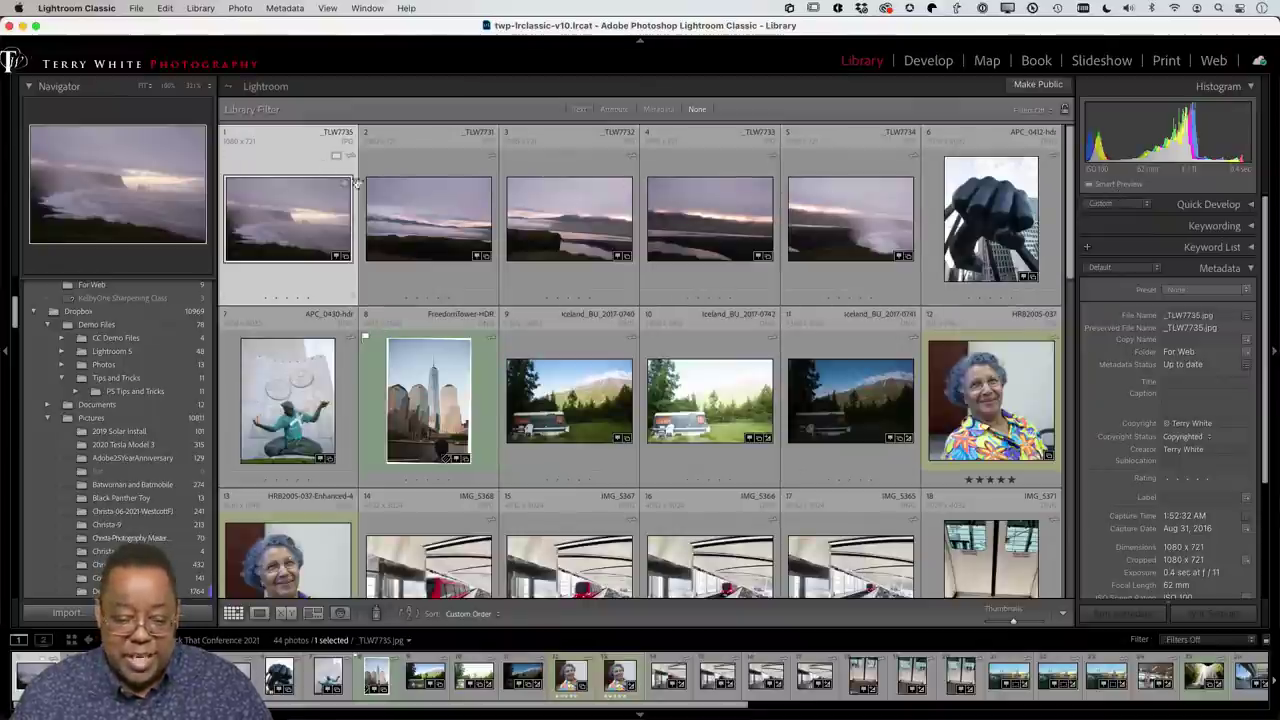
Step: Reselect the first photo to confirm the catalog still shows _TLW7735.jpg, then switch to Finder
click(410, 208)
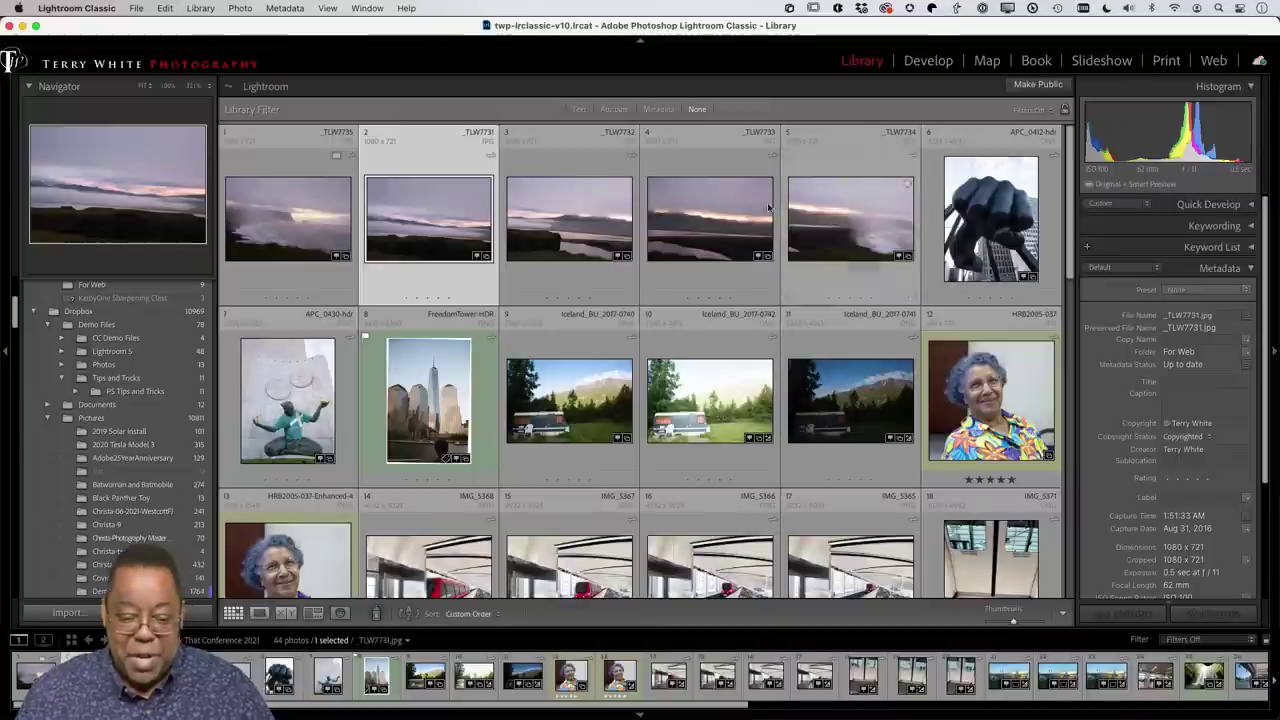
click(320, 198)
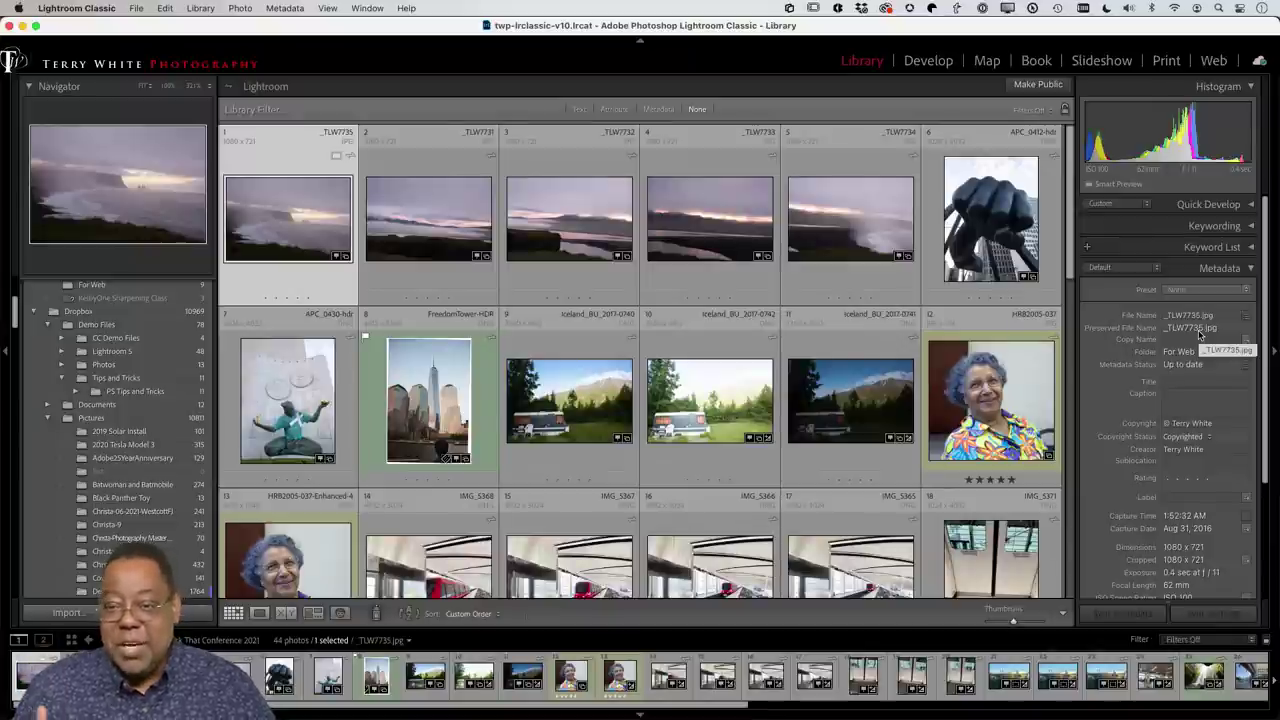
key(super+Tab)
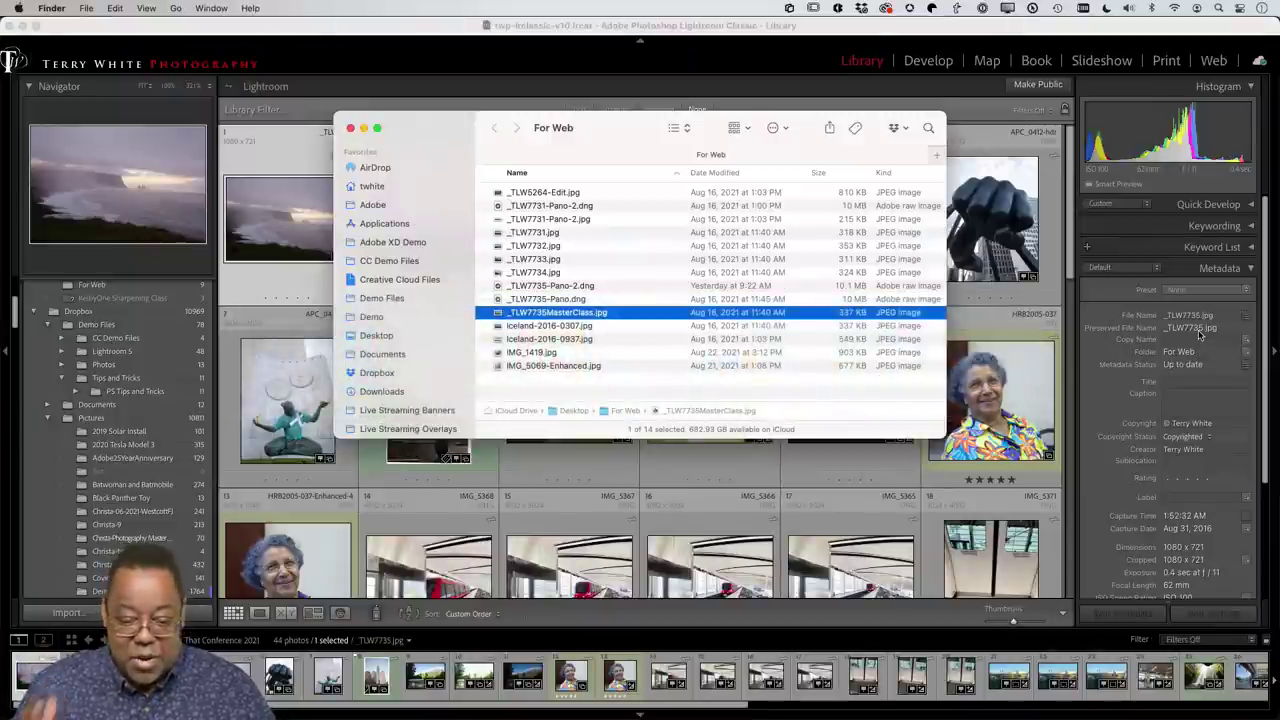
Step: Open _TLW7735MasterClass.jpg in Photoshop, then close it and return to Finder
key(super+Tab)
double_click(566, 316)
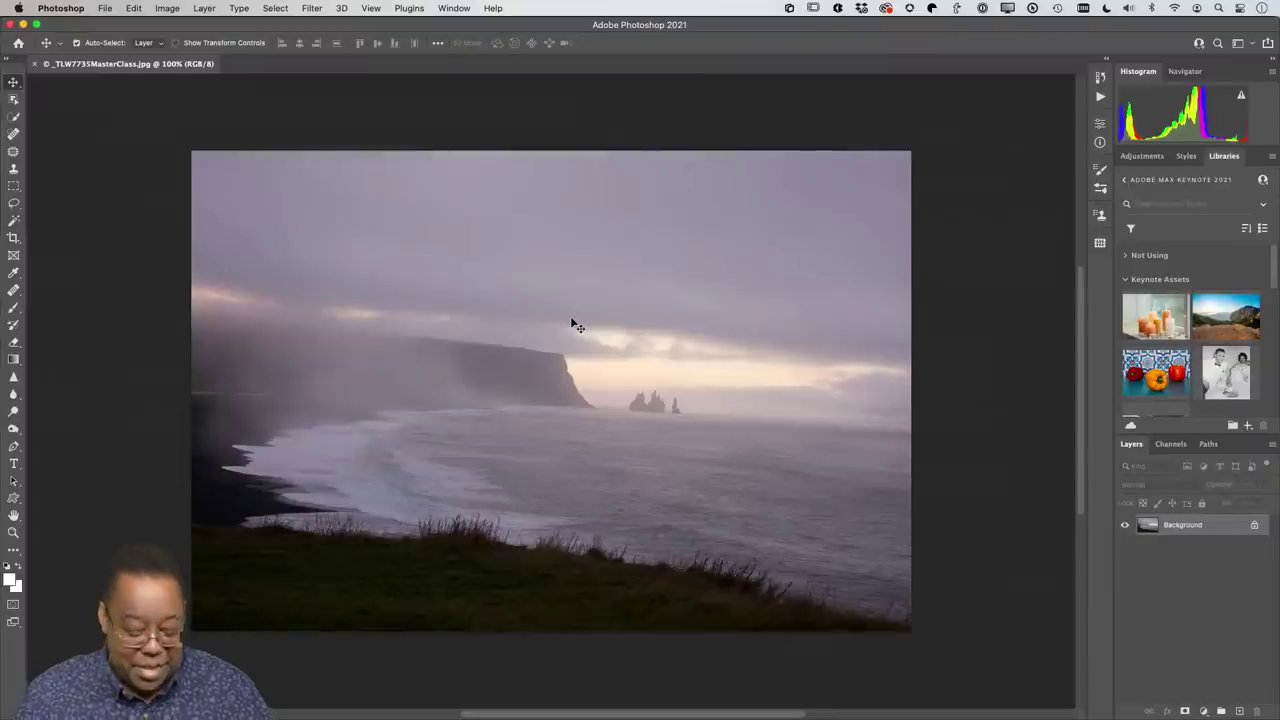
key(super+w)
key(super+Tab)
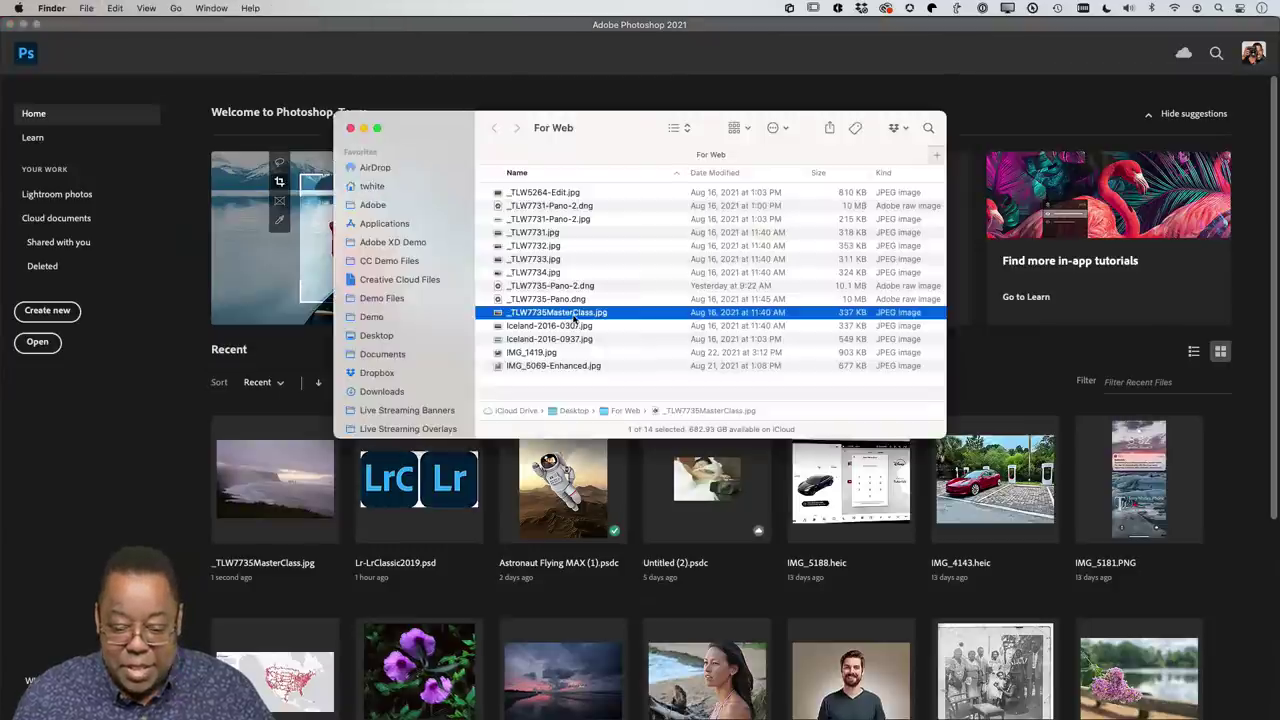
Step: Rename the file back to _TLW7735.jpg and switch to Lightroom Classic
click(575, 316)
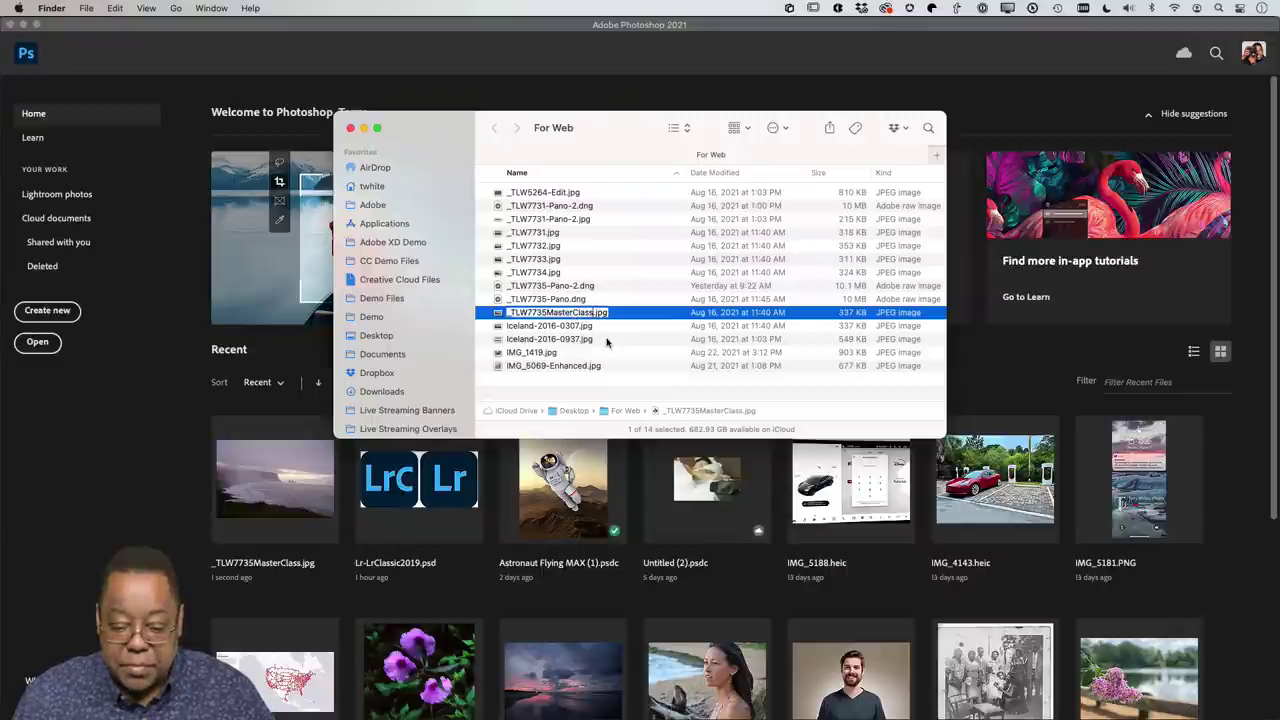
key(BackSpace)
key(BackSpace)
key(BackSpace)
key(BackSpace)
key(BackSpace)
key(BackSpace)
key(BackSpace)
key(BackSpace)
key(BackSpace)
key(BackSpace)
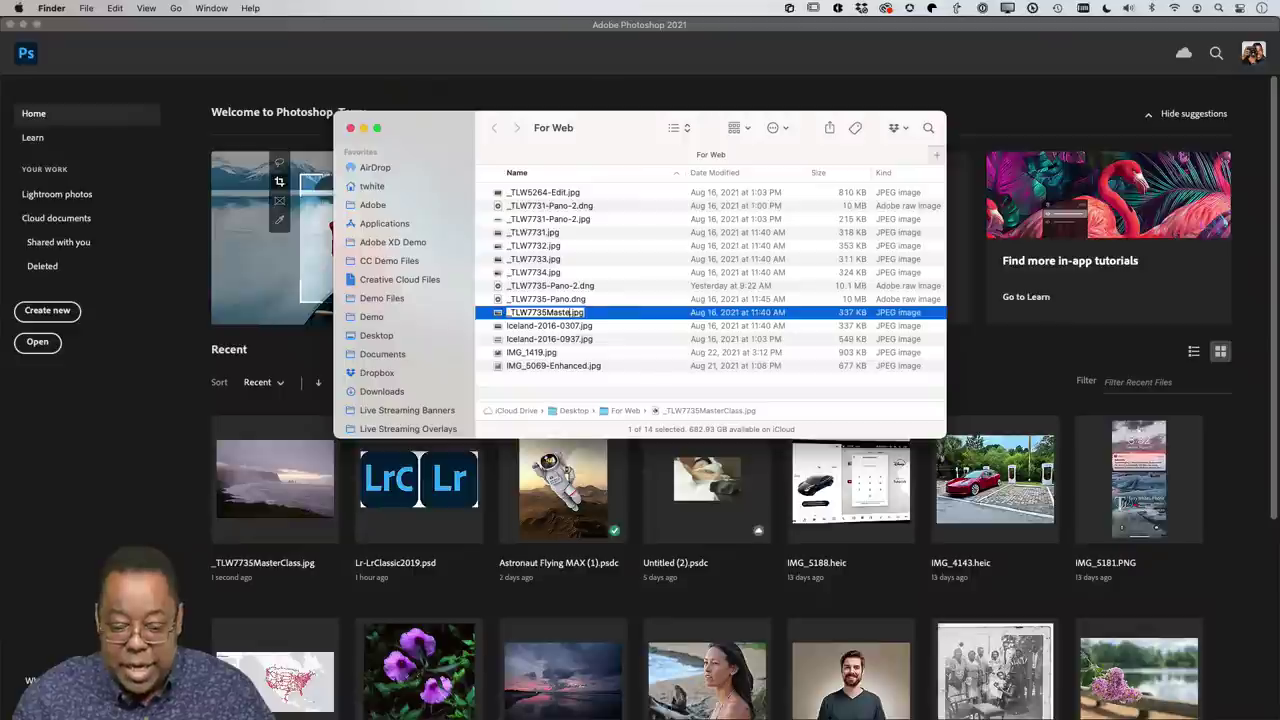
key(BackSpace)
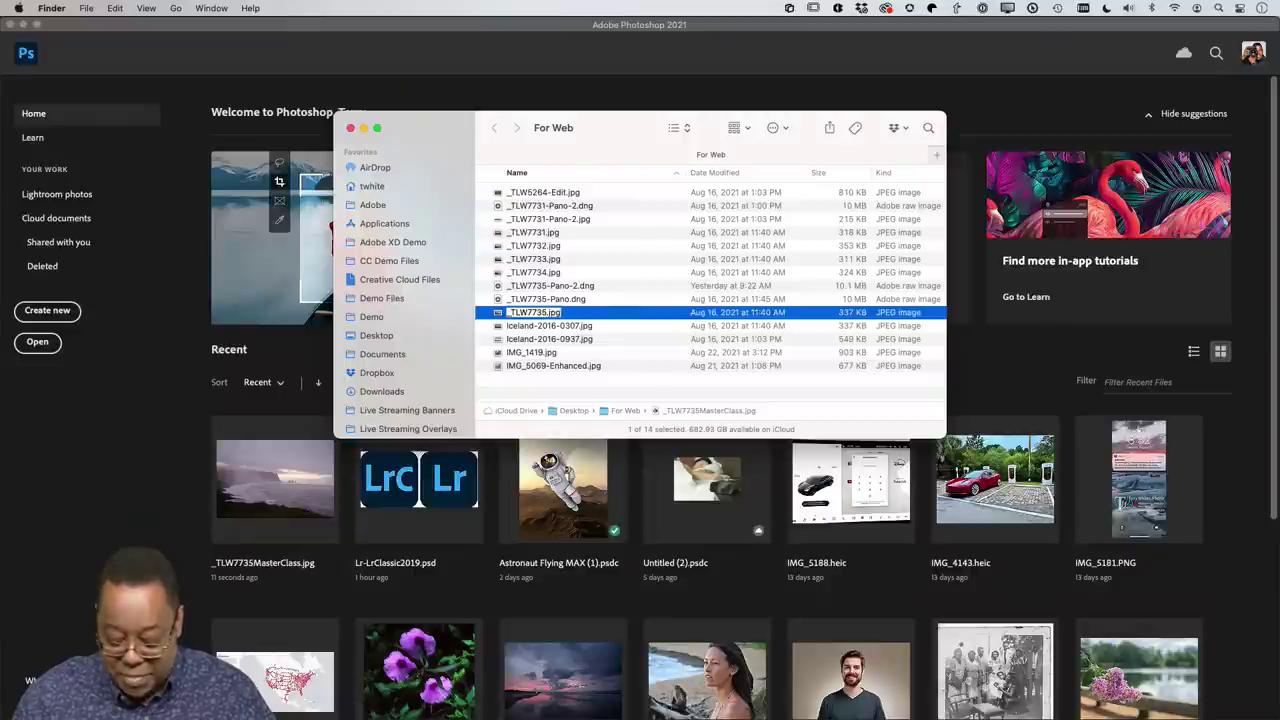
key(Return)
key(super+Tab)
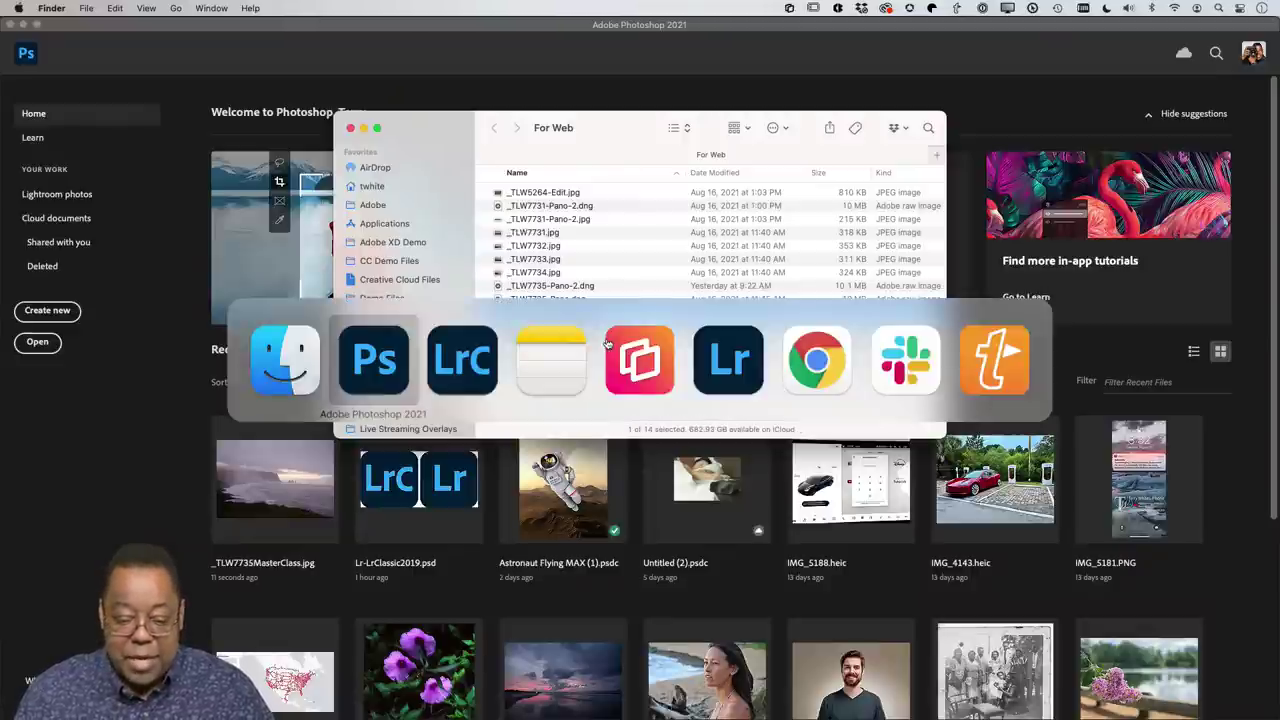
key(super+Tab)
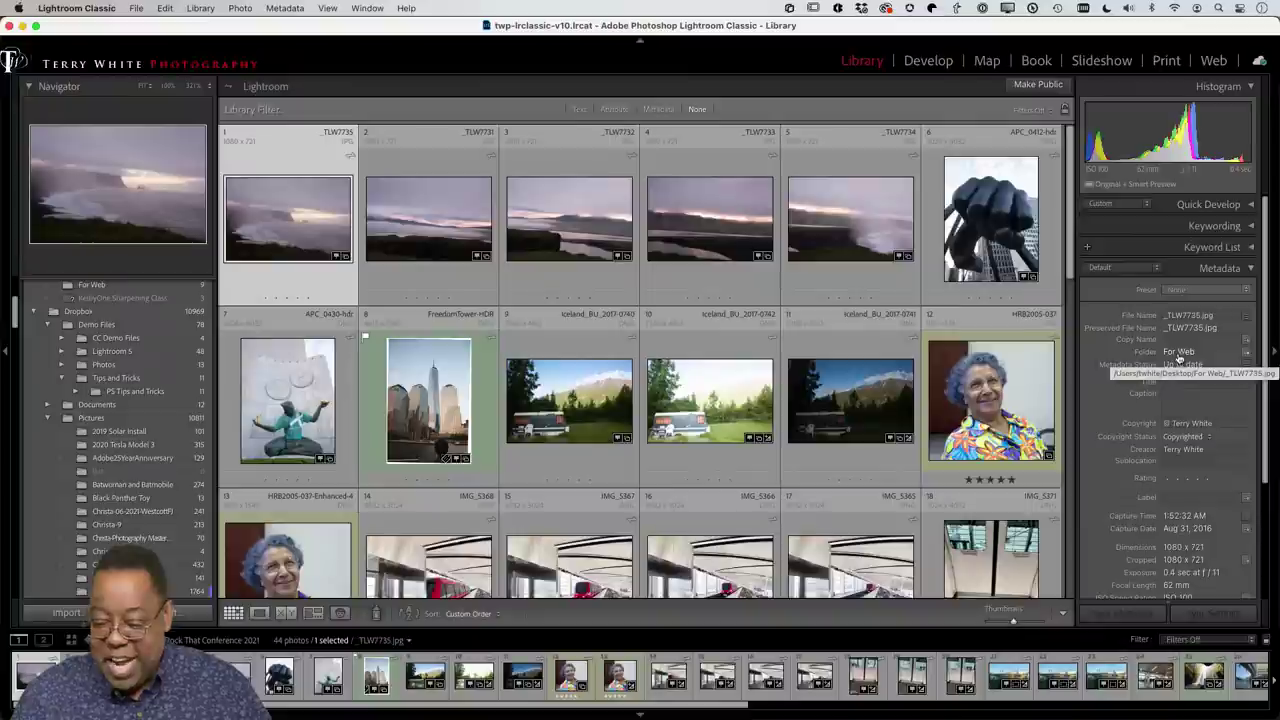
Step: Rename the photo to _TLW7735MasterClass.jpg in the Metadata panel and verify the file in Finder
click(1184, 318)
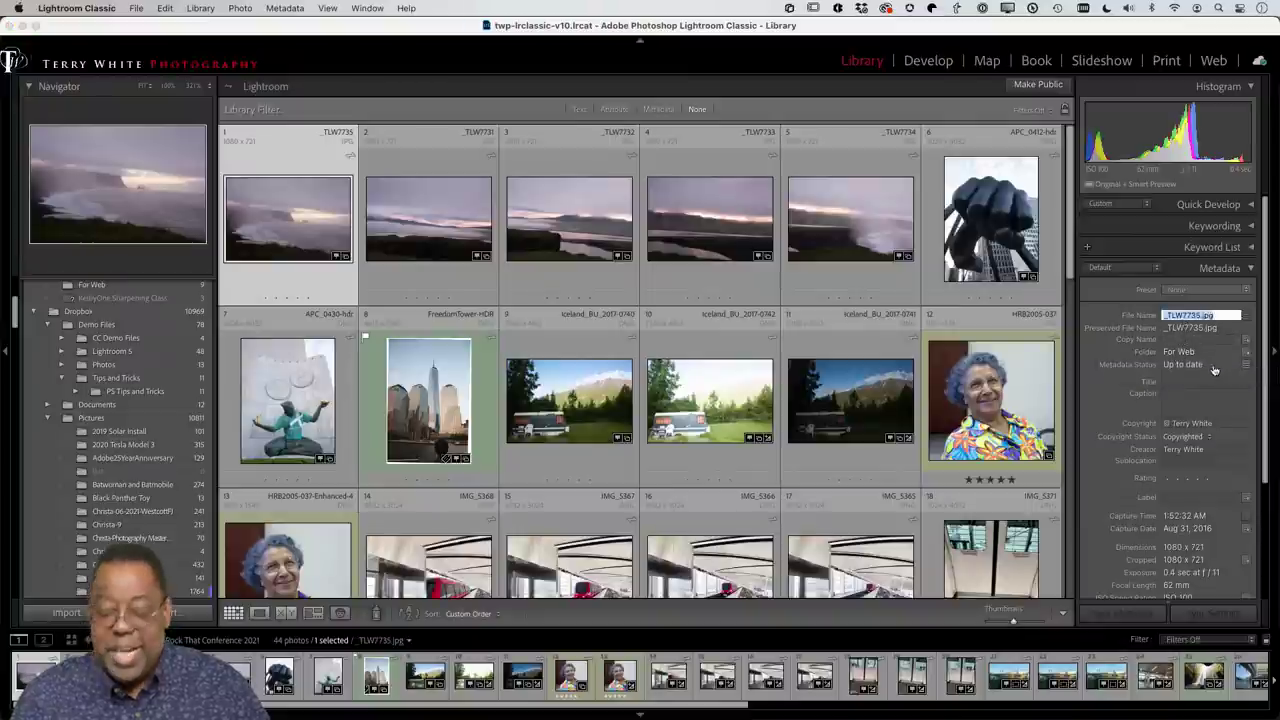
click(1203, 316)
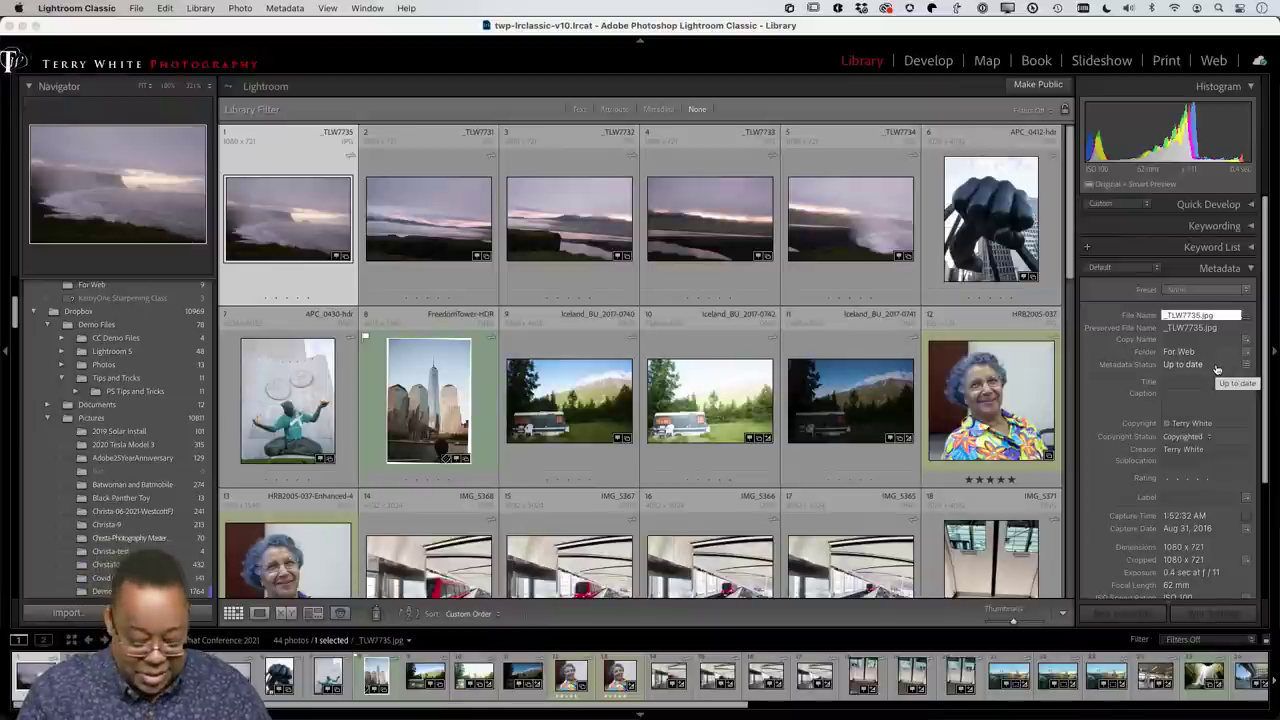
text(Master)
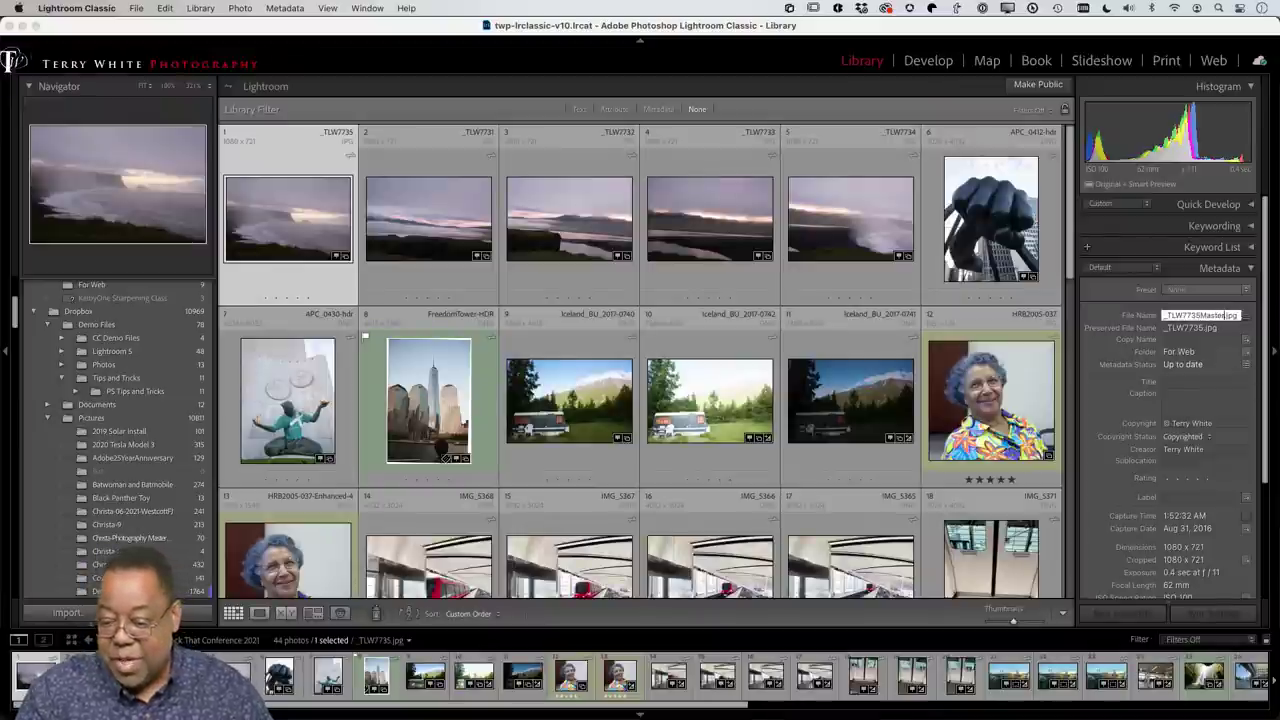
text(Class)
key(Return)
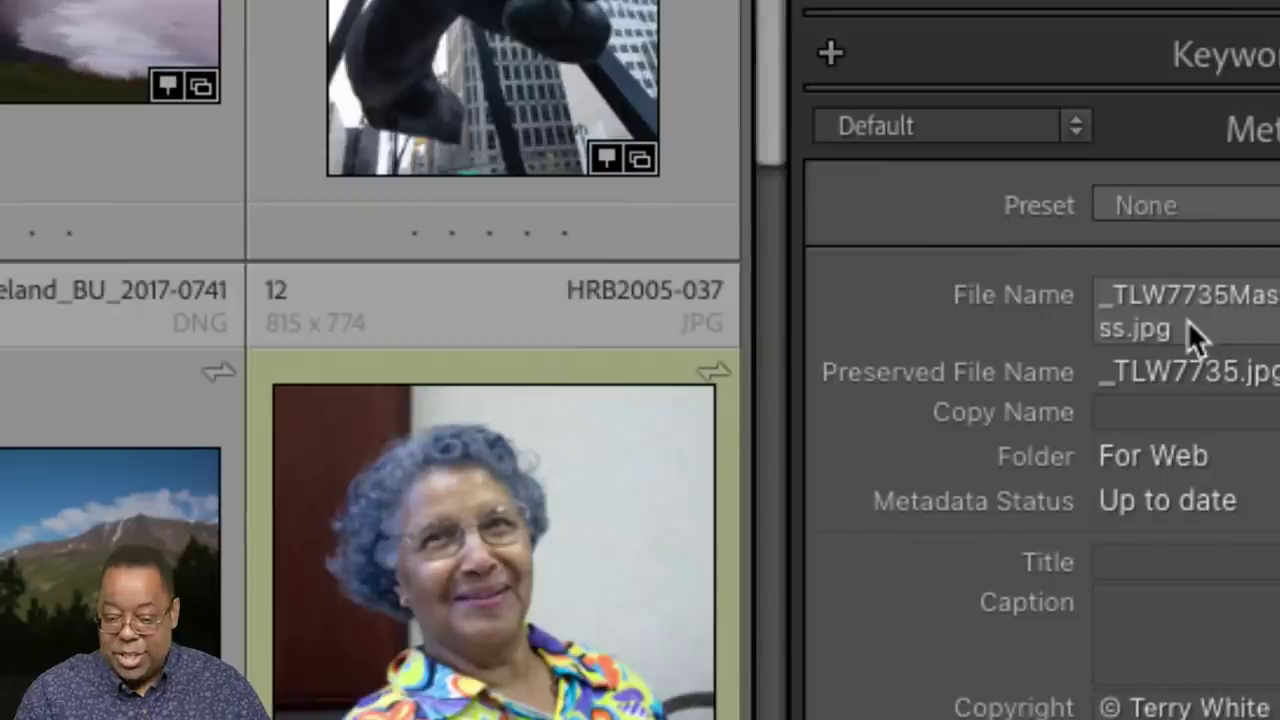
key(super+r)
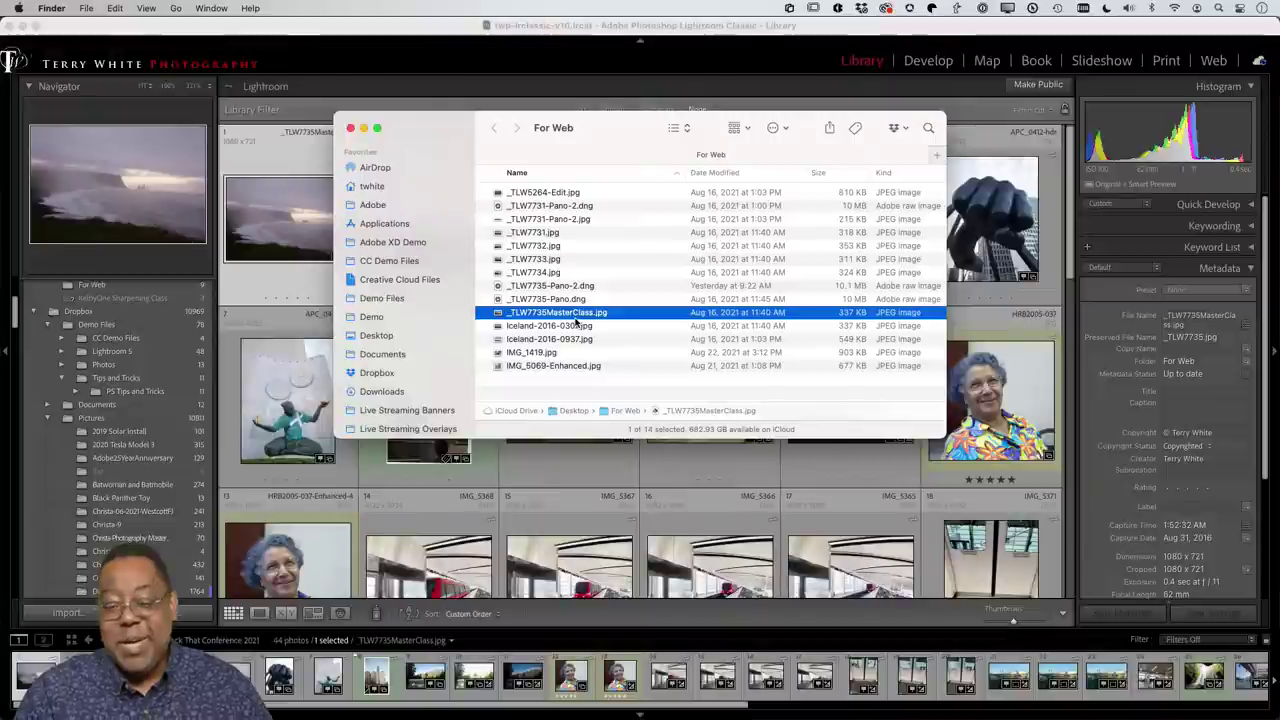
key(super+Tab)
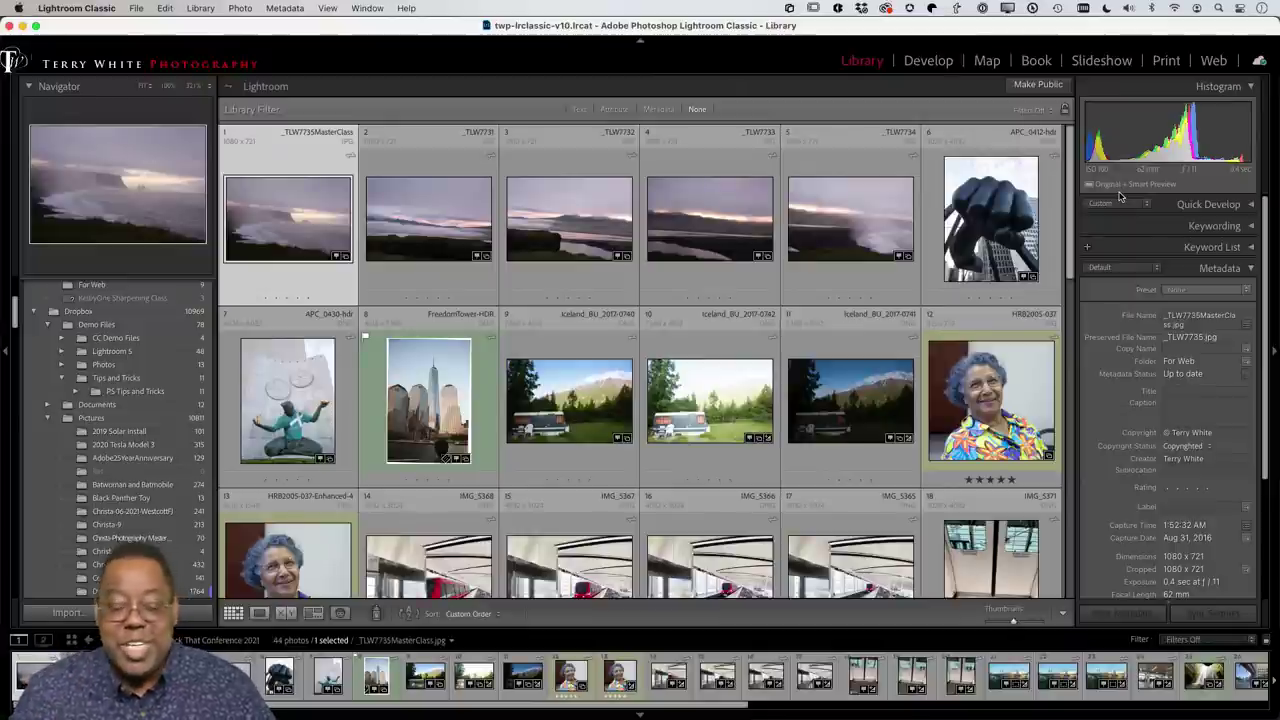
scroll(156, 385, up, 5)
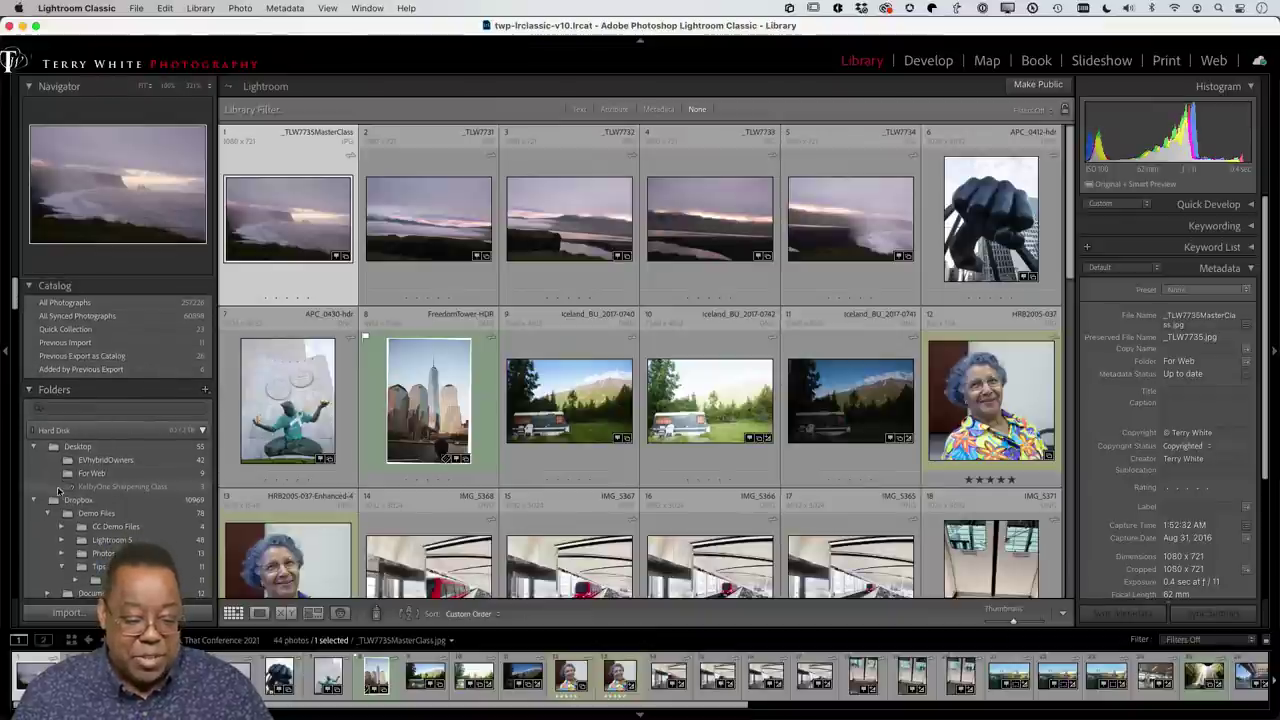
scroll(80, 450, down, 8)
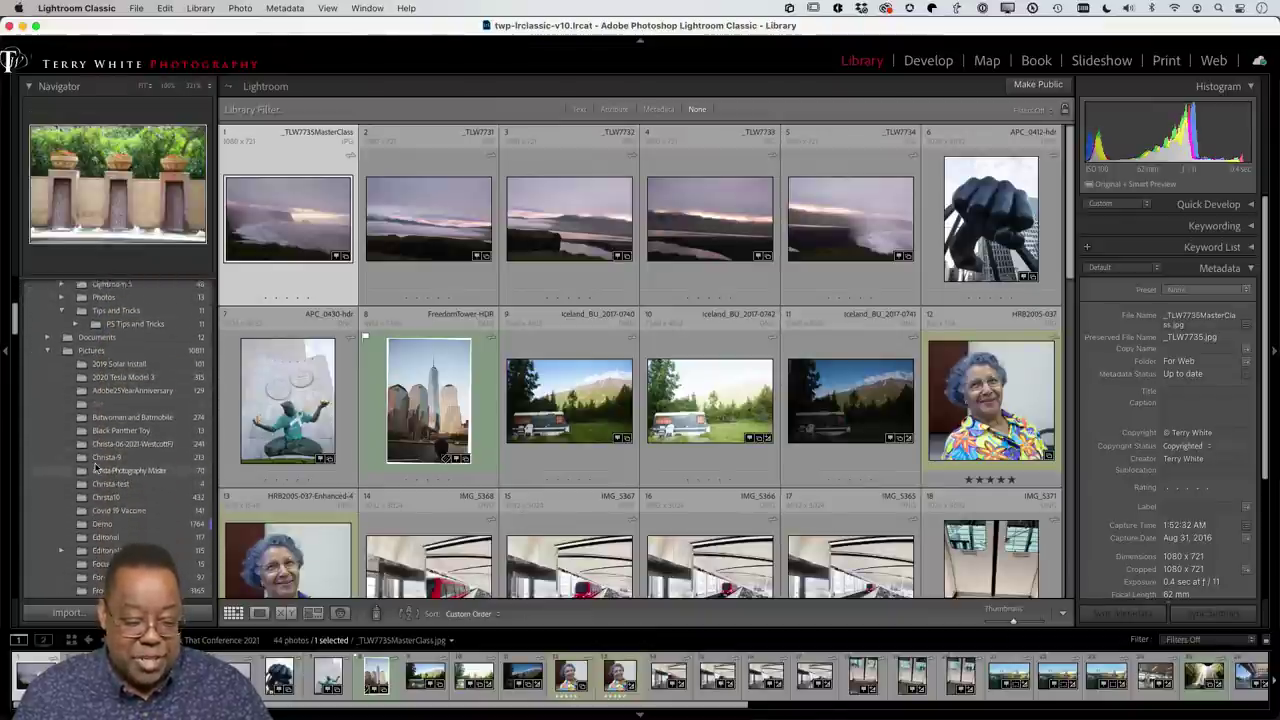
scroll(96, 466, up, 2)
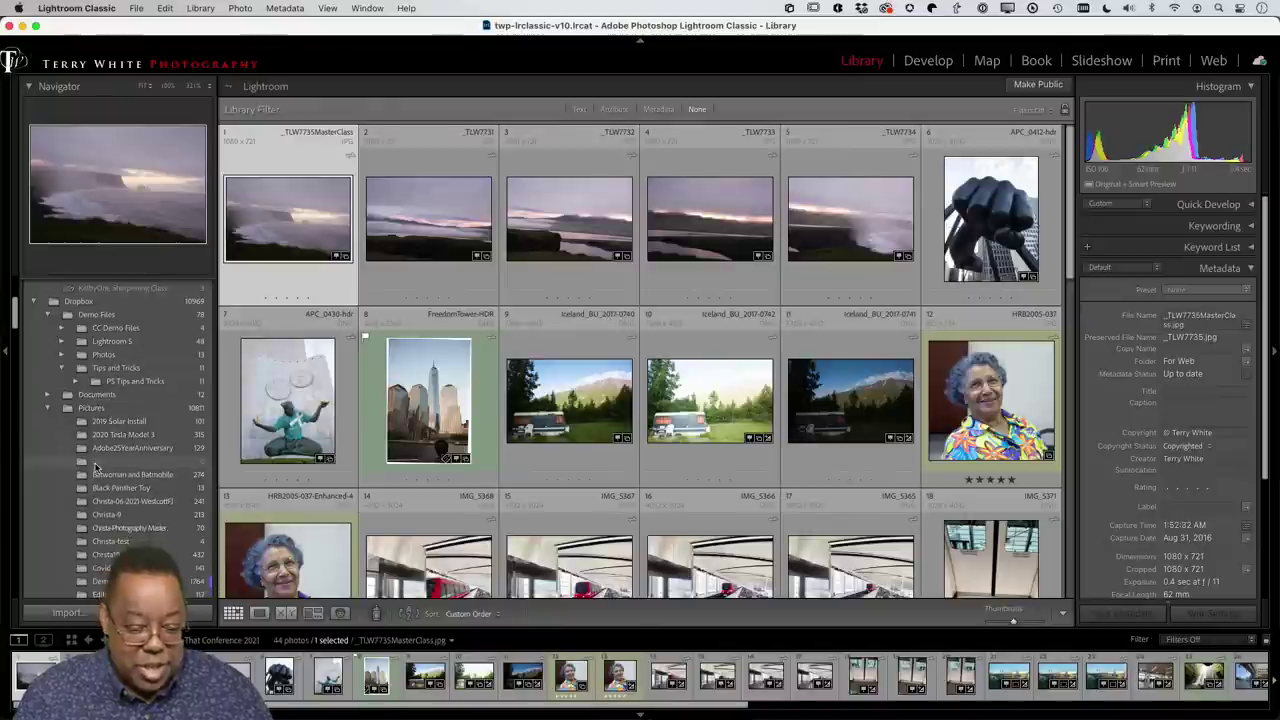
scroll(96, 466, up, 2)
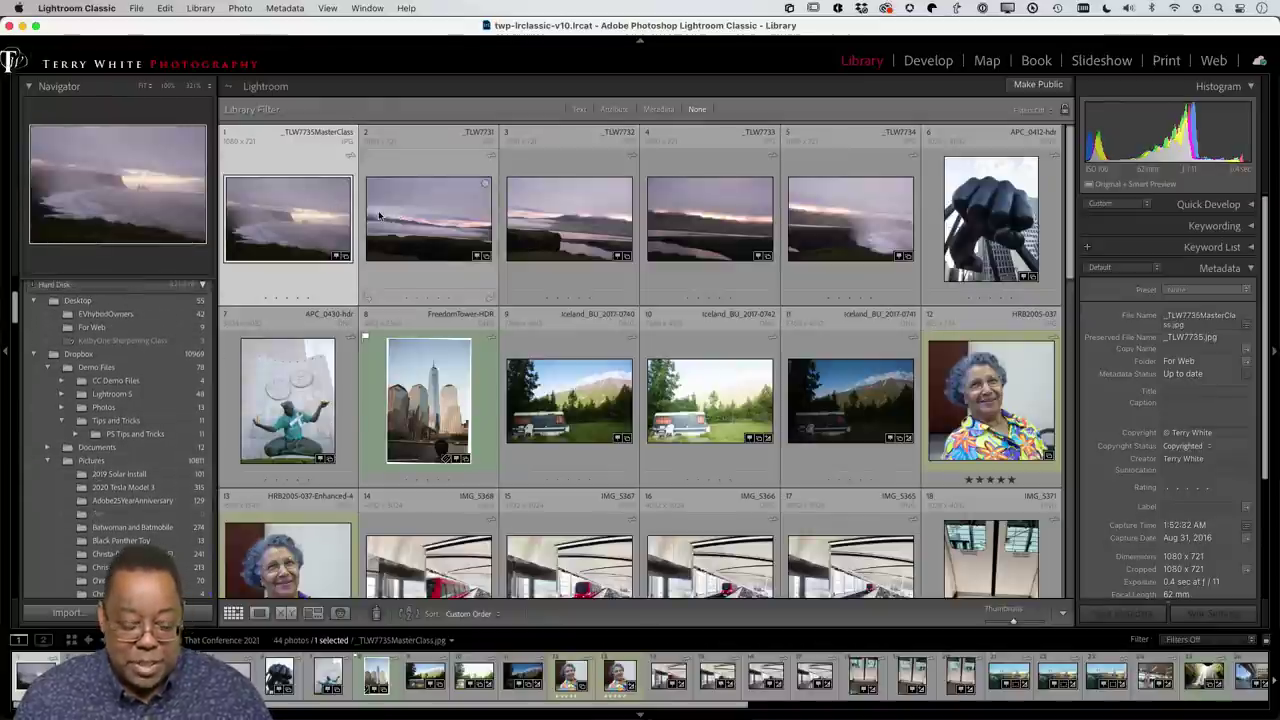
key(super+r)
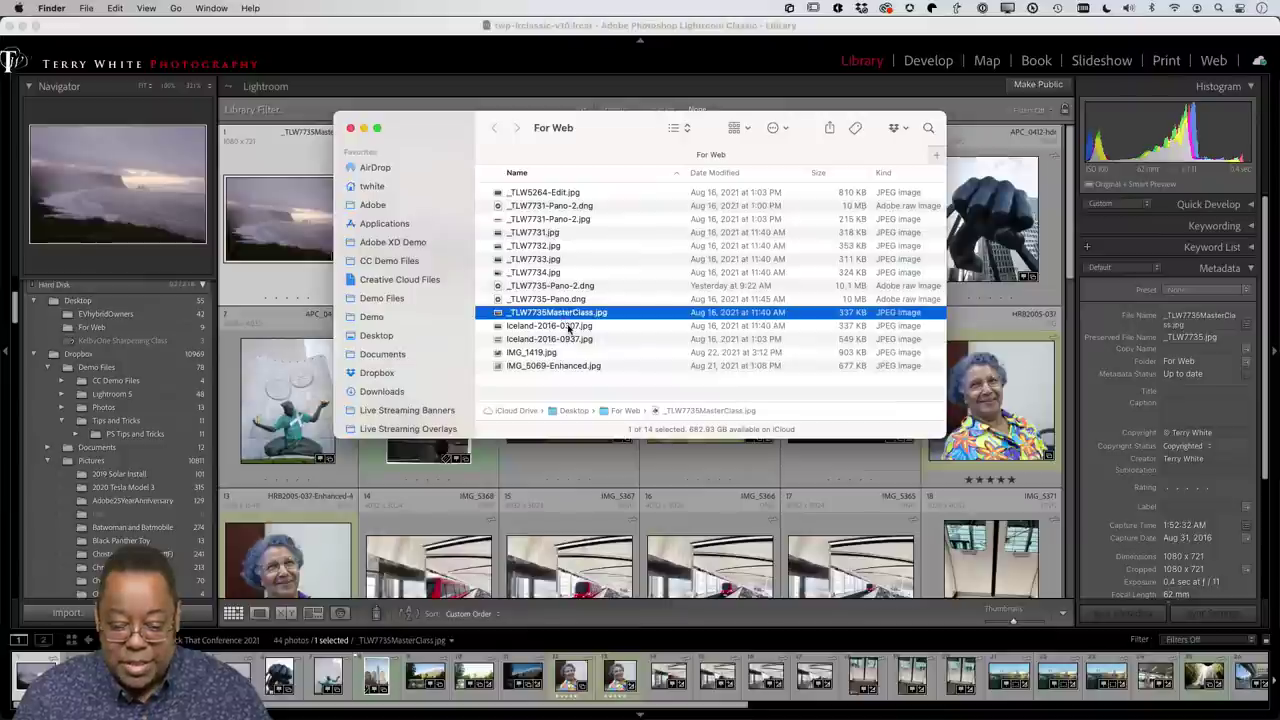
click(180, 340)
scroll(112, 348, up, 2)
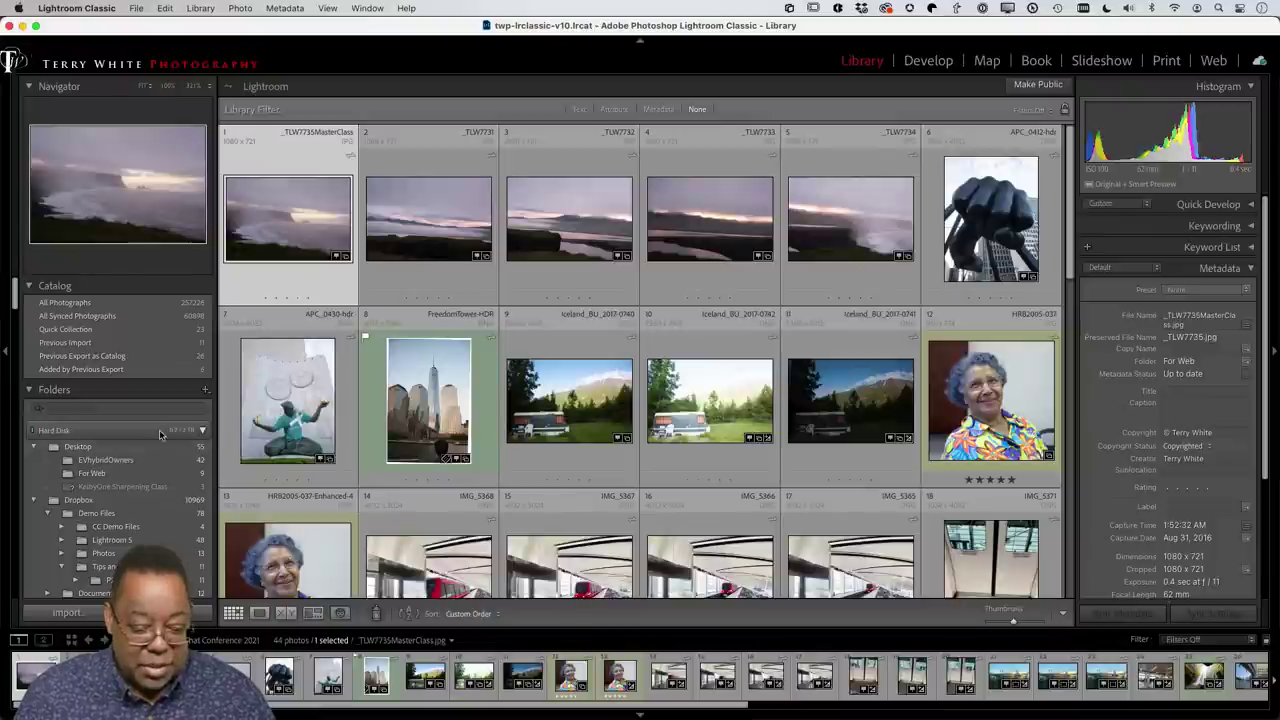
scroll(155, 425, down, 2)
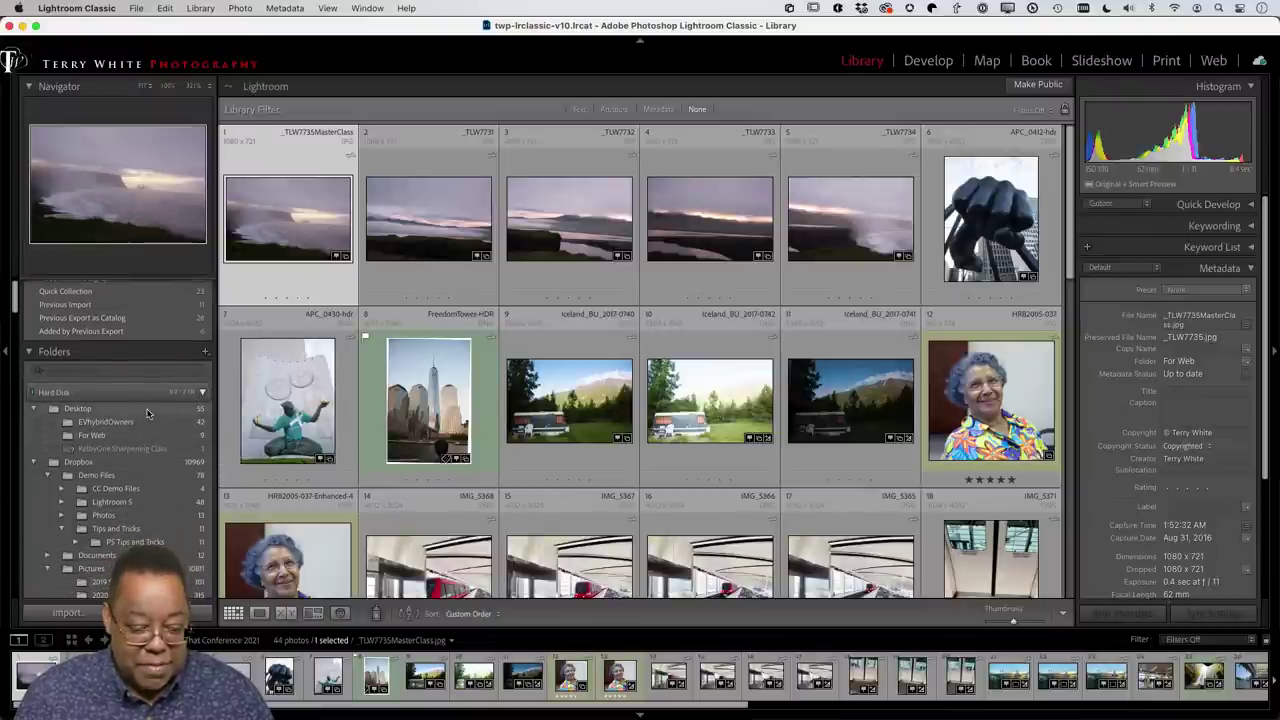
scroll(147, 413, down, 1)
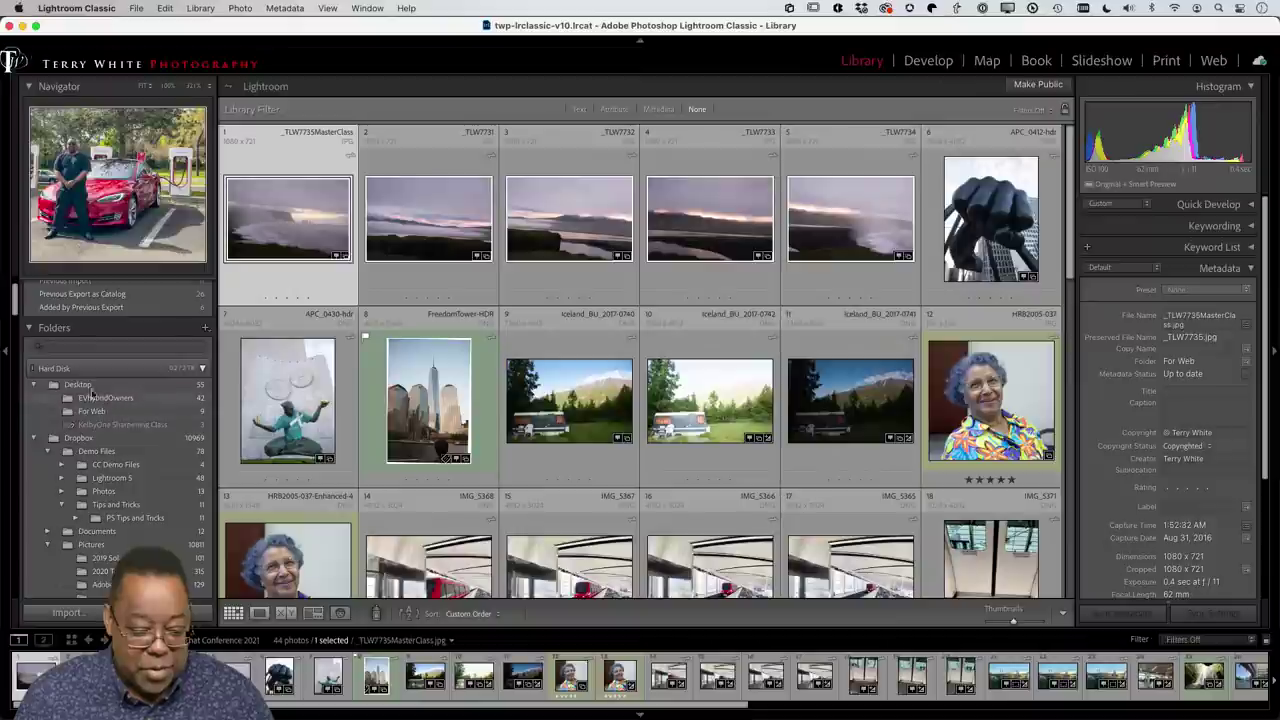
Step: Add a new Masterclass subfolder inside the Desktop folder from the Folders panel
click(84, 385)
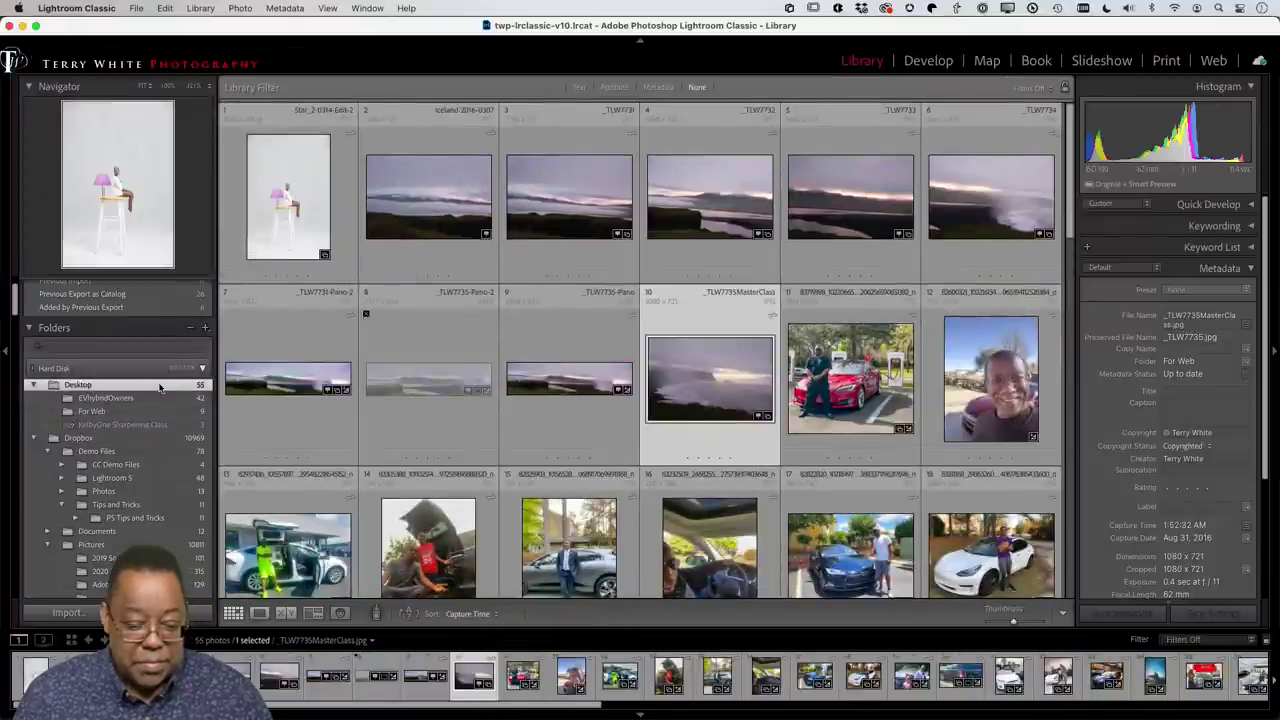
click(204, 330)
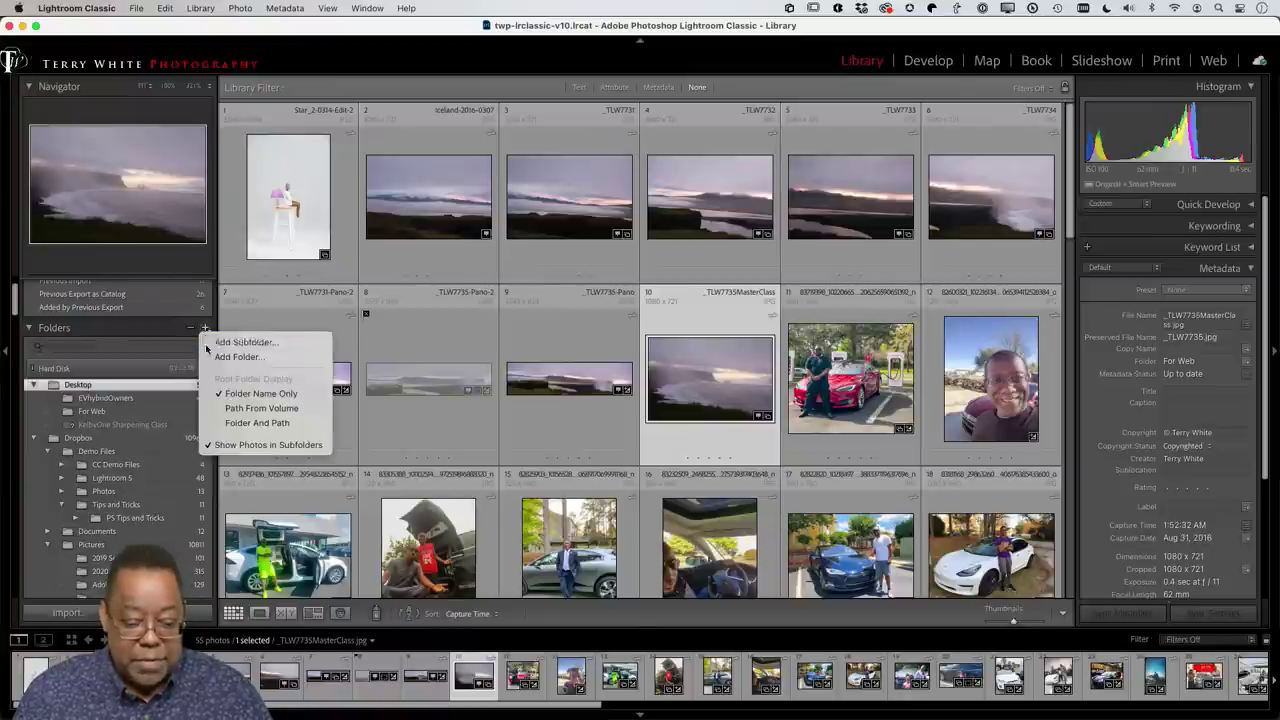
click(235, 342)
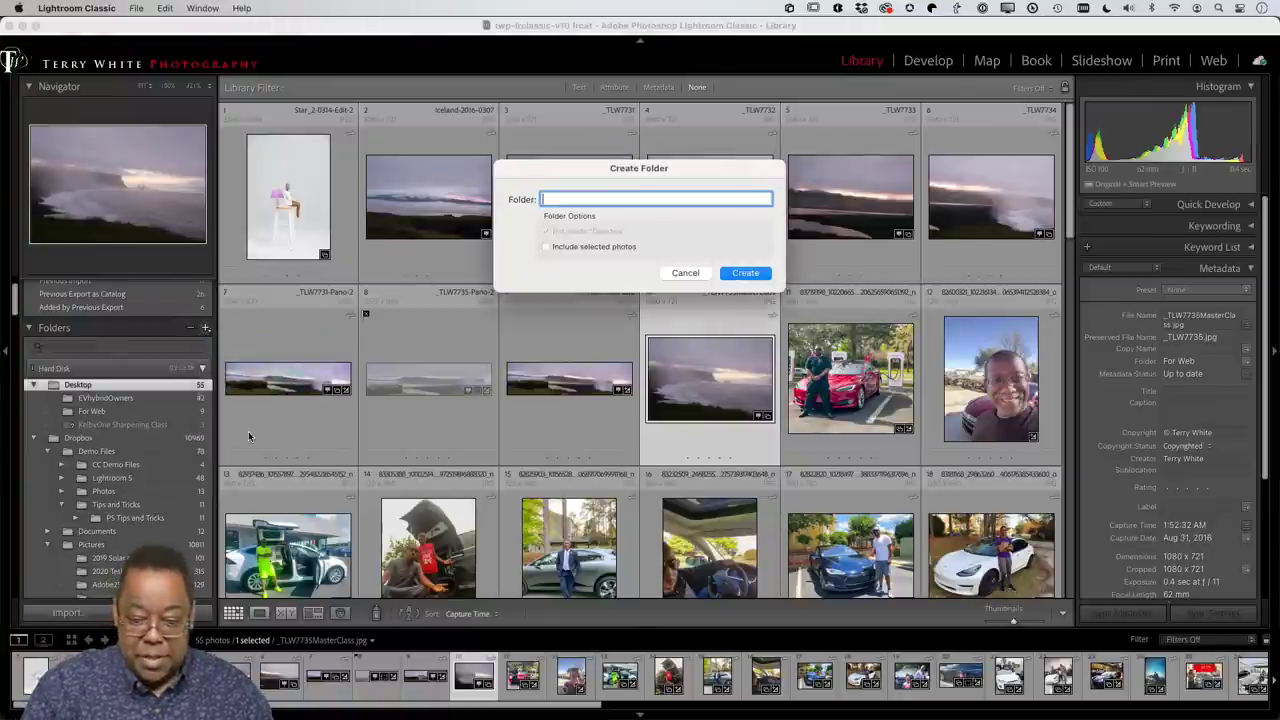
text(MasterClass)
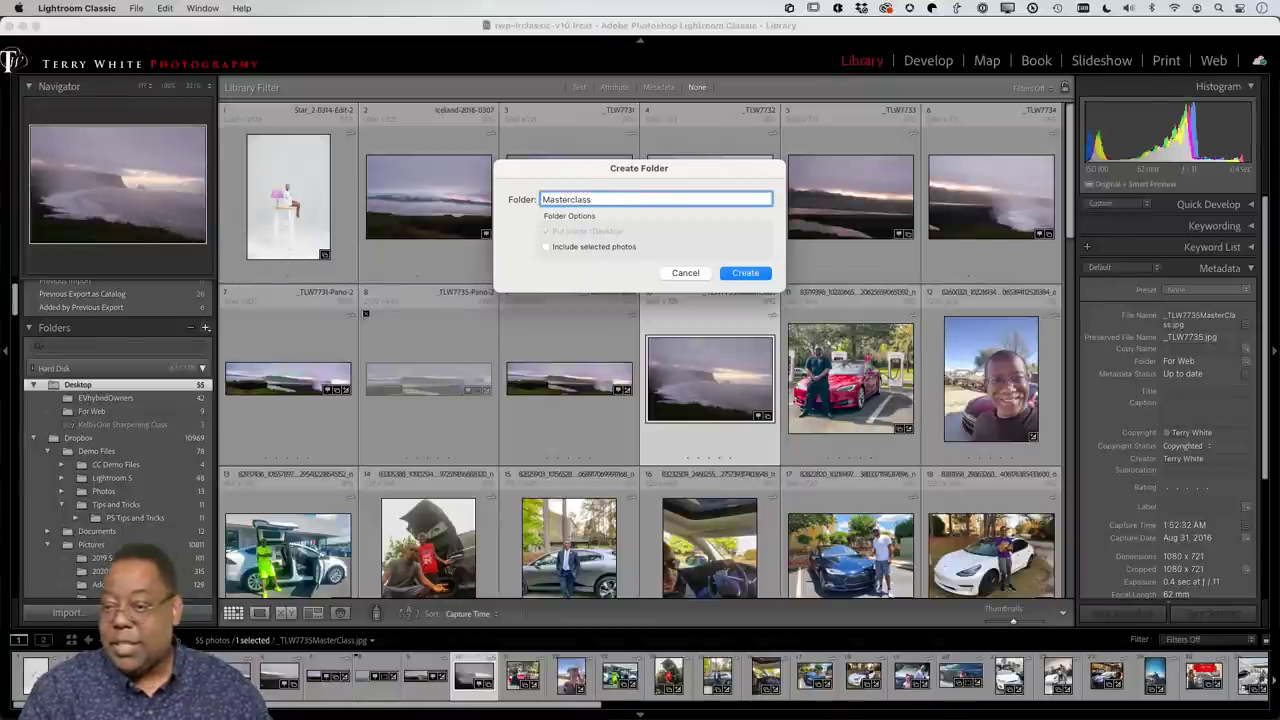
text(Shari)
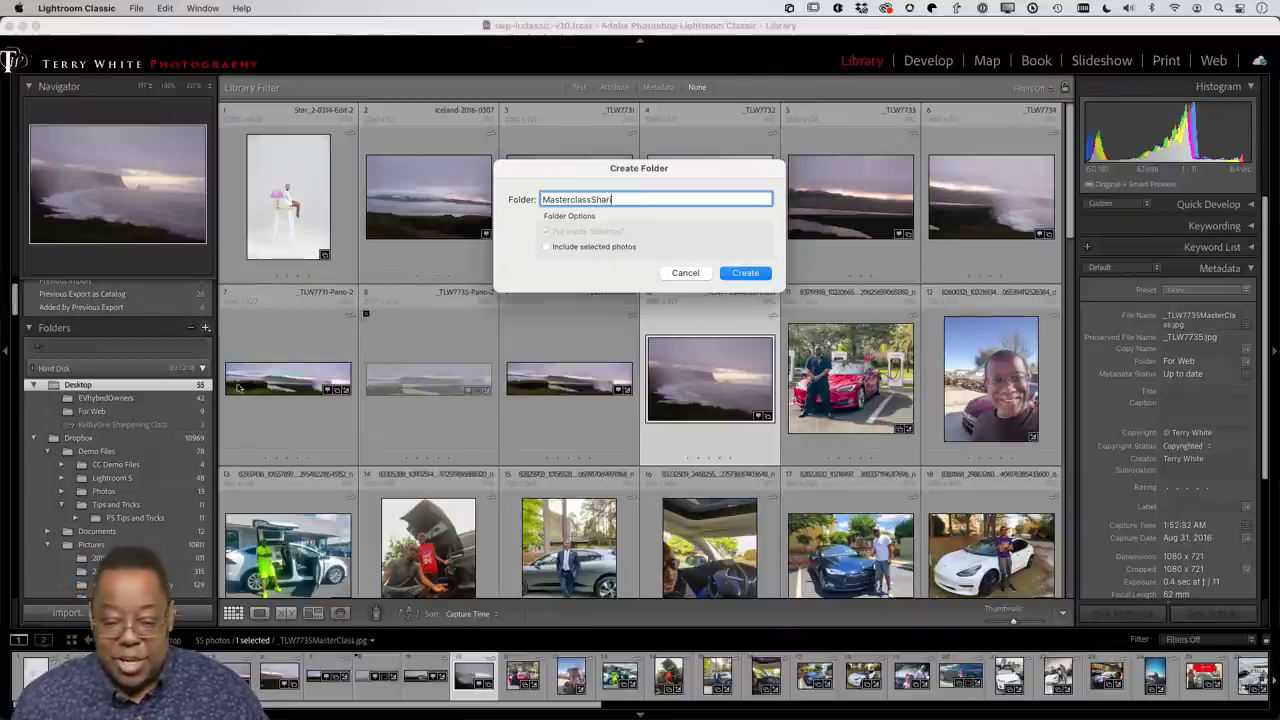
click(731, 274)
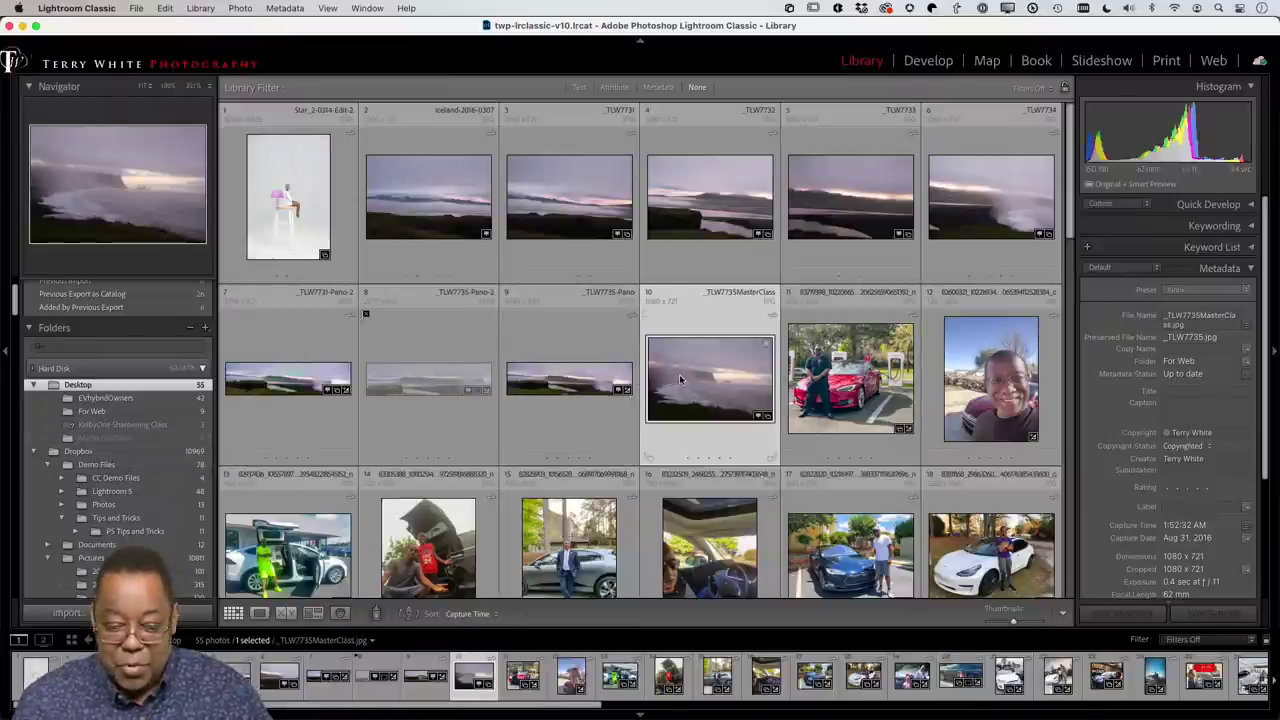
Step: Drag _TLW7735MasterClass into the new Masterclass folder, then switch to Finder
drag(684, 383, 165, 438)
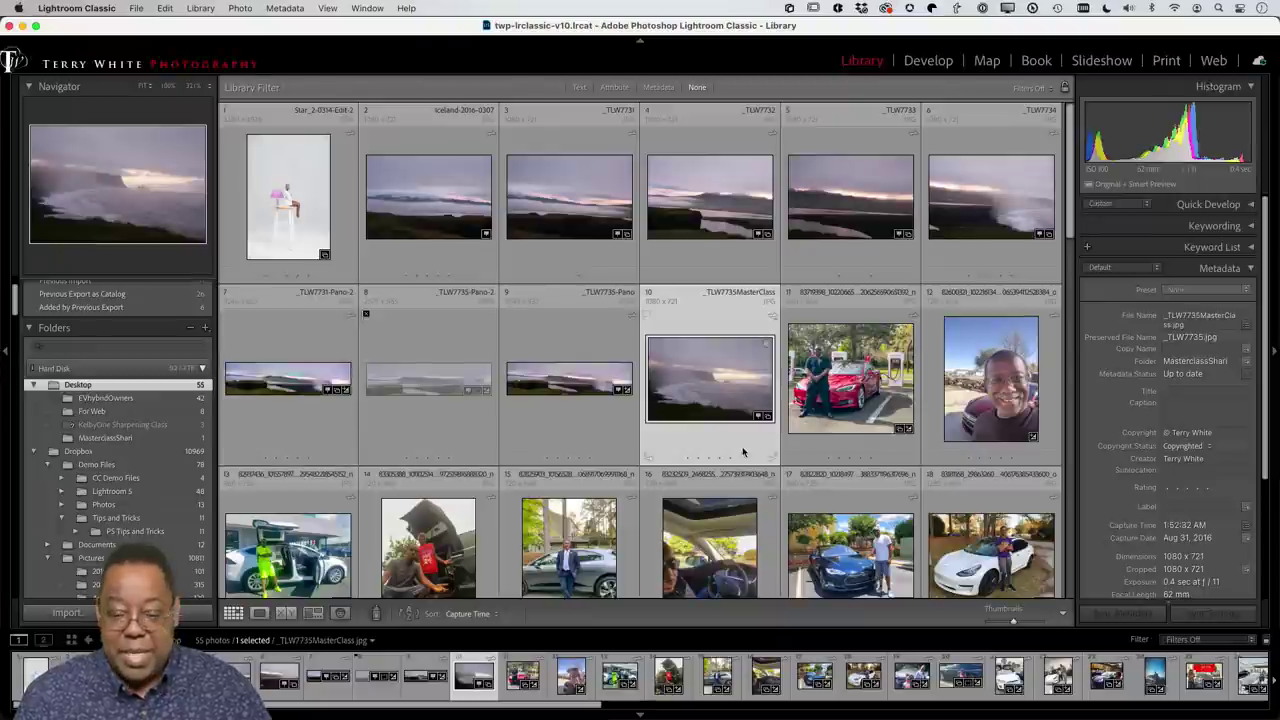
key(super+Tab)
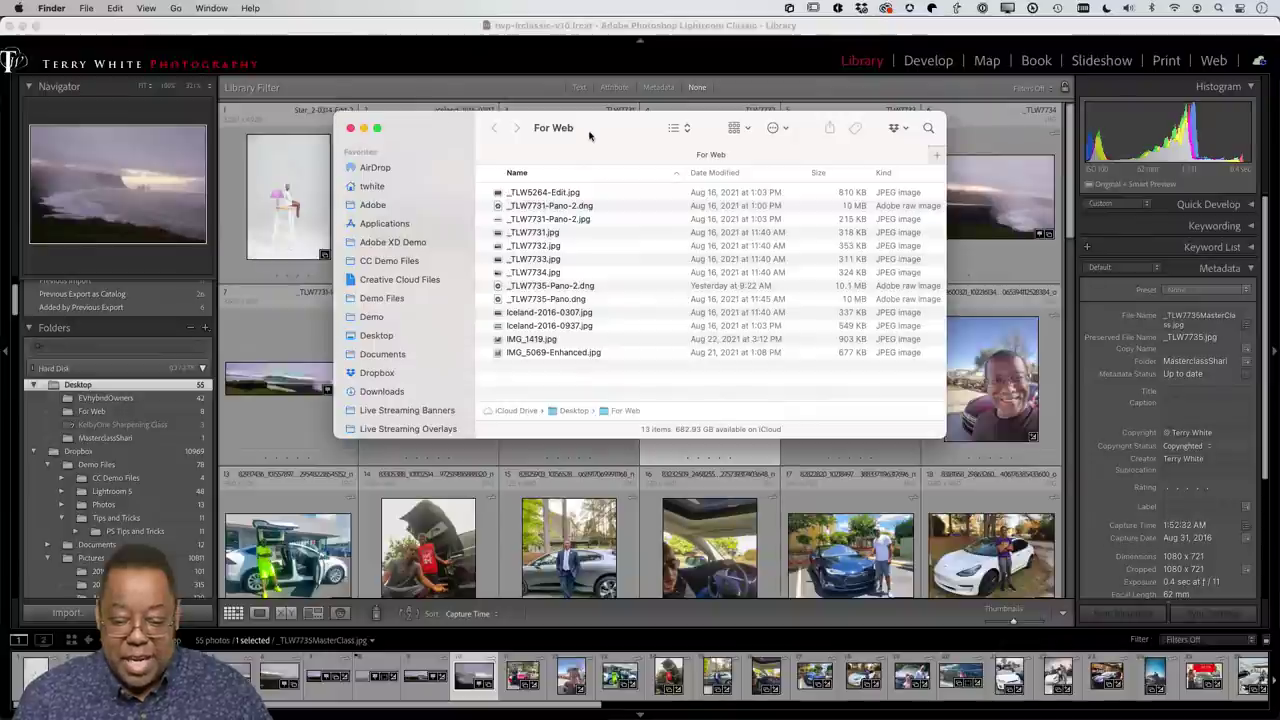
Step: Open Desktop's Masterclass folder in Finder to confirm it holds _TLW7735MasterClass.jpg, then return to Lightroom
super+click(590, 135)
click(552, 143)
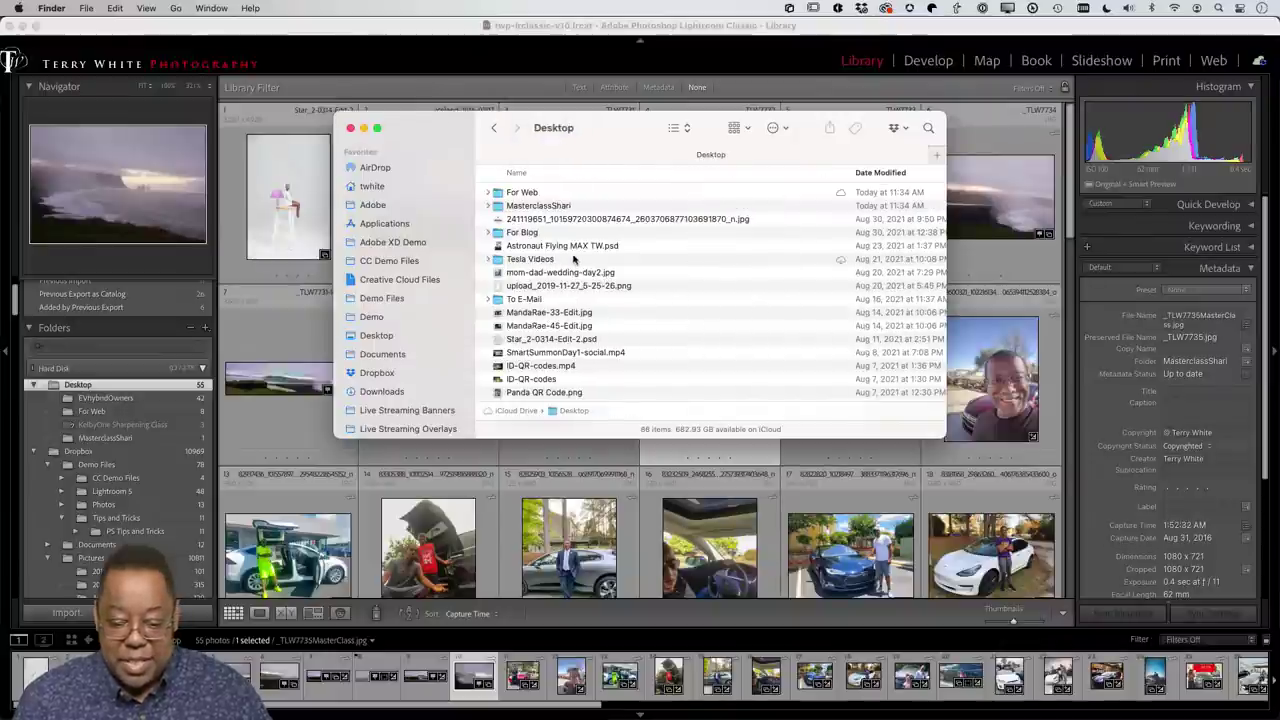
double_click(532, 206)
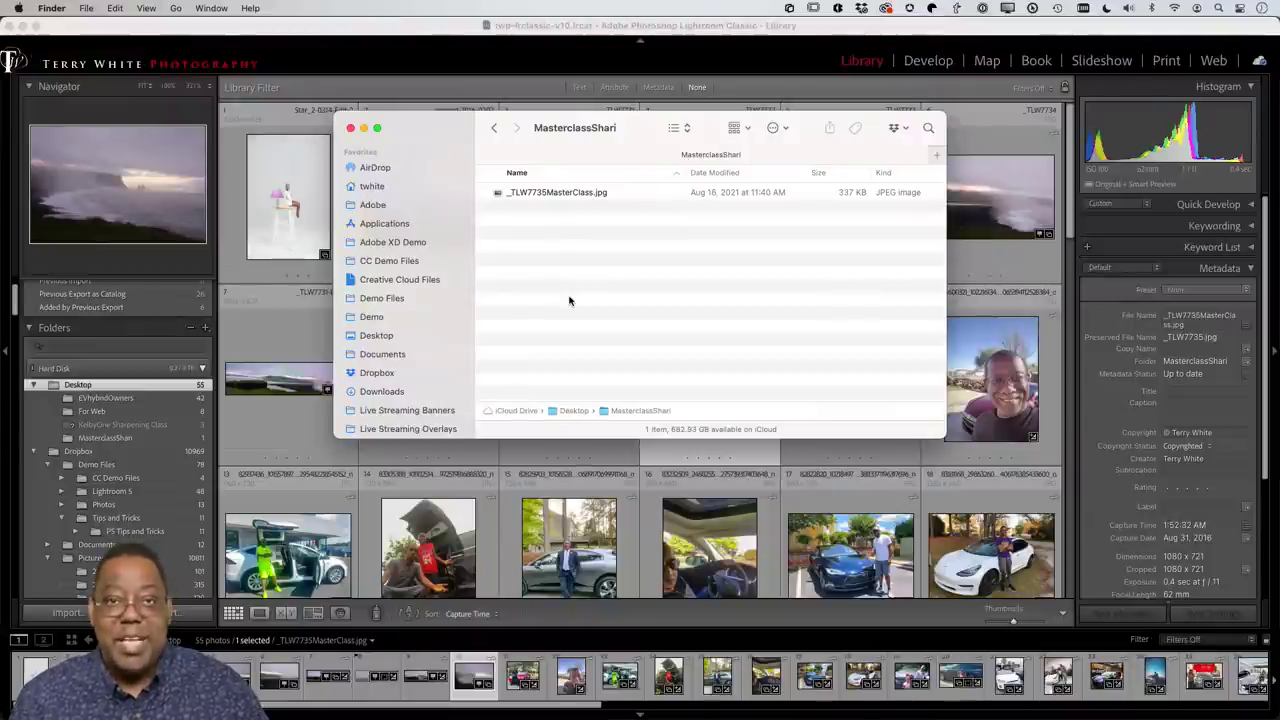
click(345, 25)
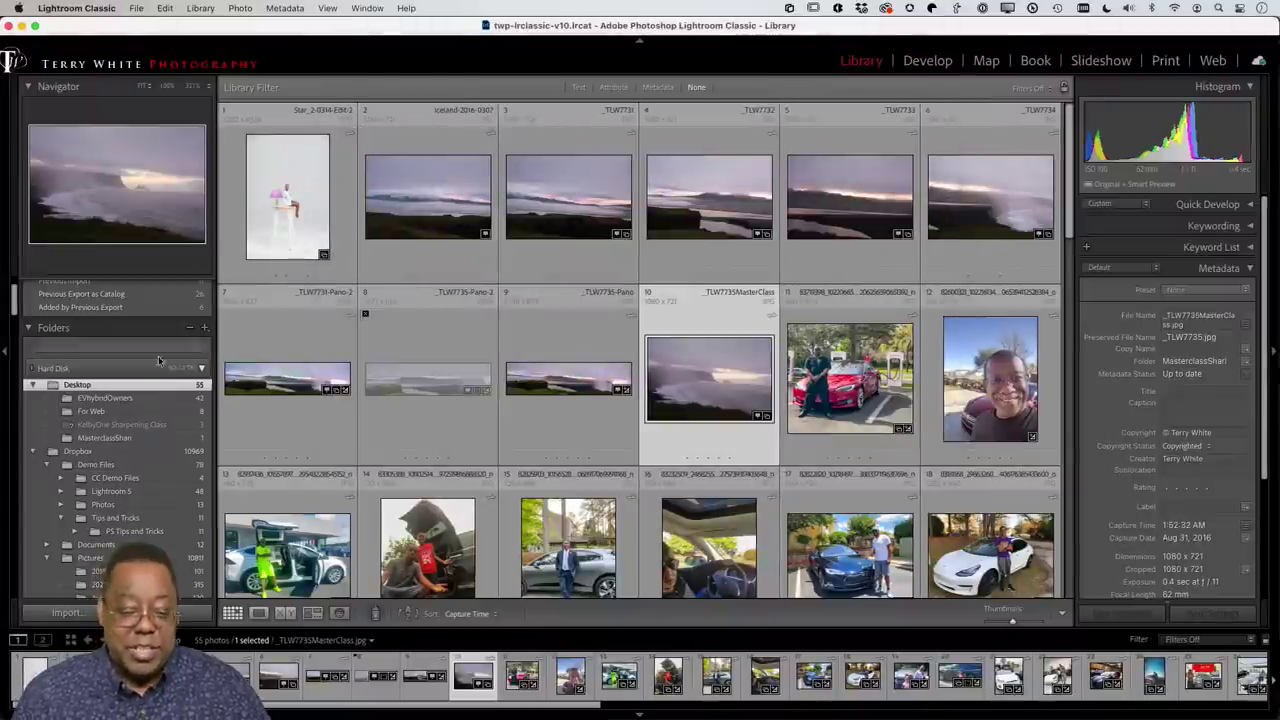
Step: Show the Rock That Conference collection and select the street photo IMG_5380
scroll(140, 380, down, 10)
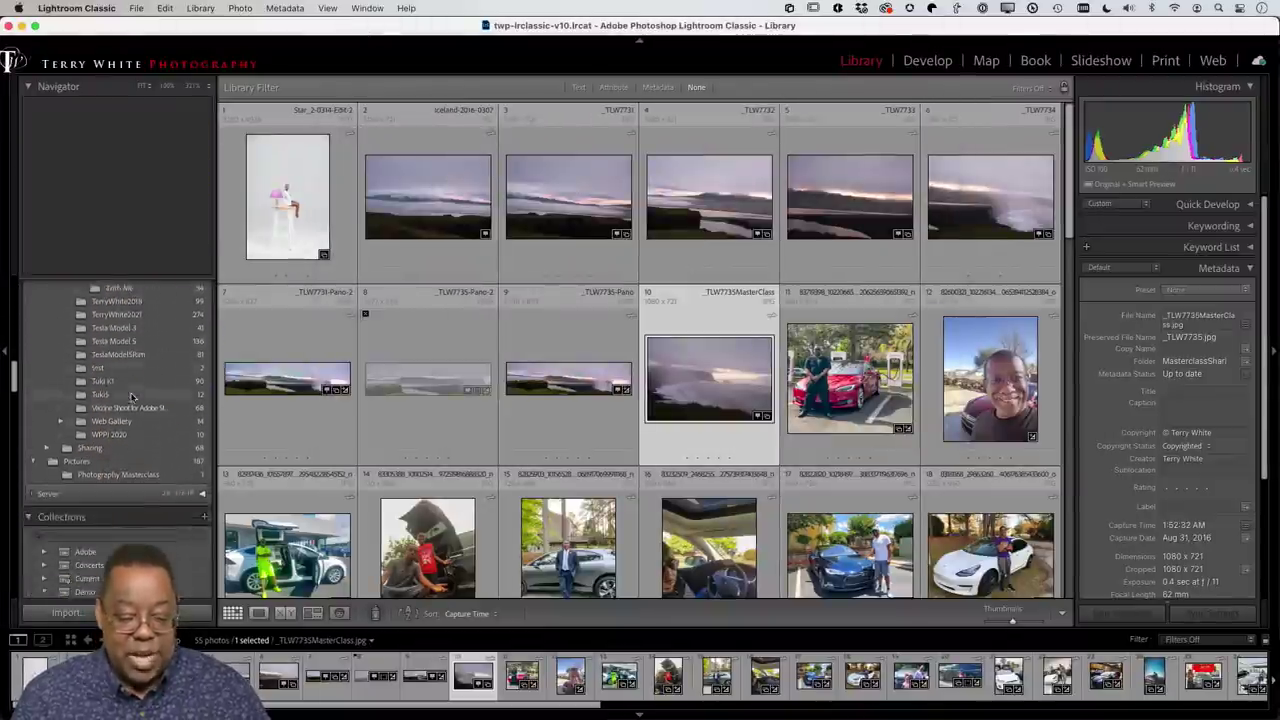
scroll(135, 420, down, 8)
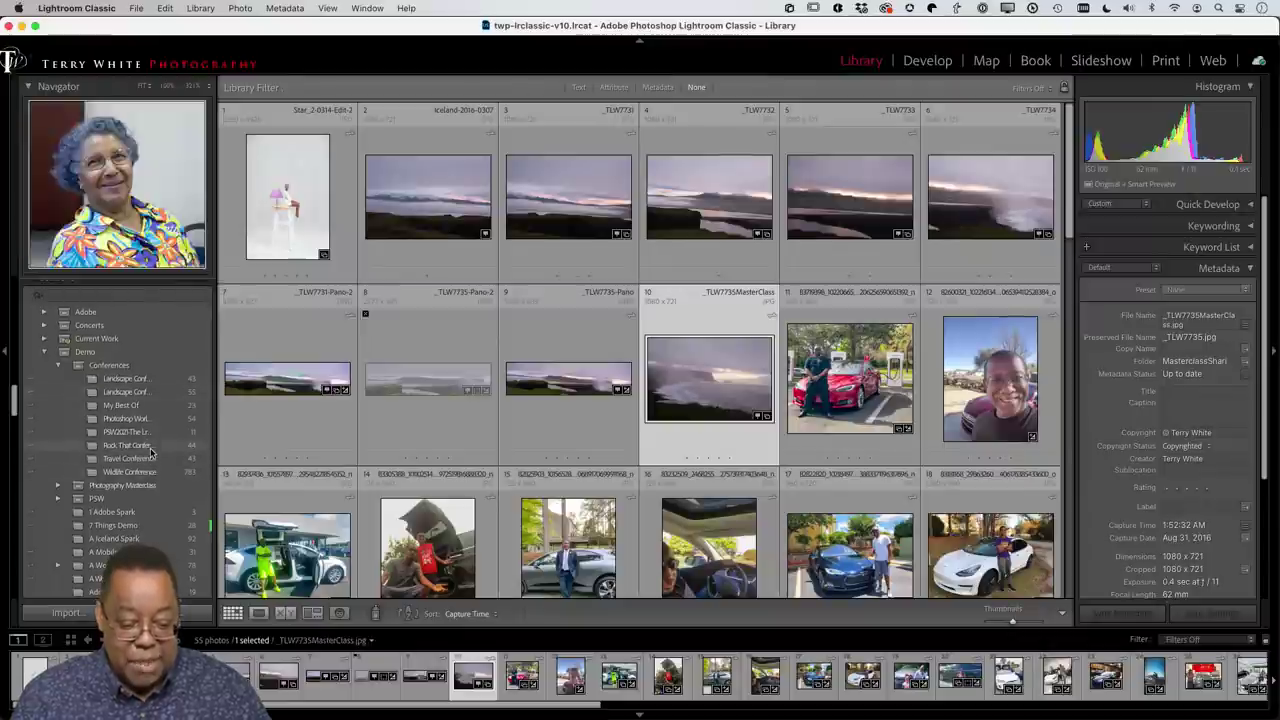
click(150, 450)
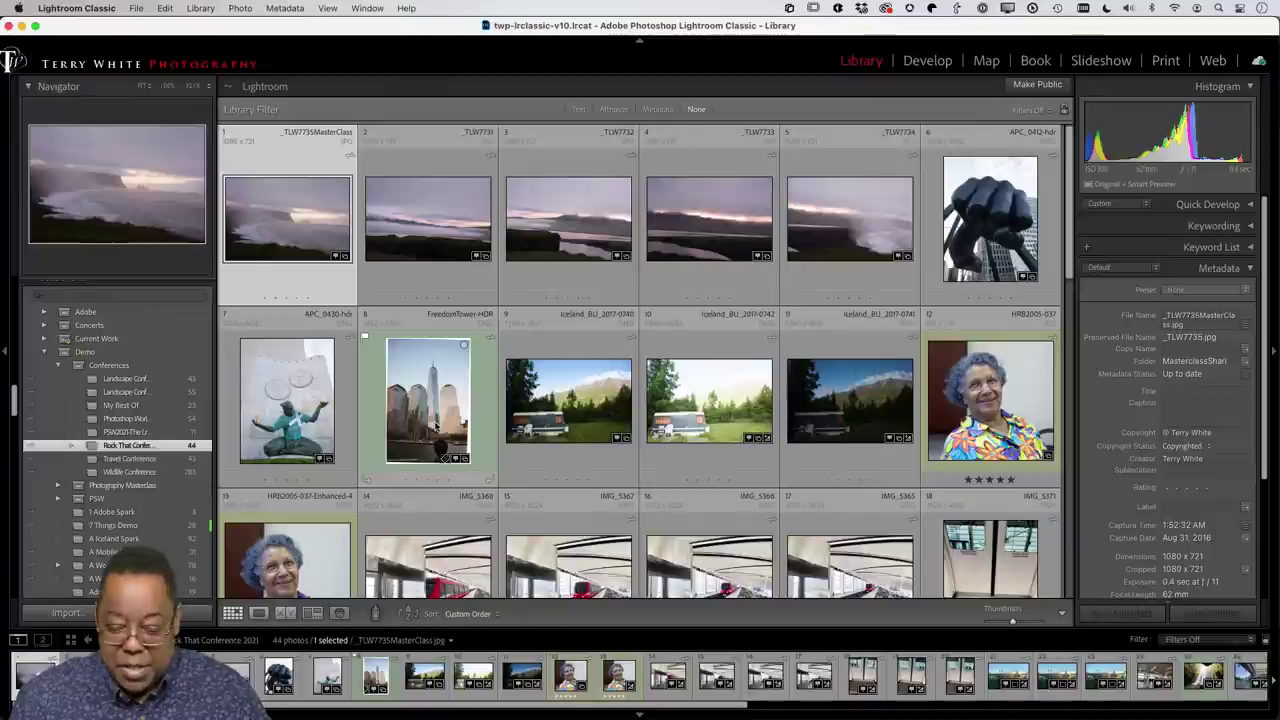
scroll(463, 441, down, 5)
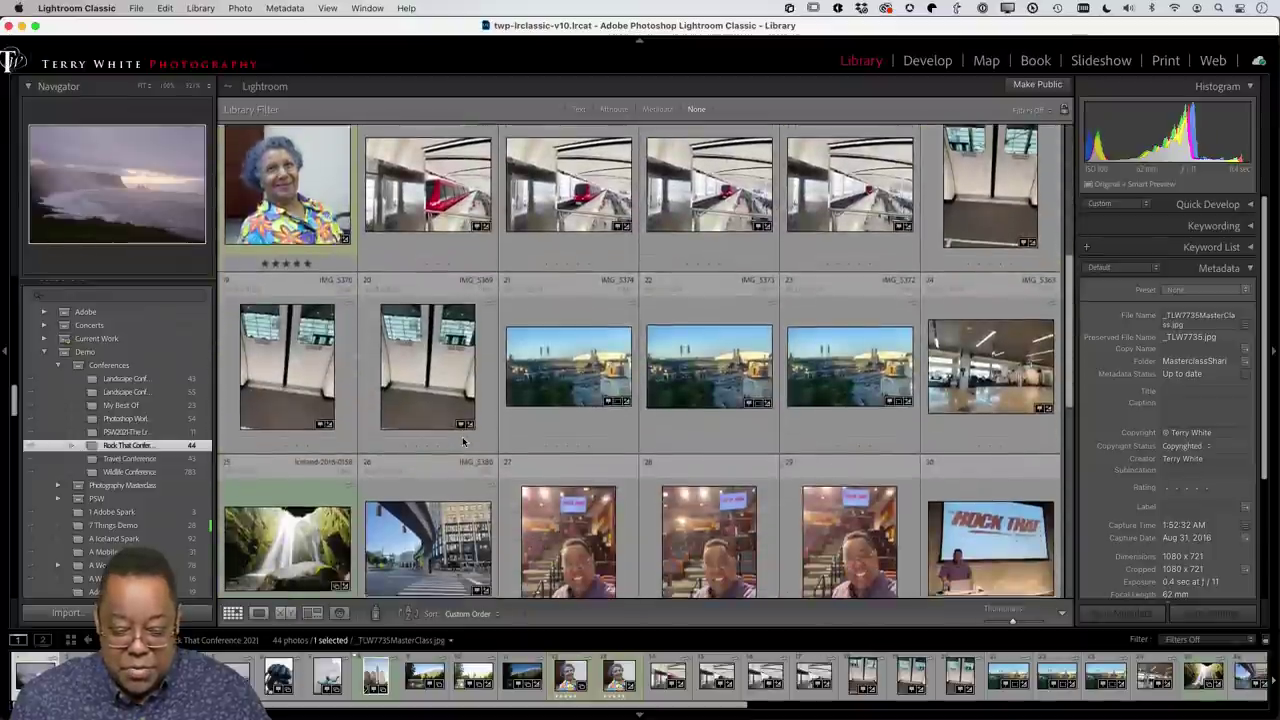
scroll(463, 441, up, 1)
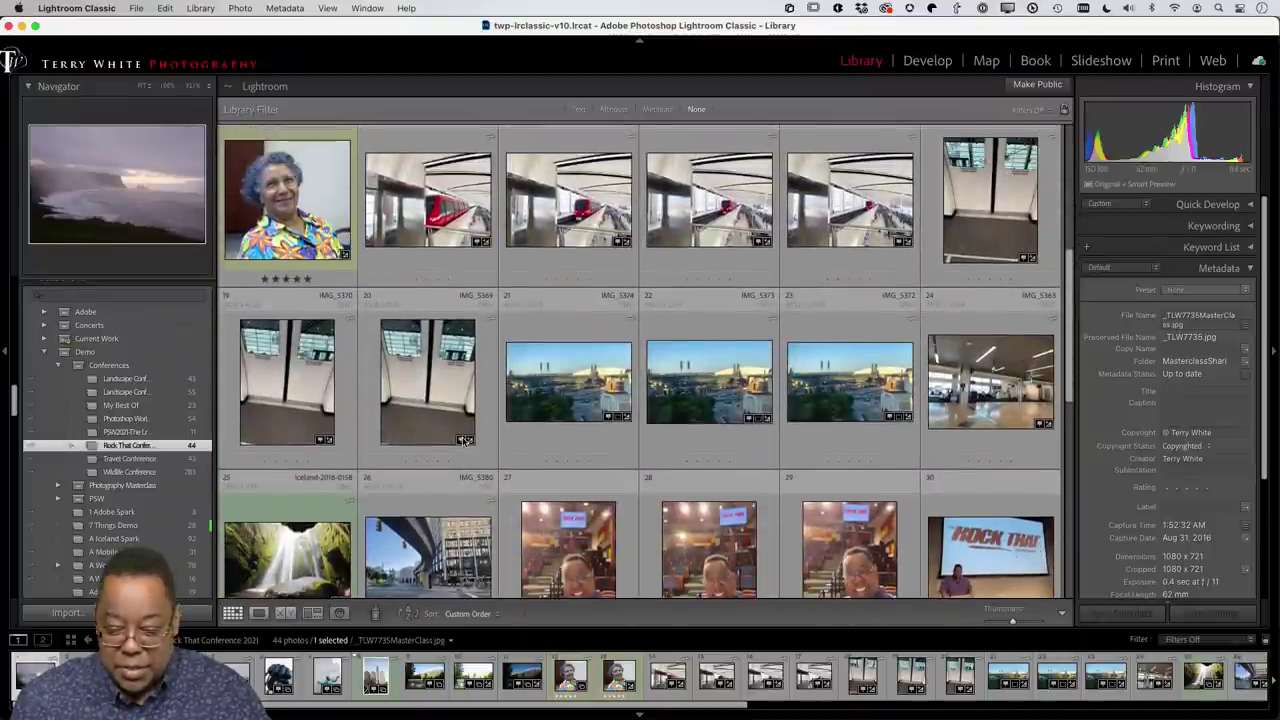
click(463, 526)
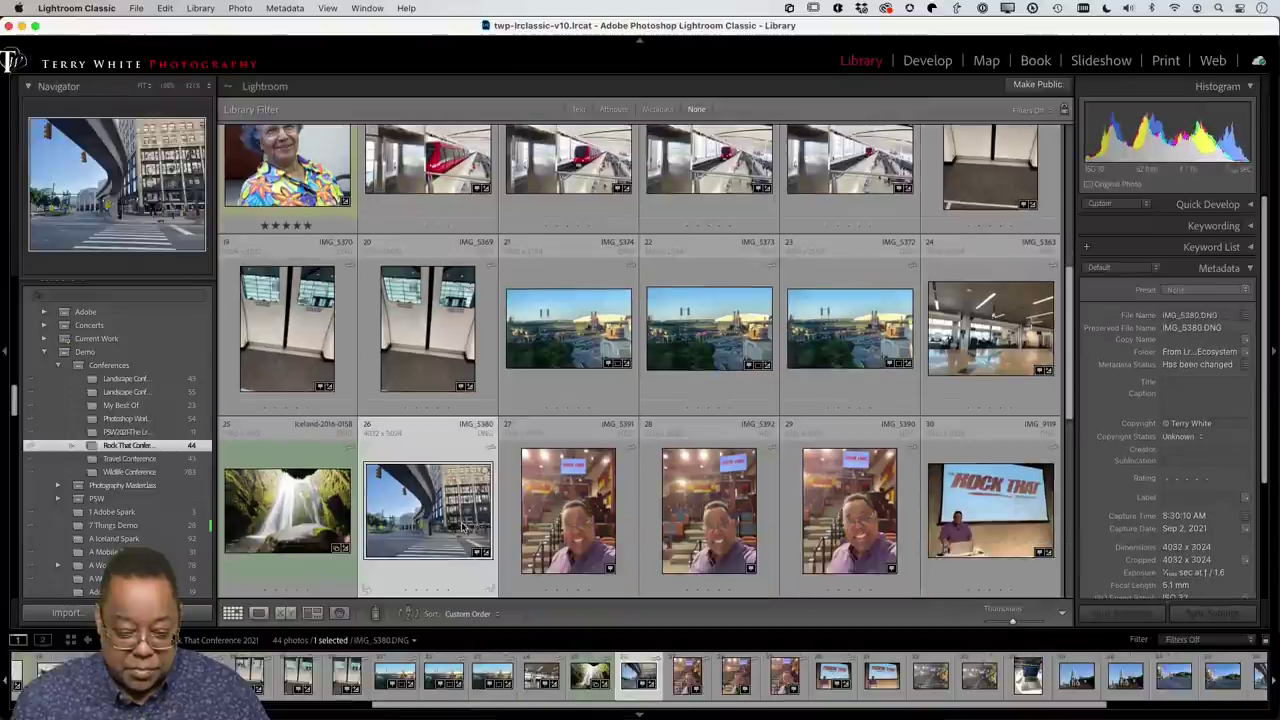
key(d)
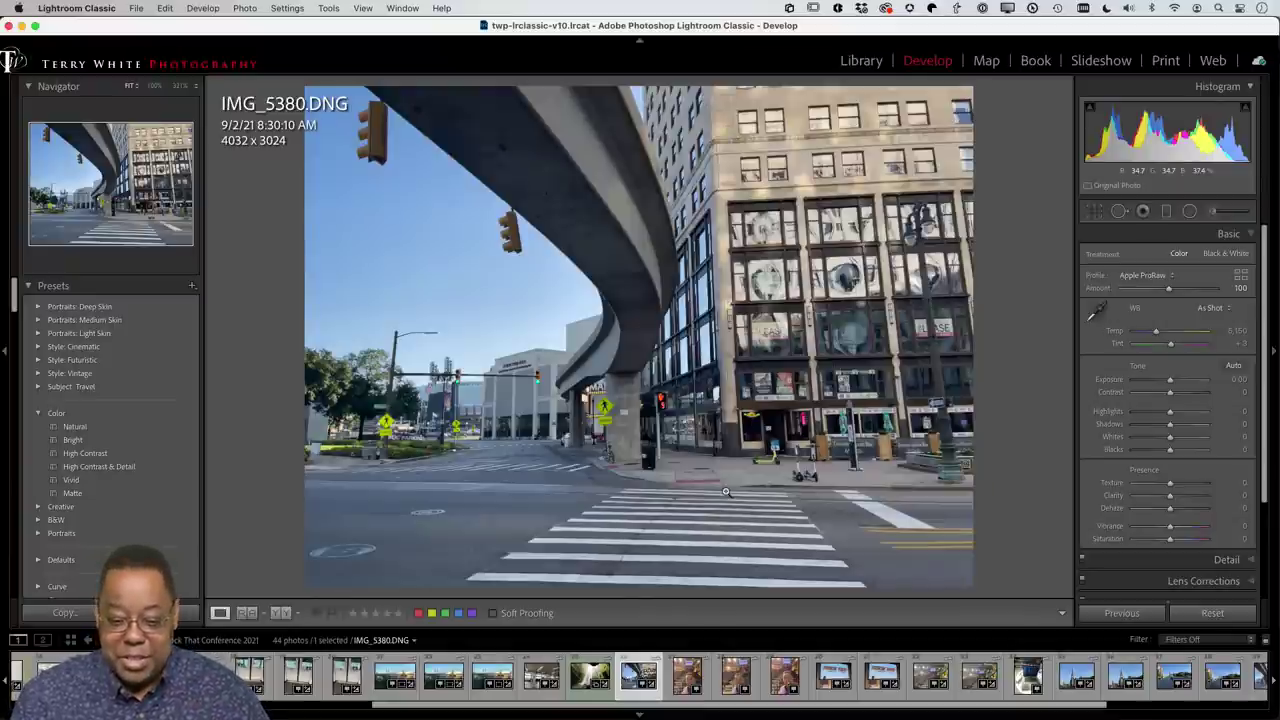
key(g)
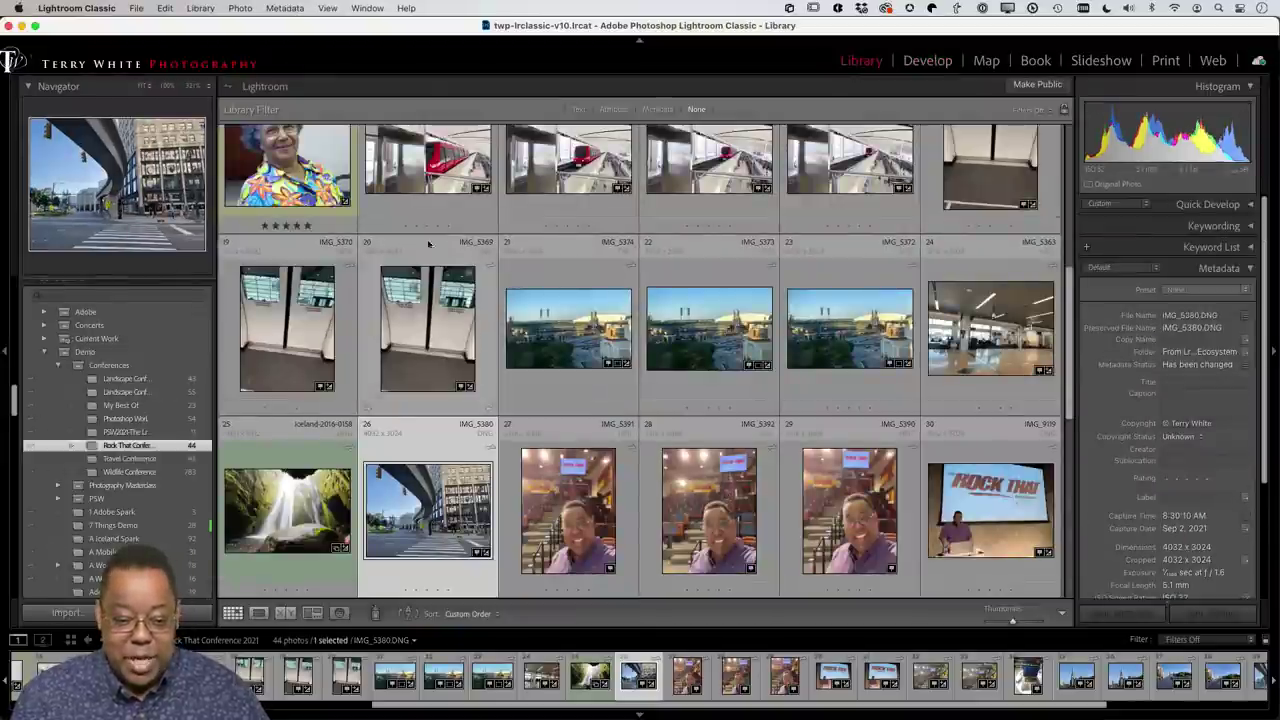
Step: Create a virtual copy of IMG_5380 from the Photo menu, adding Copy 1 to the collection
click(200, 8)
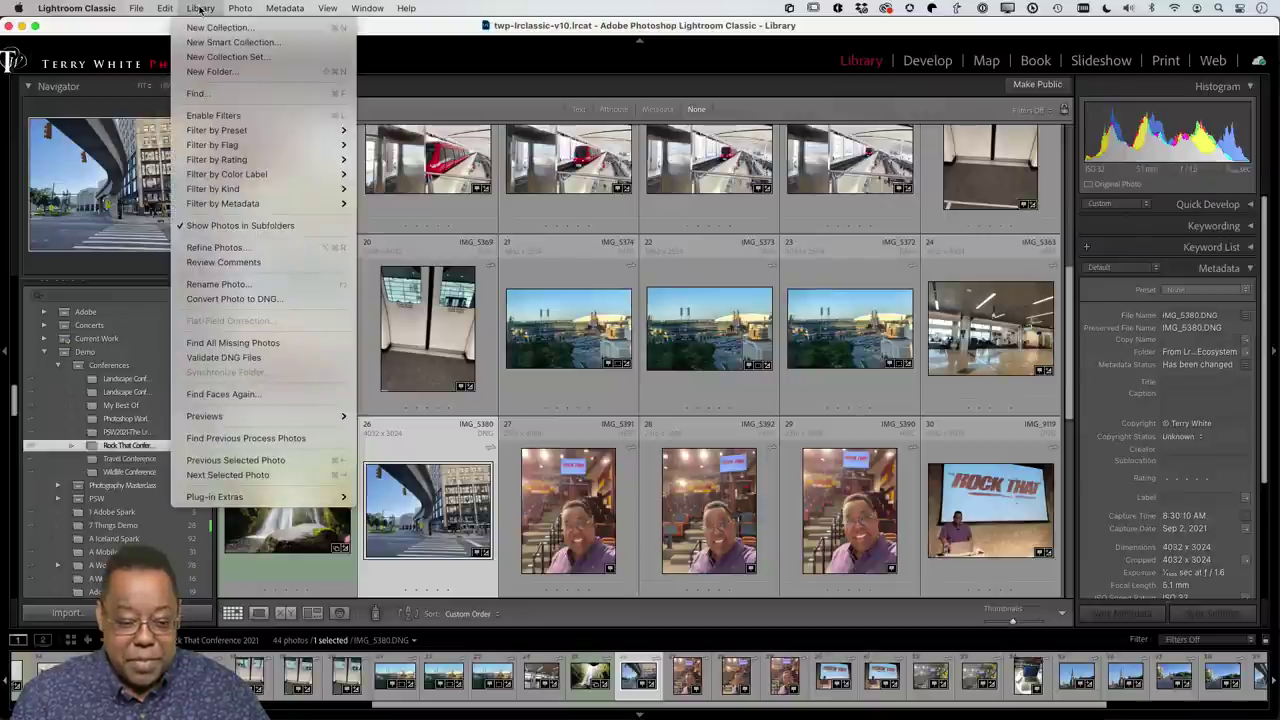
mouse_move(250, 7)
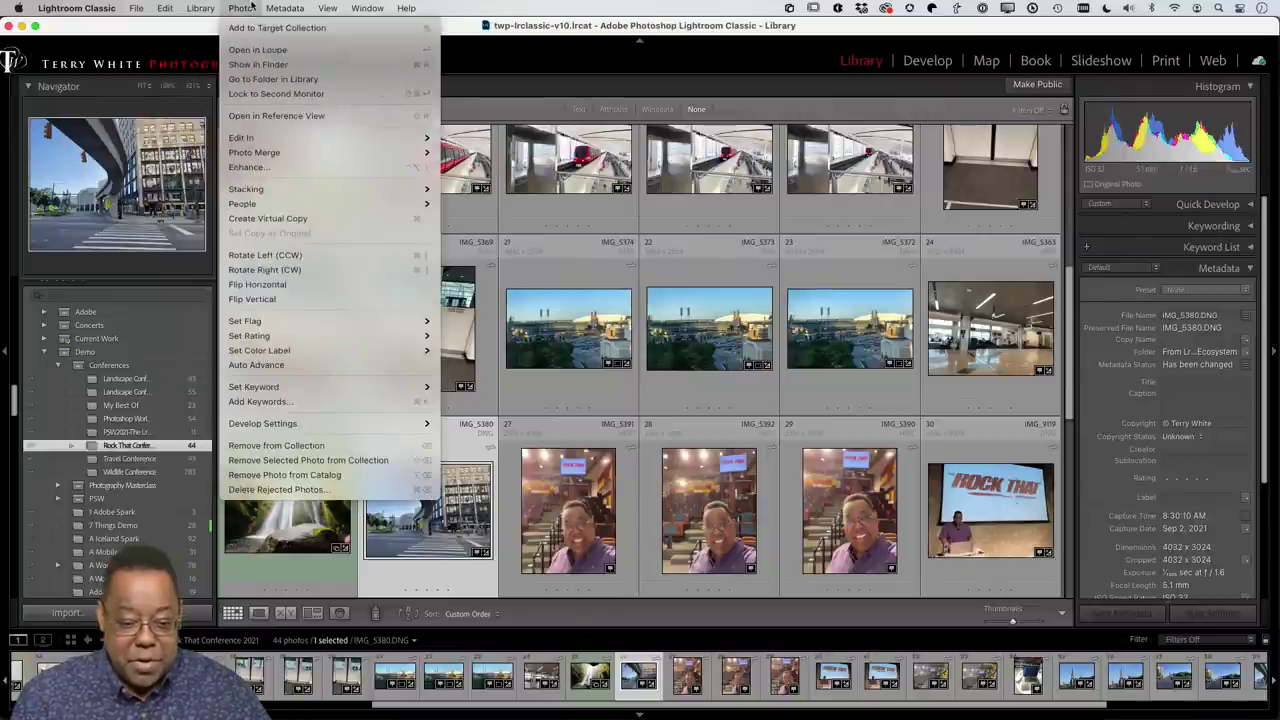
click(296, 219)
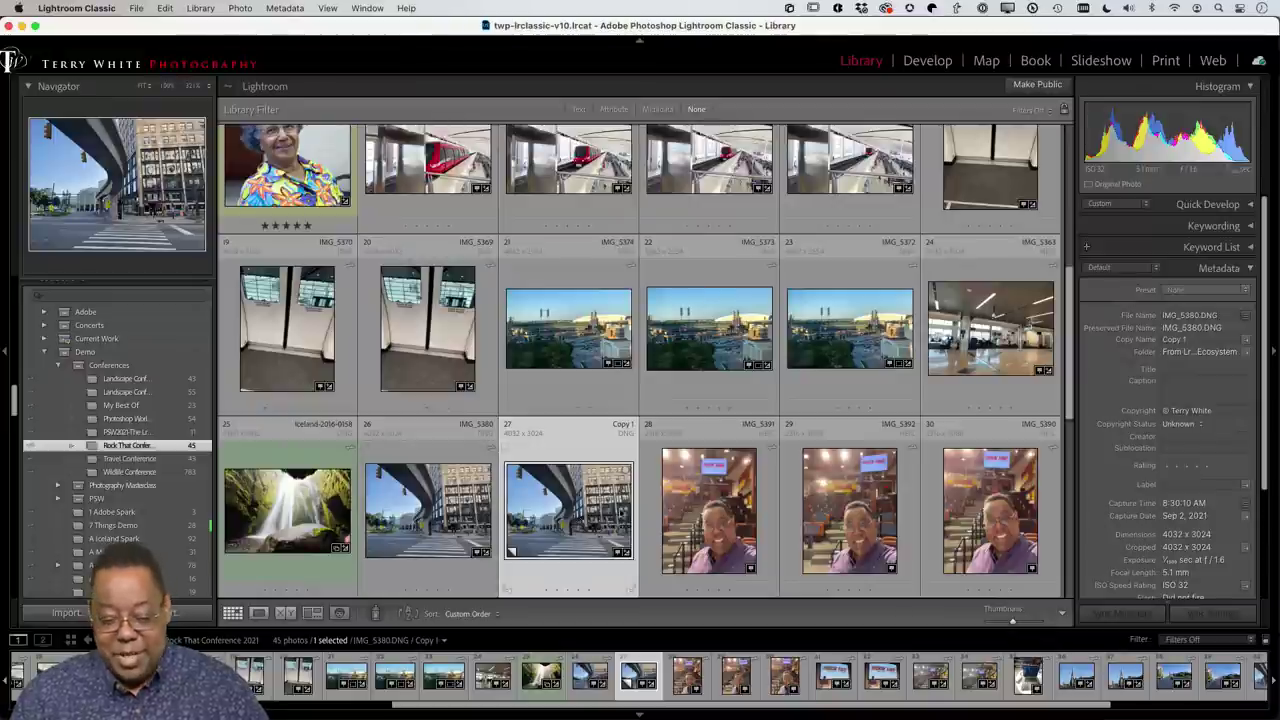
Step: Open Copy 1 in Develop and apply Auto Upright perspective correction
key(d)
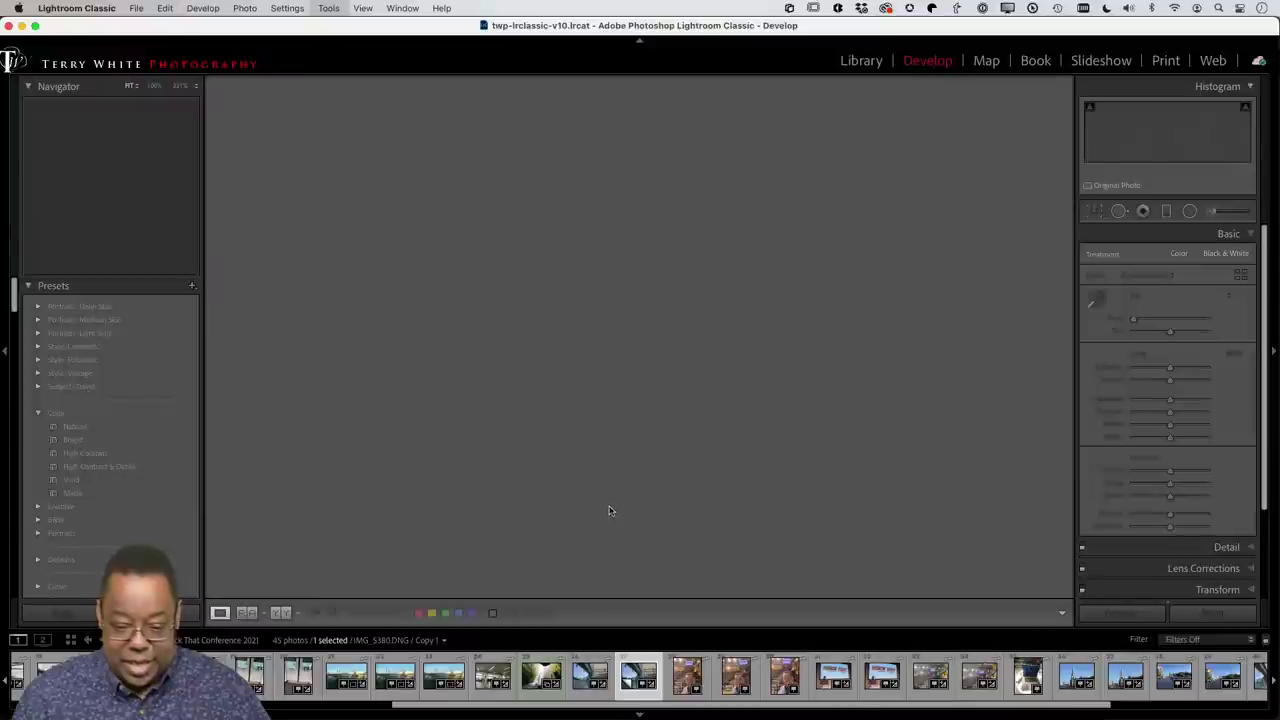
scroll(1170, 518, down, 2)
scroll(1170, 518, down, 3)
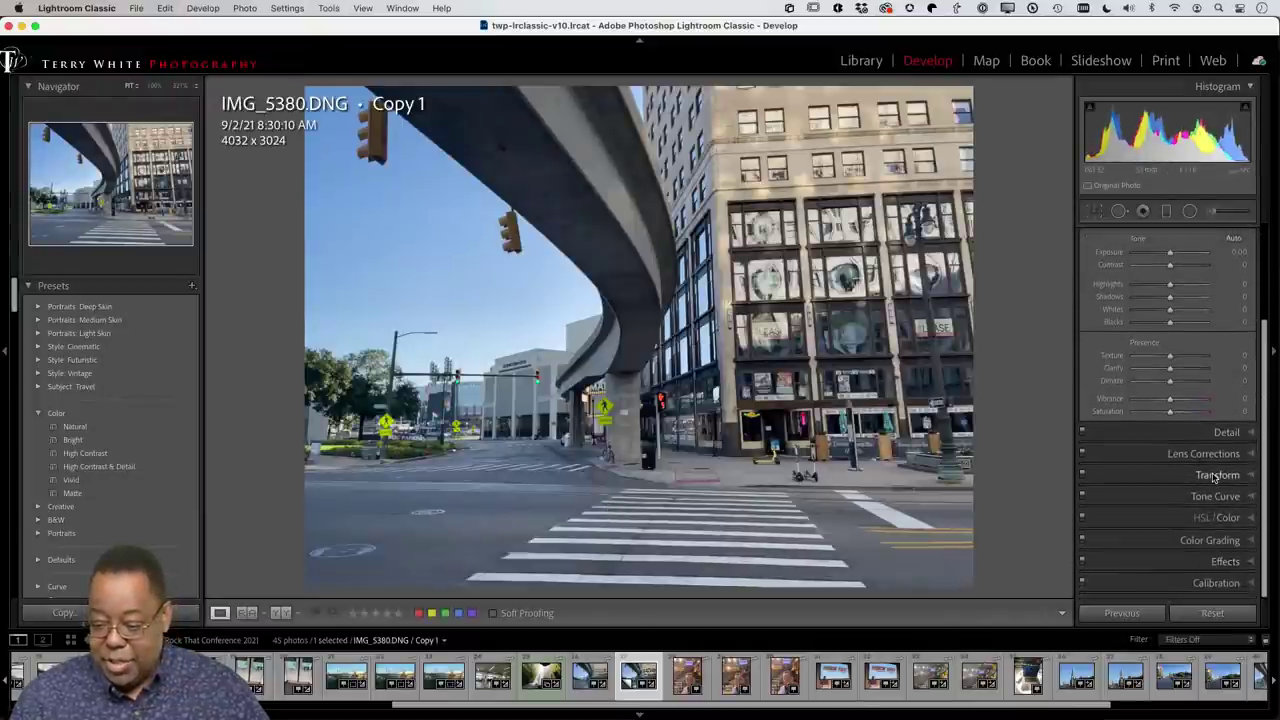
click(1217, 475)
click(1166, 281)
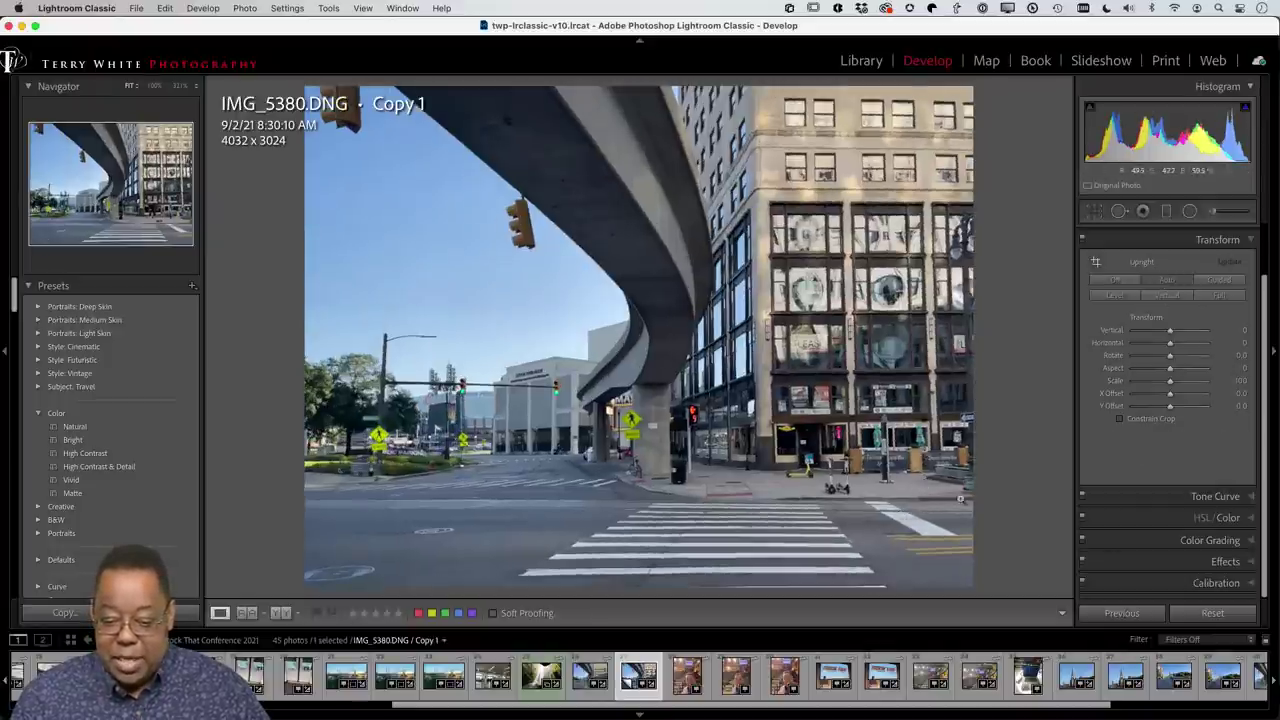
Step: Give Copy 1 Daylight white balance, auto tone, more Texture and Vibrance +56, then view the original
scroll(1190, 288, up, 2)
scroll(1190, 288, up, 10)
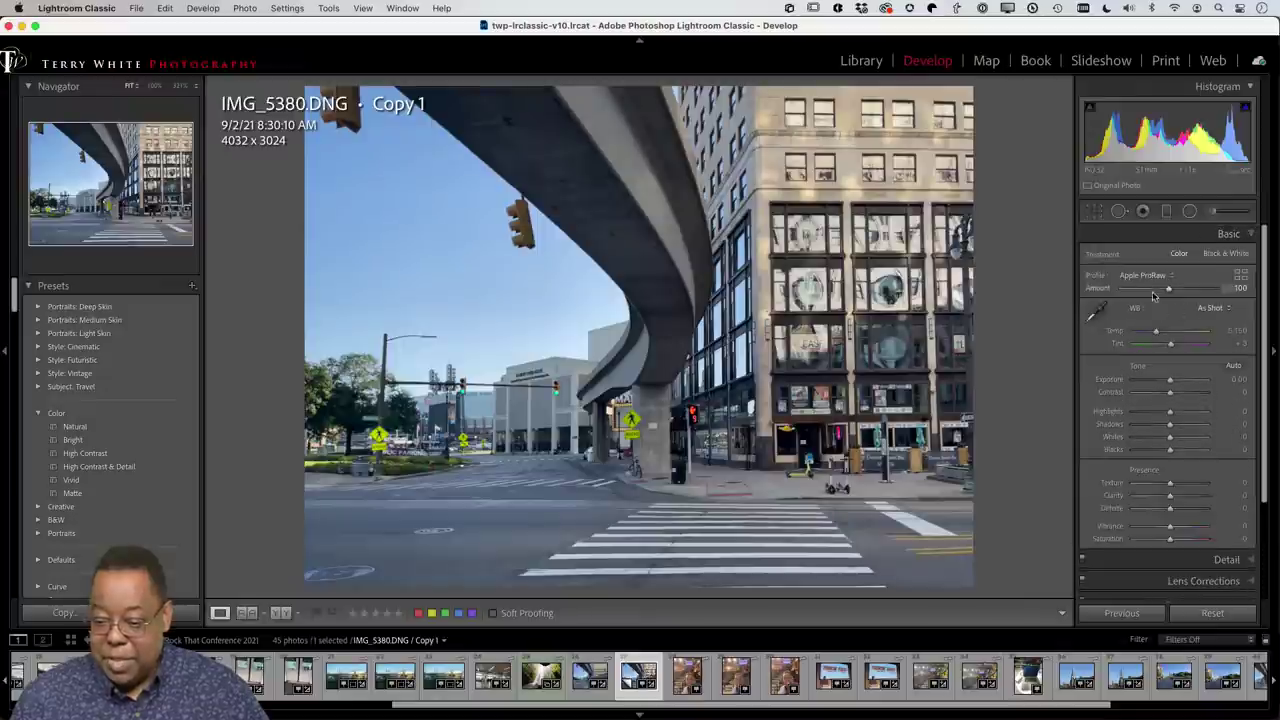
click(1210, 308)
click(1210, 338)
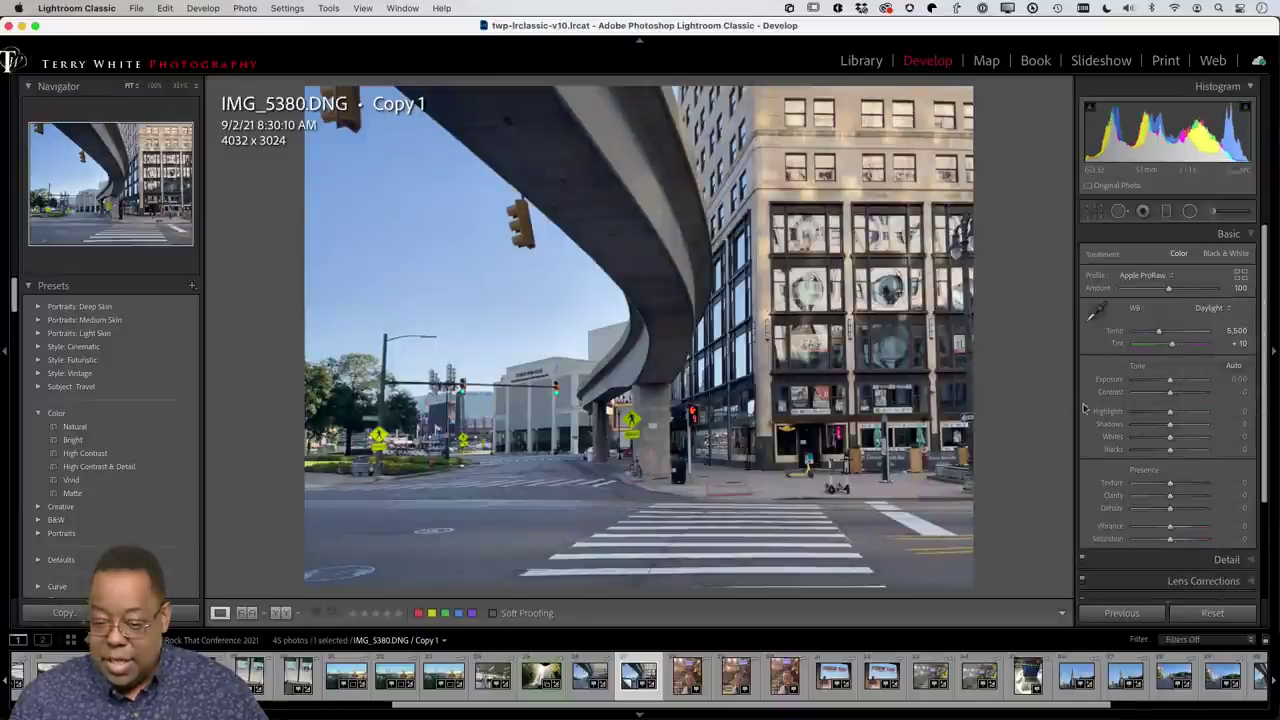
click(1234, 366)
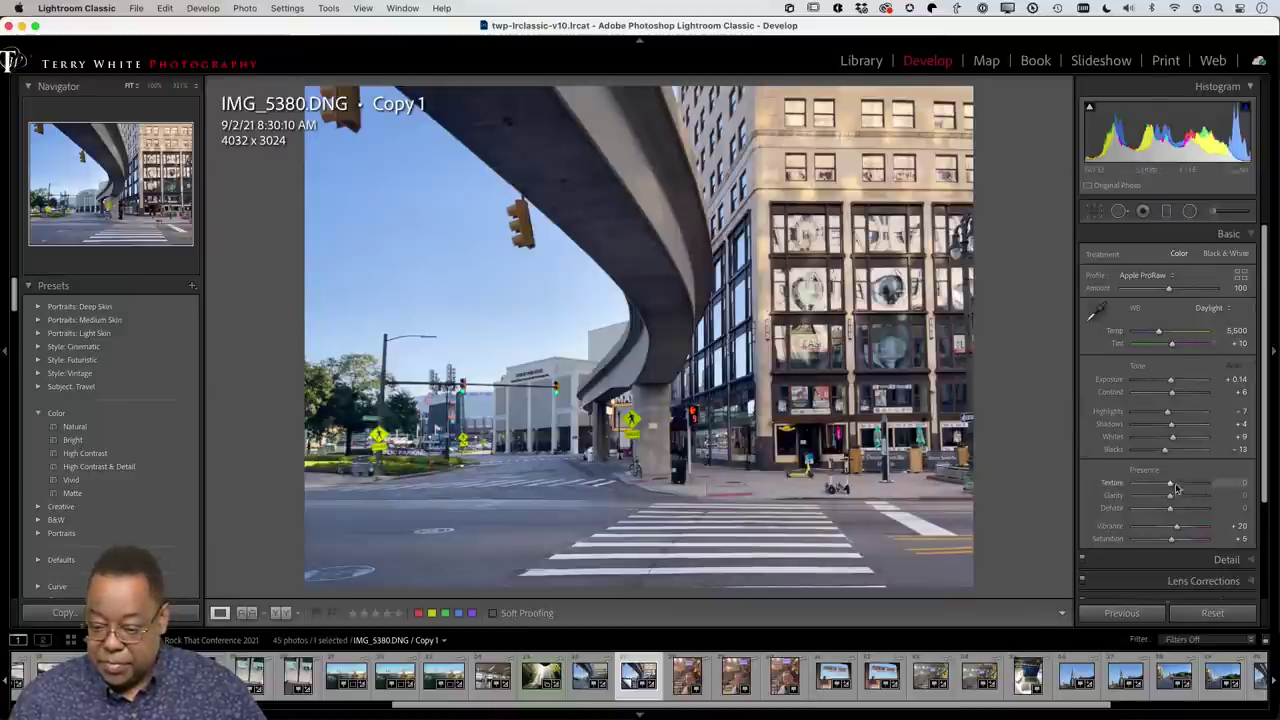
drag(1172, 485, 1182, 483)
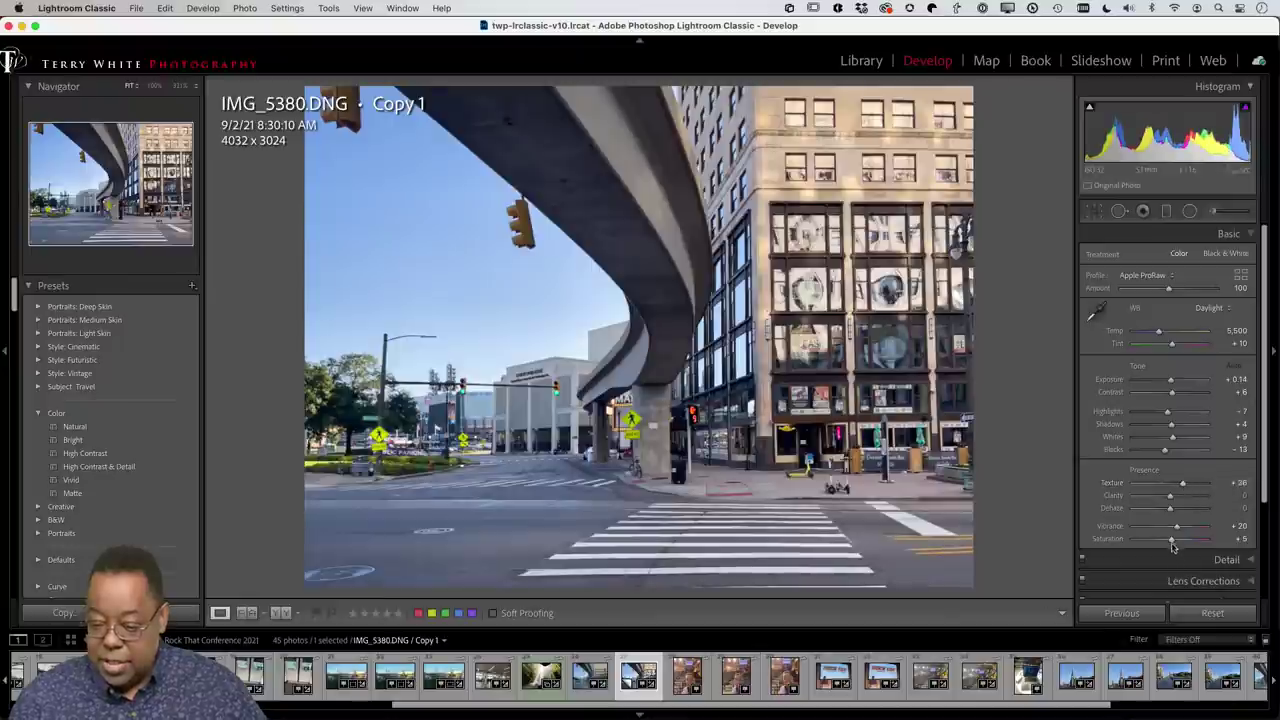
drag(1178, 531, 1191, 527)
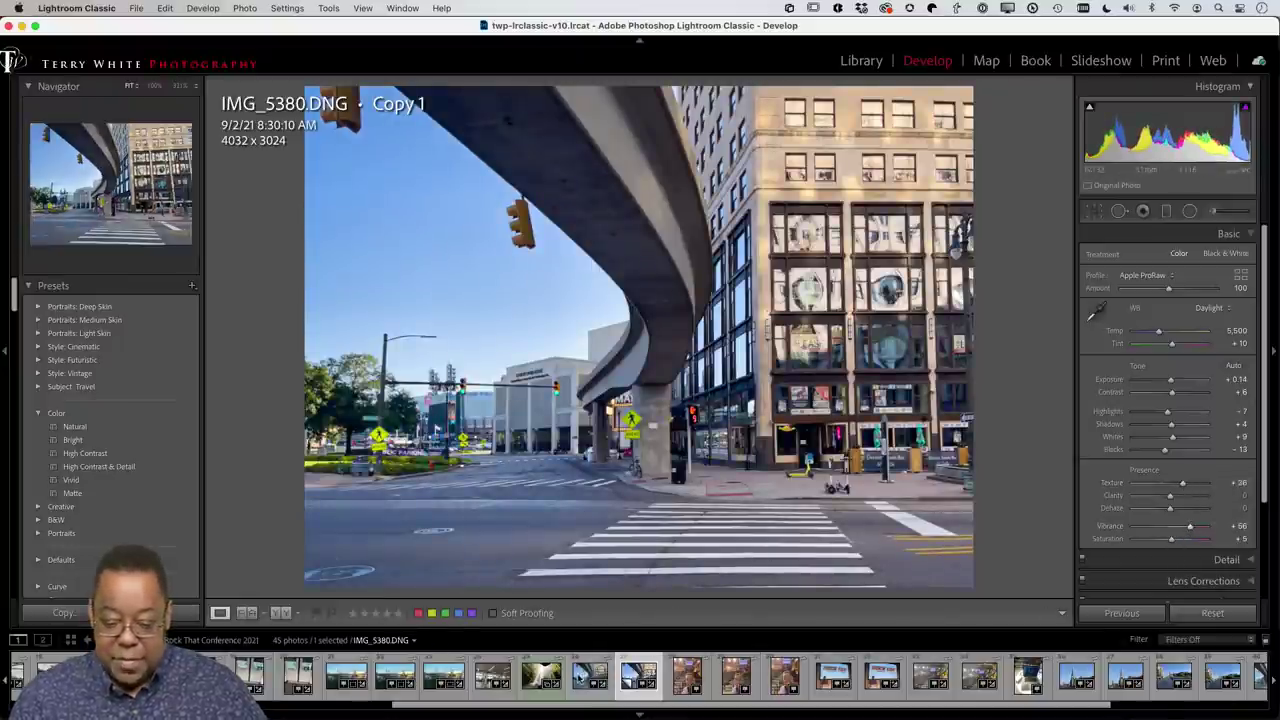
click(578, 678)
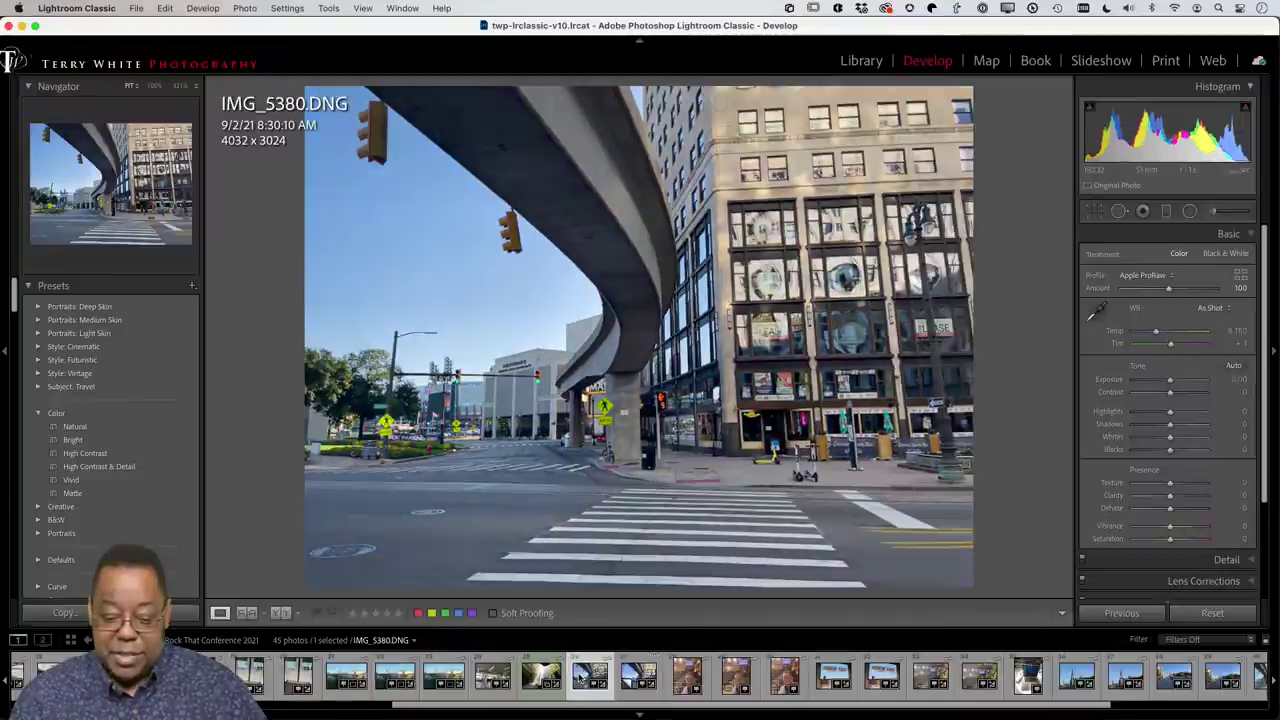
Step: Compare the edited Copy 1 with the unedited original, then return to the Library grid
click(634, 677)
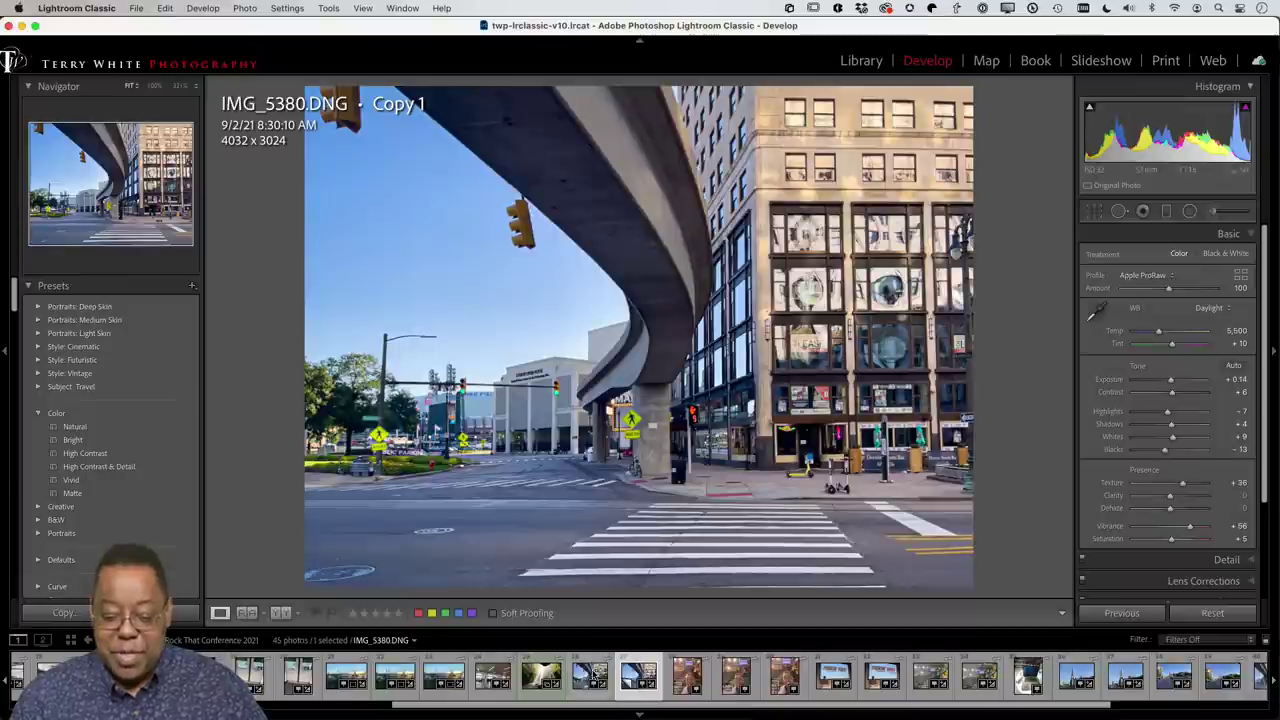
click(590, 676)
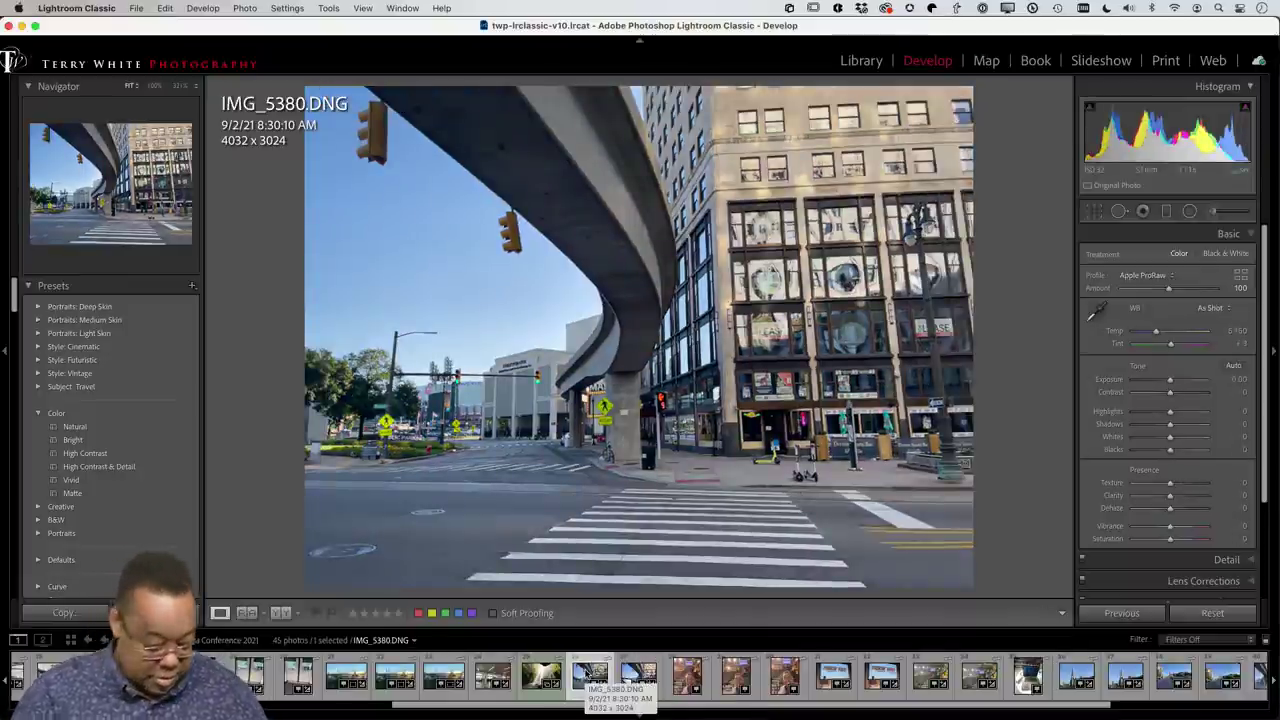
key(g)
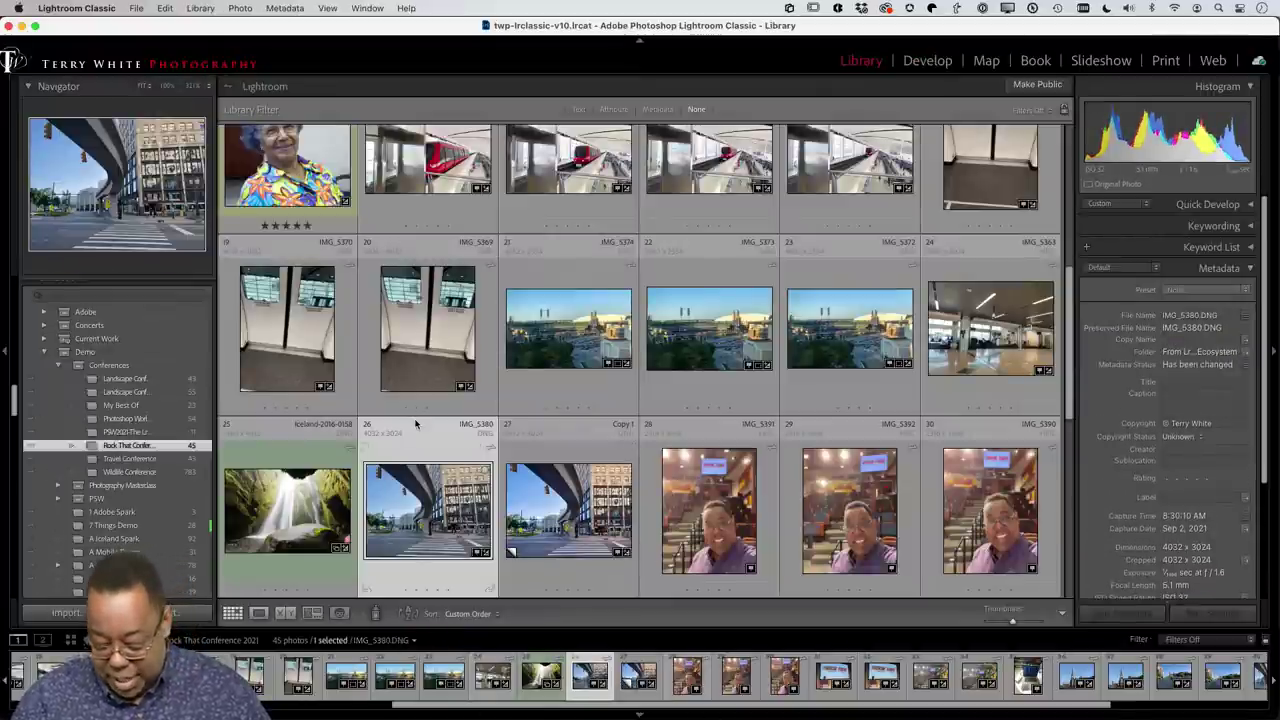
Step: Create a second virtual copy, Copy 2, and apply Upright perspective correction to it
key(super+apostrophe)
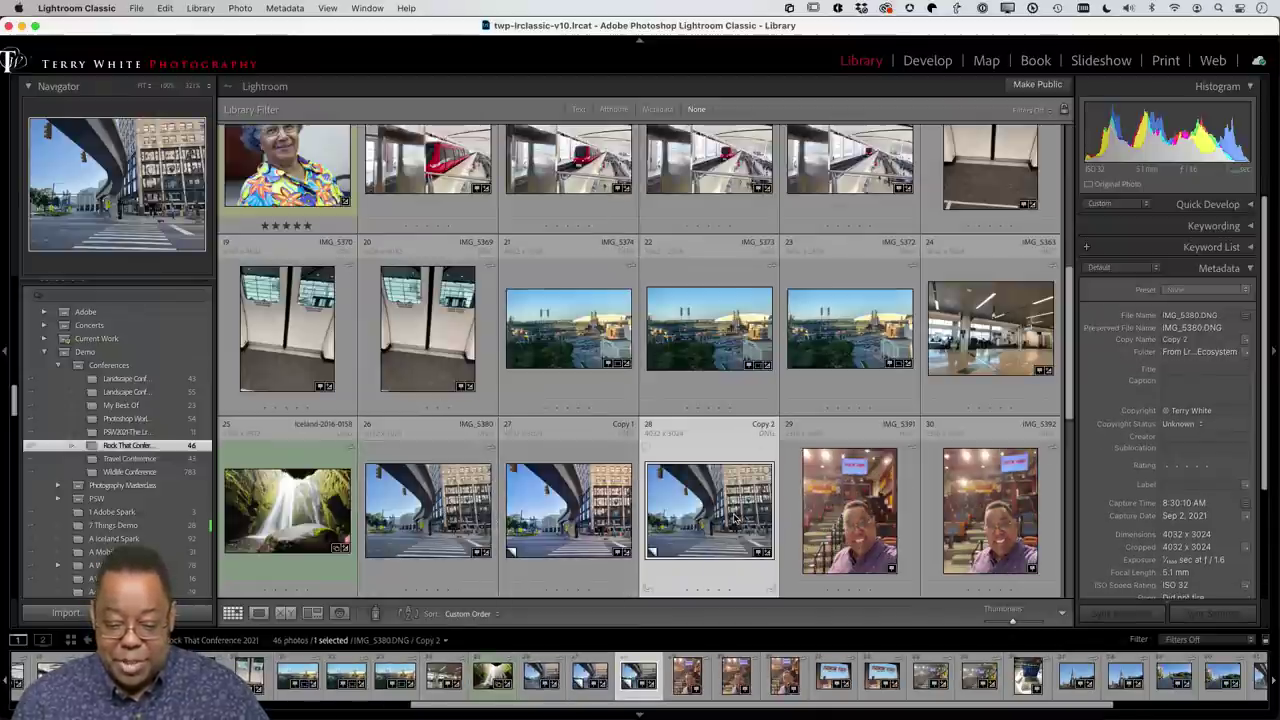
key(d)
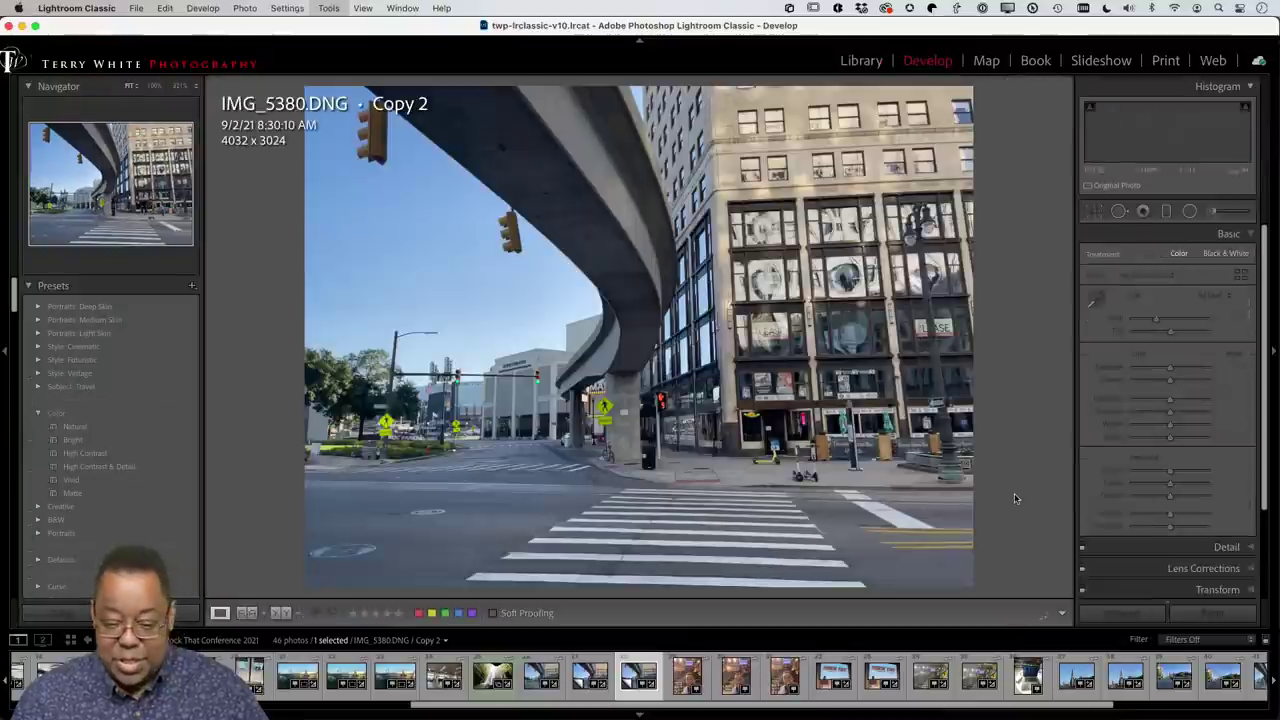
scroll(1186, 545, down, 5)
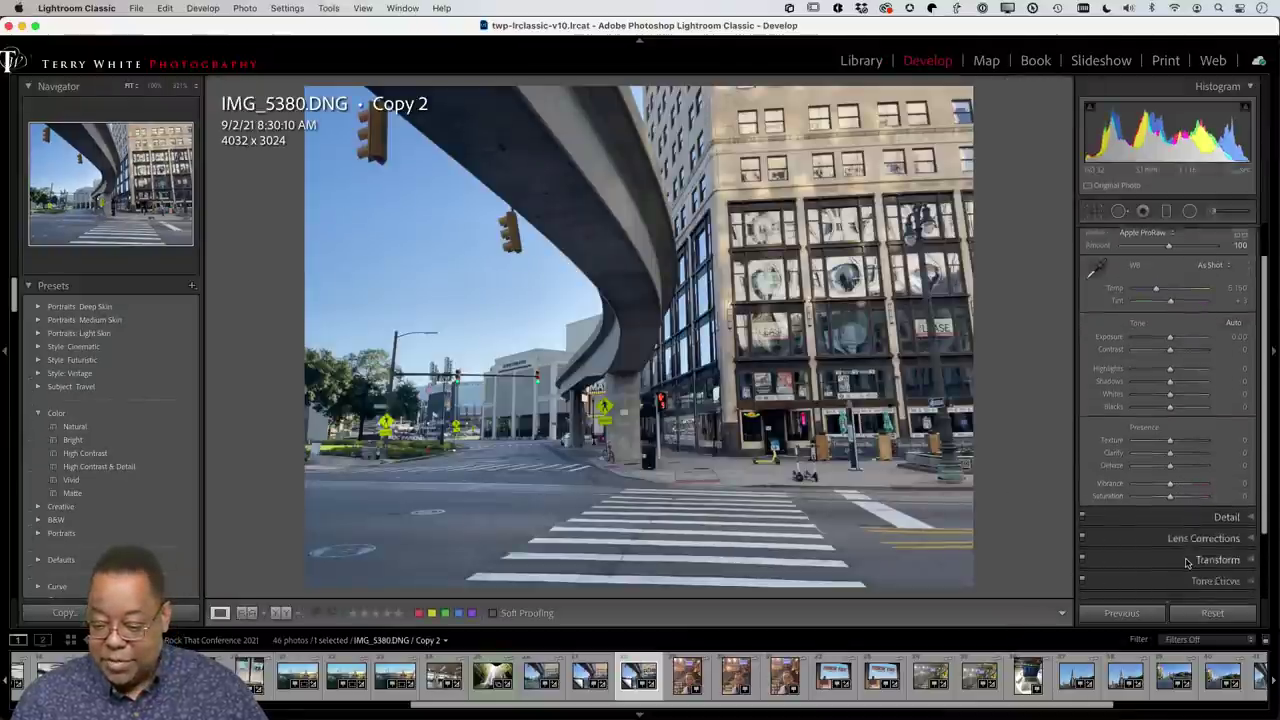
click(1215, 480)
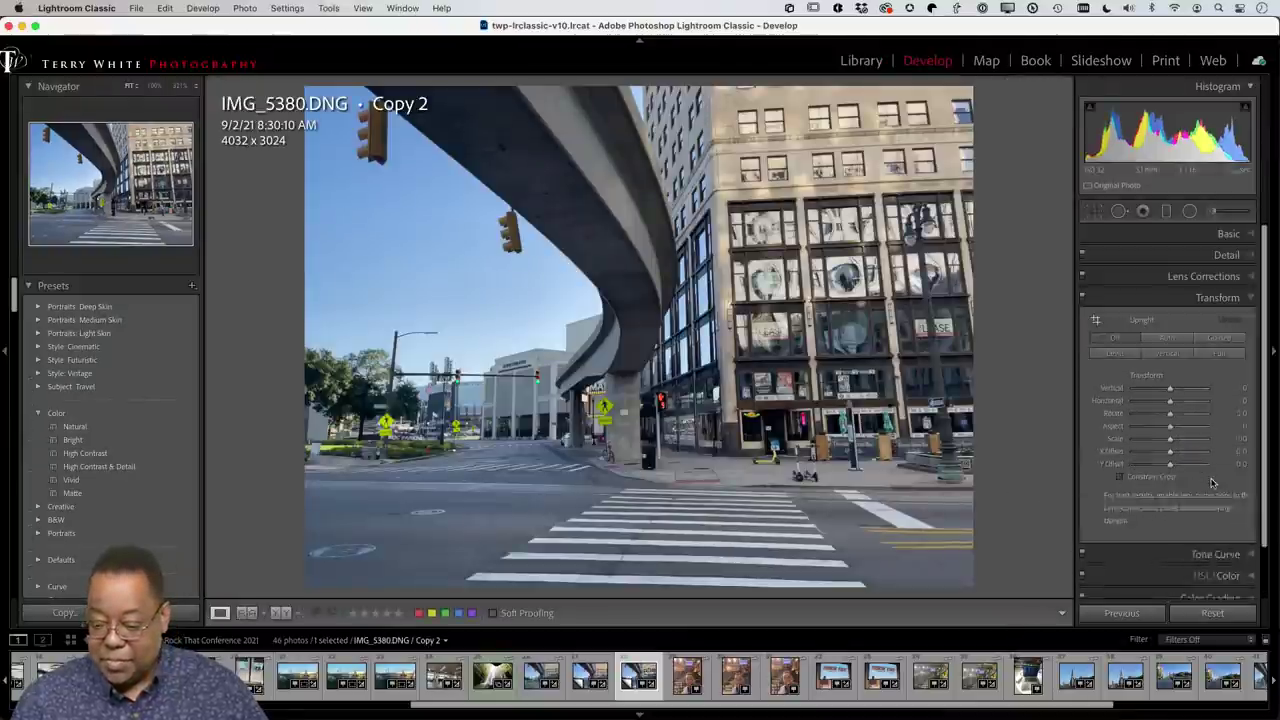
click(1135, 349)
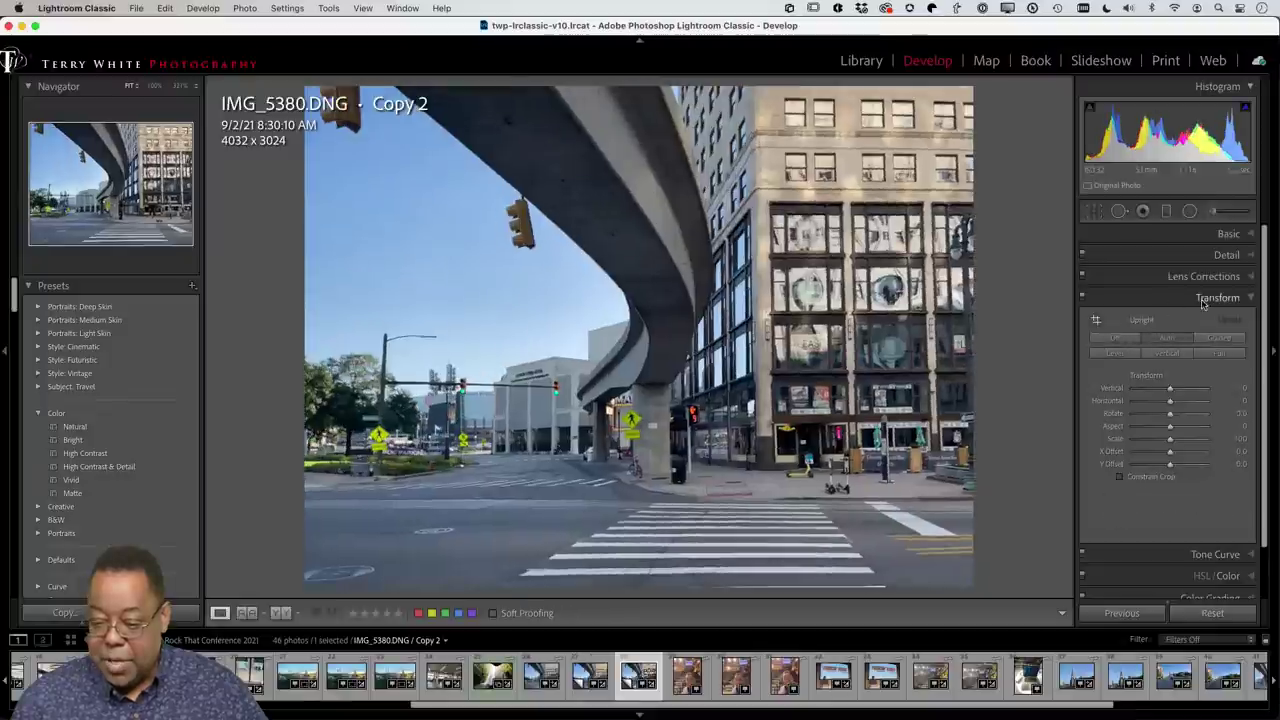
click(1215, 298)
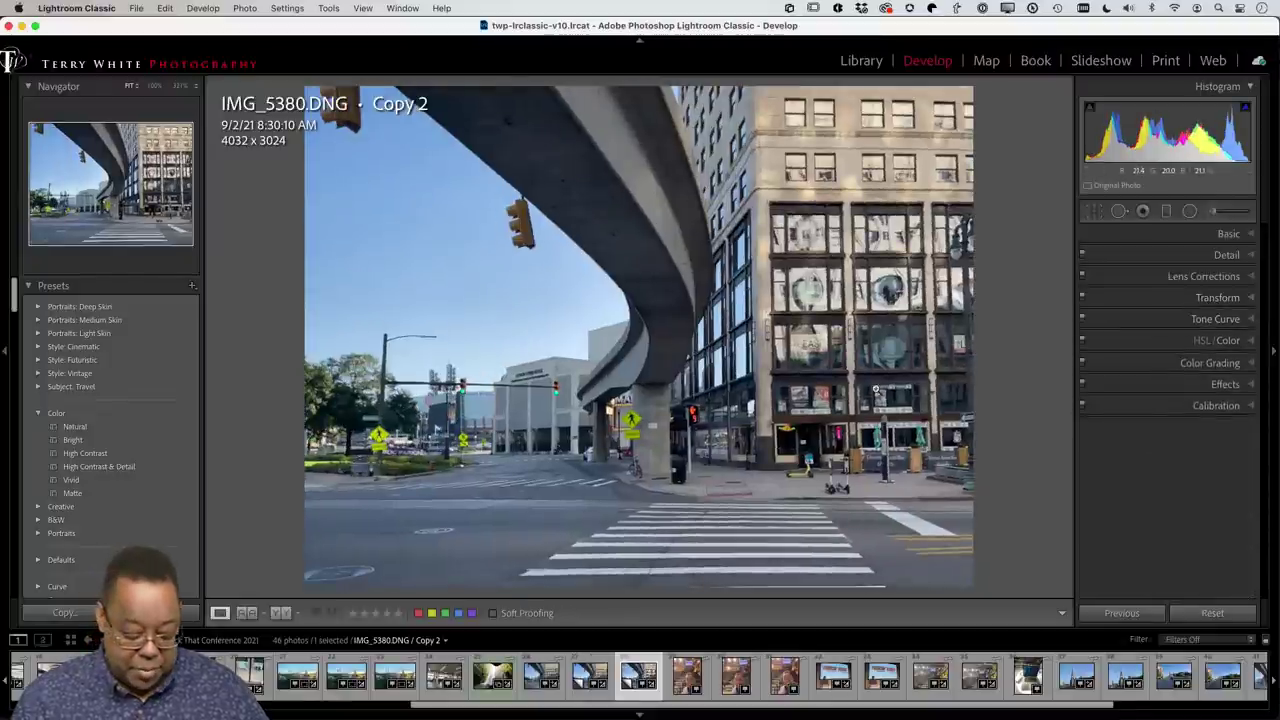
Step: Convert Copy 2 to black and white and crop it to a tall 2491 x 3024 frame
key(v)
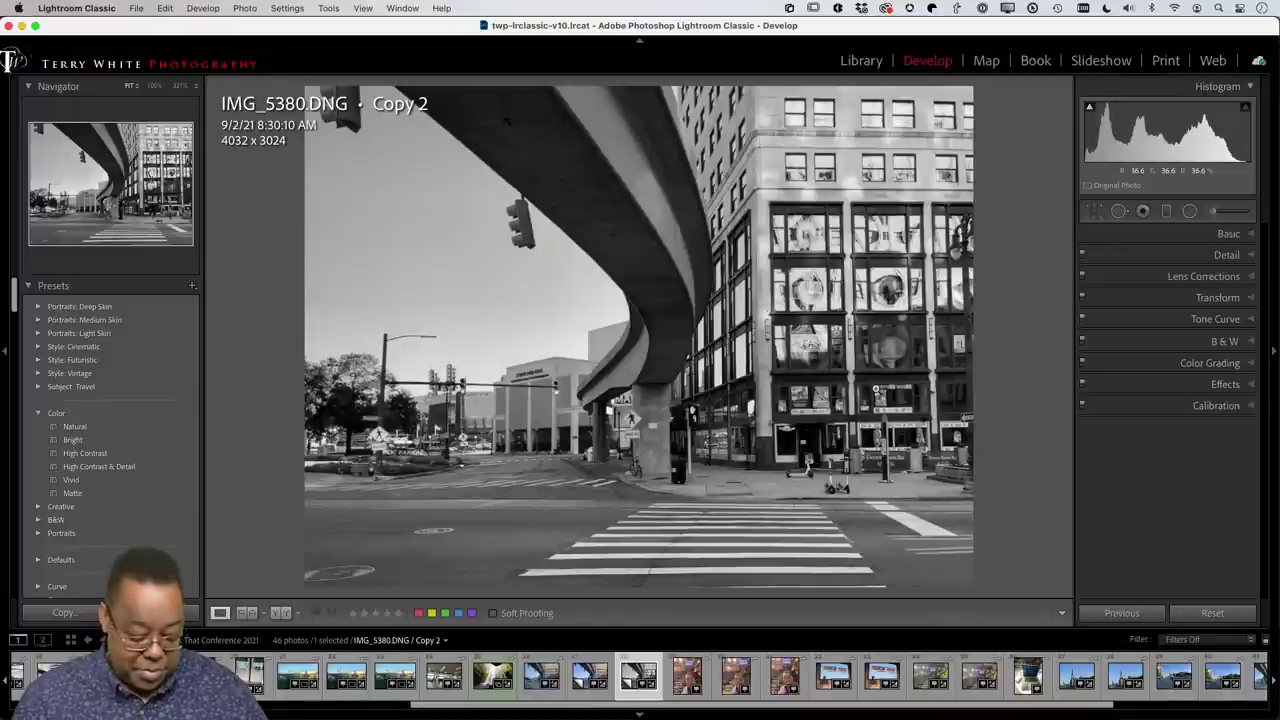
key(r)
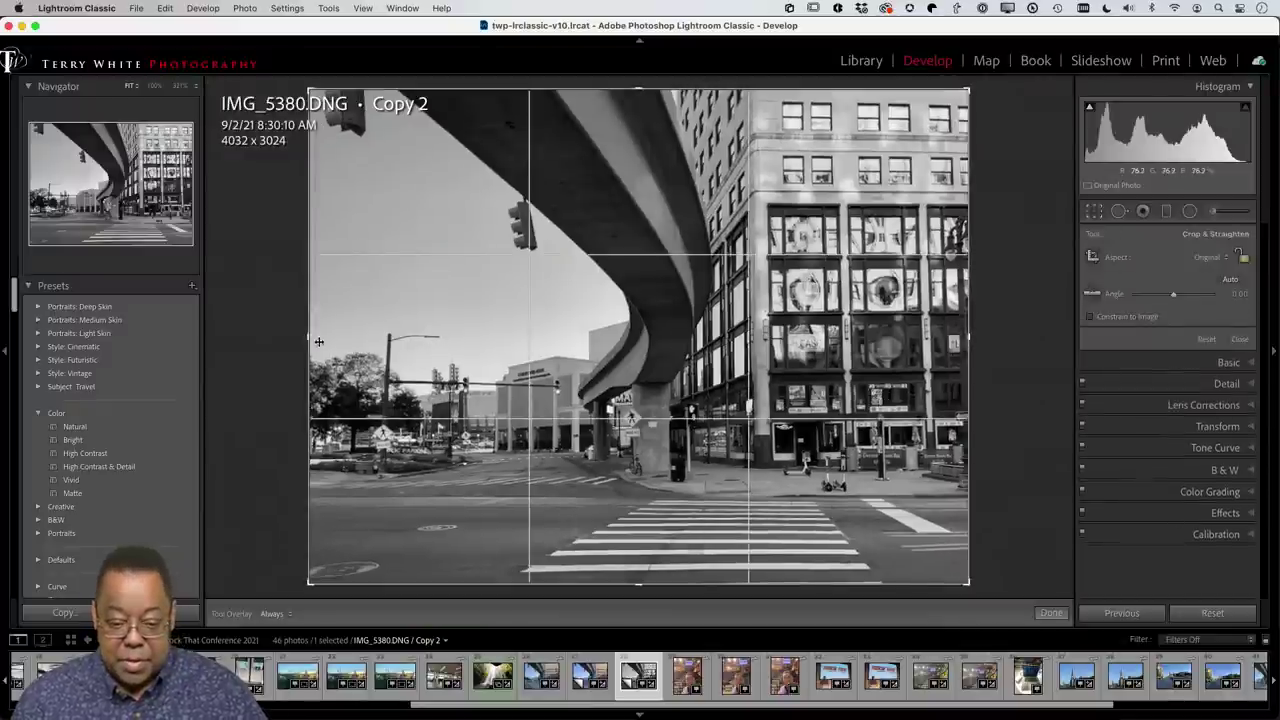
drag(319, 342, 432, 338)
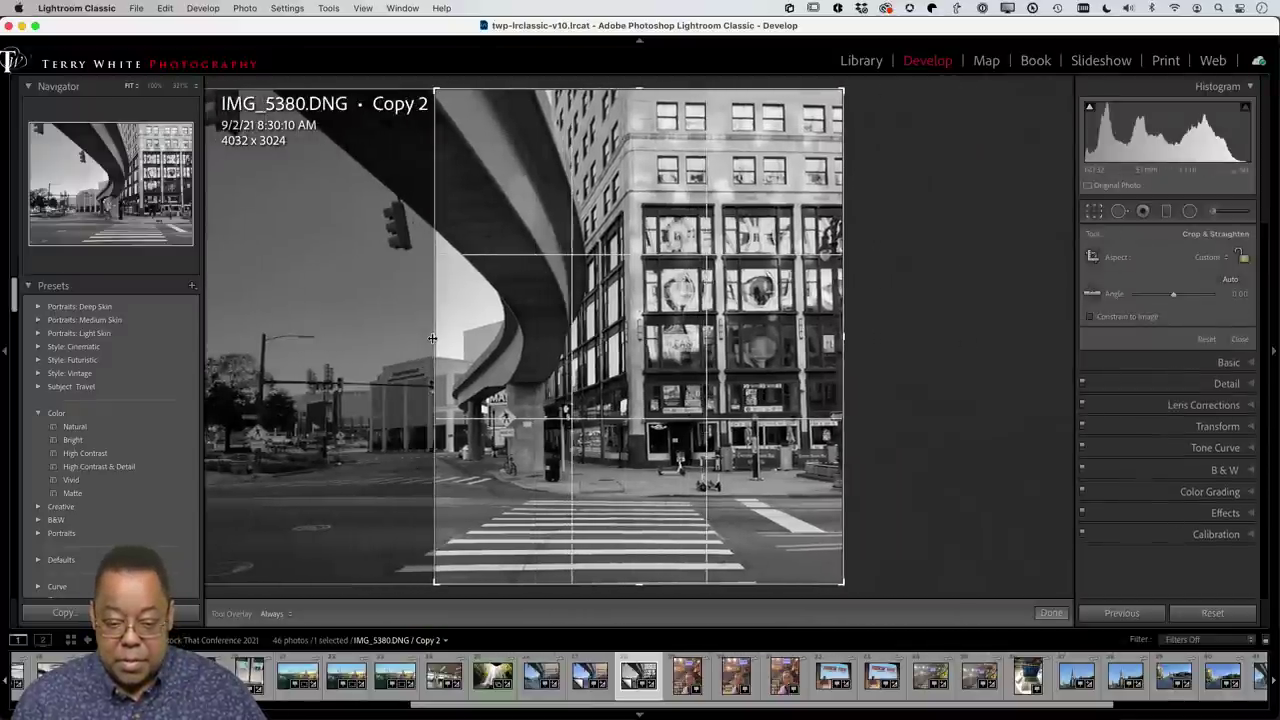
key(r)
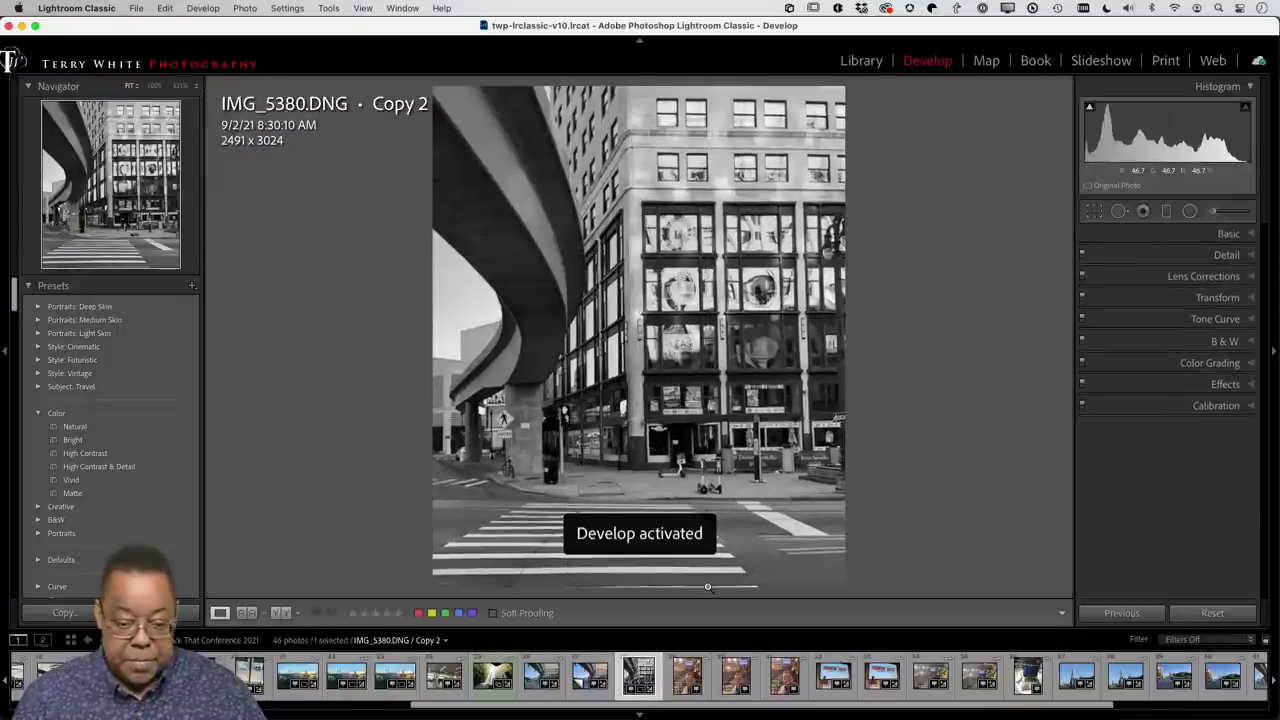
key(Left)
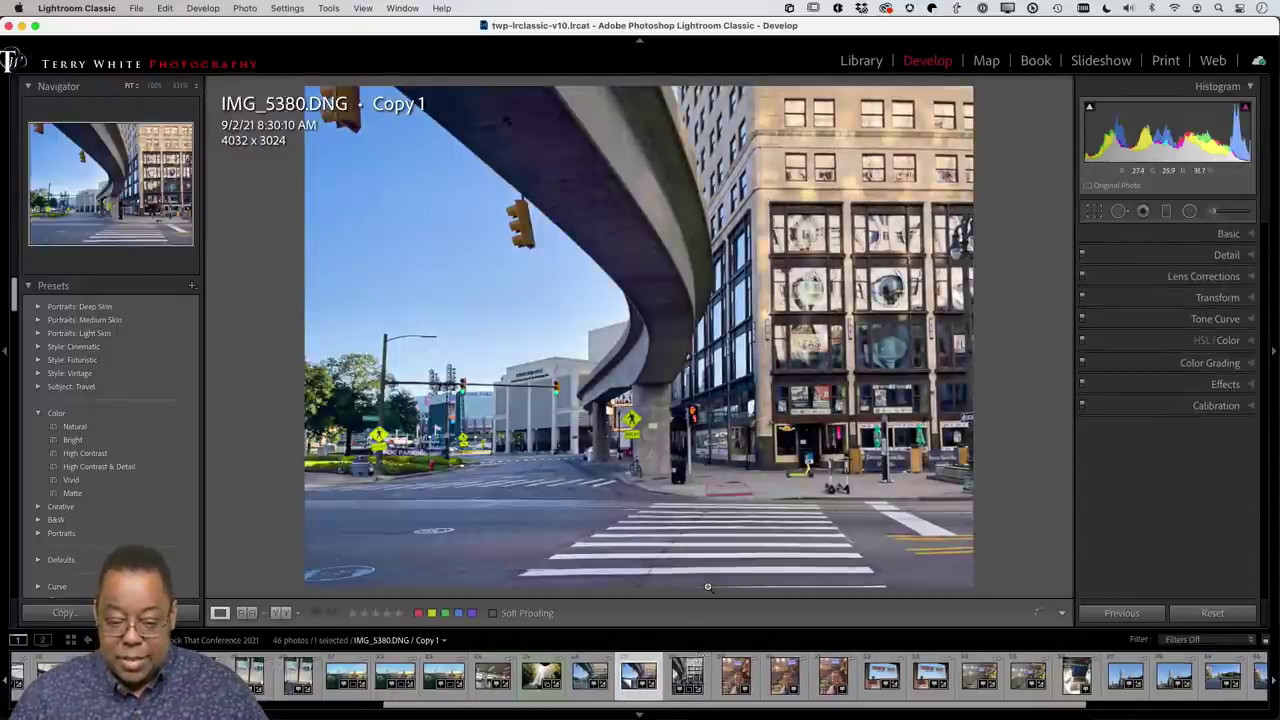
Step: Step through the original, colour Copy 1 and black-and-white Copy 2, then return to the grid
key(Left)
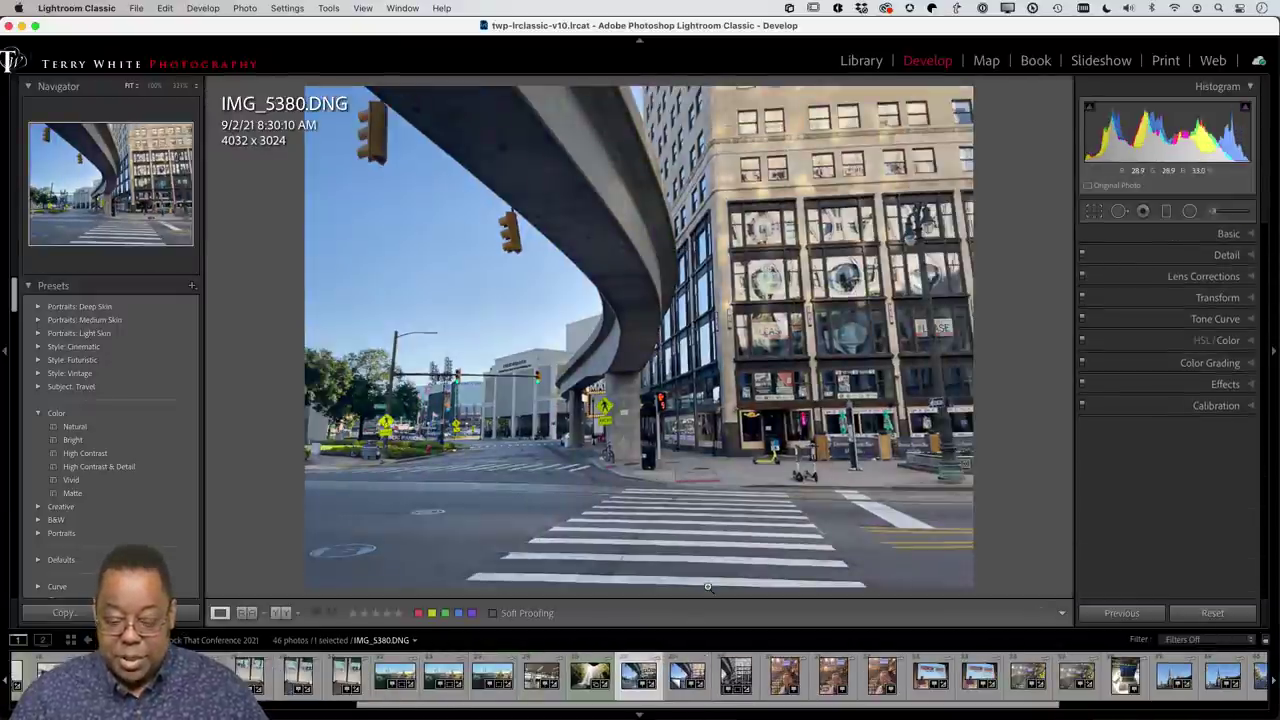
key(Right)
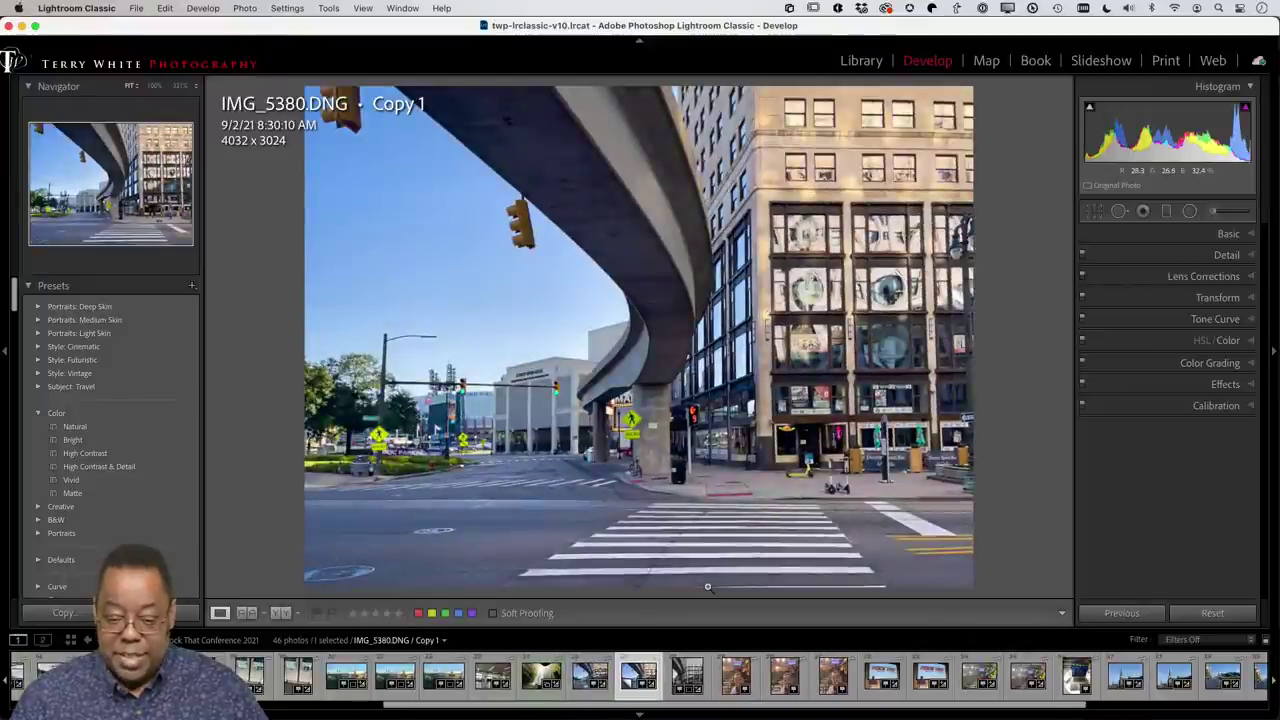
key(Right)
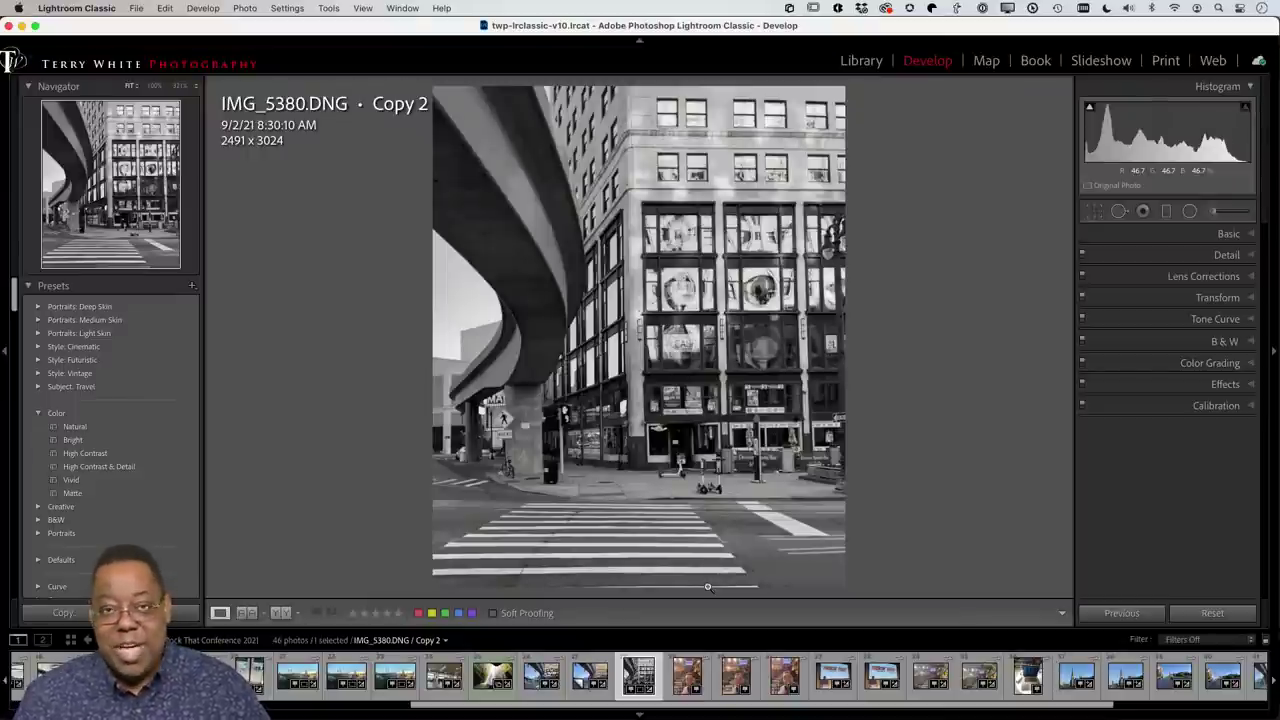
key(g)
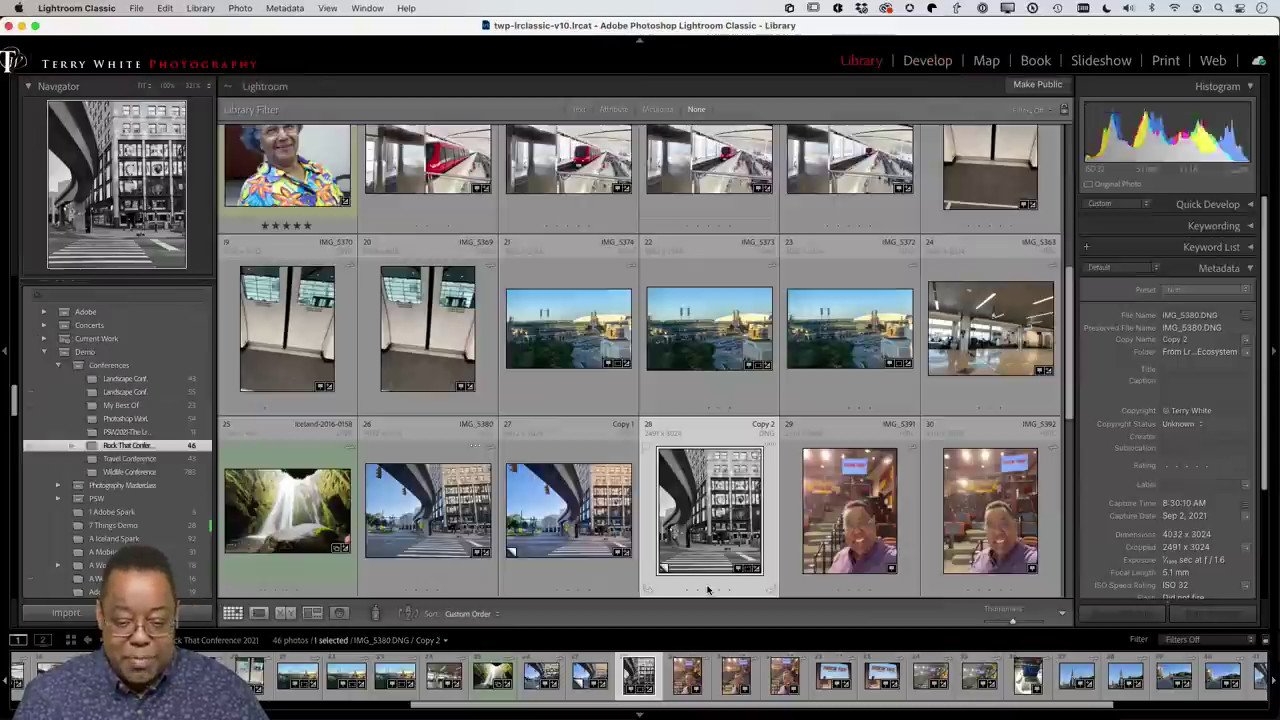
Step: Select the original IMG_5380 in the Library grid and open it in Develop
shift+click(418, 514)
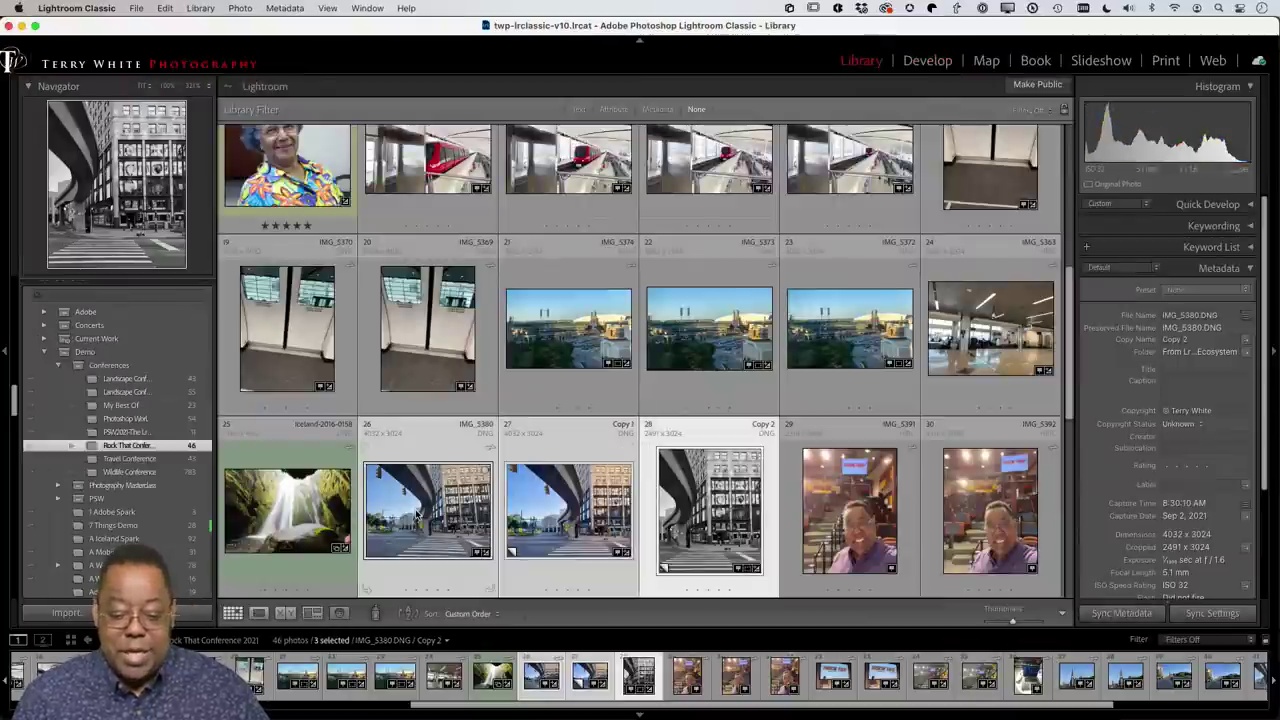
click(131, 9)
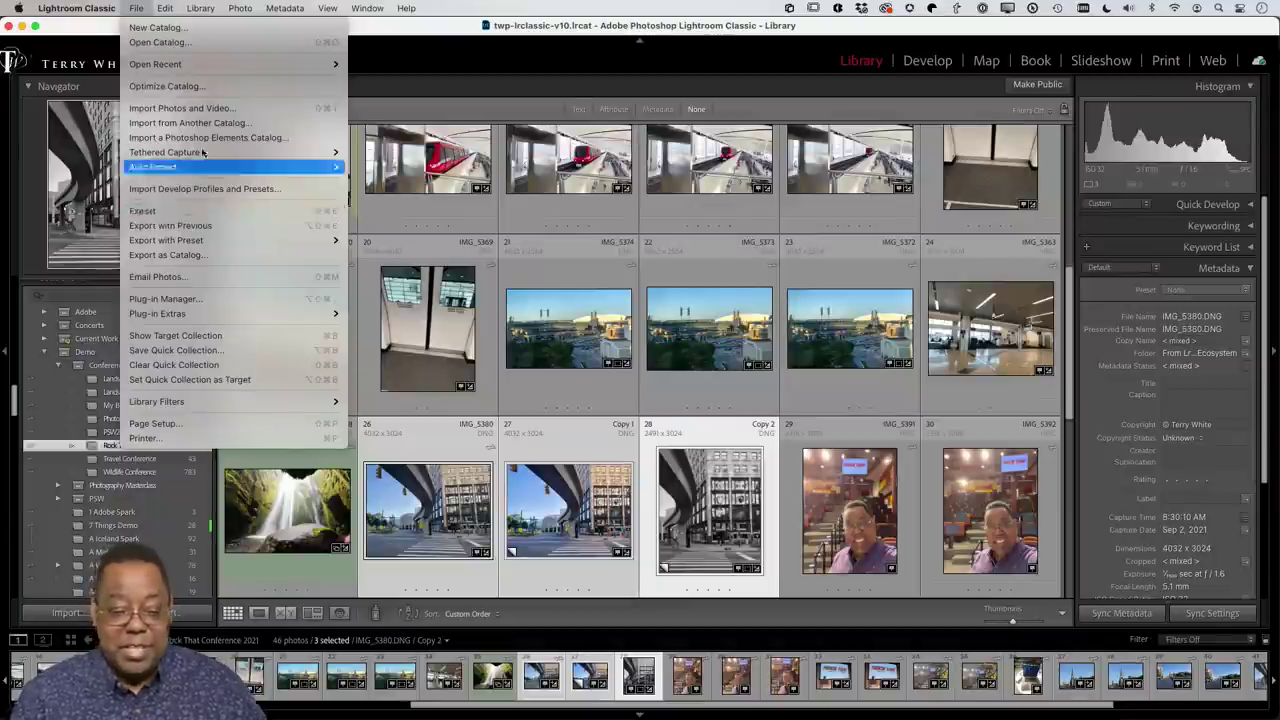
click(240, 90)
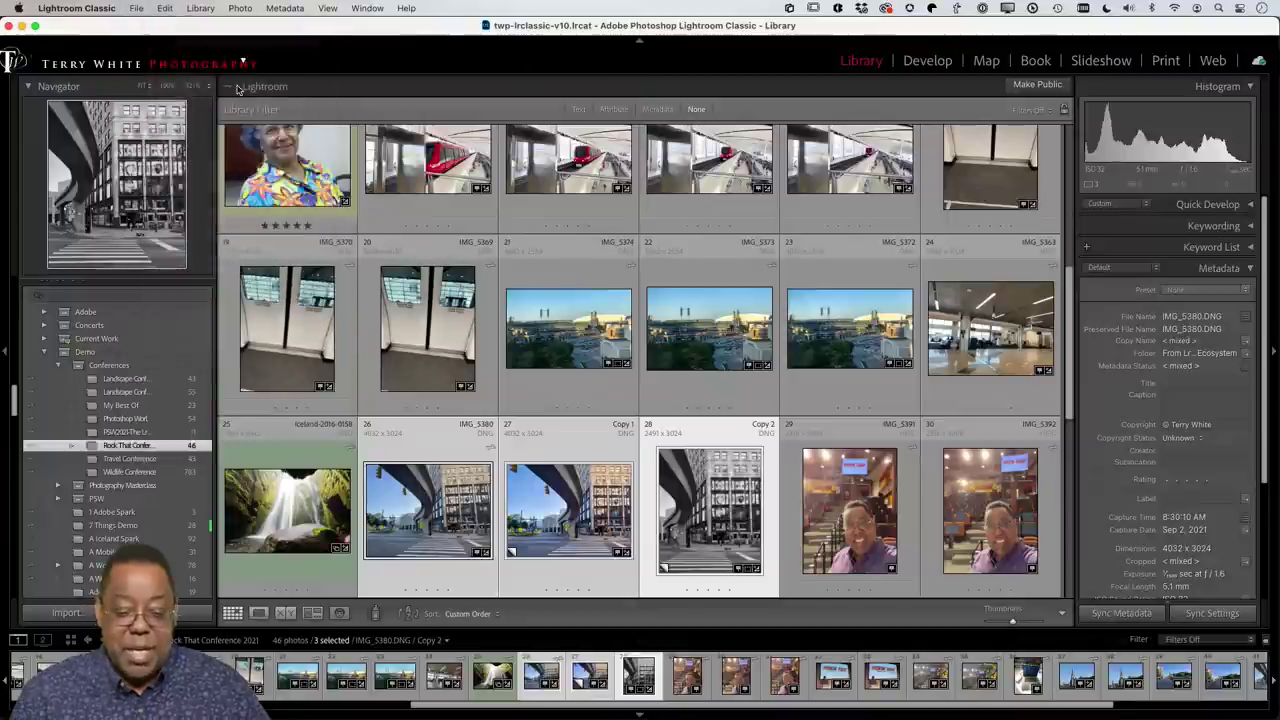
click(375, 395)
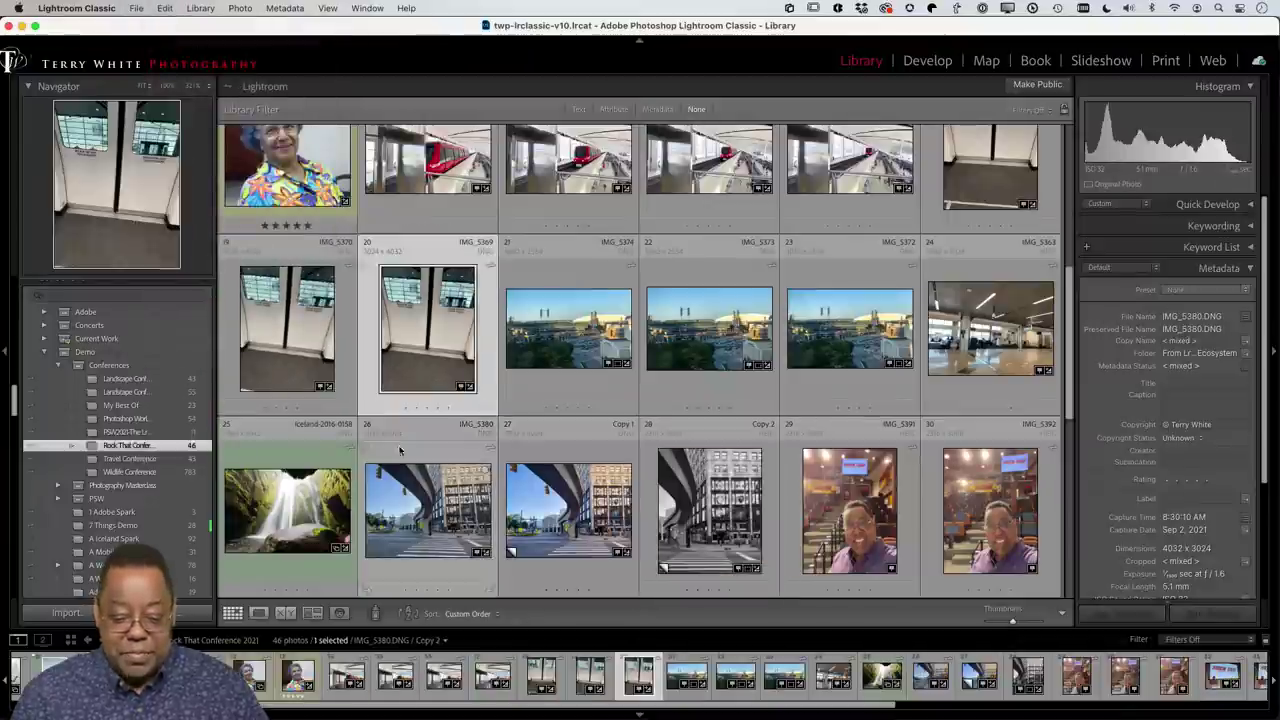
click(420, 487)
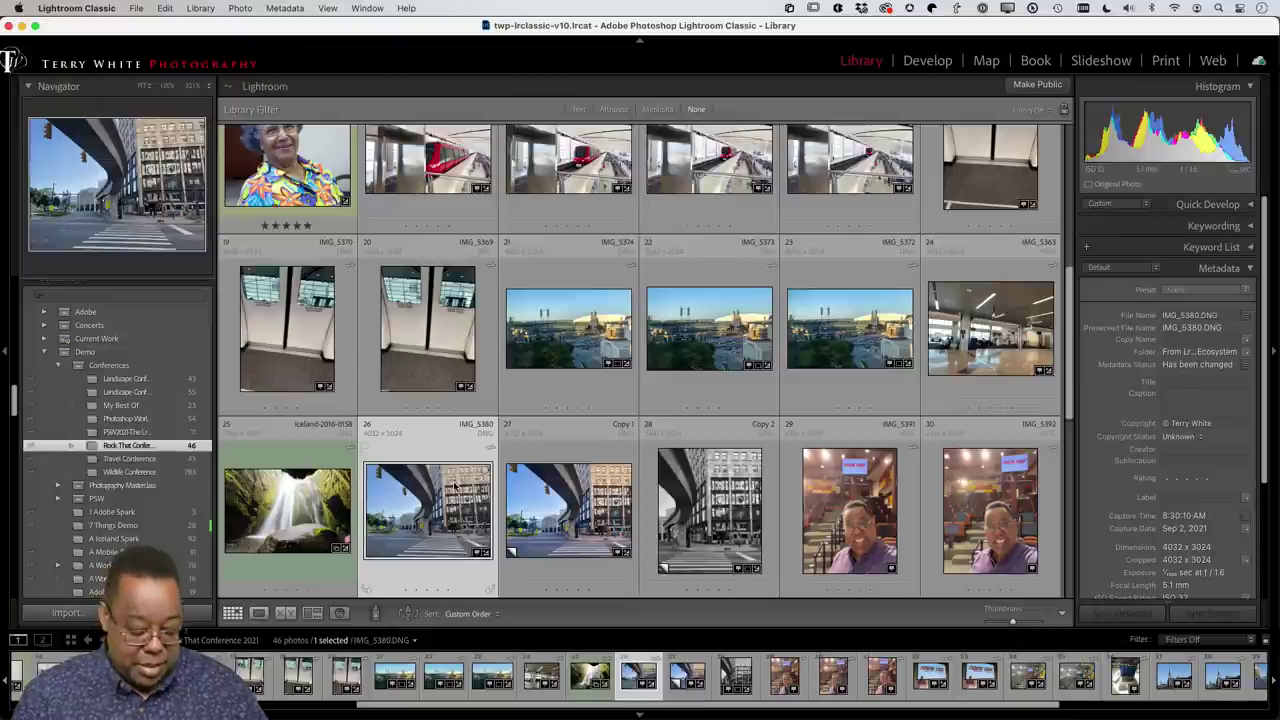
key(d)
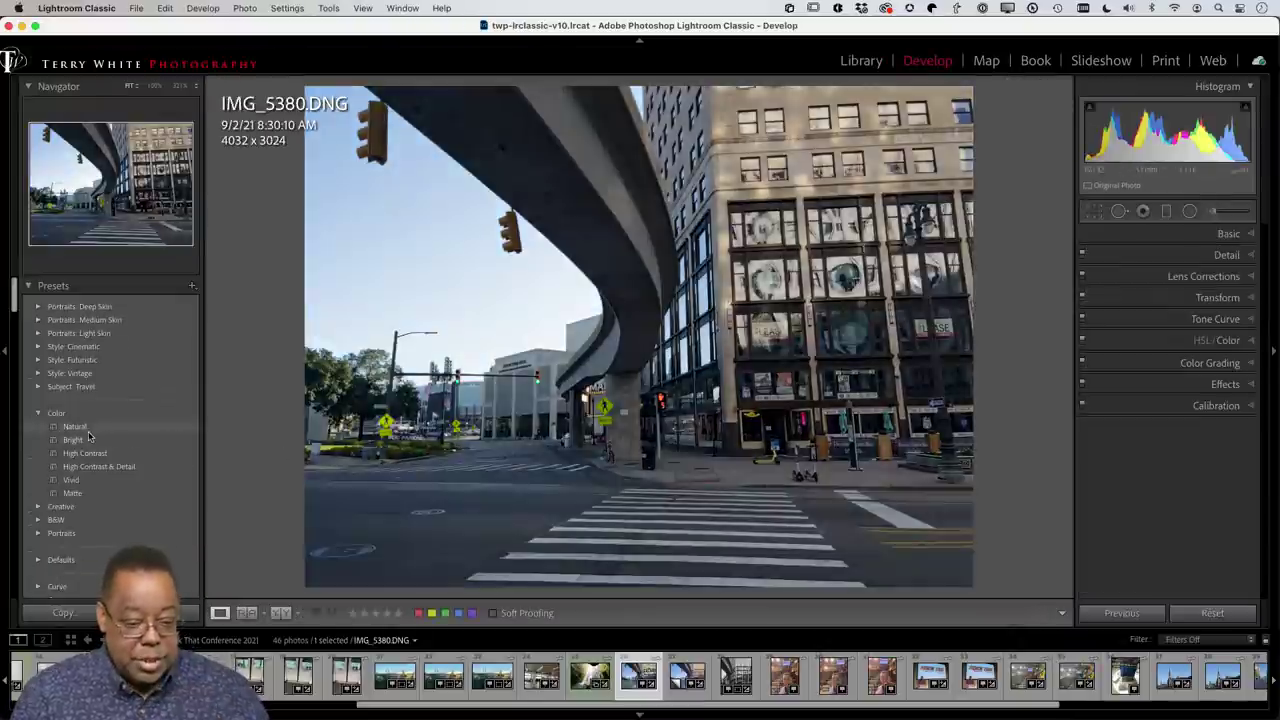
scroll(88, 431, down, 5)
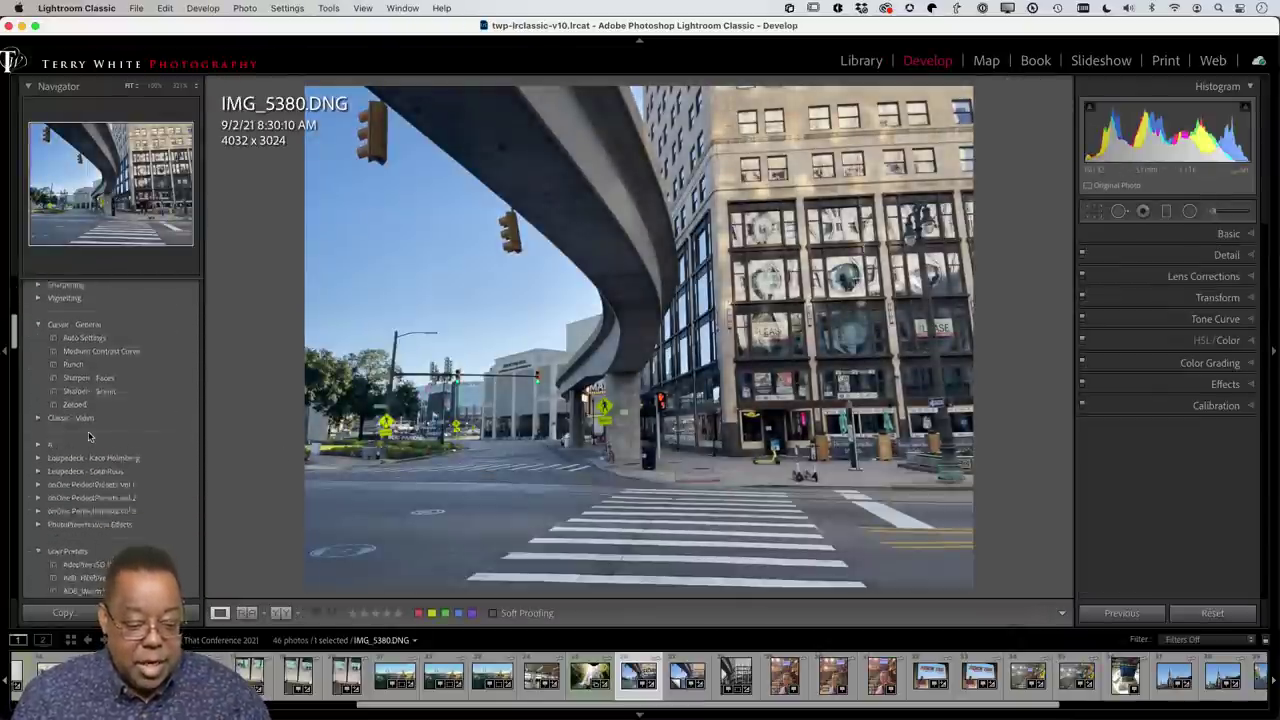
scroll(88, 431, up, 10)
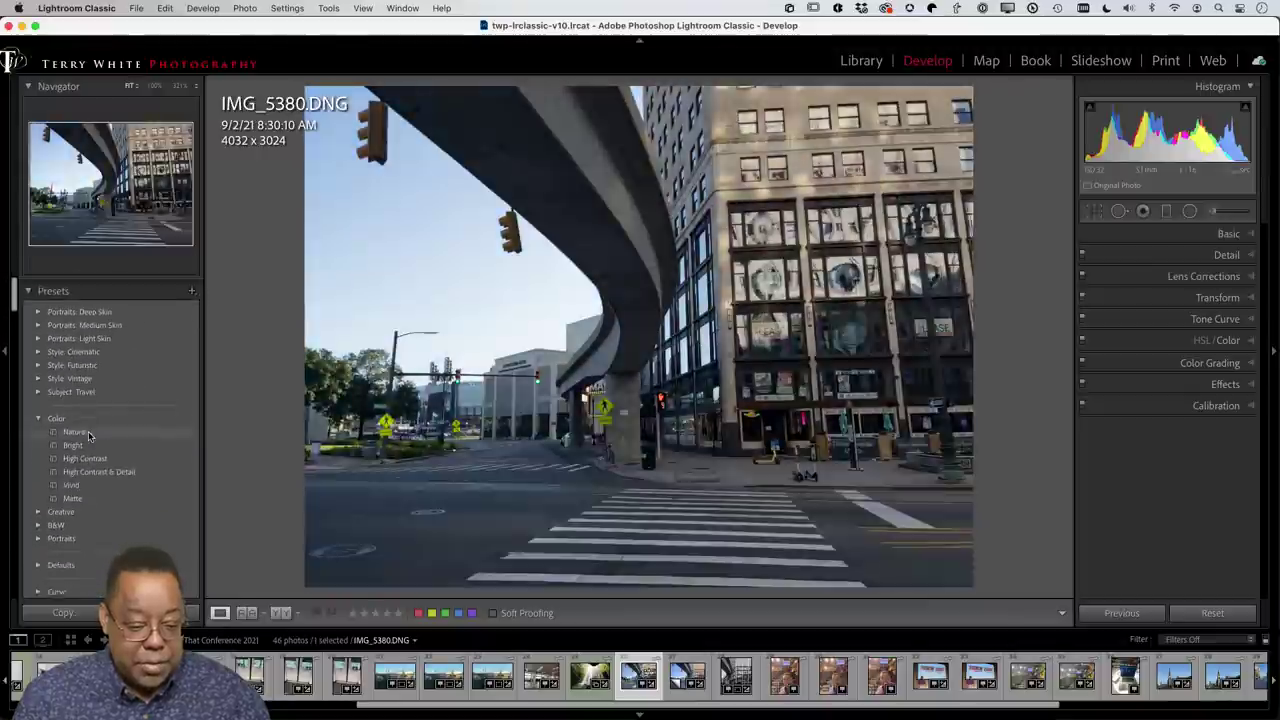
scroll(90, 400, down, 10)
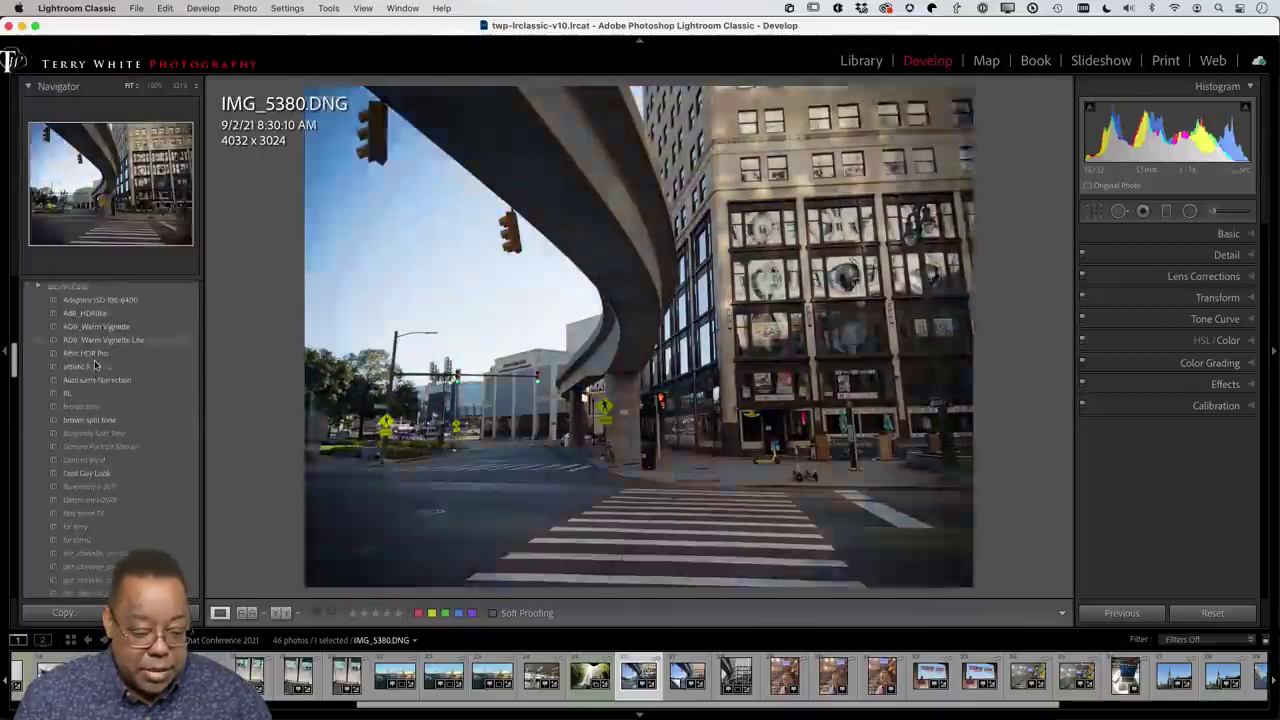
scroll(95, 366, down, 10)
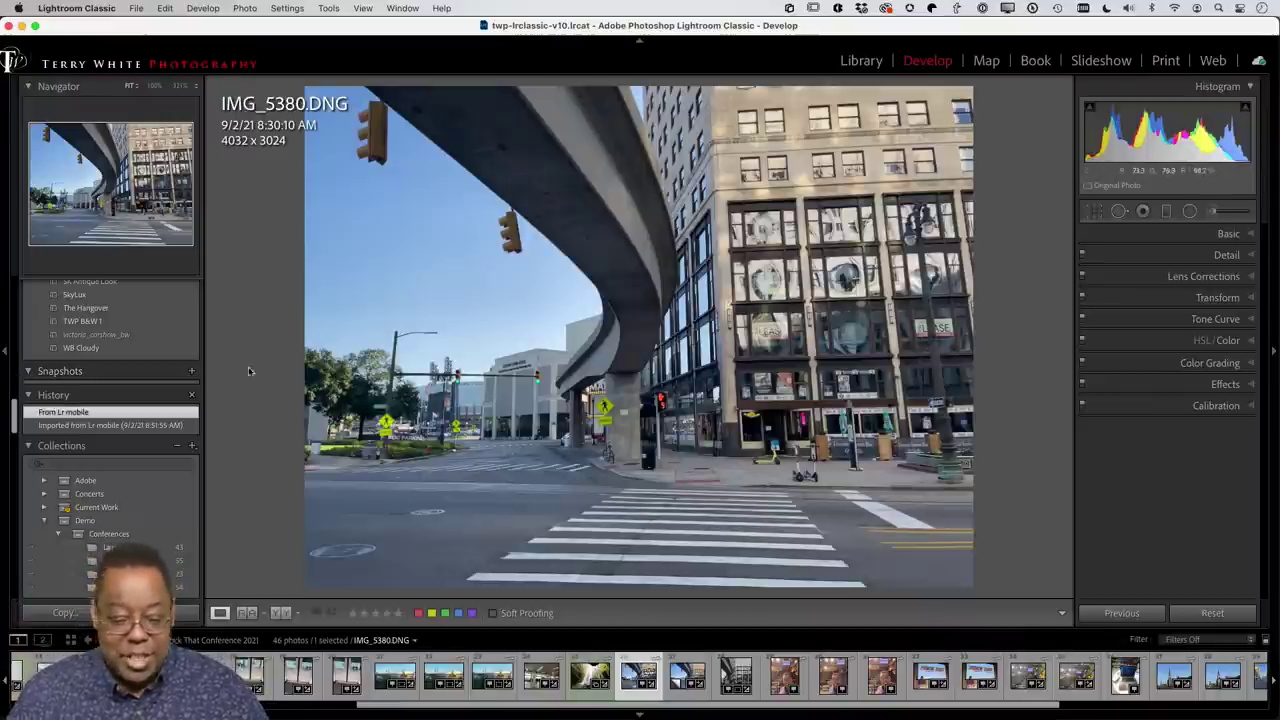
Step: Save a snapshot named 'Original' of the unedited photo
click(191, 376)
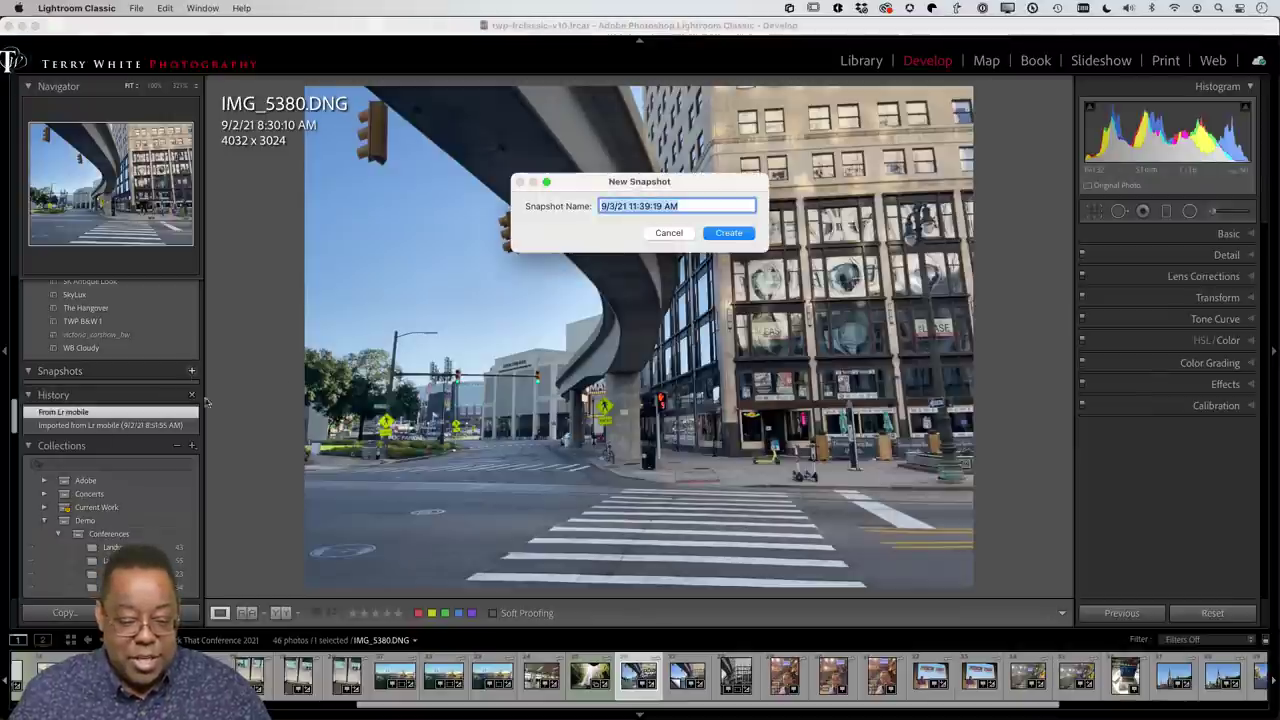
text(Origin)
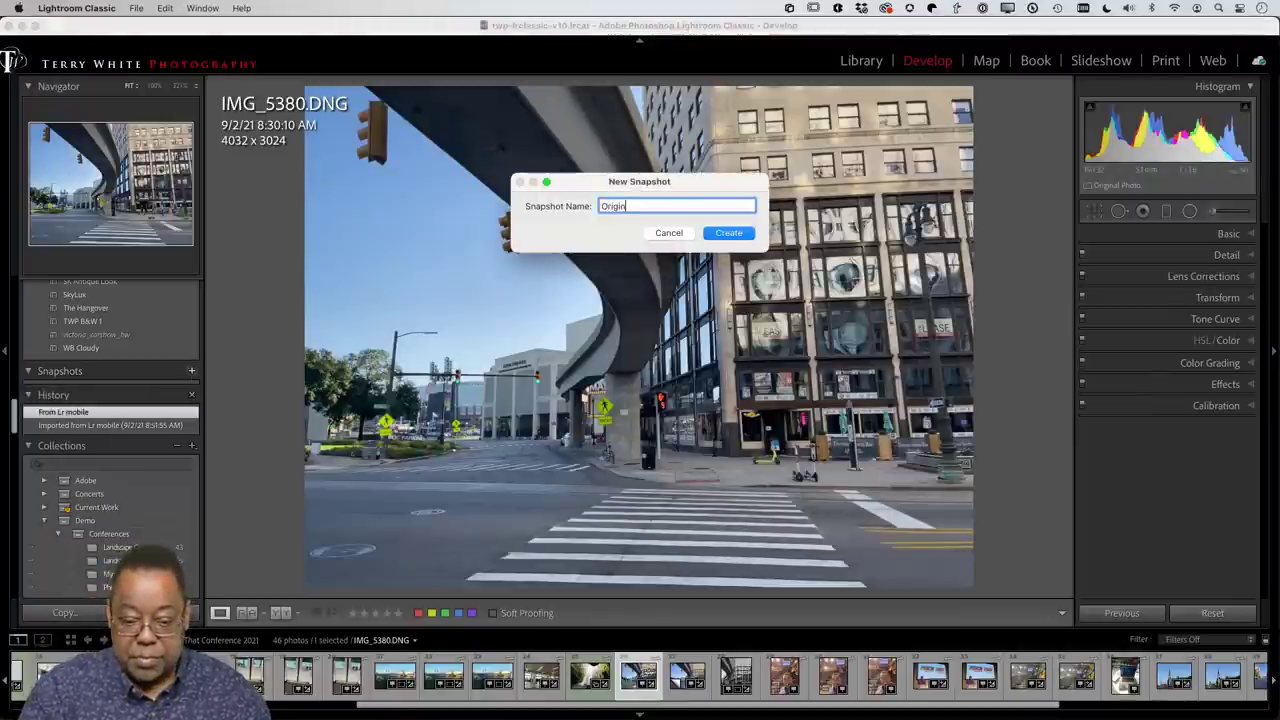
text(al)
key(Return)
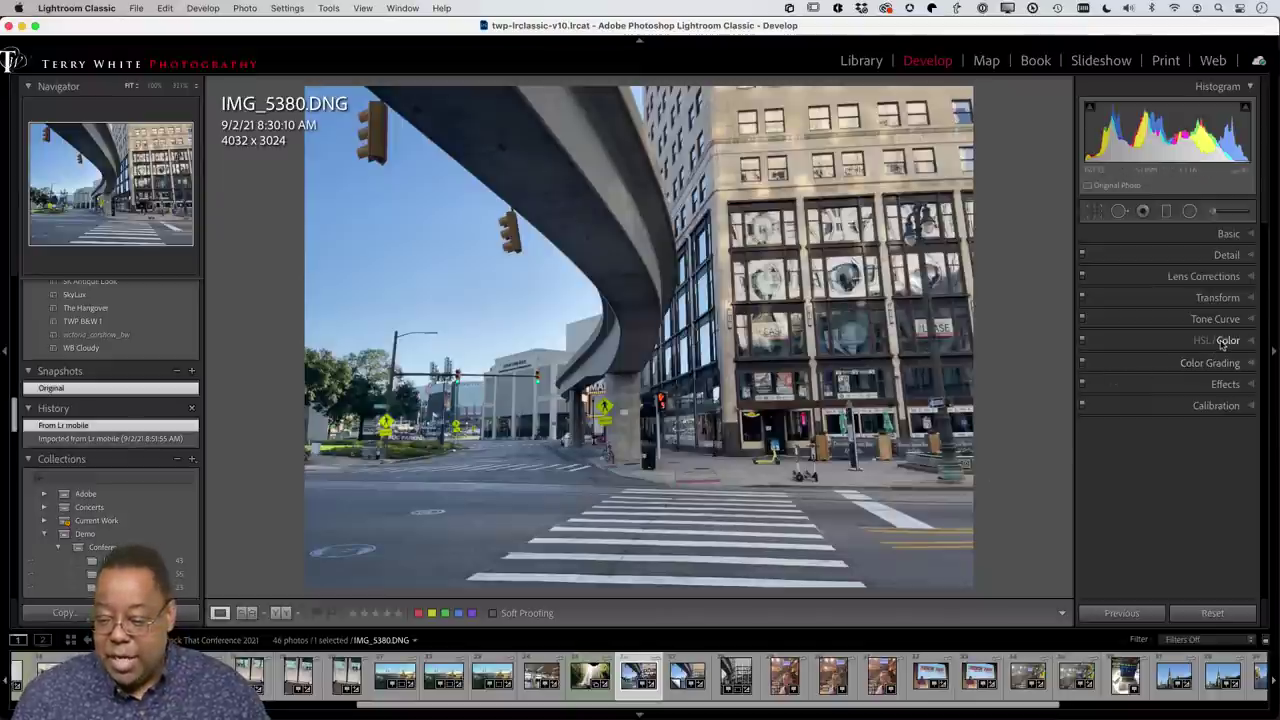
Step: Apply Auto Upright, Daylight white balance and auto tone, then raise Vibrance to +51 and Texture to +38
click(1218, 298)
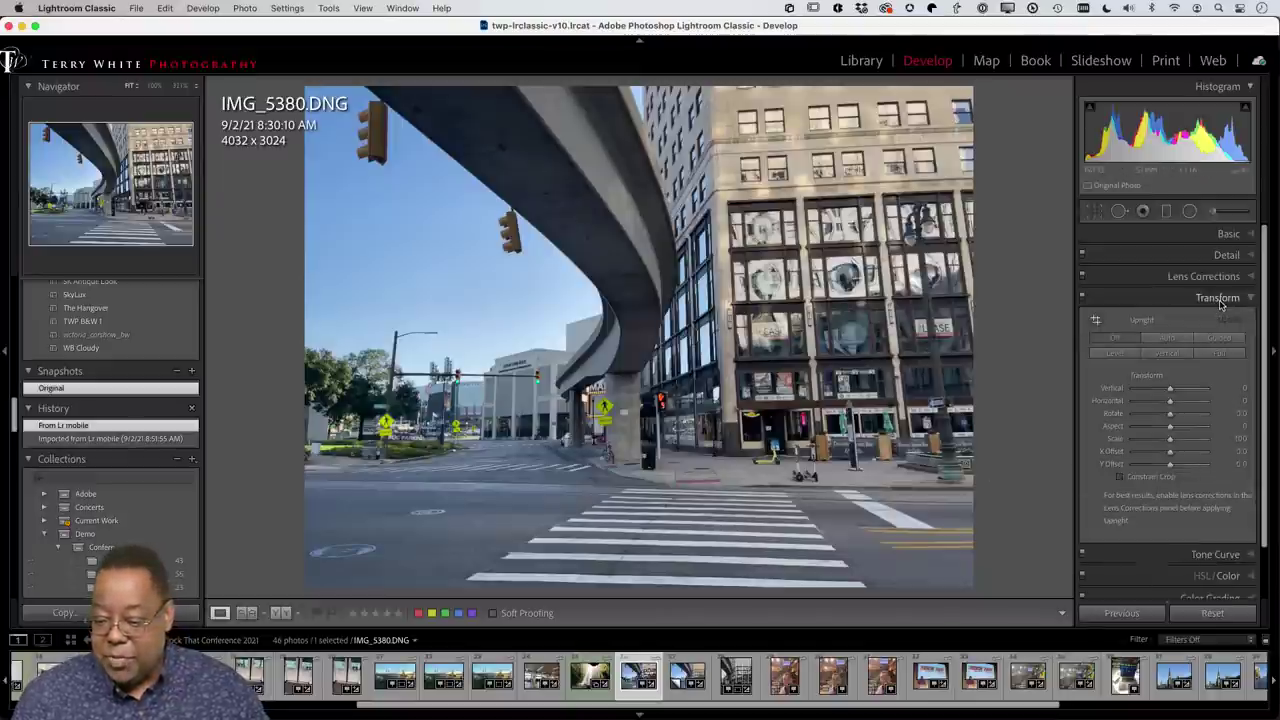
click(1170, 339)
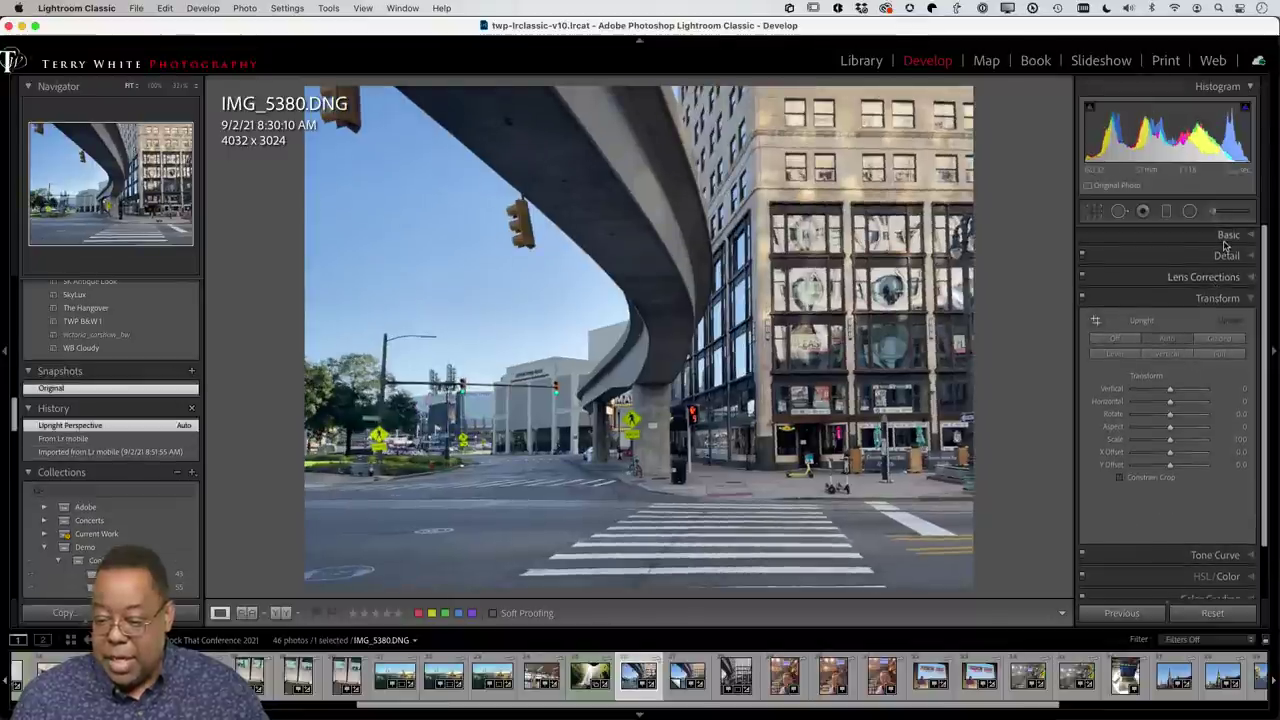
key(super+1)
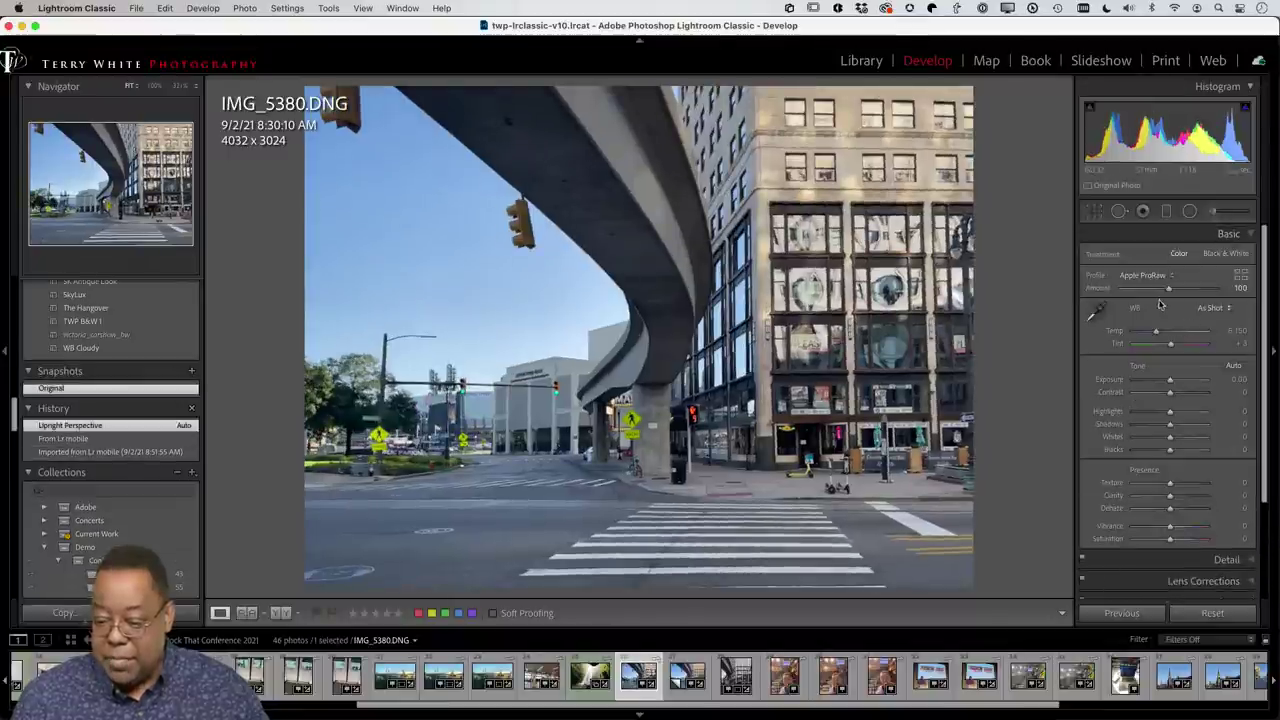
click(1211, 307)
click(1210, 338)
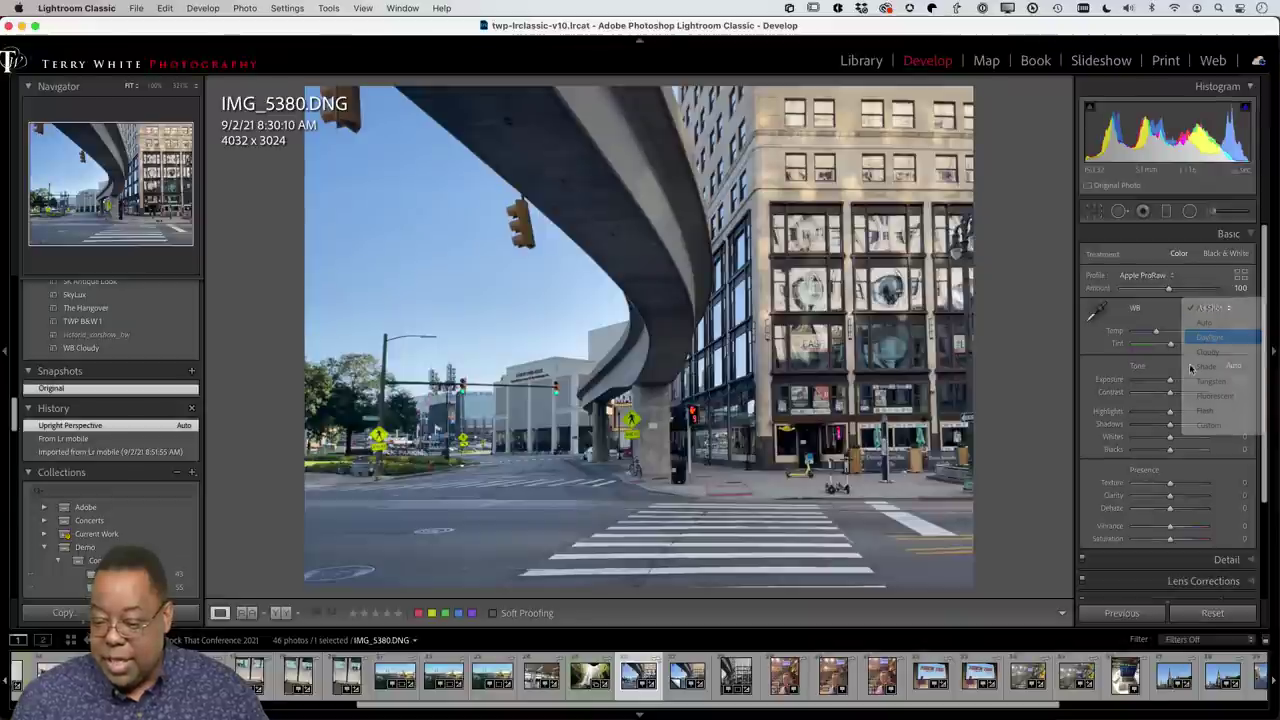
click(1234, 366)
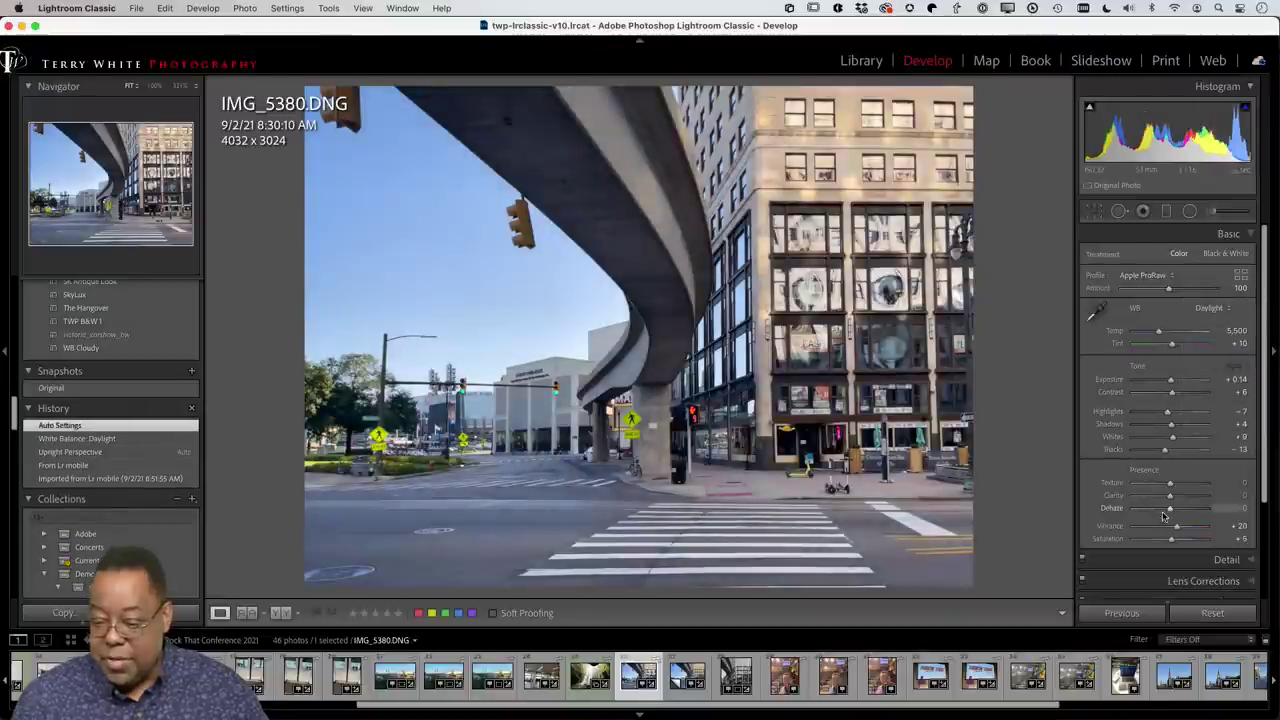
drag(1178, 529, 1189, 527)
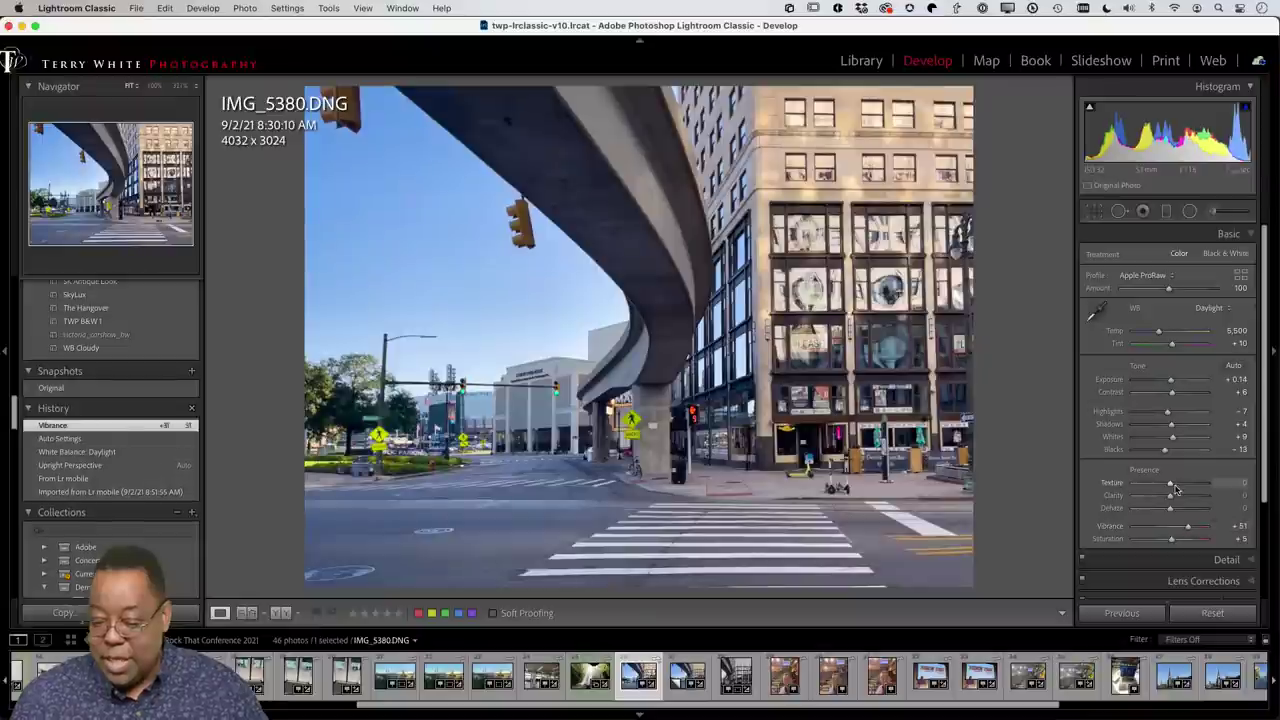
drag(1171, 485, 1184, 484)
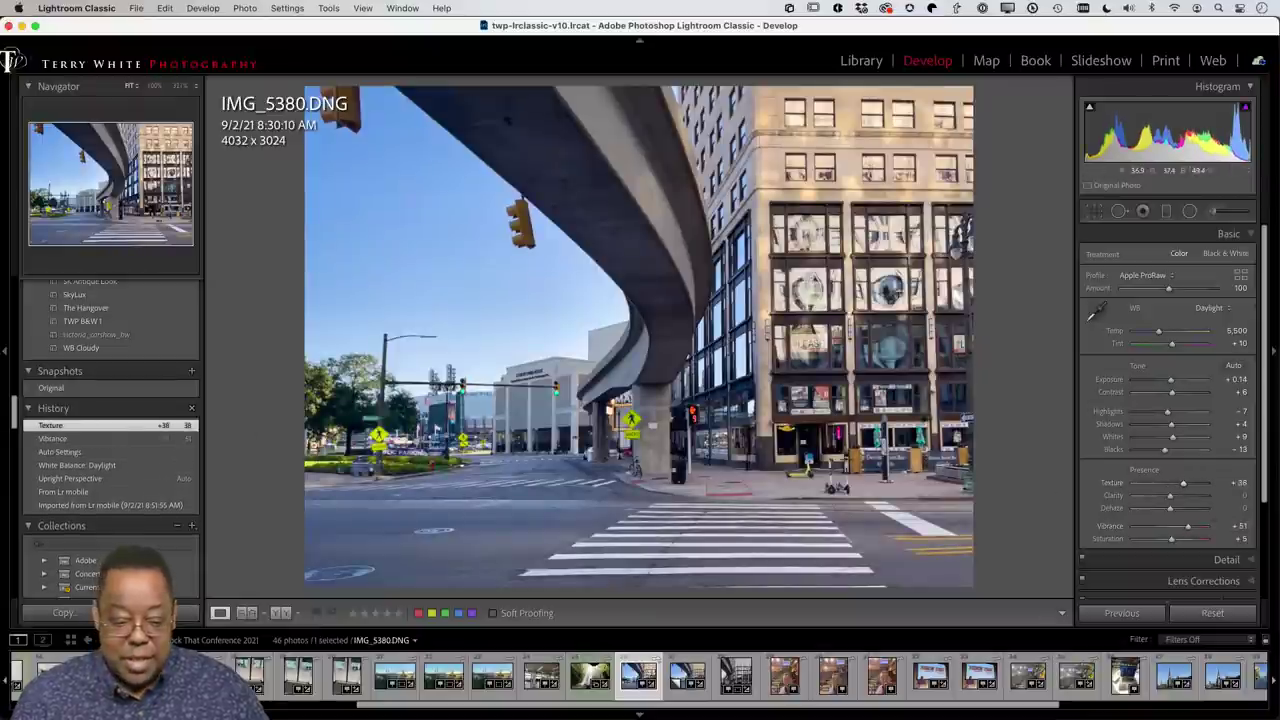
Step: Save a snapshot named 'Fixed' of the corrected photo
click(192, 372)
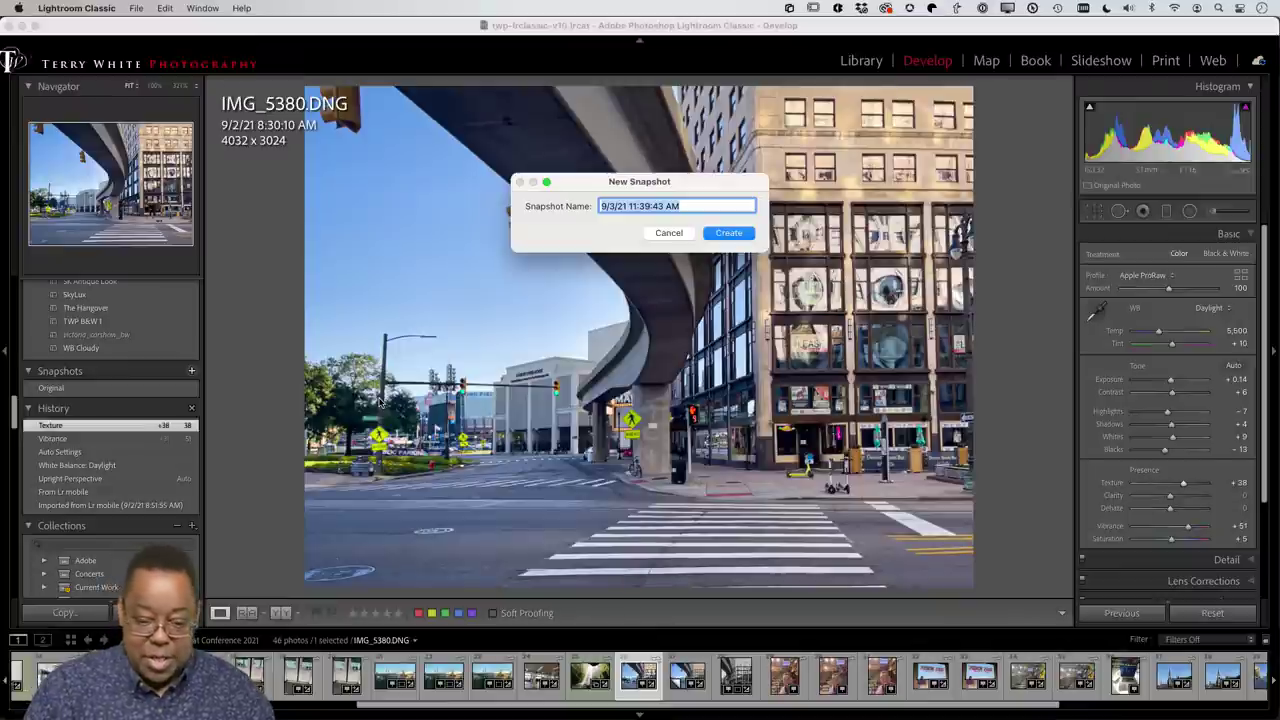
text(Fixed)
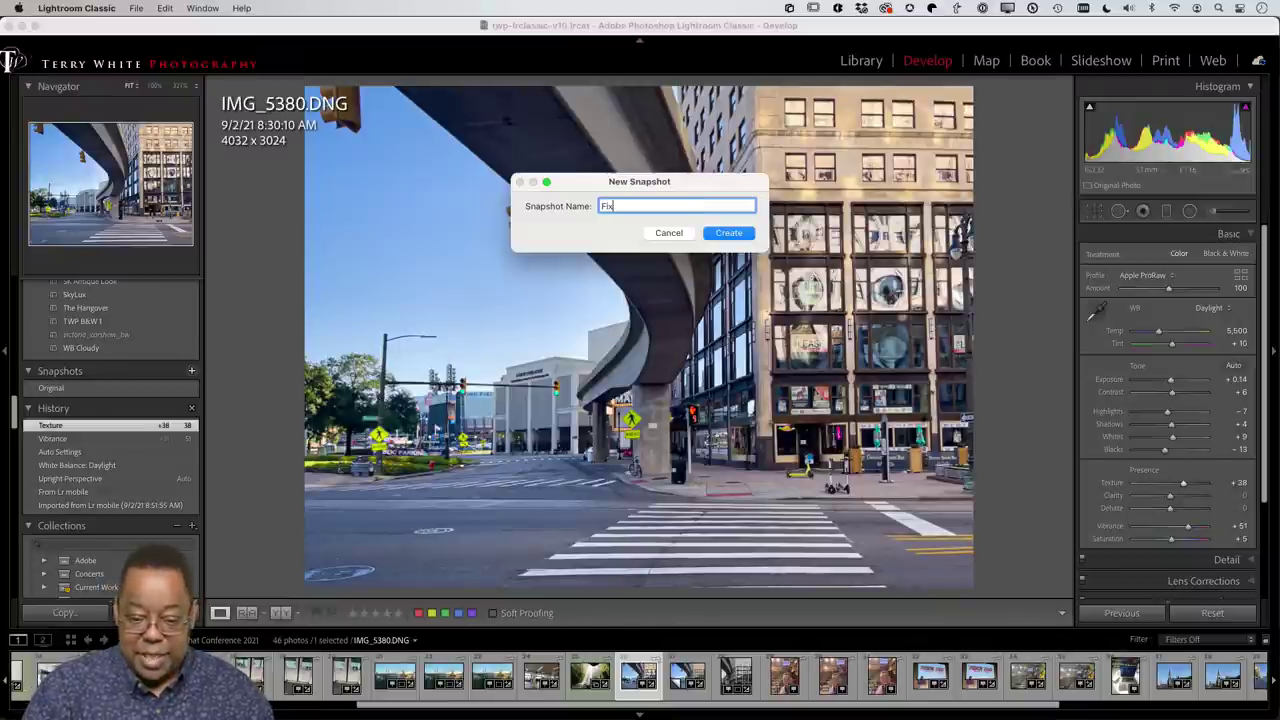
key(Return)
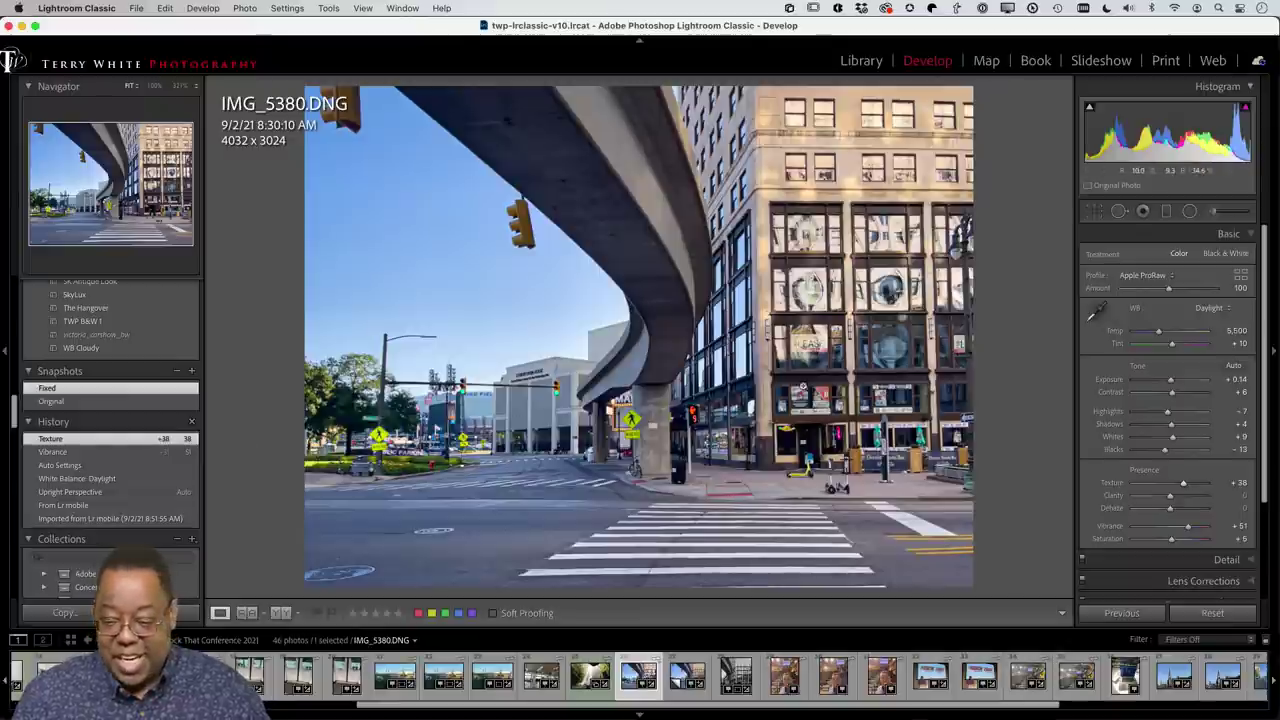
Step: Convert the photo to black and white and crop it from the left to 2644 x 3024
key(v)
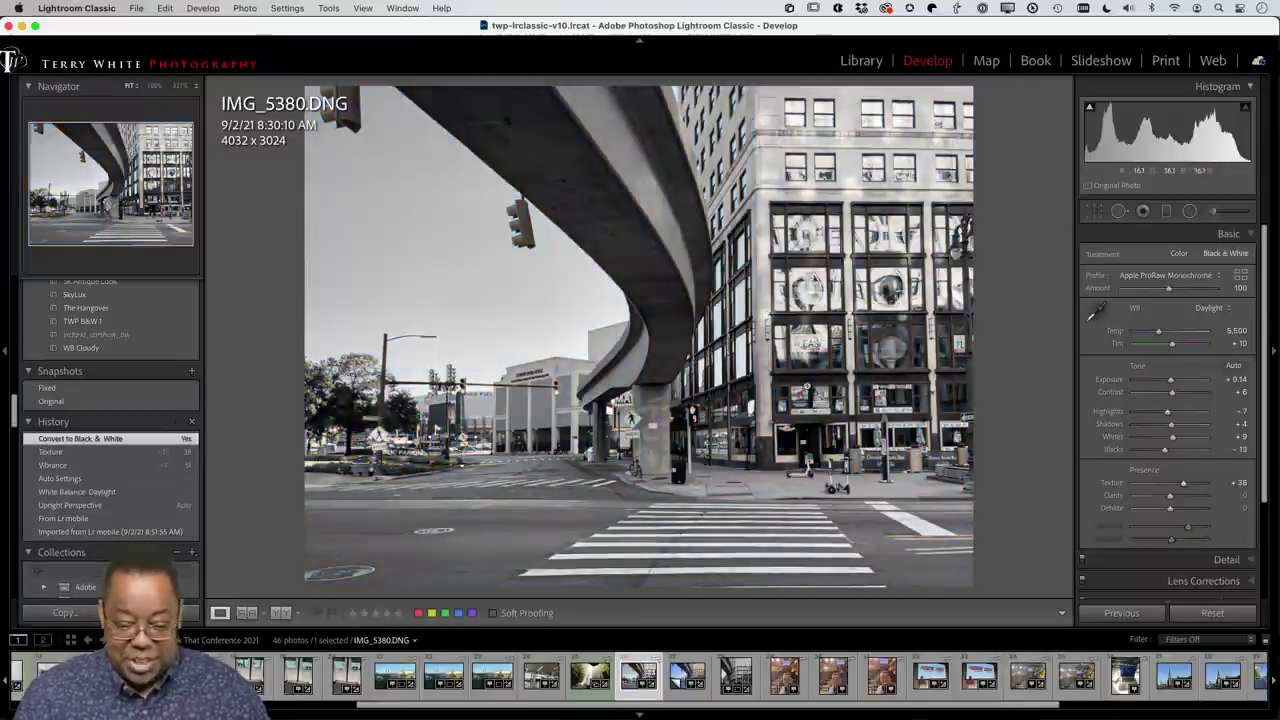
key(r)
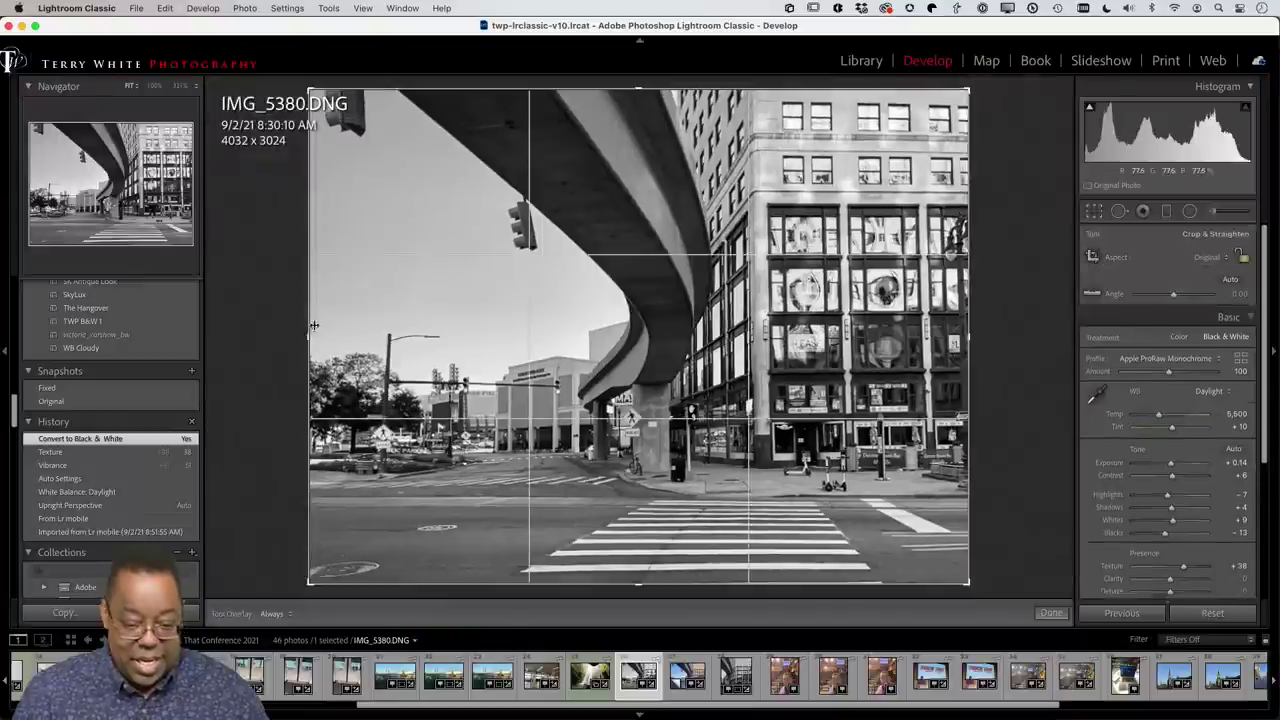
drag(309, 339, 421, 342)
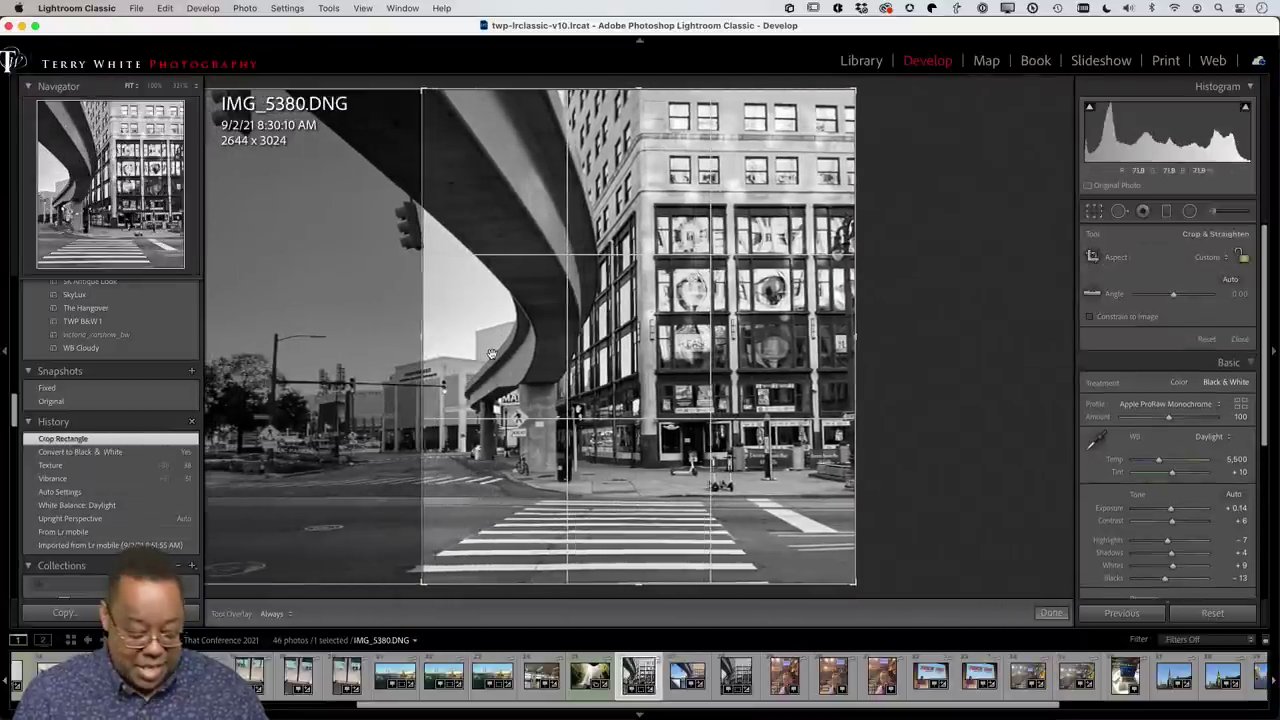
key(r)
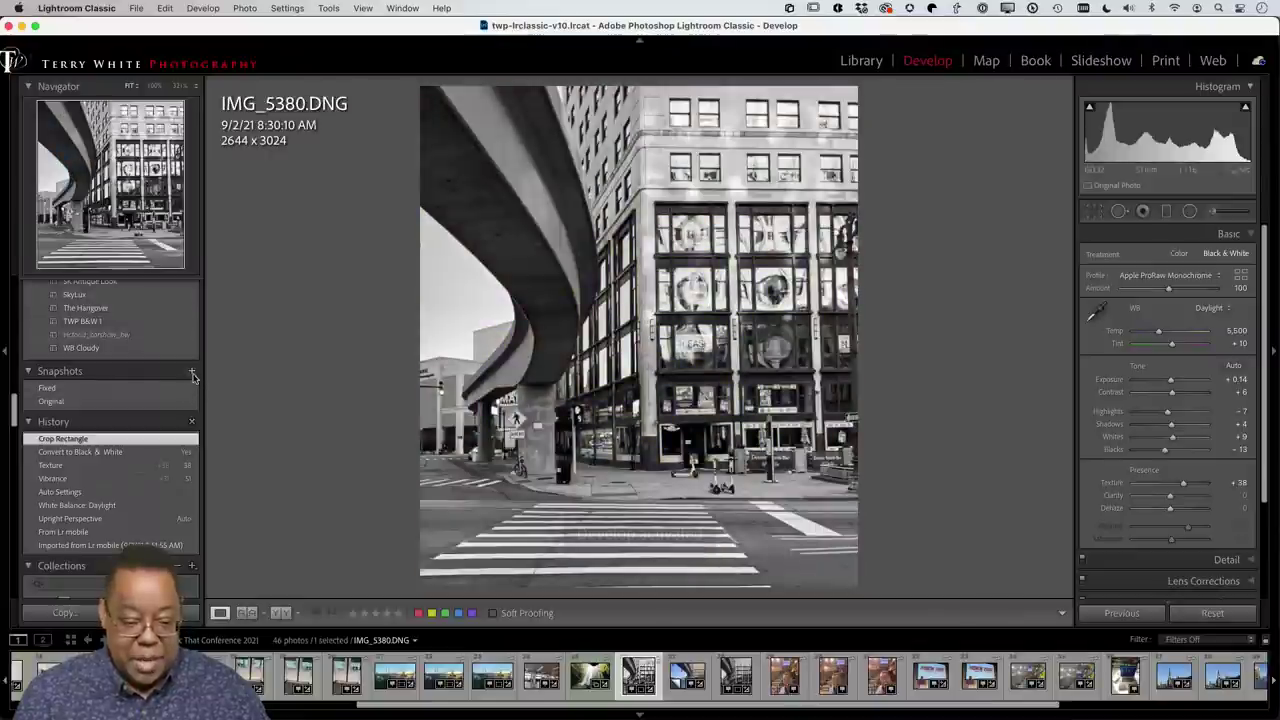
Step: Start a new snapshot of the black-and-white crop, entering the beginning of its name 'B&W'
click(191, 371)
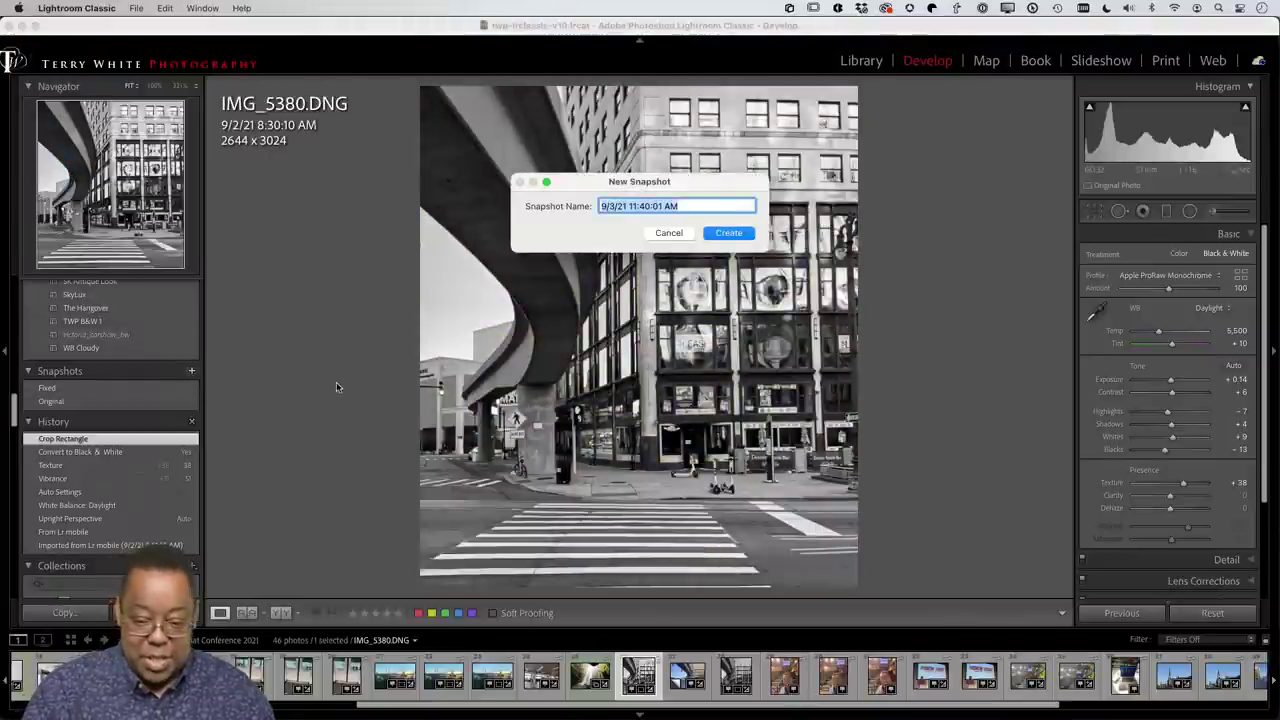
text(B&W F)
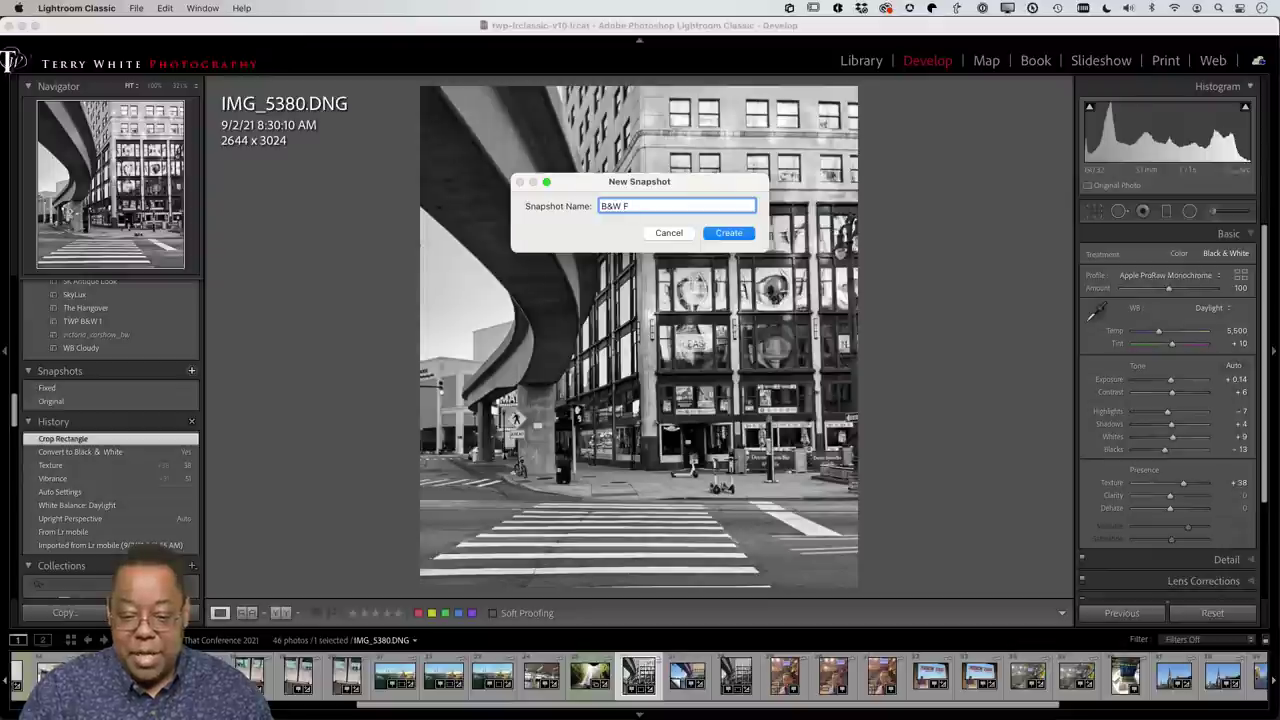
key(BackSpace)
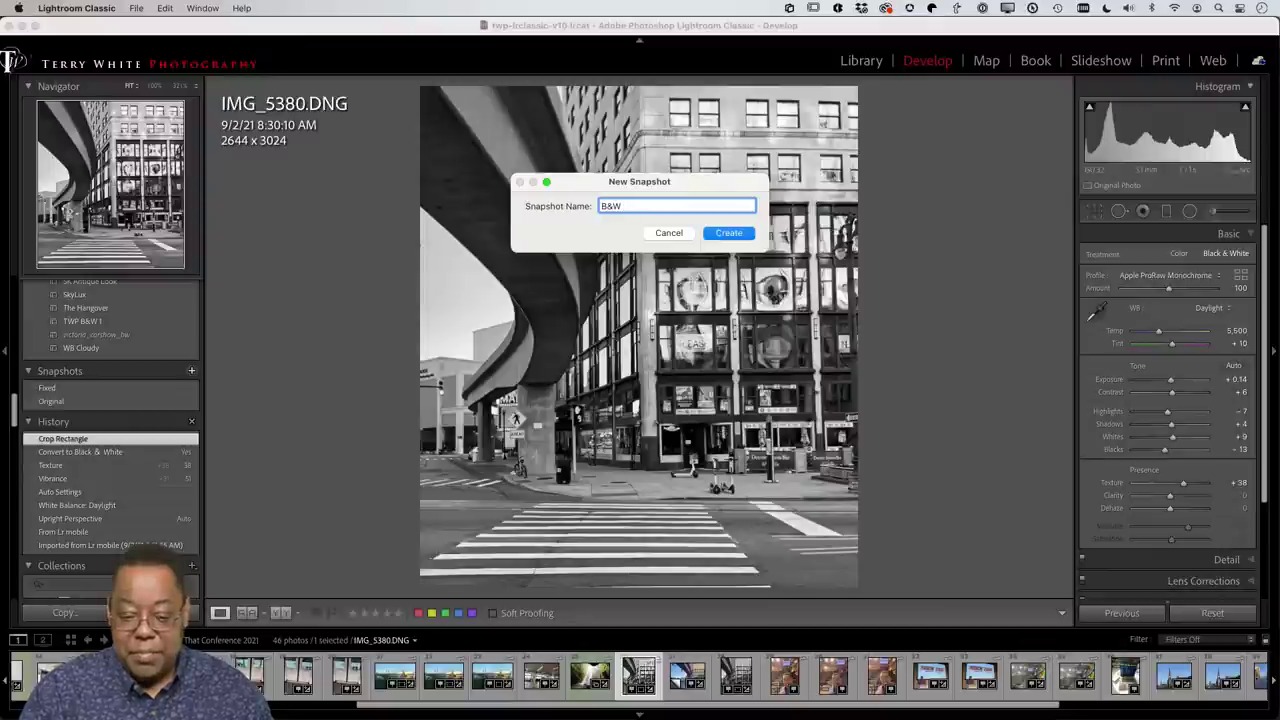
Step: Finish saving the 'B&W Fixed' snapshot, then compare the Original, Fixed and B&W Fixed snapshots
text(Fixed)
key(Return)
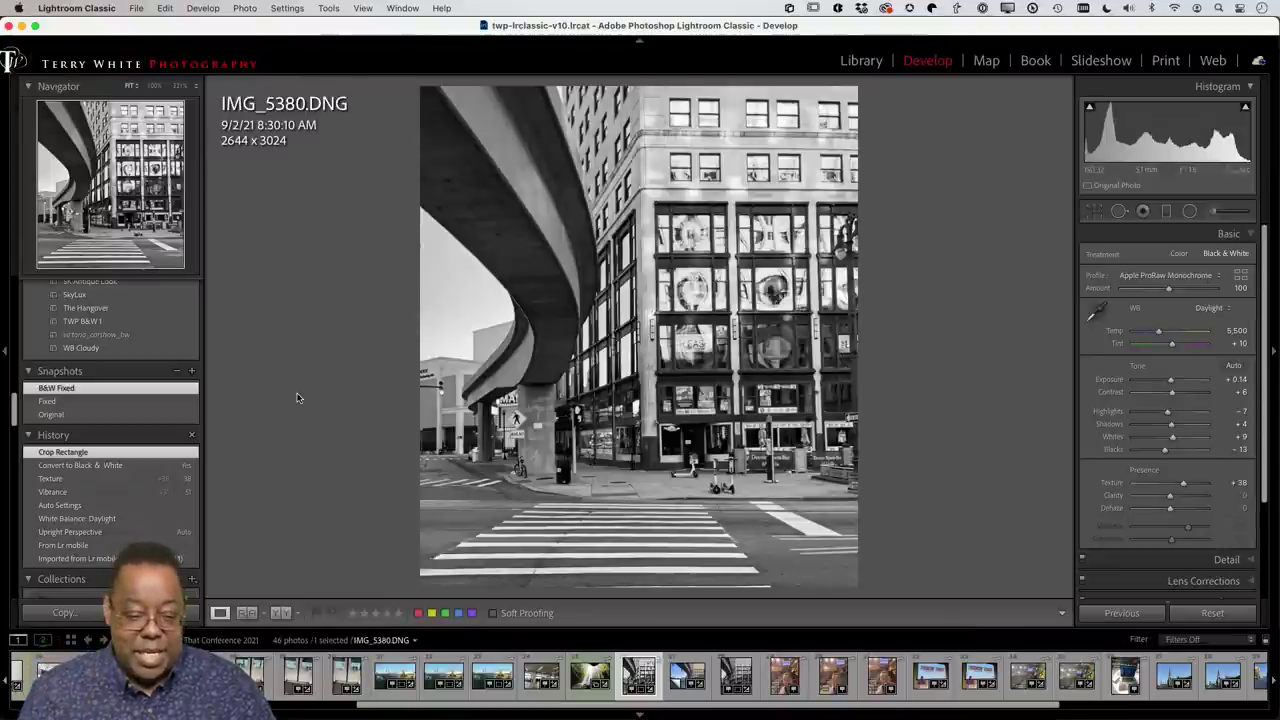
click(50, 415)
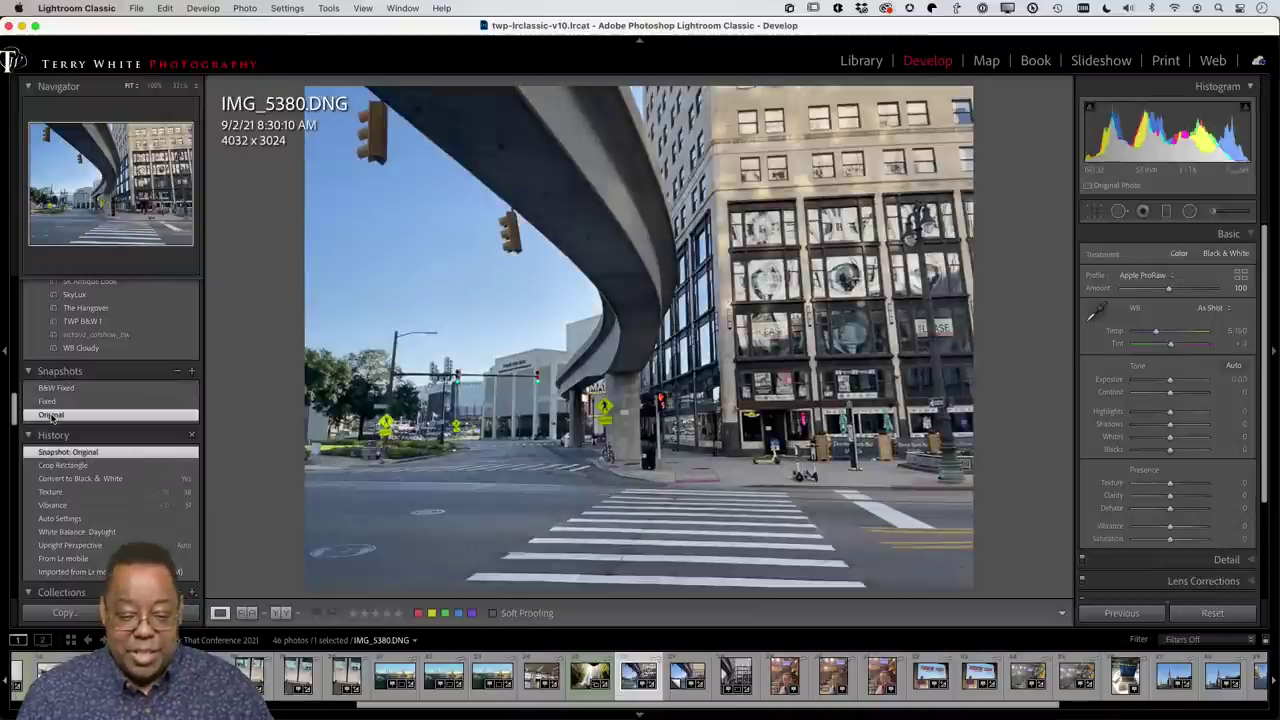
click(70, 401)
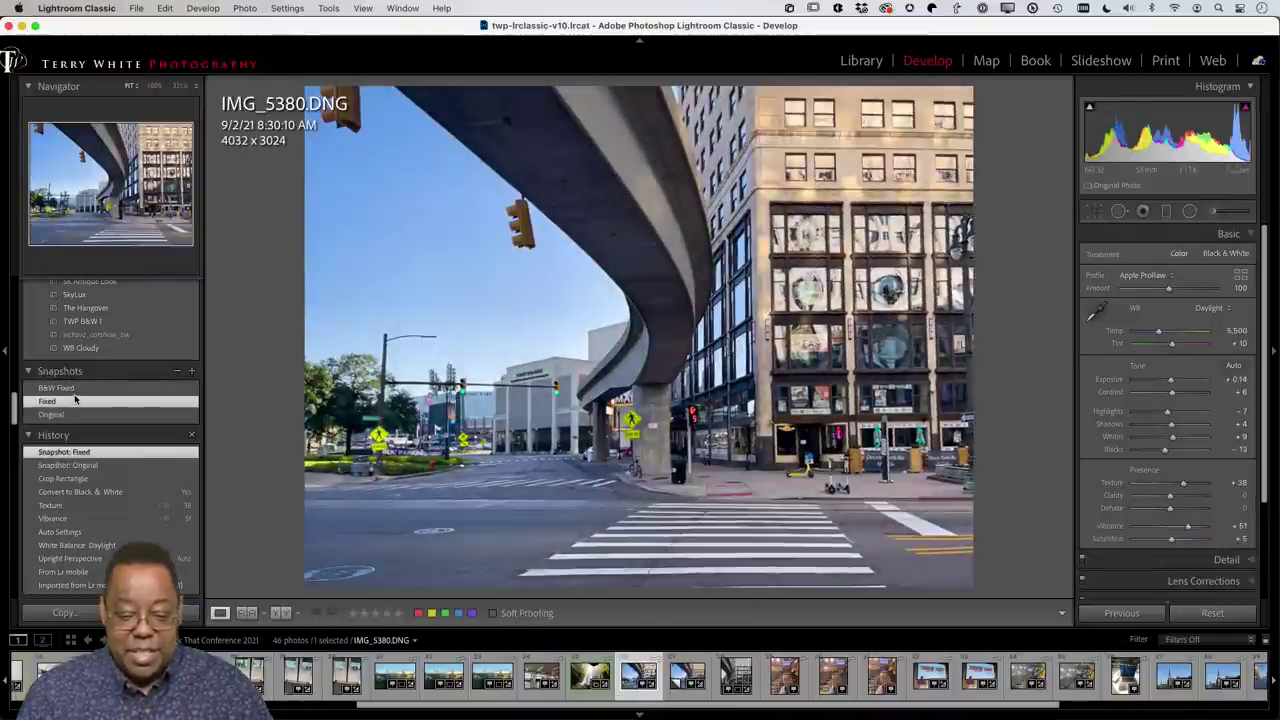
click(62, 388)
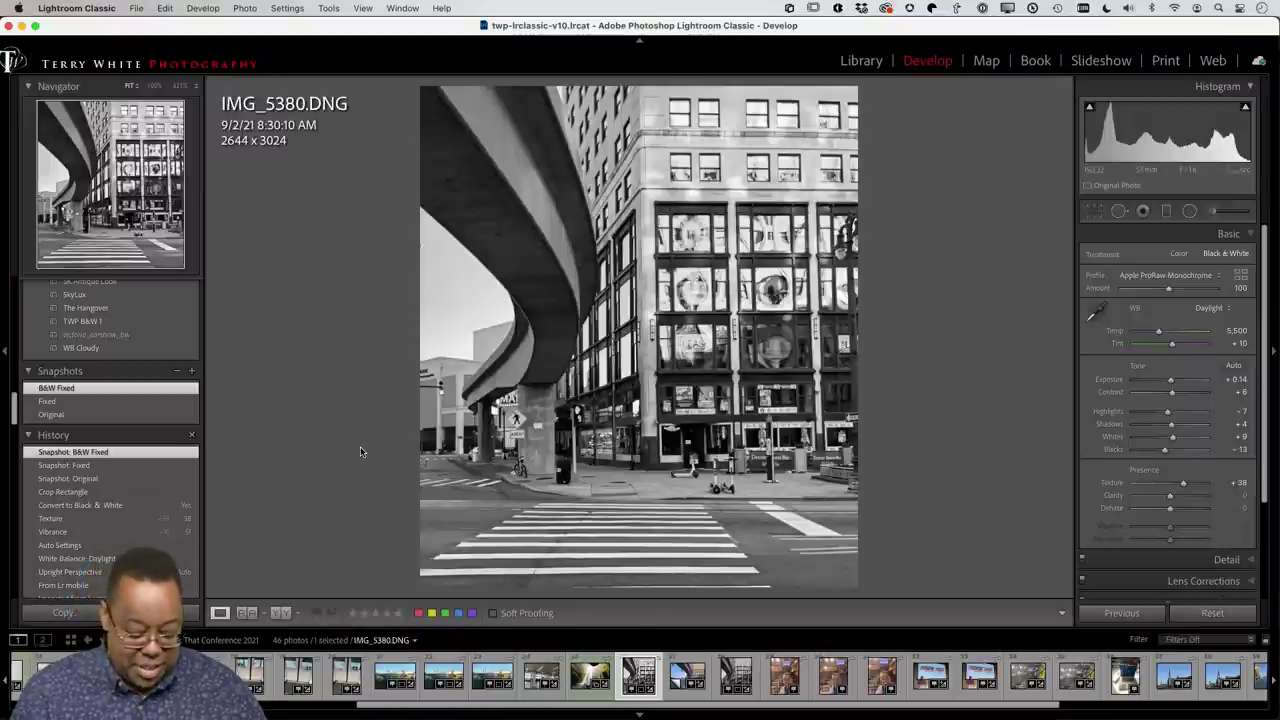
Step: Return to the Library grid and select the first five sea-cliff sunset photos together
key(g)
scroll(282, 385, up, 5)
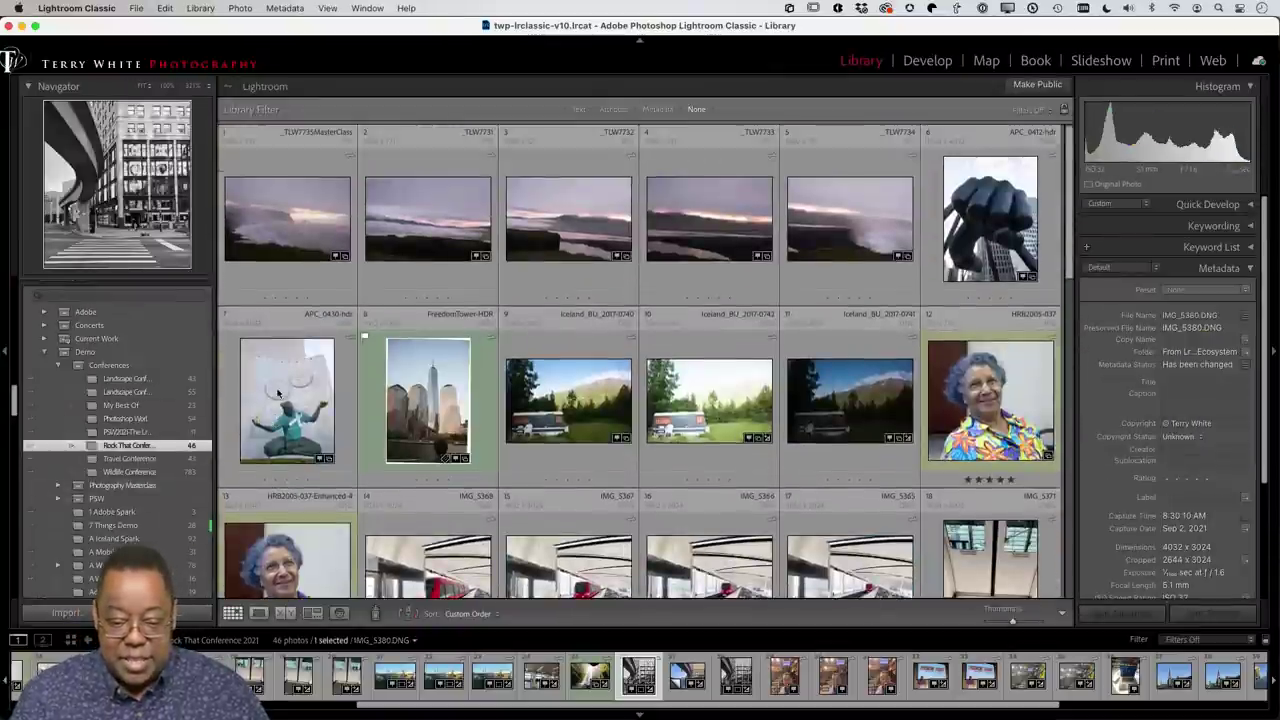
click(288, 218)
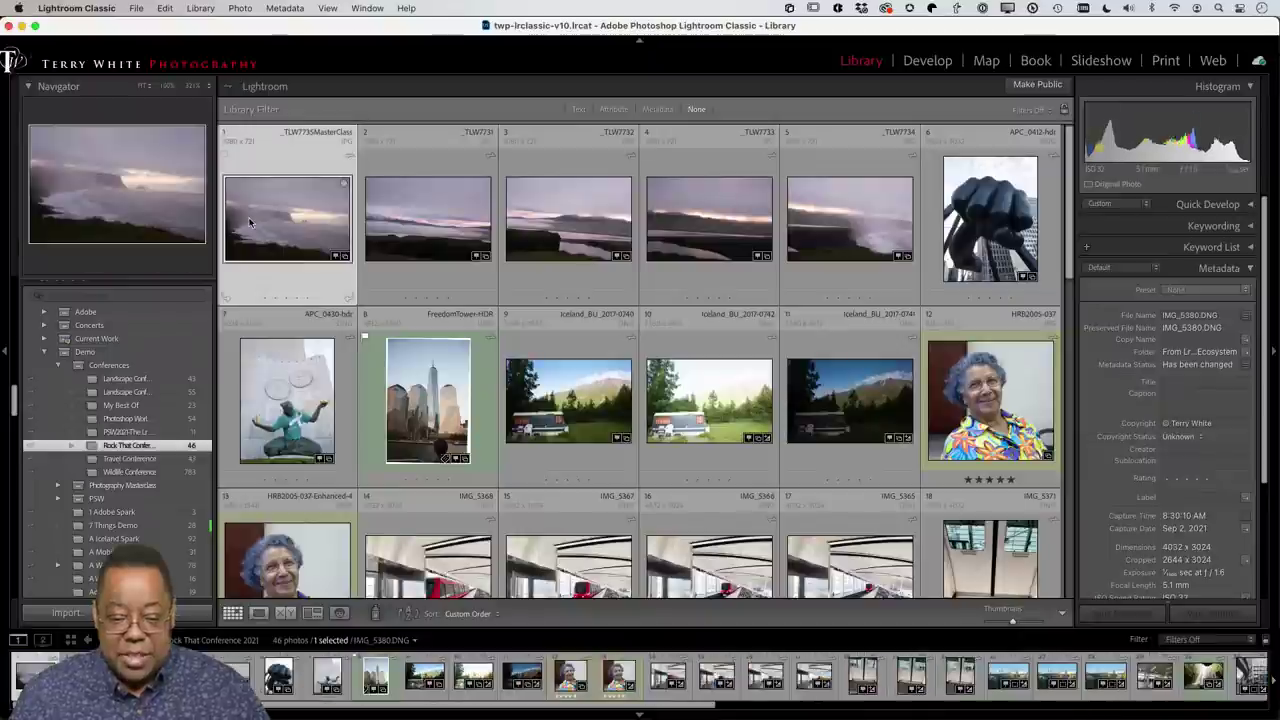
shift+click(797, 240)
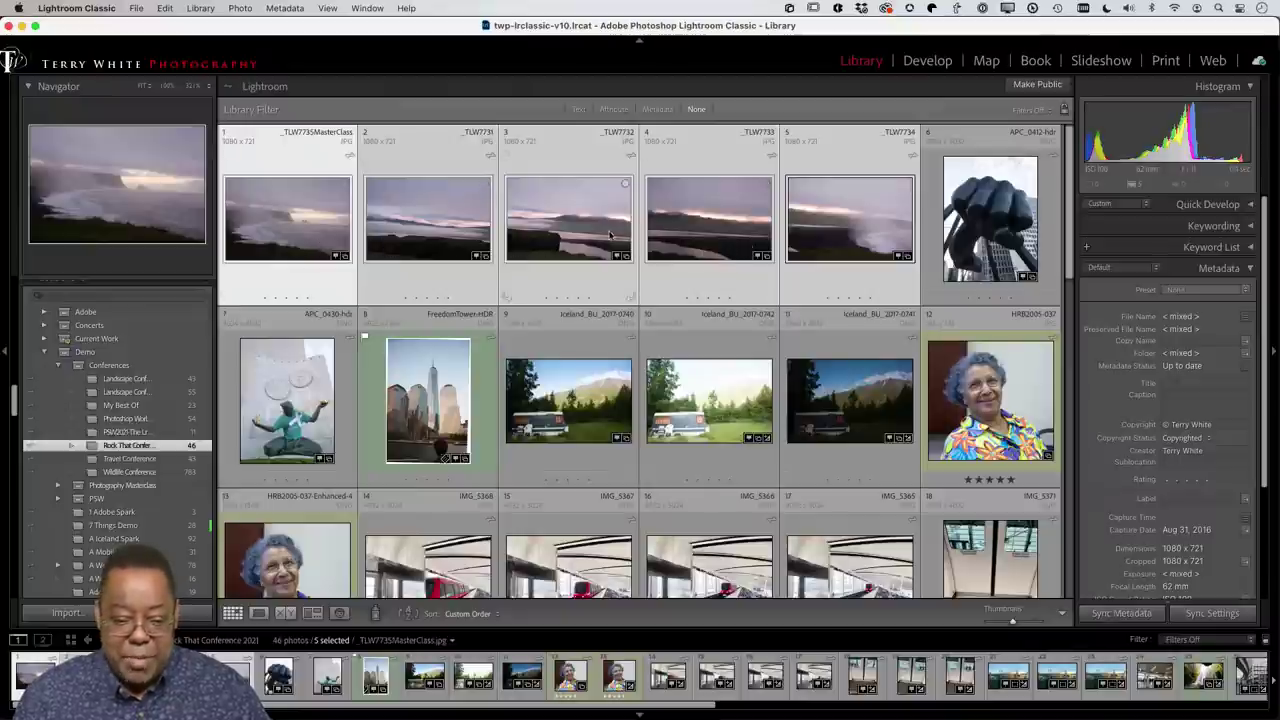
scroll(283, 208, down, 1)
right_click(283, 208)
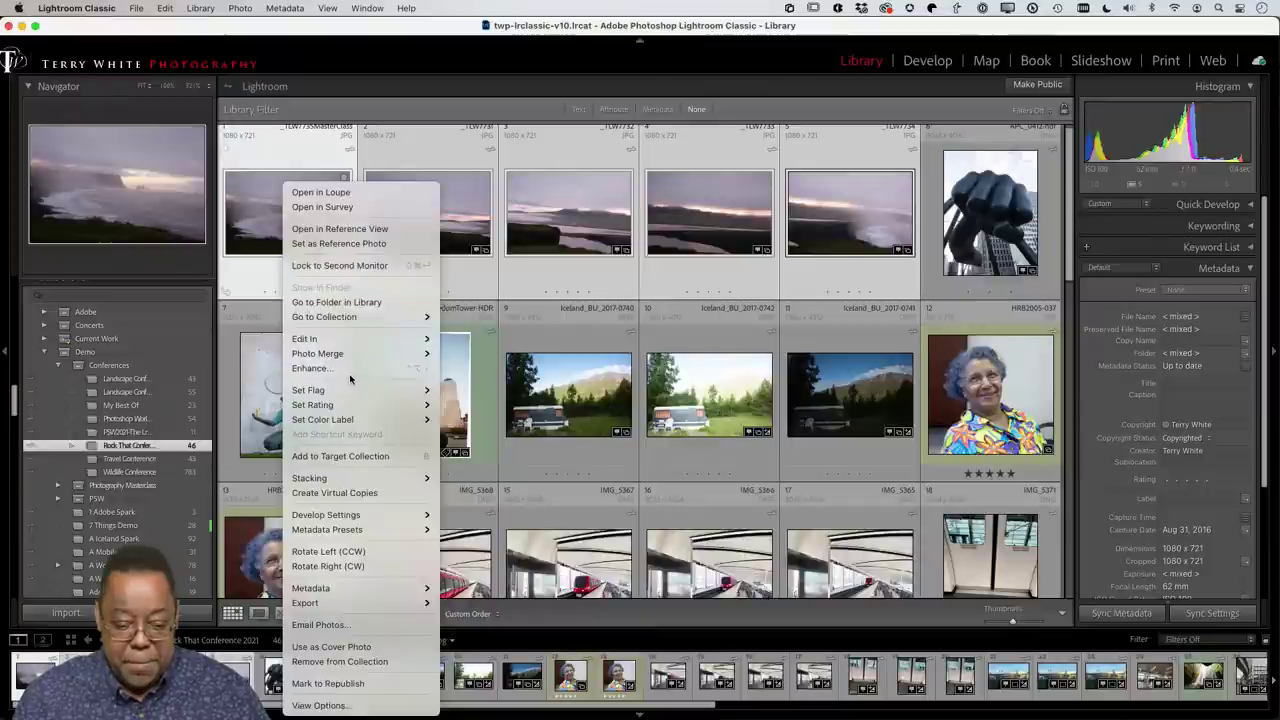
Step: Start a Photo Merge > Panorama of the five sunset photos, declining the HDR panorama option
mouse_move(365, 356)
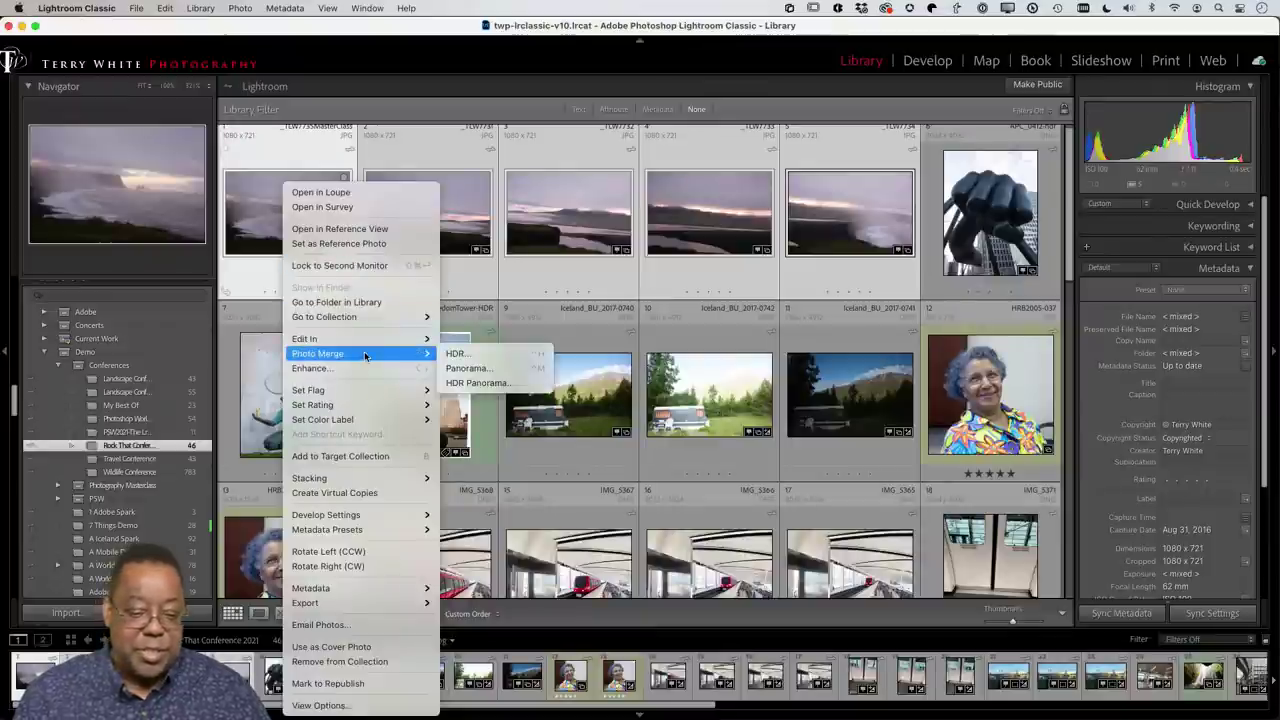
click(468, 368)
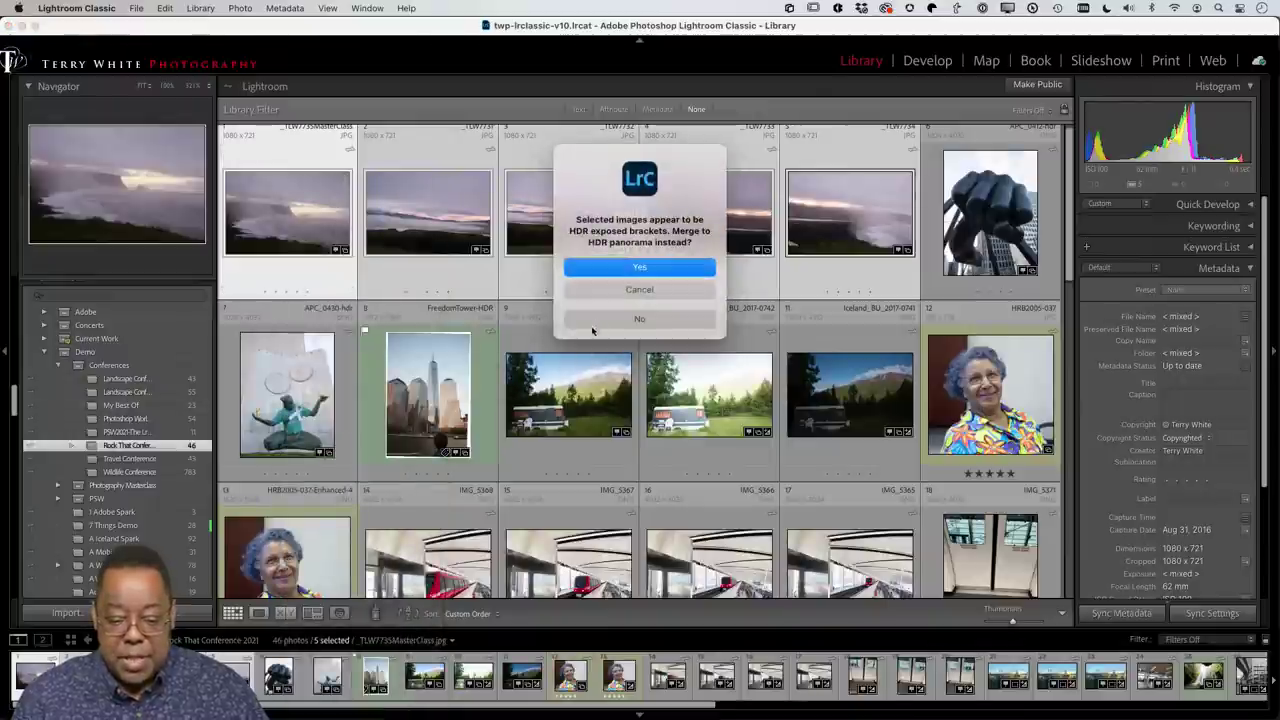
click(608, 324)
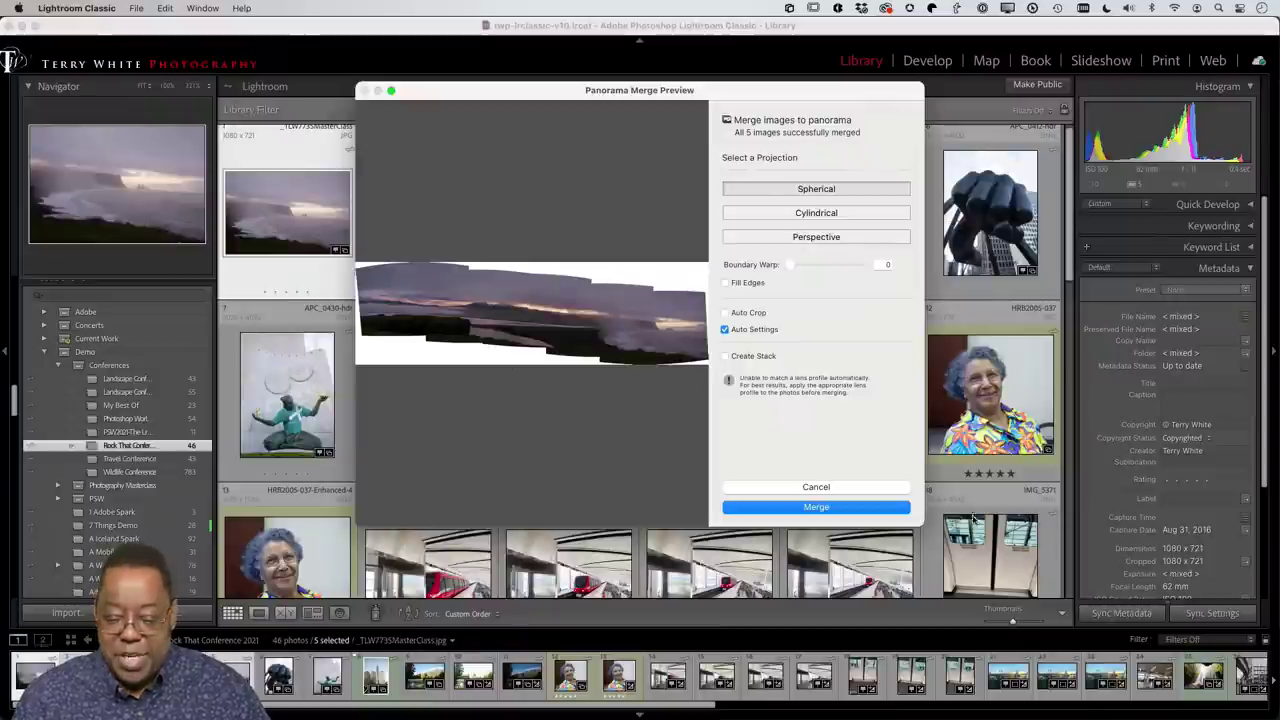
Step: Enlarge the Panorama Merge Preview window, move it left and resize it bigger
double_click(925, 522)
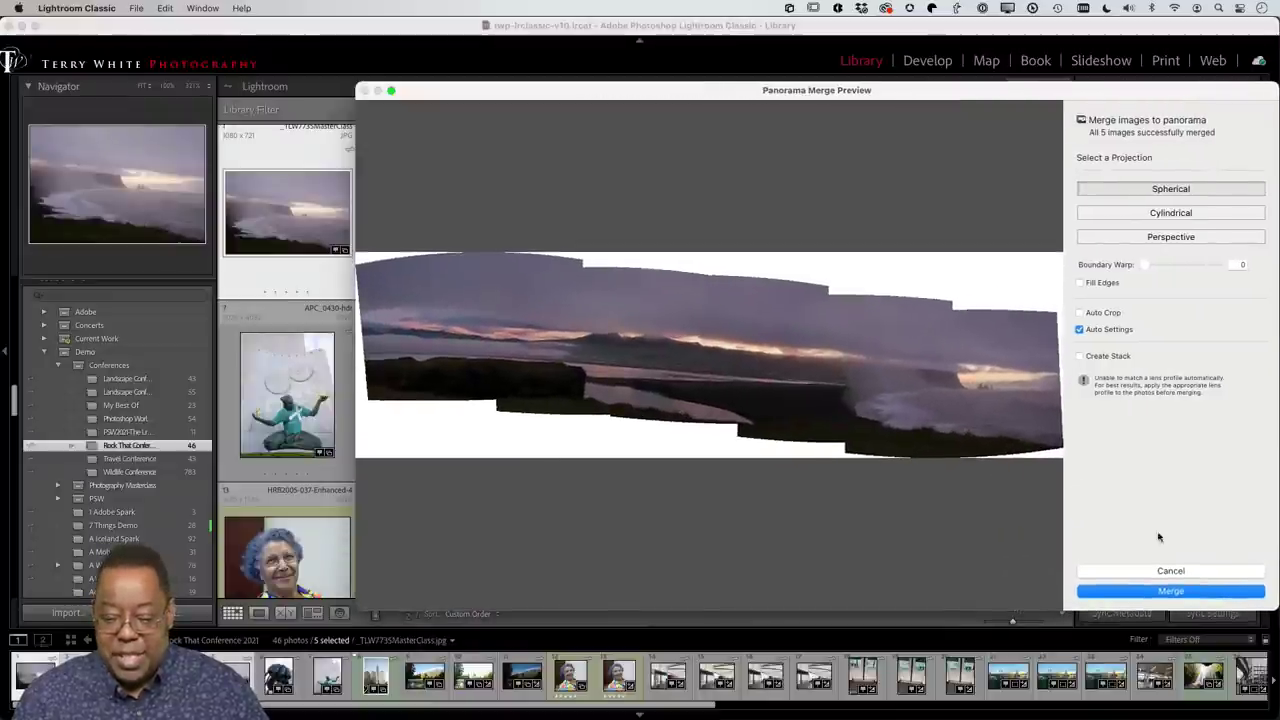
drag(897, 91, 663, 77)
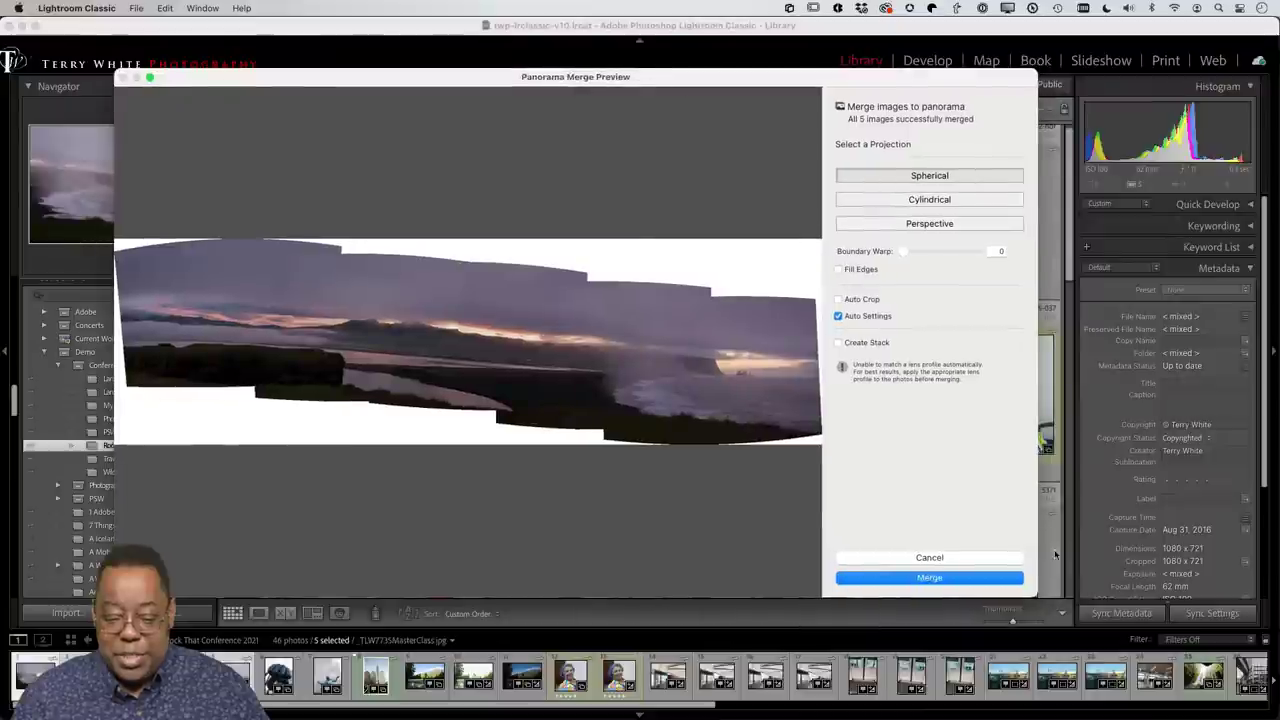
drag(1033, 591, 1140, 617)
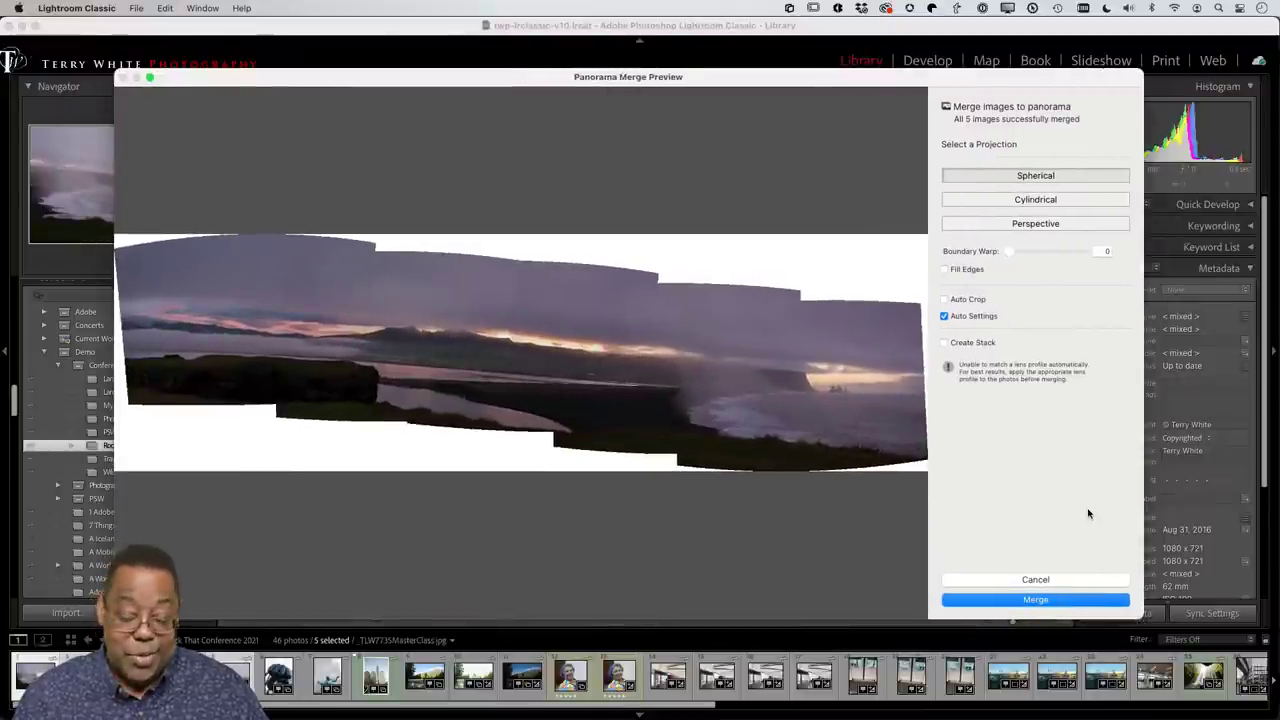
Step: Try Auto Crop and then turn it off, and test Boundary Warp at 27 before resetting it to 0
click(966, 300)
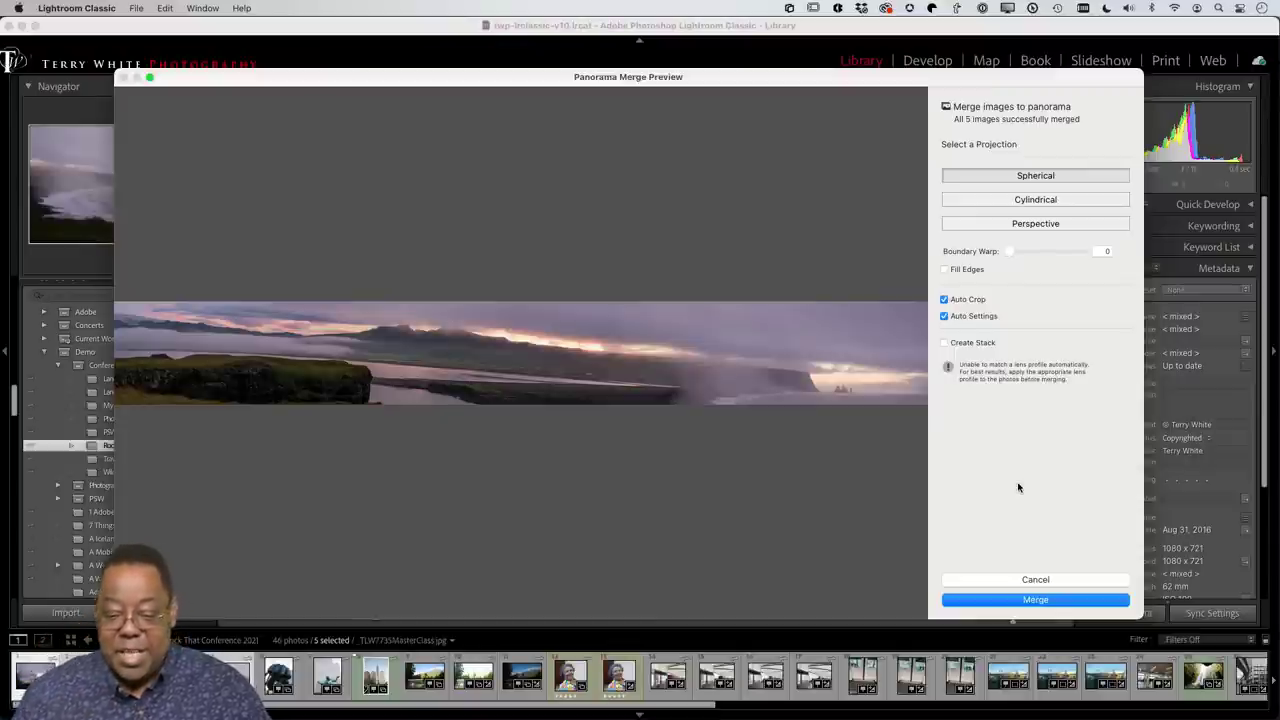
click(944, 300)
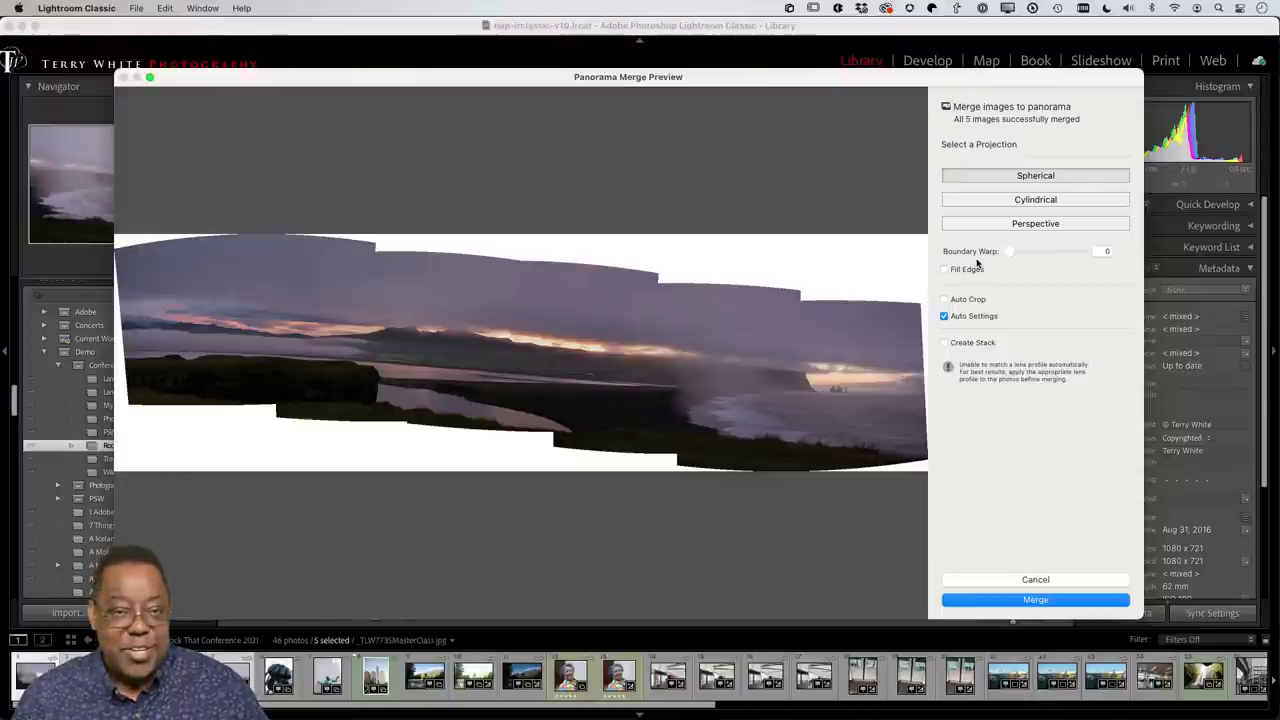
drag(1010, 252, 936, 276)
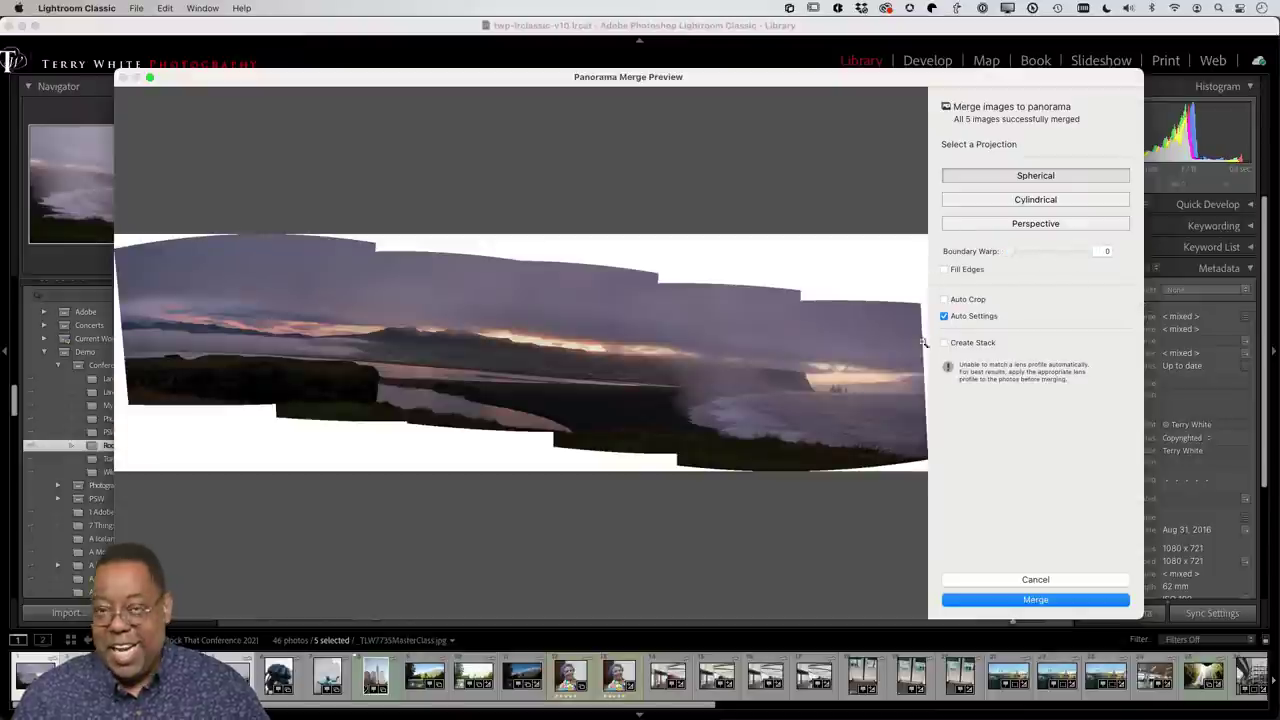
drag(1012, 254, 1031, 252)
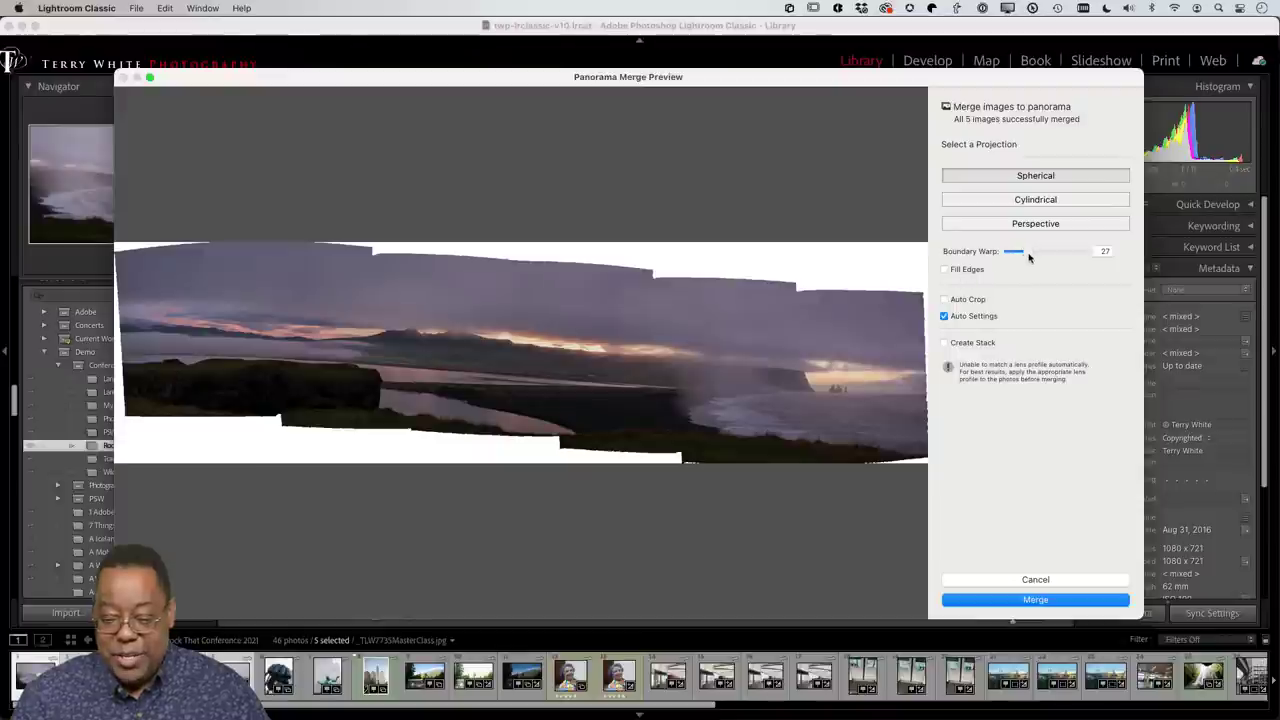
drag(1026, 256, 994, 266)
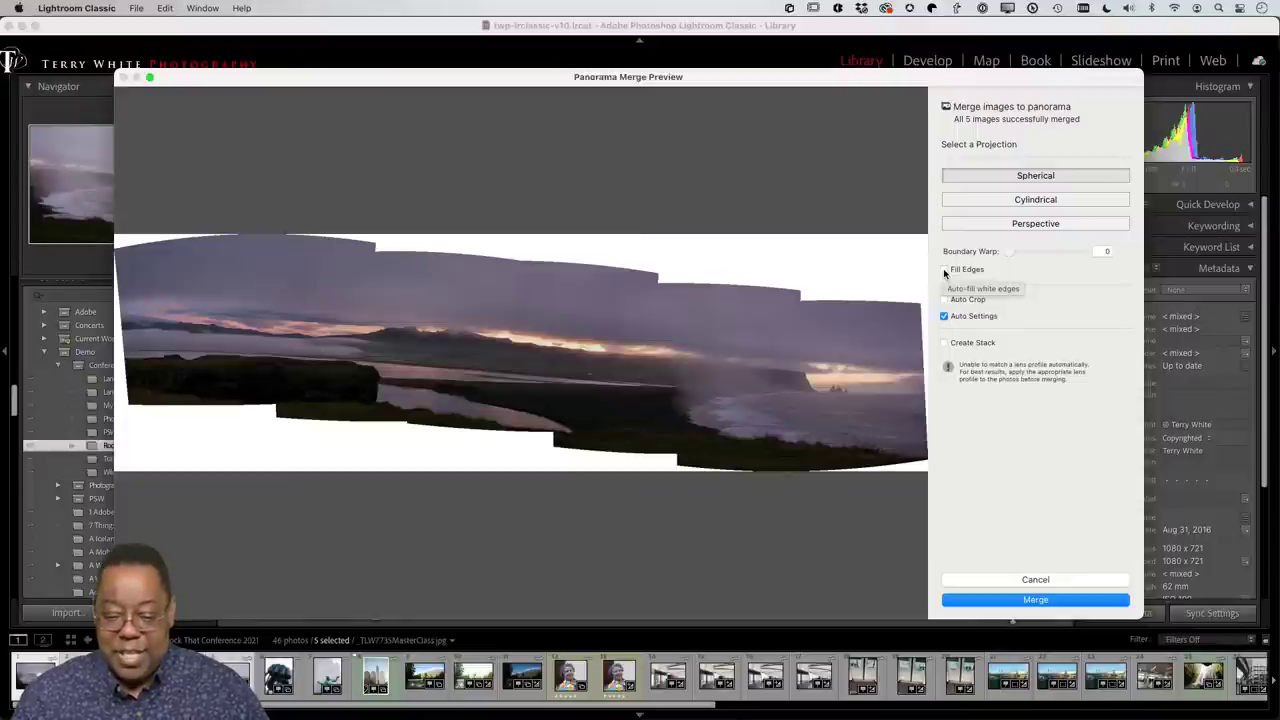
Step: Merge the panorama with Fill Edges enabled and Boundary Warp set to 27
click(945, 270)
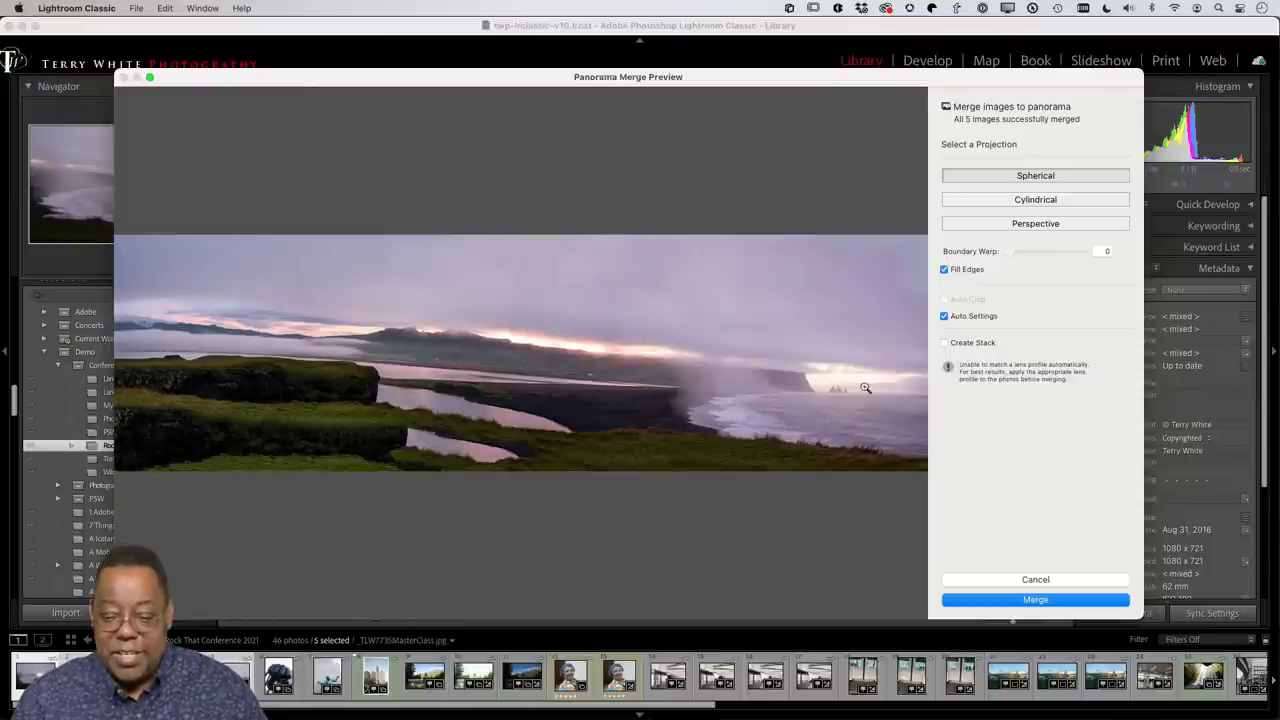
drag(1011, 255, 1026, 254)
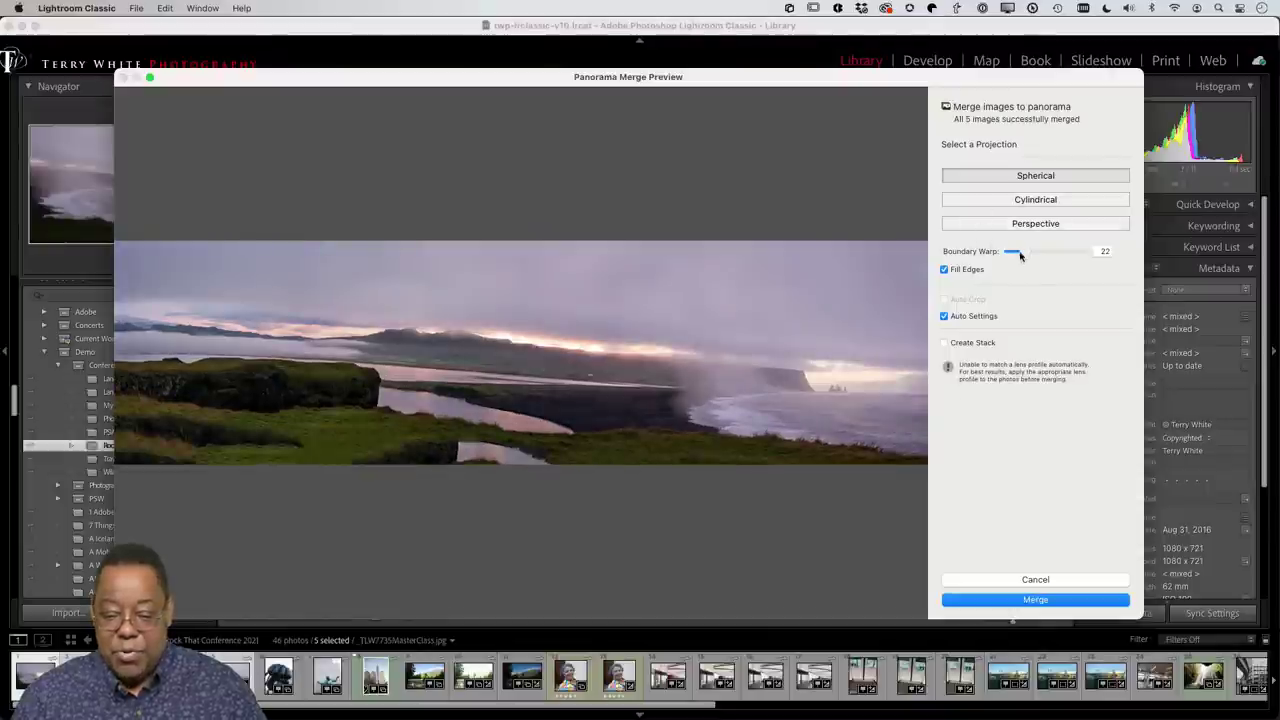
drag(1022, 255, 1028, 255)
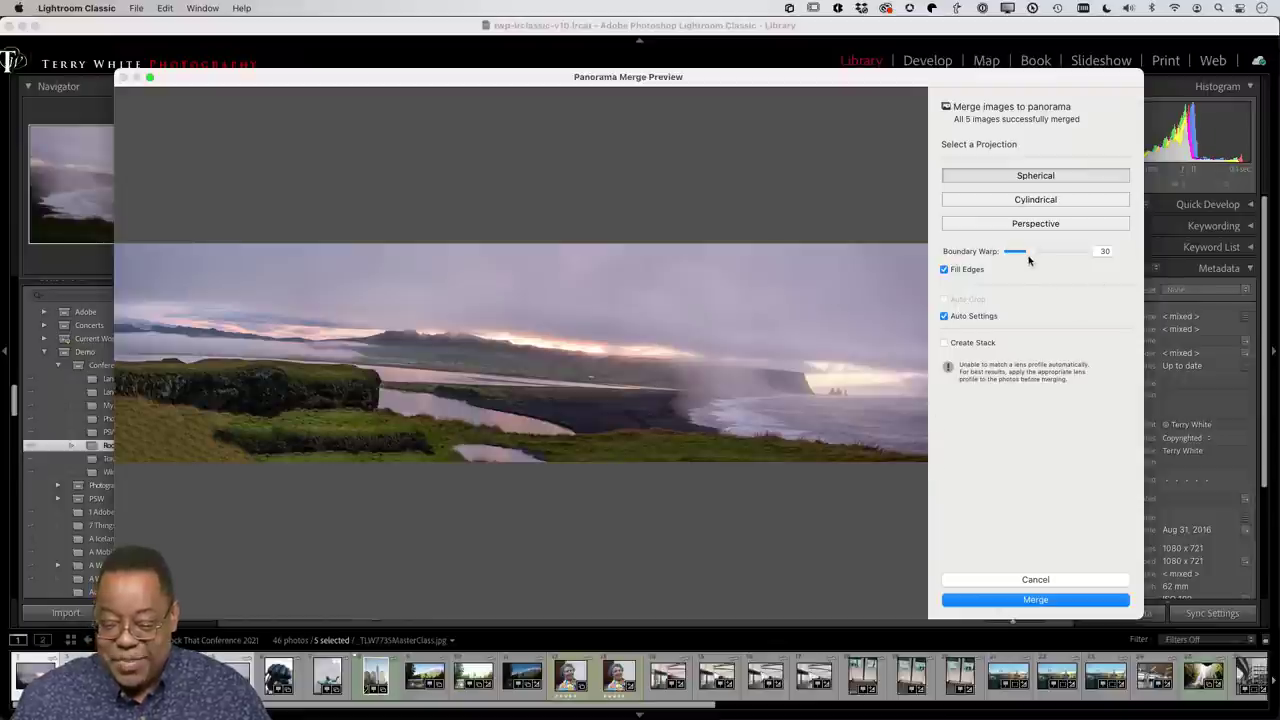
drag(1029, 258, 1026, 257)
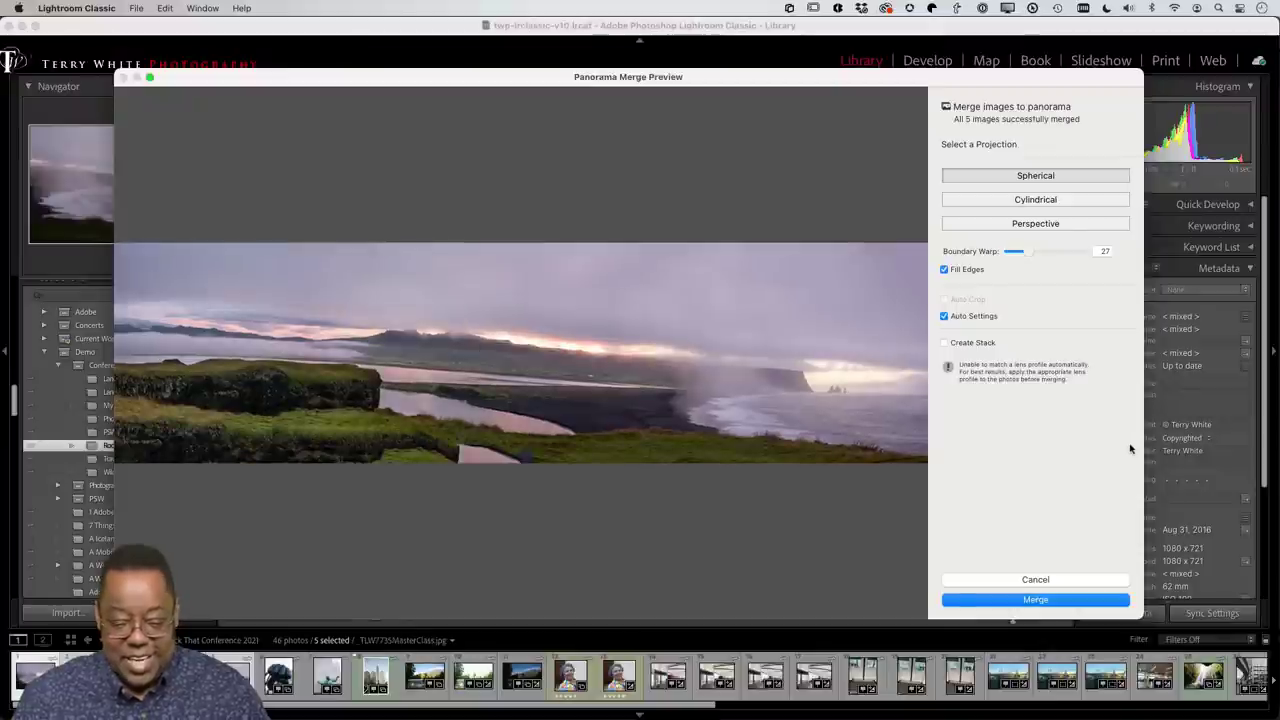
click(1062, 601)
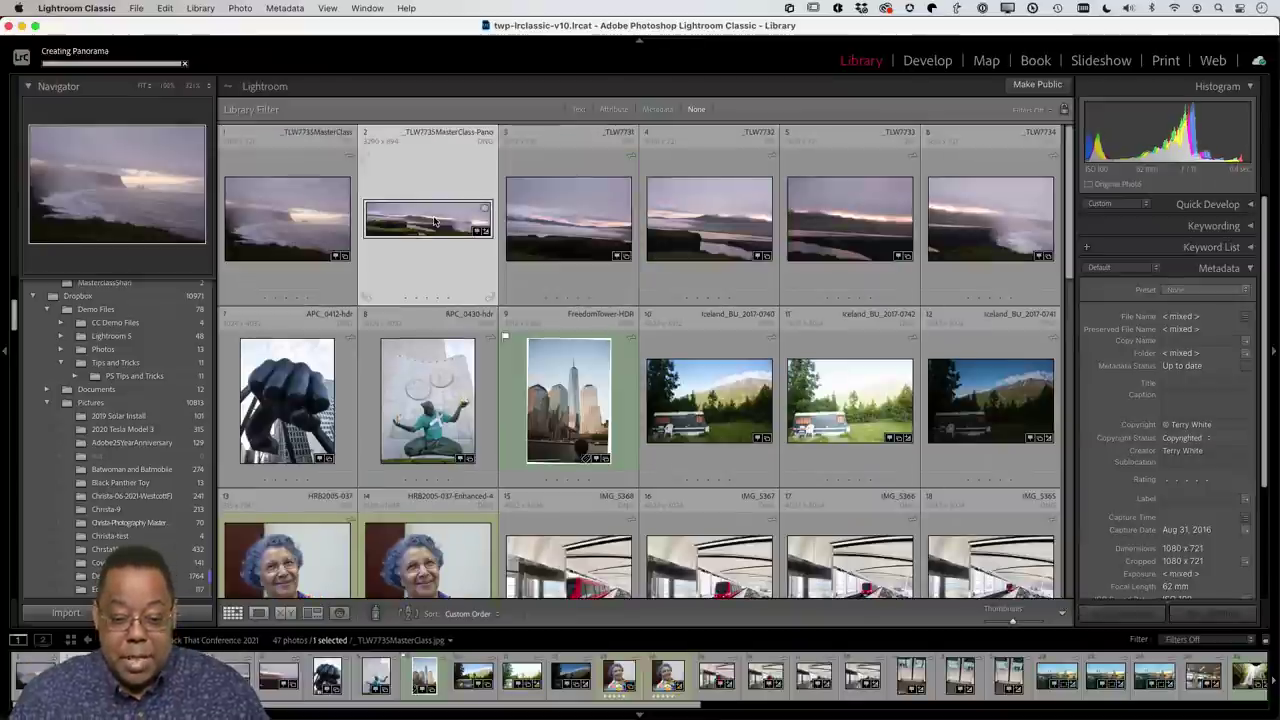
Step: Open the panorama in Develop and straighten it along the horizon to a -4.58° crop, 2549 x 693
key(d)
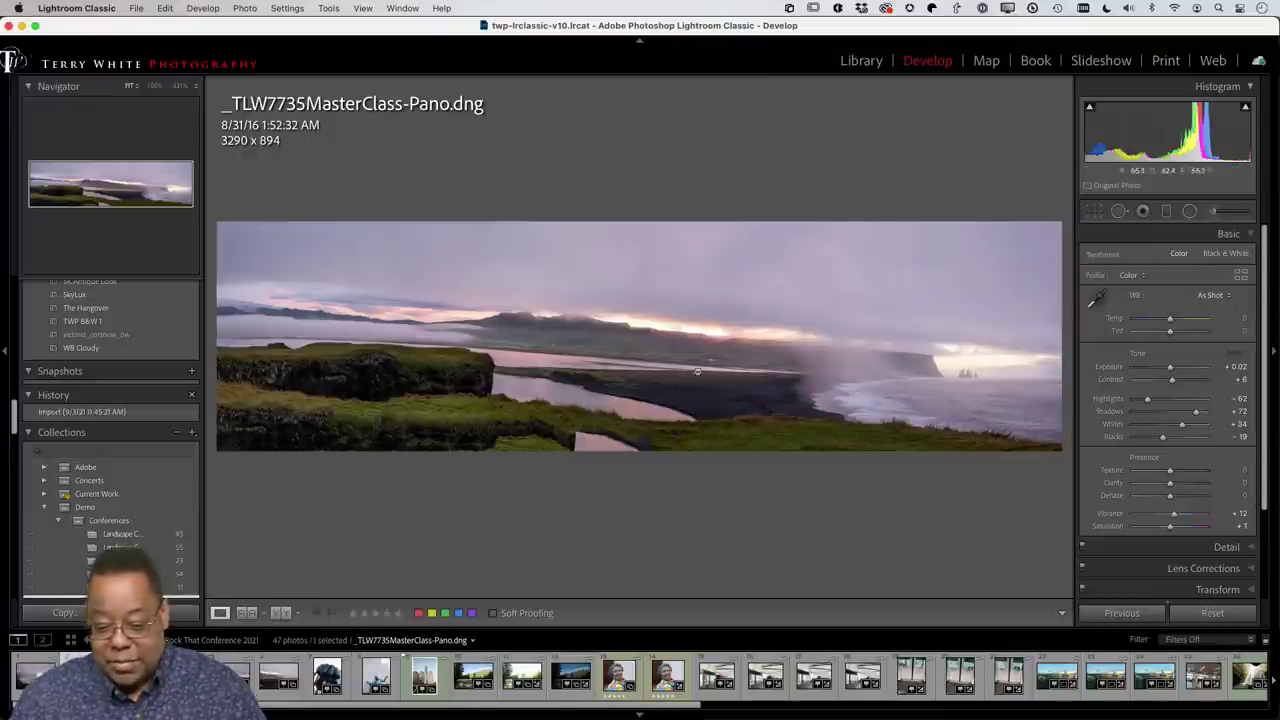
click(1096, 212)
click(1092, 293)
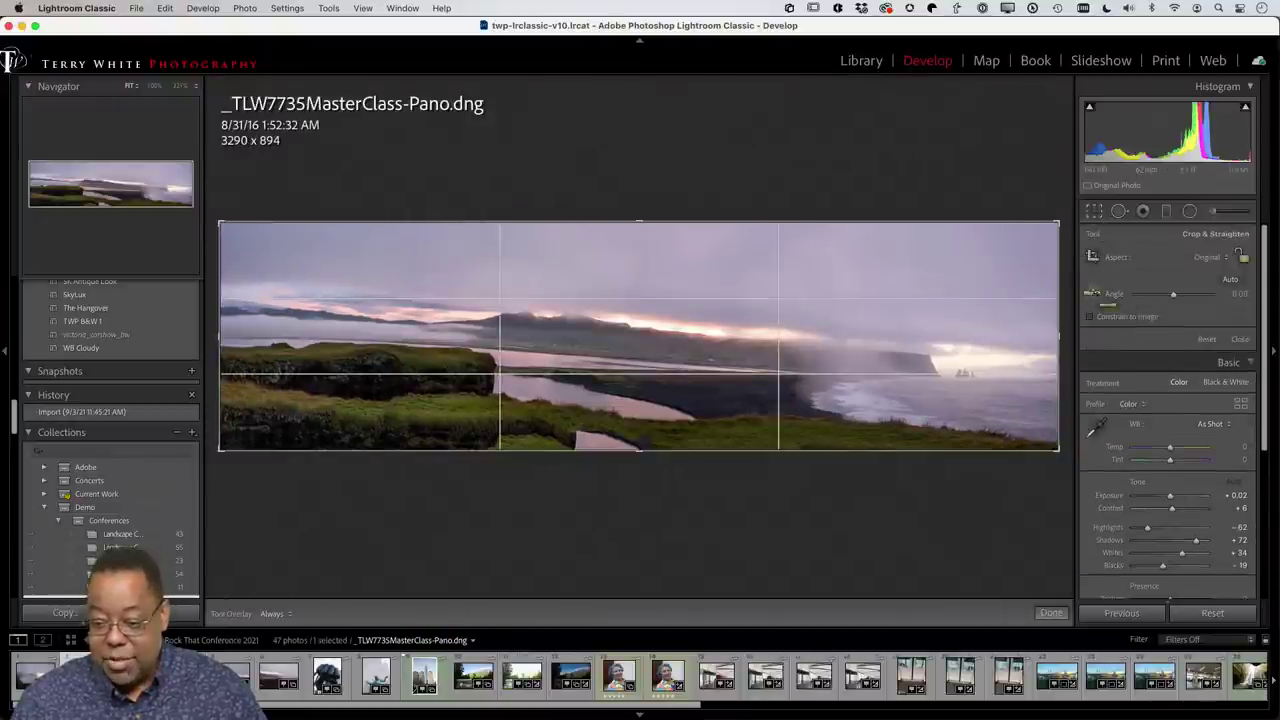
drag(471, 344, 888, 376)
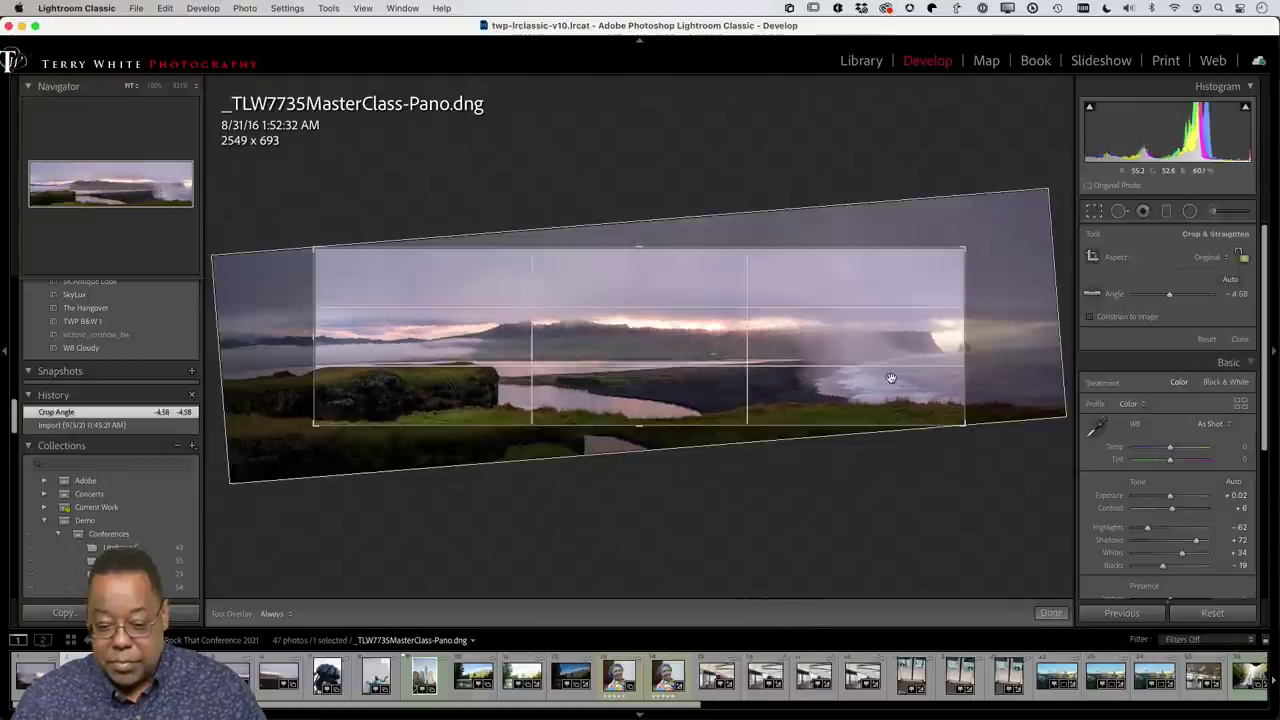
key(Return)
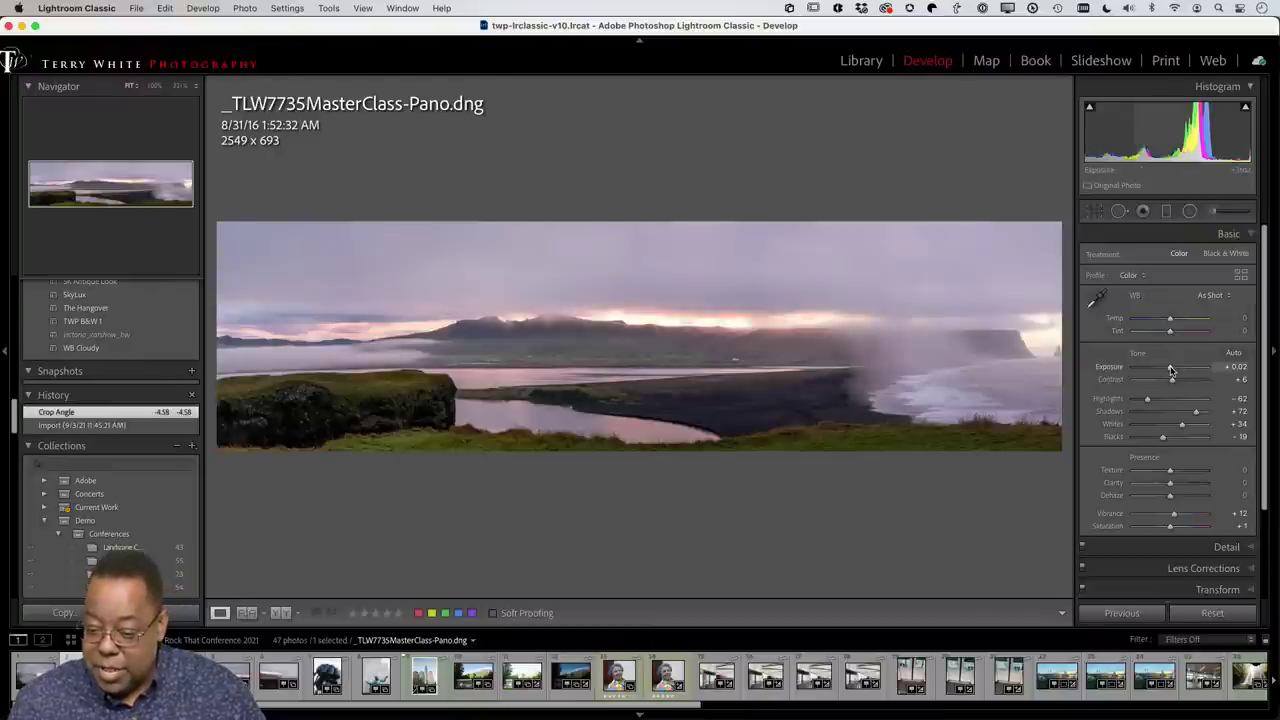
Step: Keep As Shot white balance, raise Exposure to +0.50, and activate the Graduated Filter
click(1209, 295)
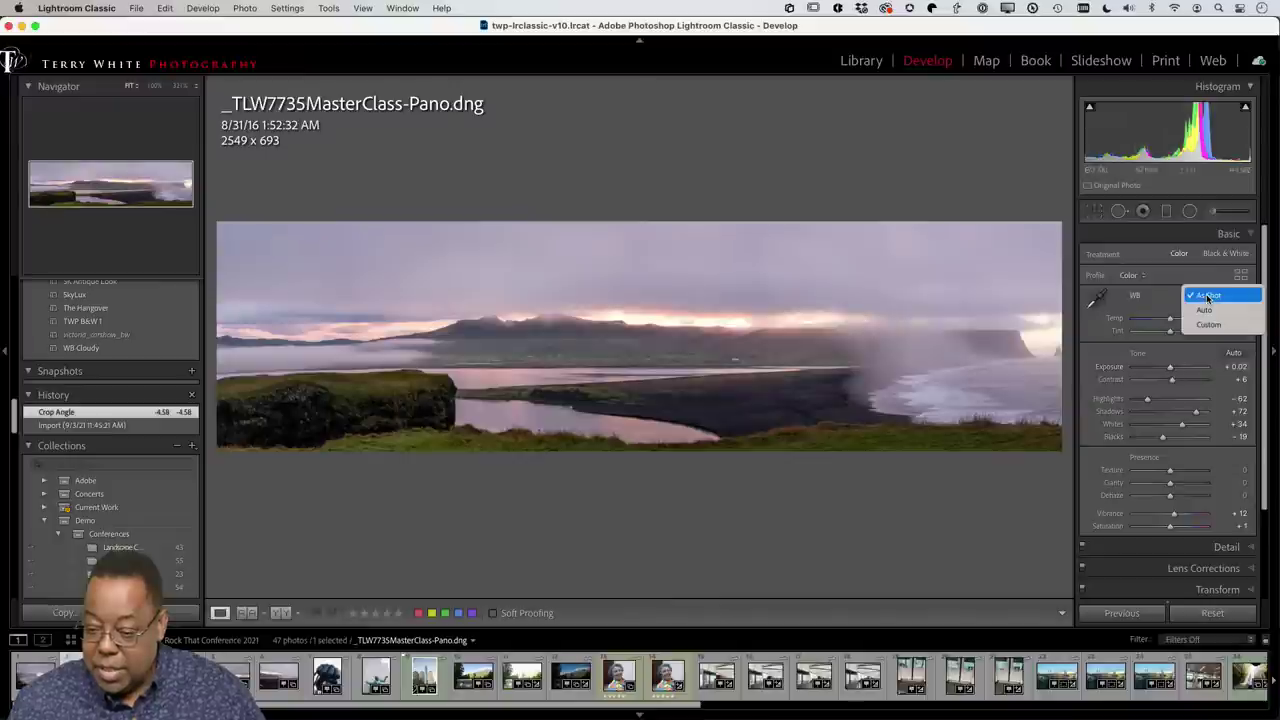
click(1209, 297)
drag(1174, 372, 1176, 370)
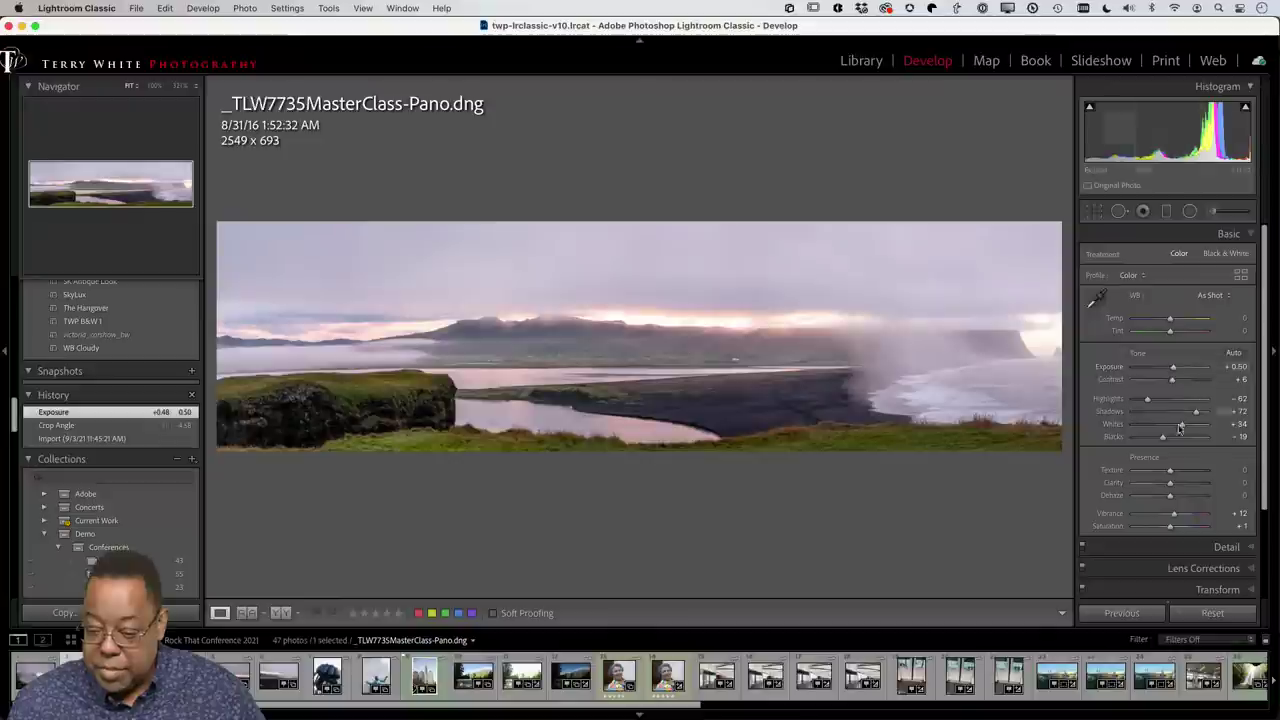
click(1166, 212)
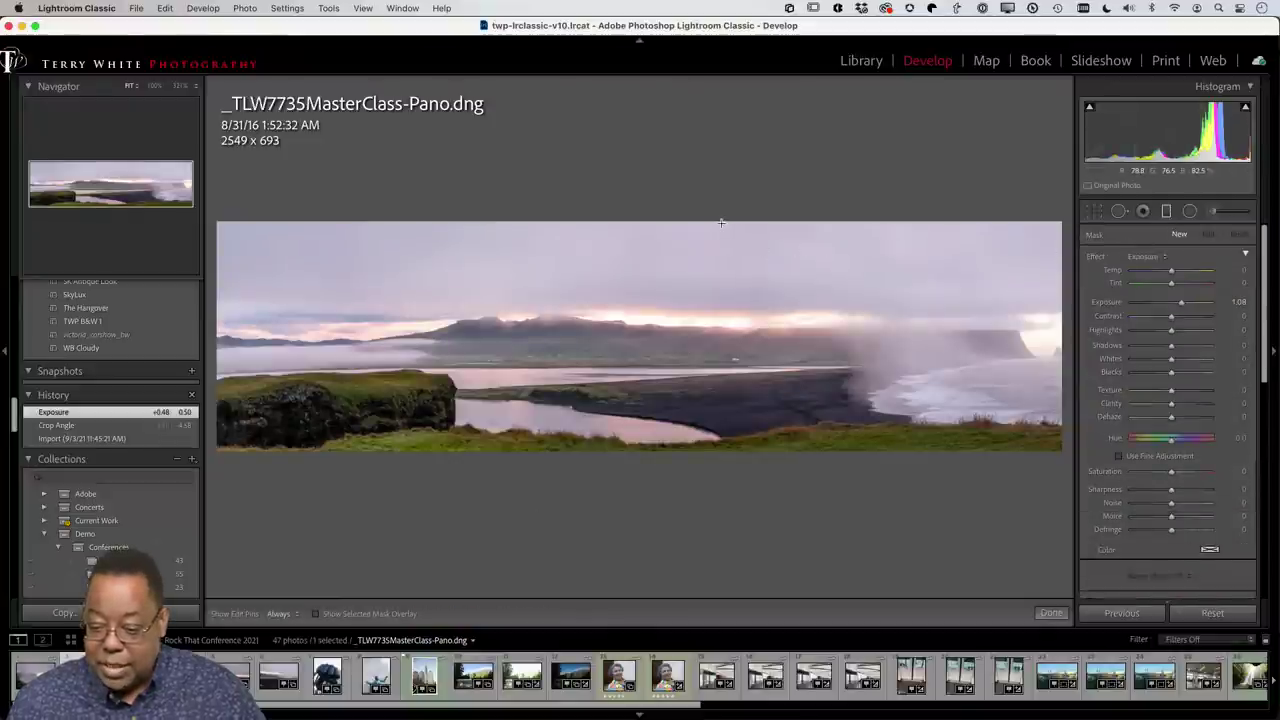
Step: Add a cooling graduated filter over the sky, then set Vibrance +38, Saturation +15, Texture +22
drag(720, 222, 720, 343)
drag(1171, 271, 1169, 306)
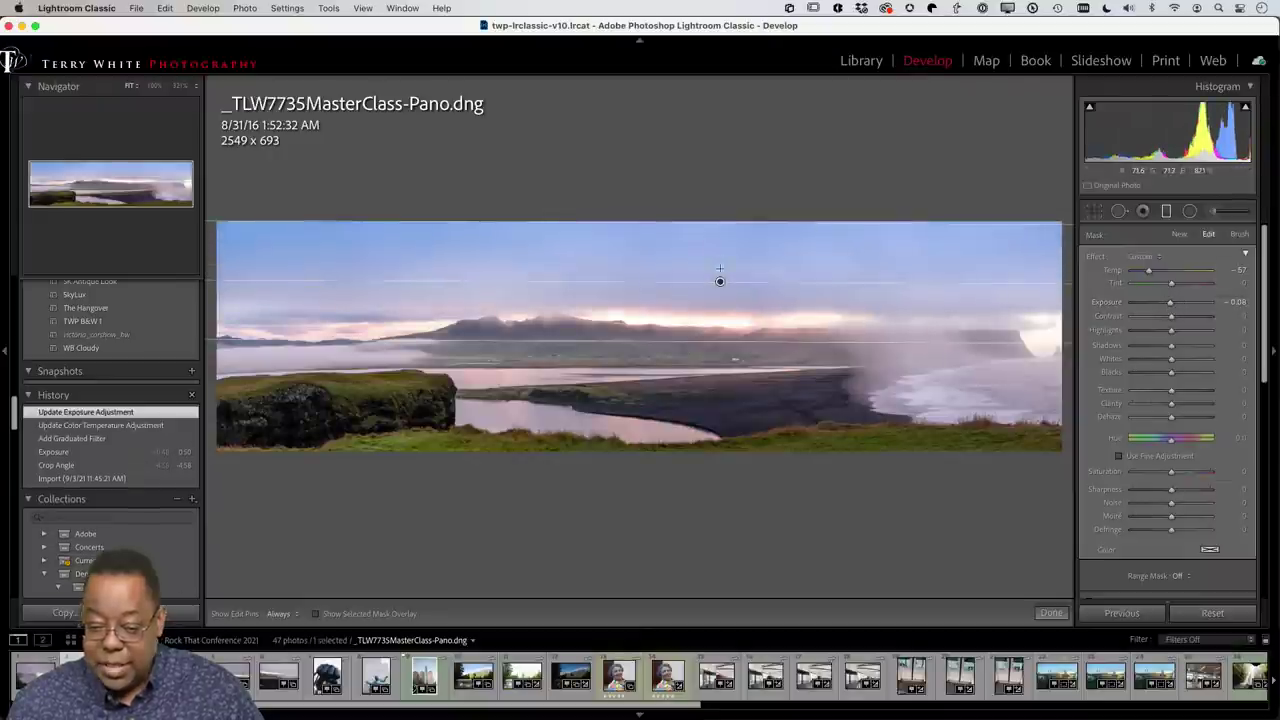
drag(720, 281, 721, 269)
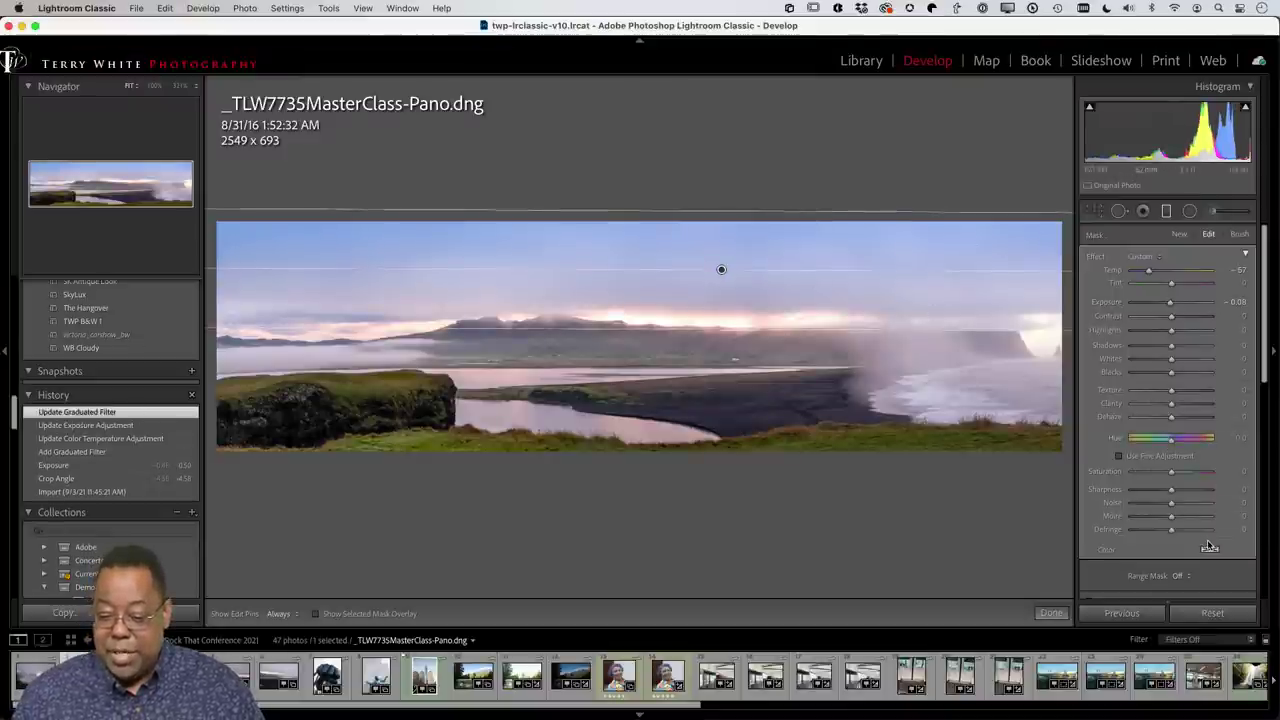
key(d)
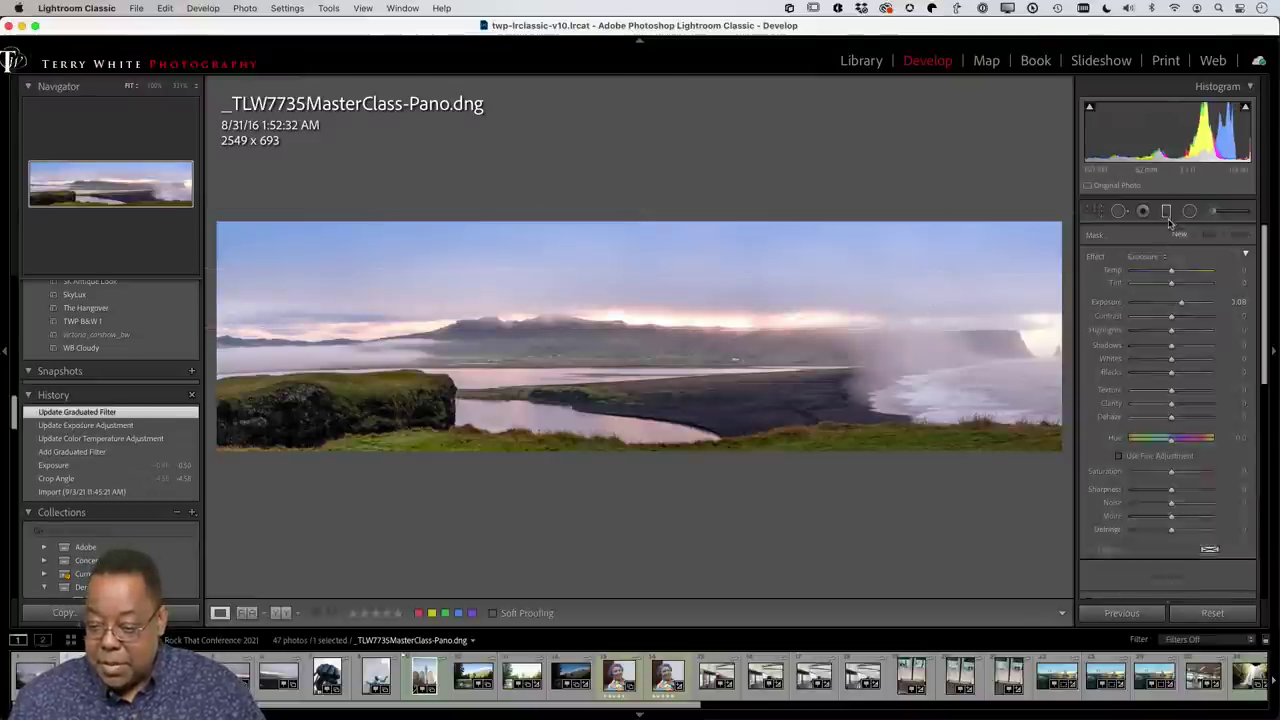
mouse_move(1177, 517)
mouse_down()
mouse_move(1189, 513)
mouse_move(1176, 528)
mouse_up()
drag(1170, 470, 1177, 470)
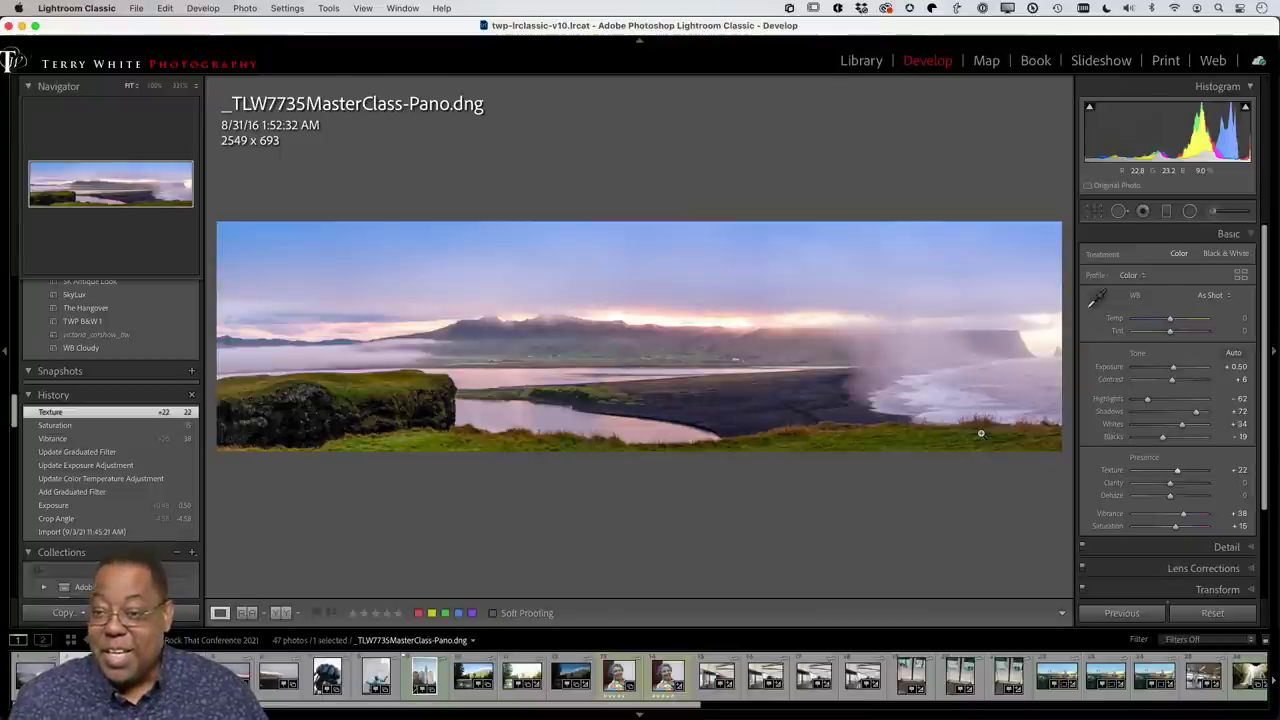
Step: Return to the Library grid to view the finished panorama among the 47 photos
key(g)
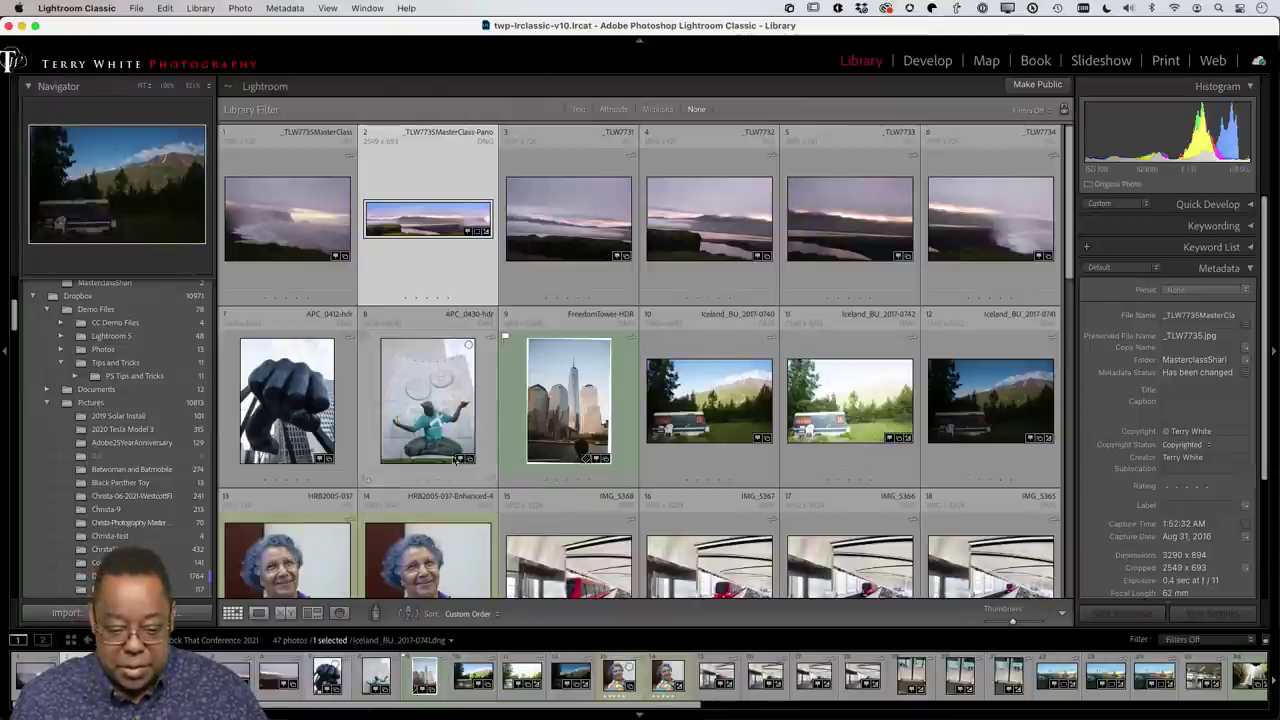
Step: Open APC_0430-hdr in Develop, zoom in, and pan to the statue's upper body
click(474, 484)
key(d)
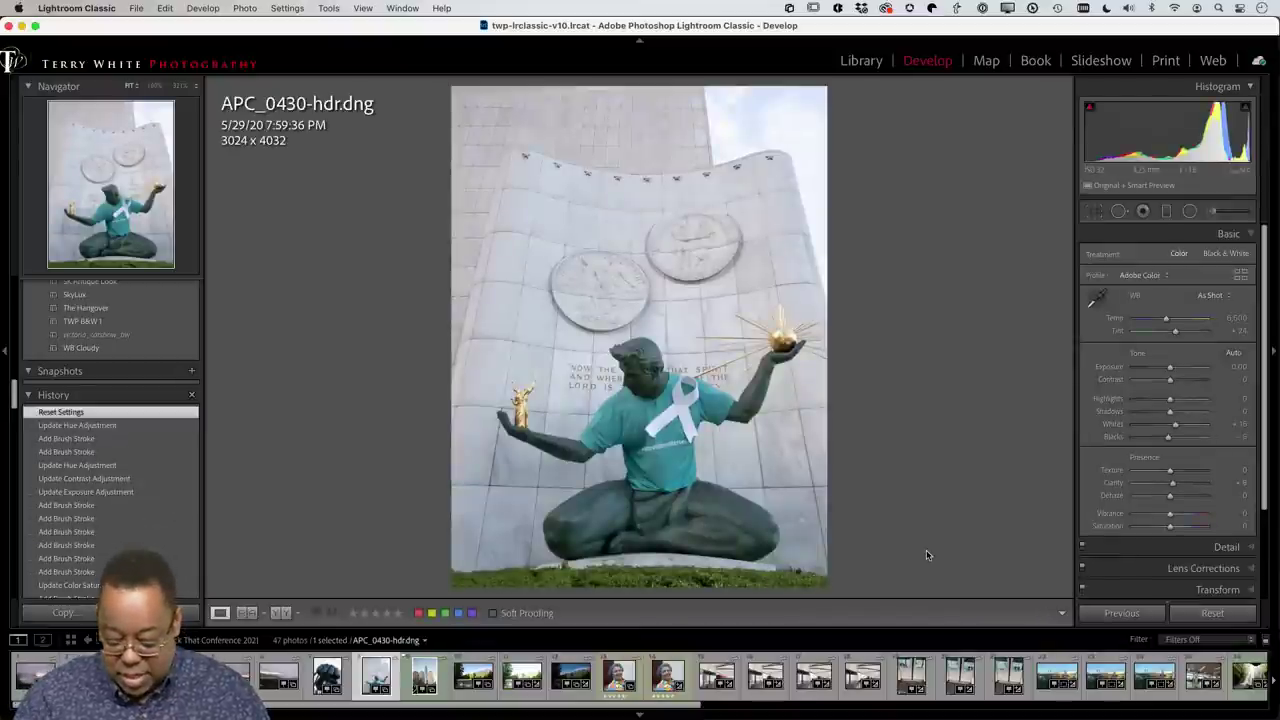
key(super+equal)
key(super+equal)
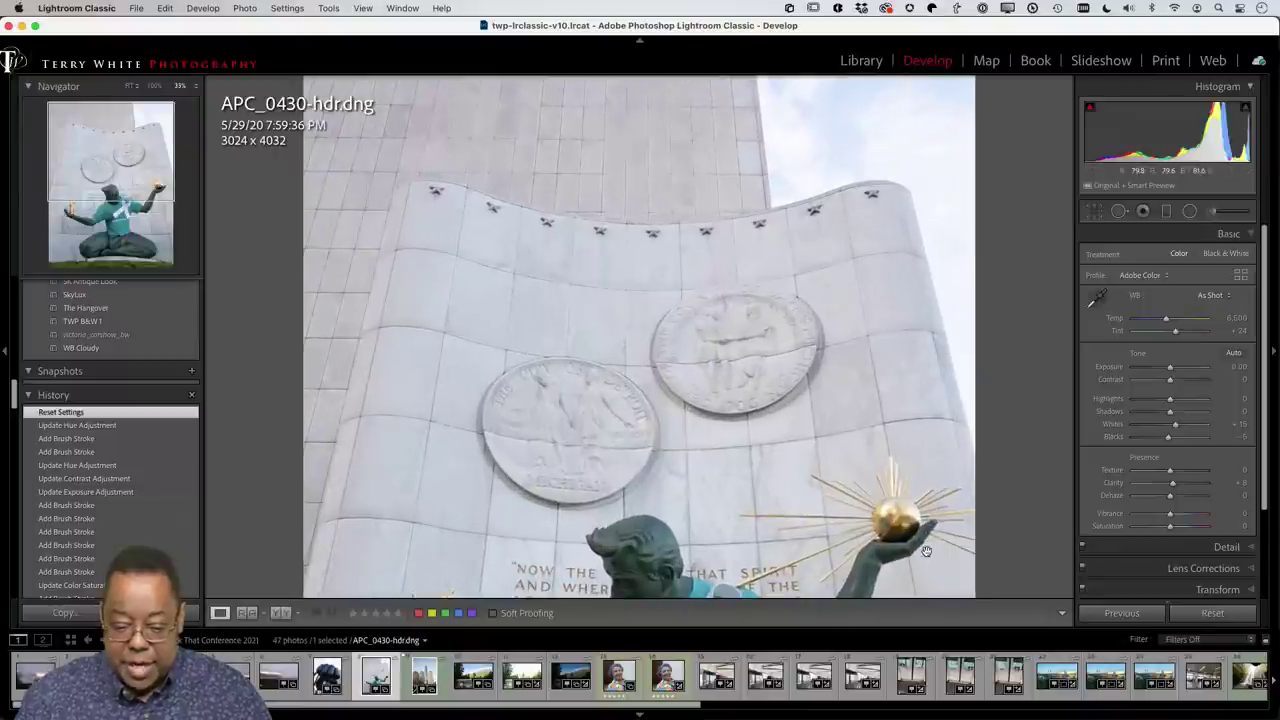
drag(926, 551, 776, 244)
key(super+equal)
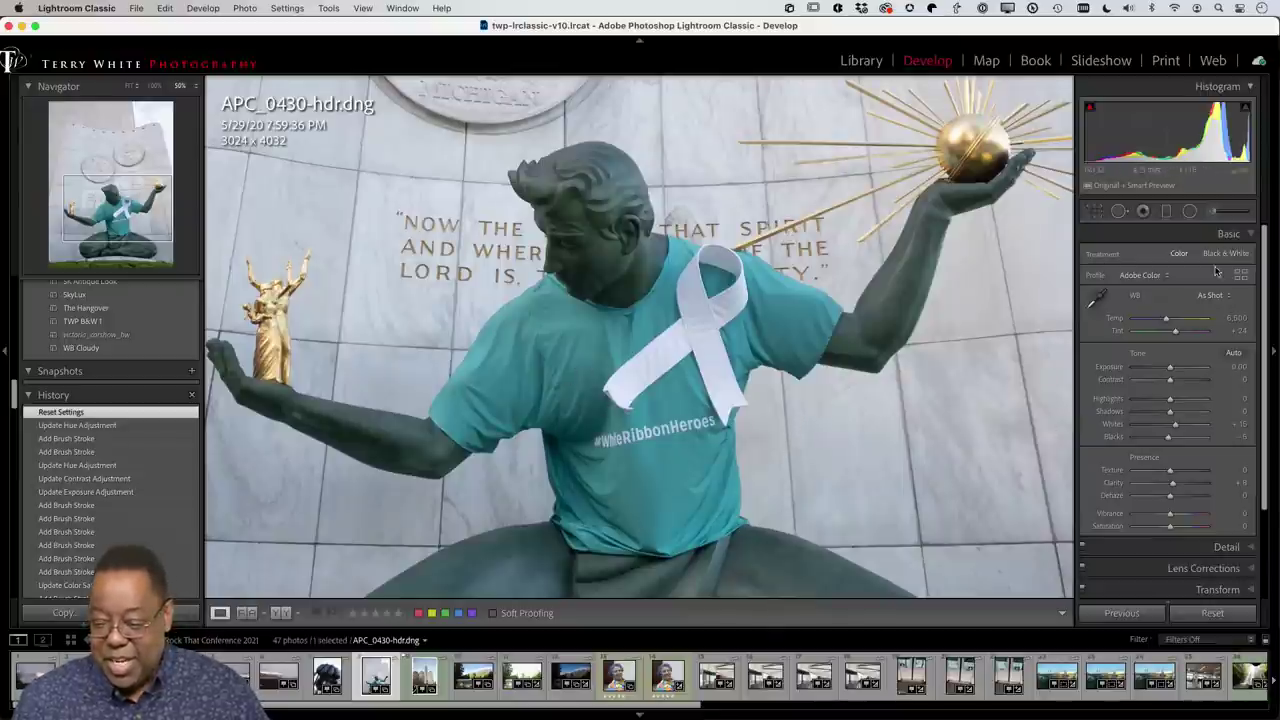
Step: Activate the Adjustment Brush with its effect set to Hue and the edit pins hidden
key(k)
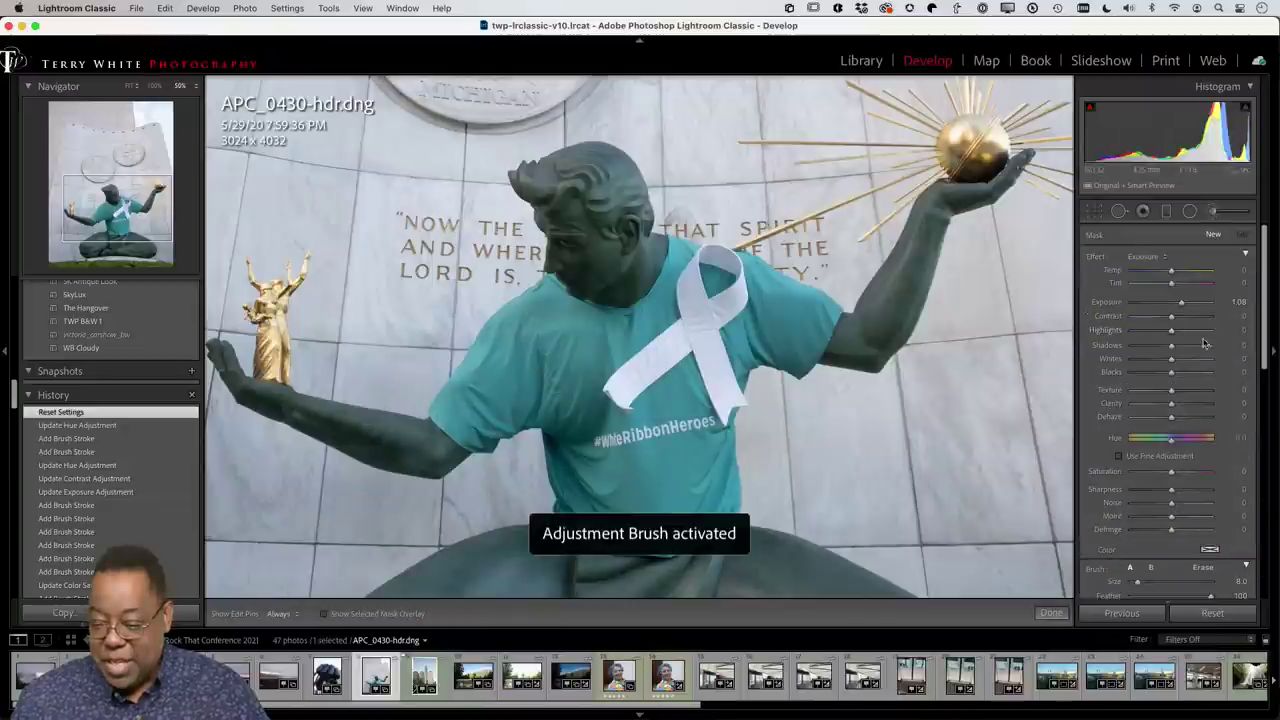
click(1151, 258)
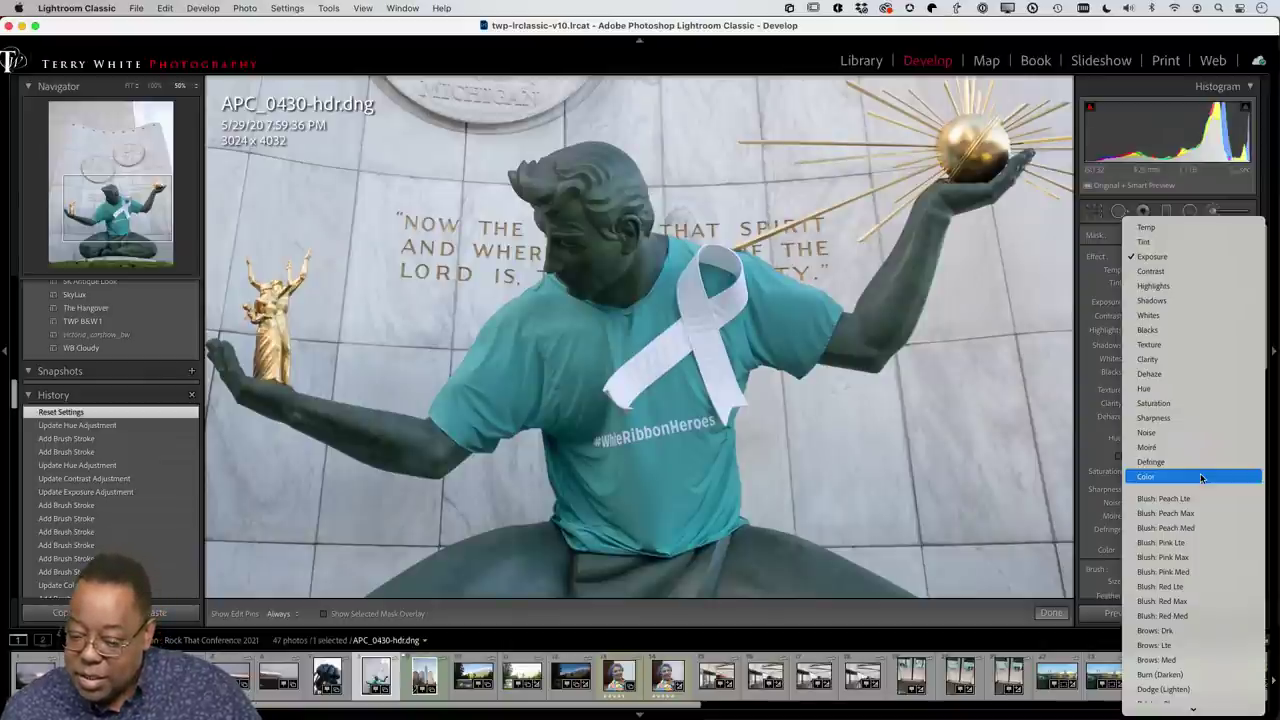
click(1180, 388)
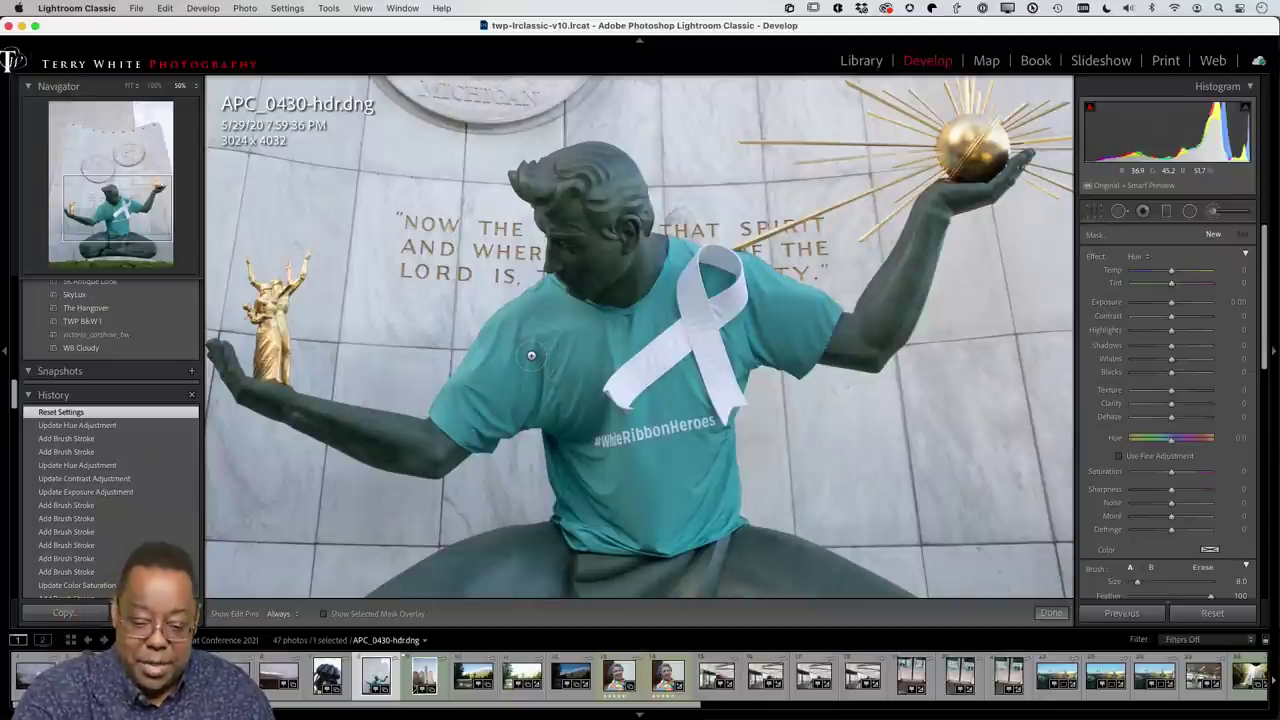
key(h)
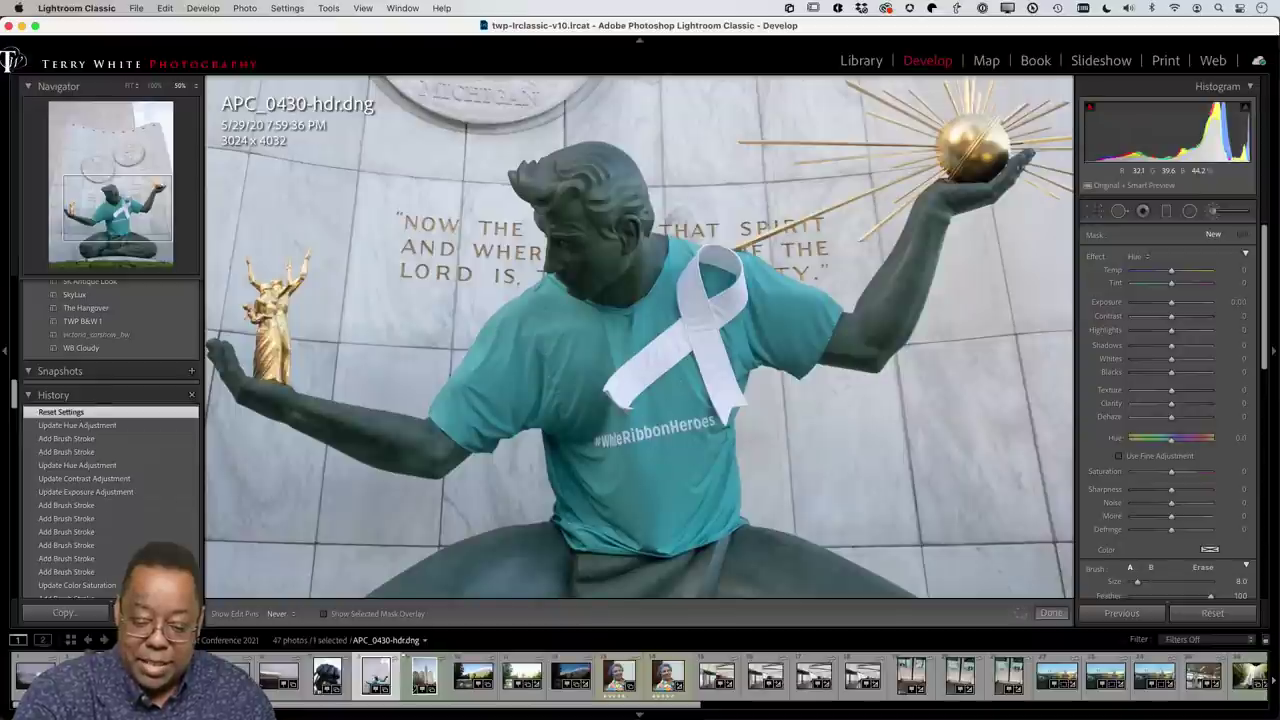
Step: Brush over the statue's shirt, enable Hue, and shift it toward green
click(601, 357)
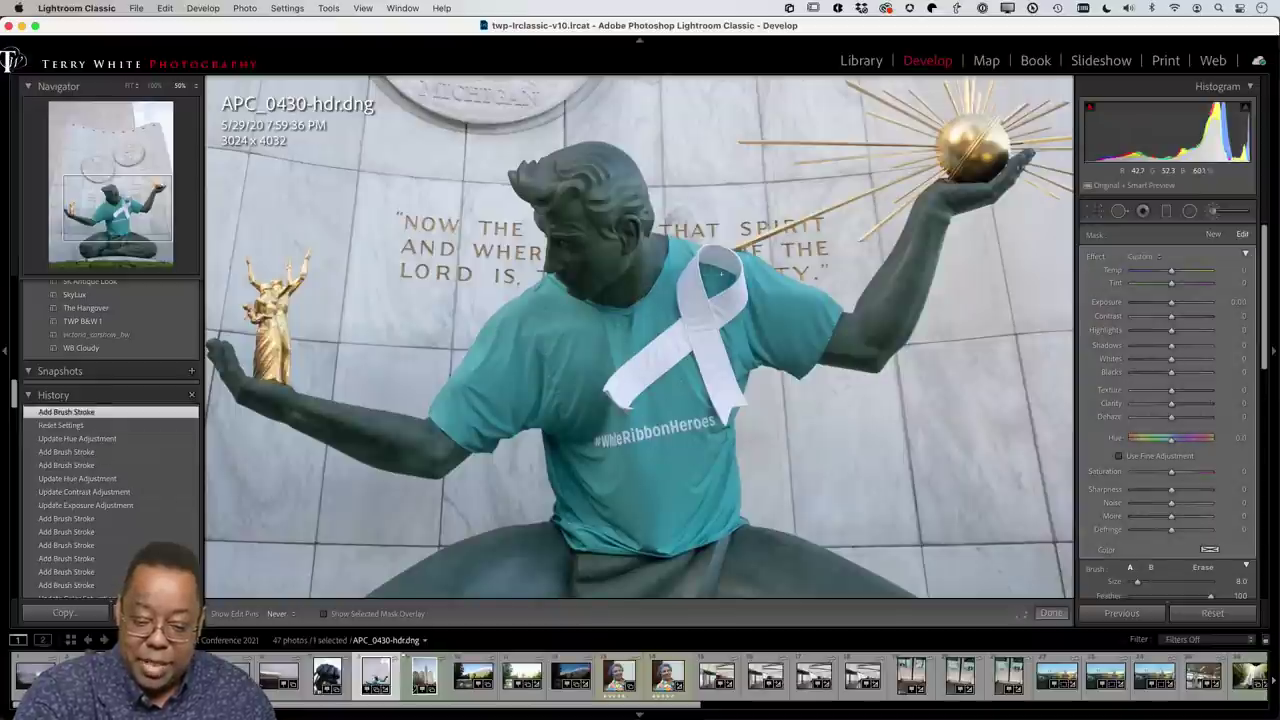
click(720, 272)
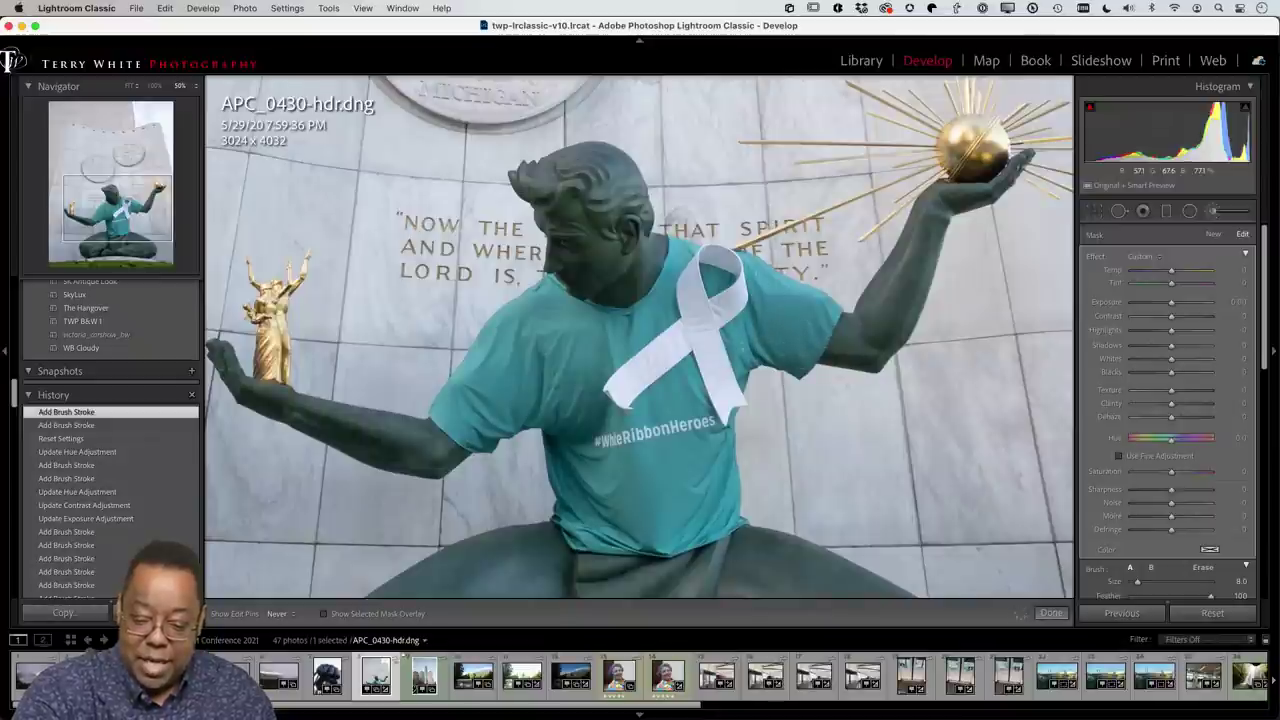
click(552, 373)
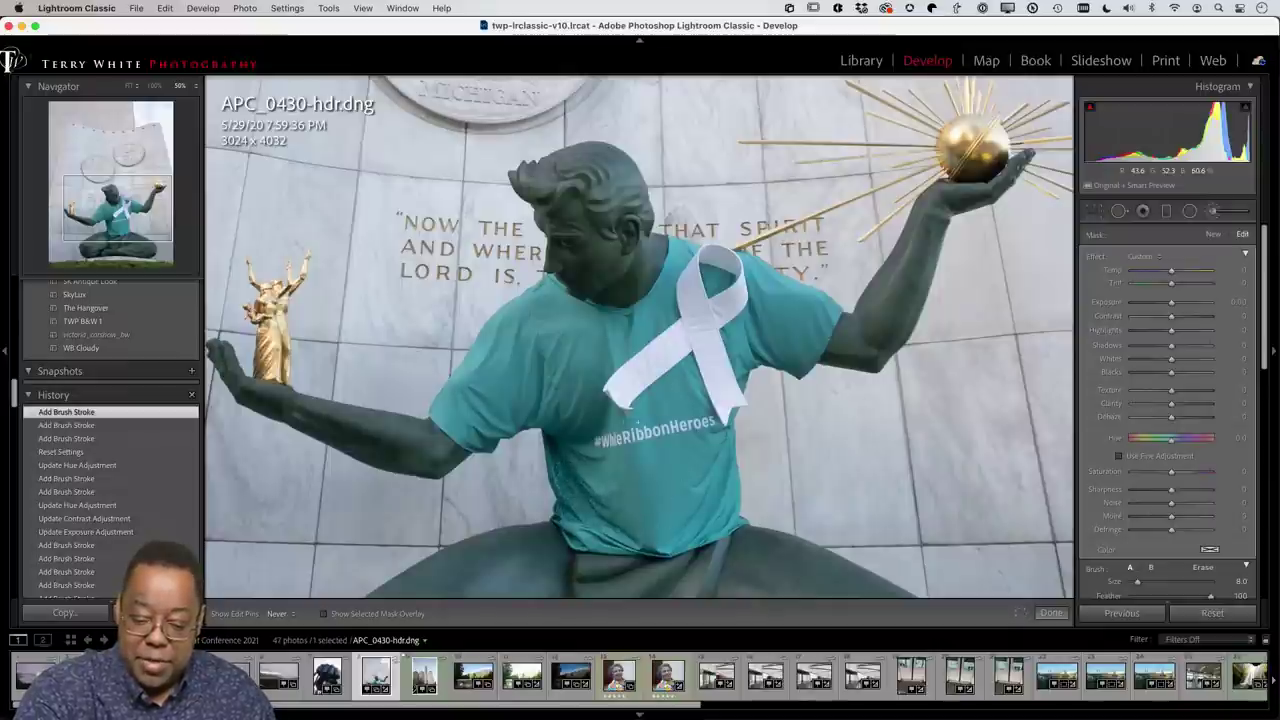
click(553, 373)
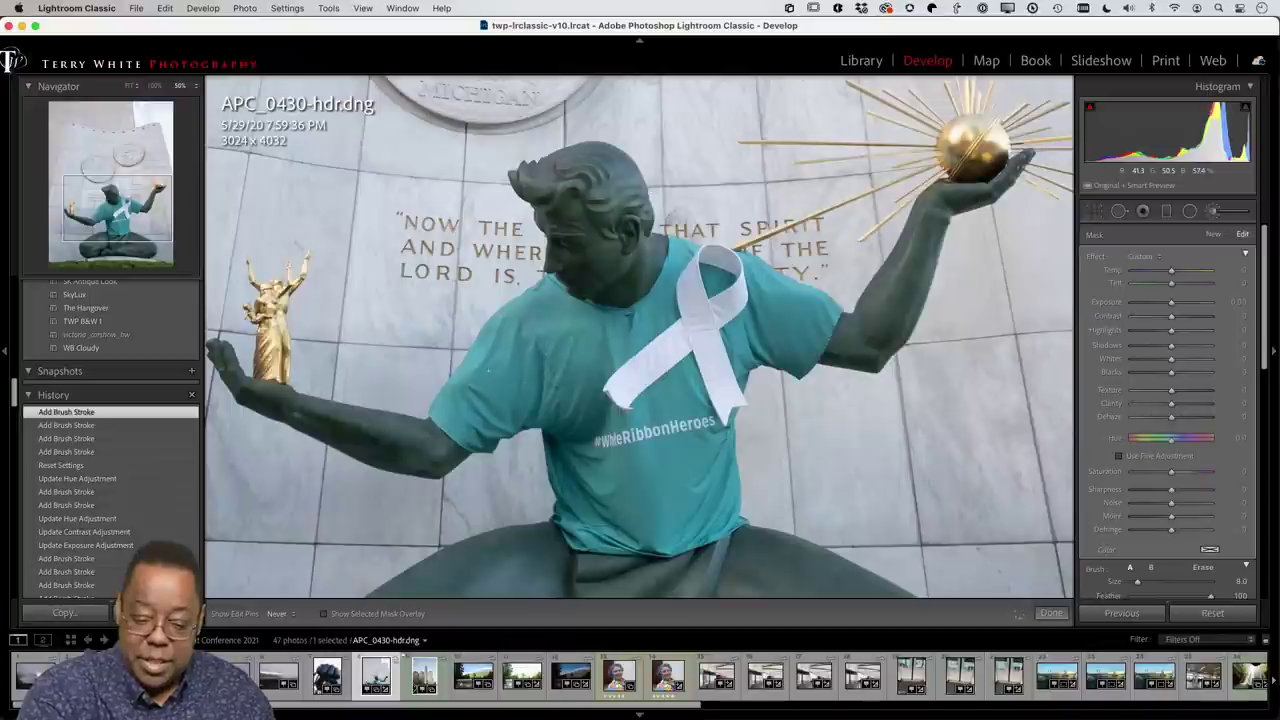
click(552, 373)
key(h)
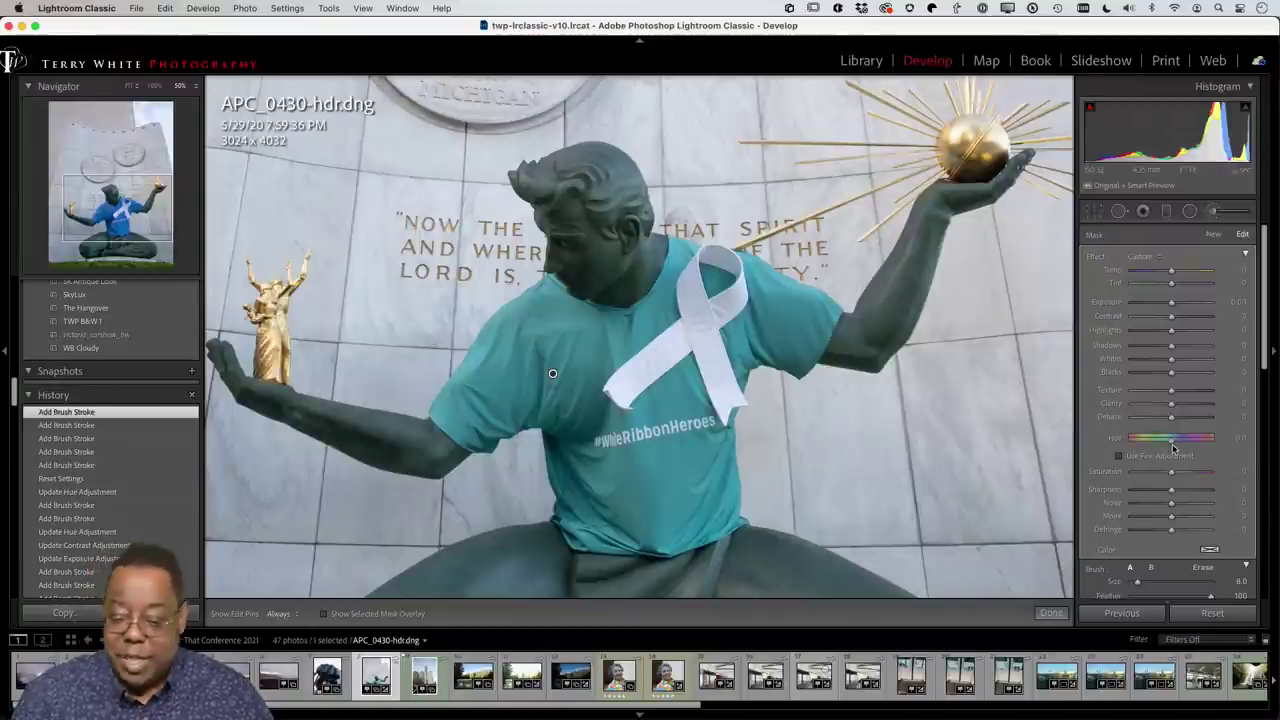
click(1173, 447)
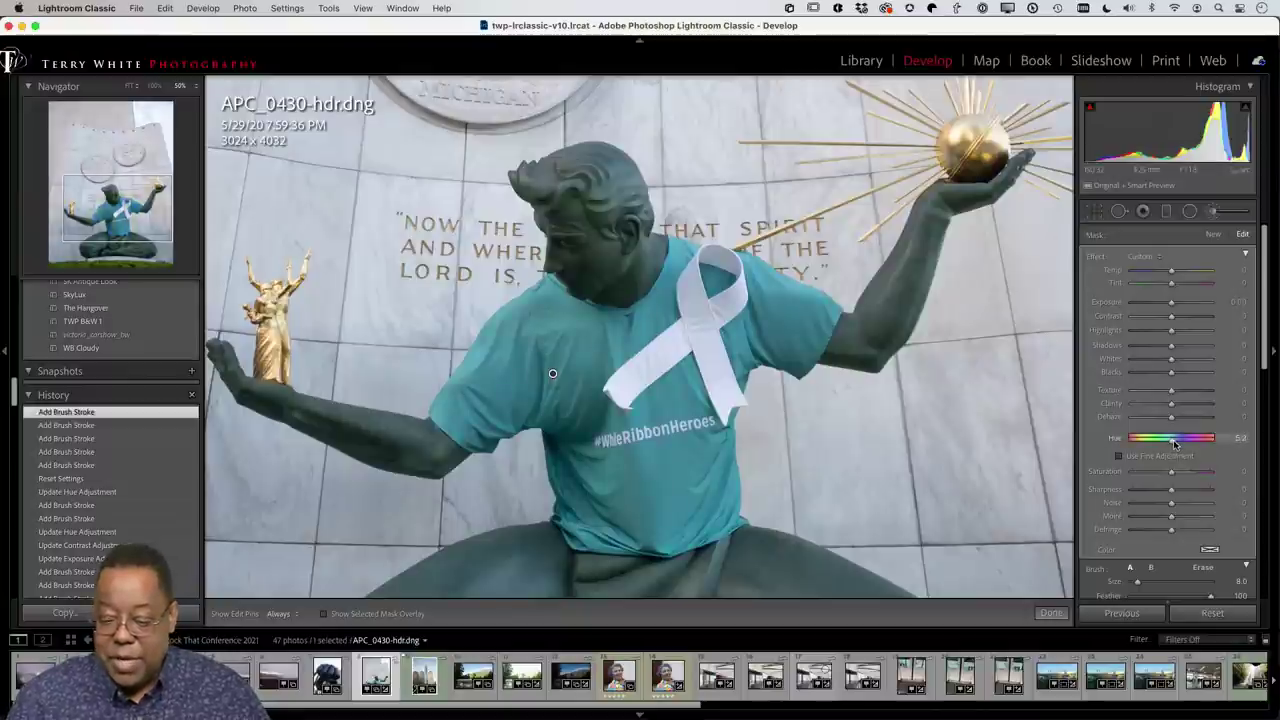
mouse_move(1178, 444)
mouse_down()
mouse_move(1150, 450)
mouse_move(1207, 448)
mouse_move(1168, 462)
mouse_move(1172, 446)
mouse_up()
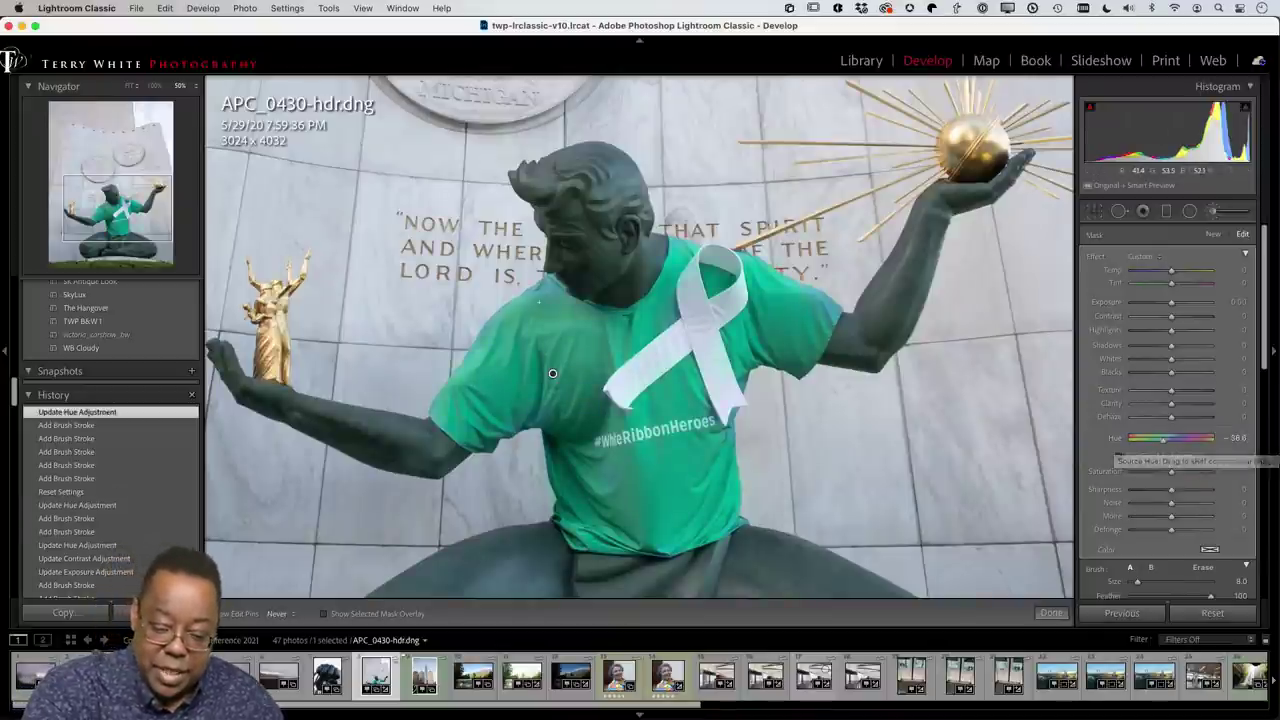
Step: Paint additional strokes to cover the rest of the shirt at Hue -86.6
key(h)
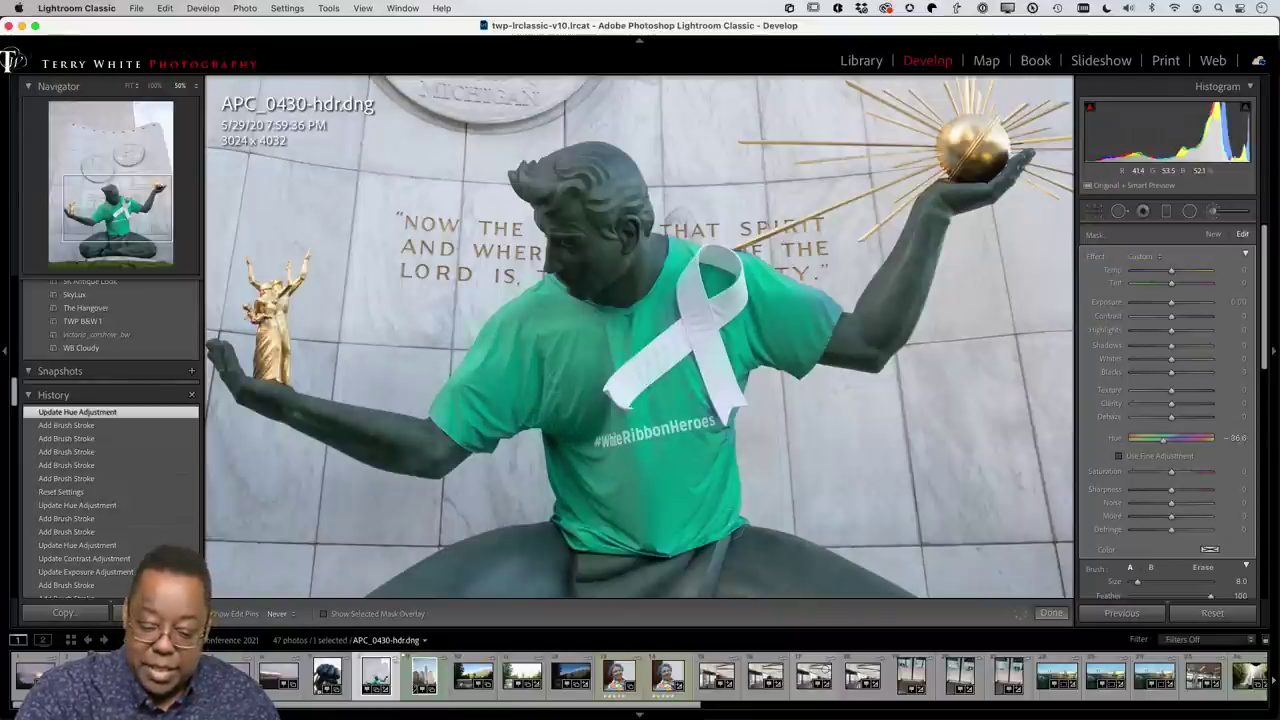
drag(800, 313, 560, 372)
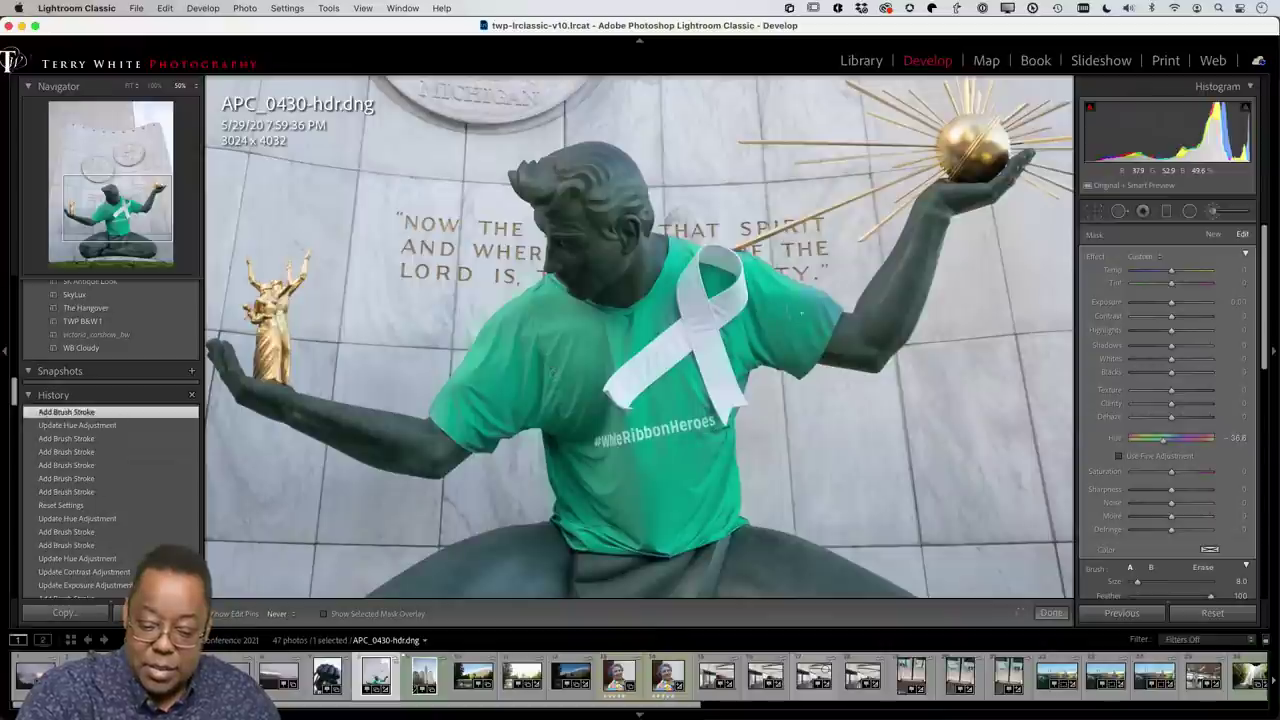
click(552, 373)
key(h)
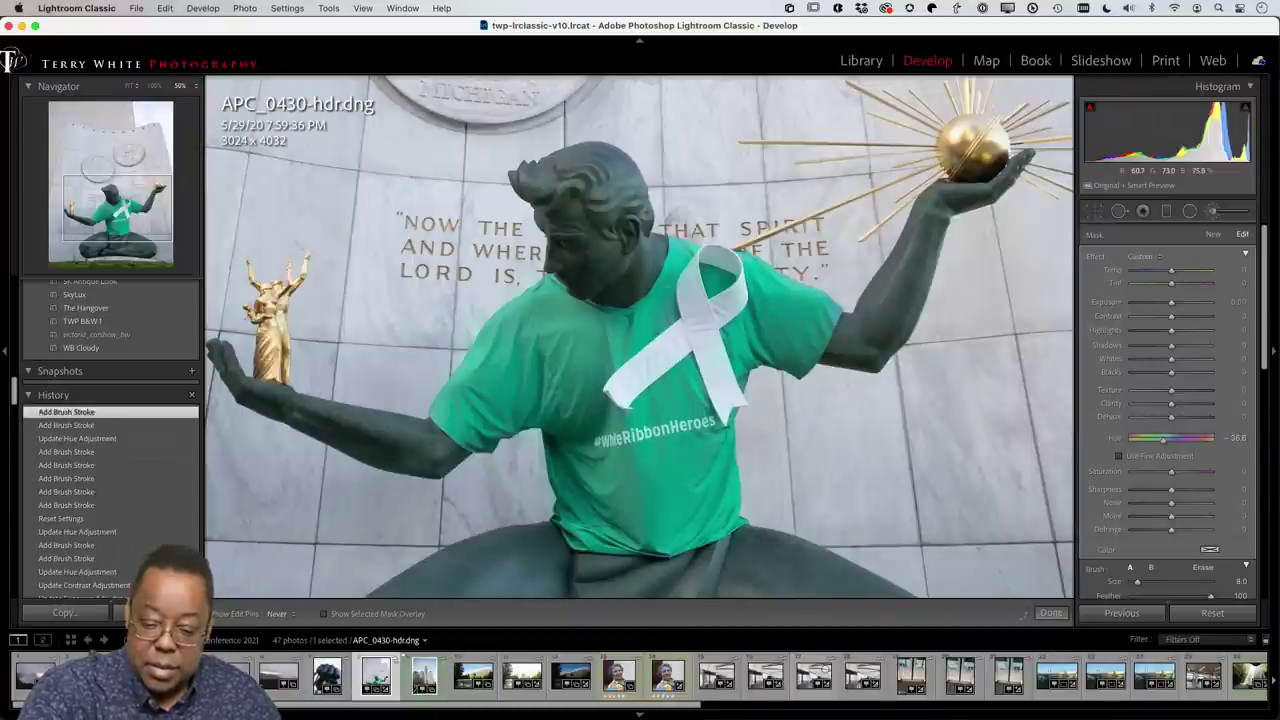
click(553, 374)
click(553, 374)
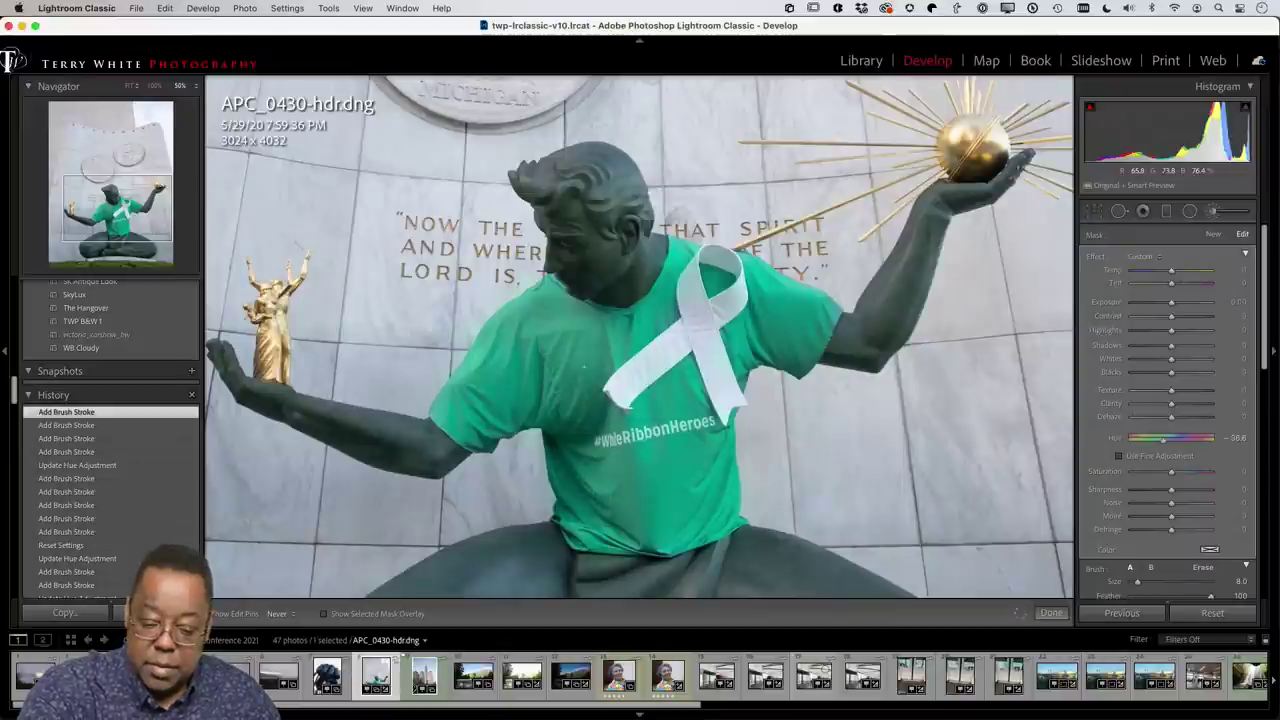
click(490, 408)
key(h)
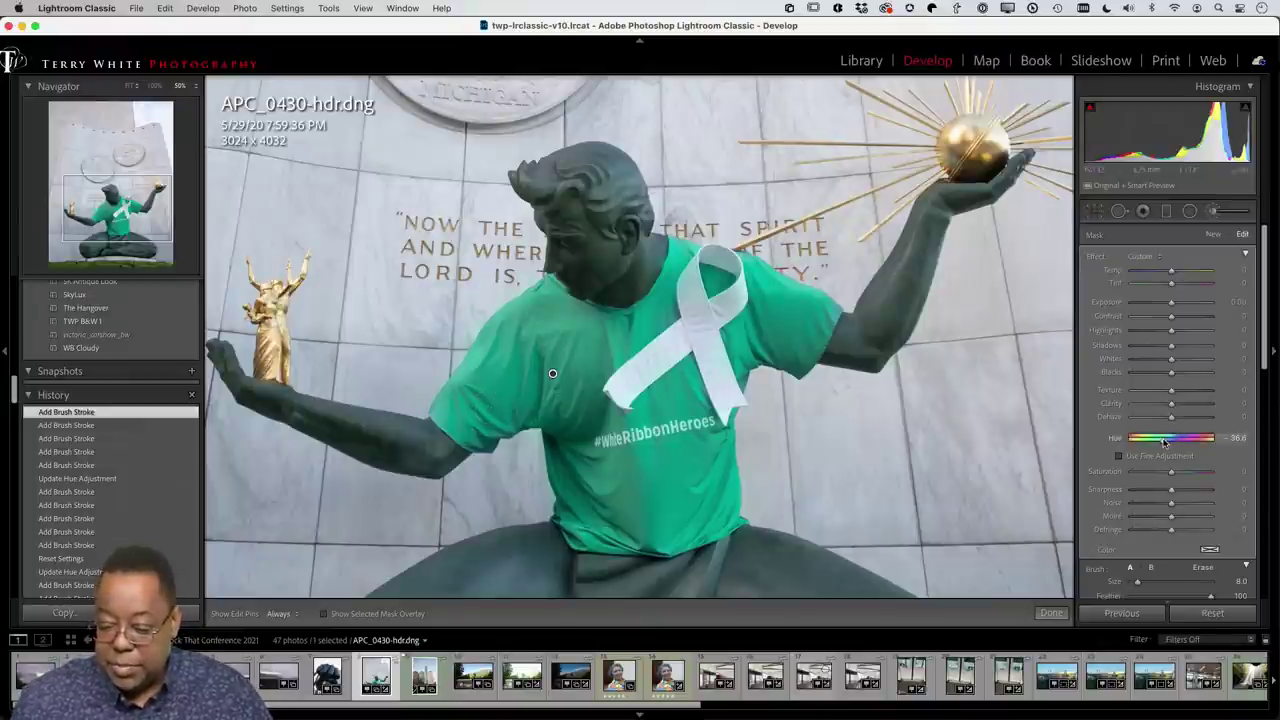
Step: Shift the mask Hue to about 138 to turn the shirt pink, then brush its edges
drag(1161, 443, 1201, 442)
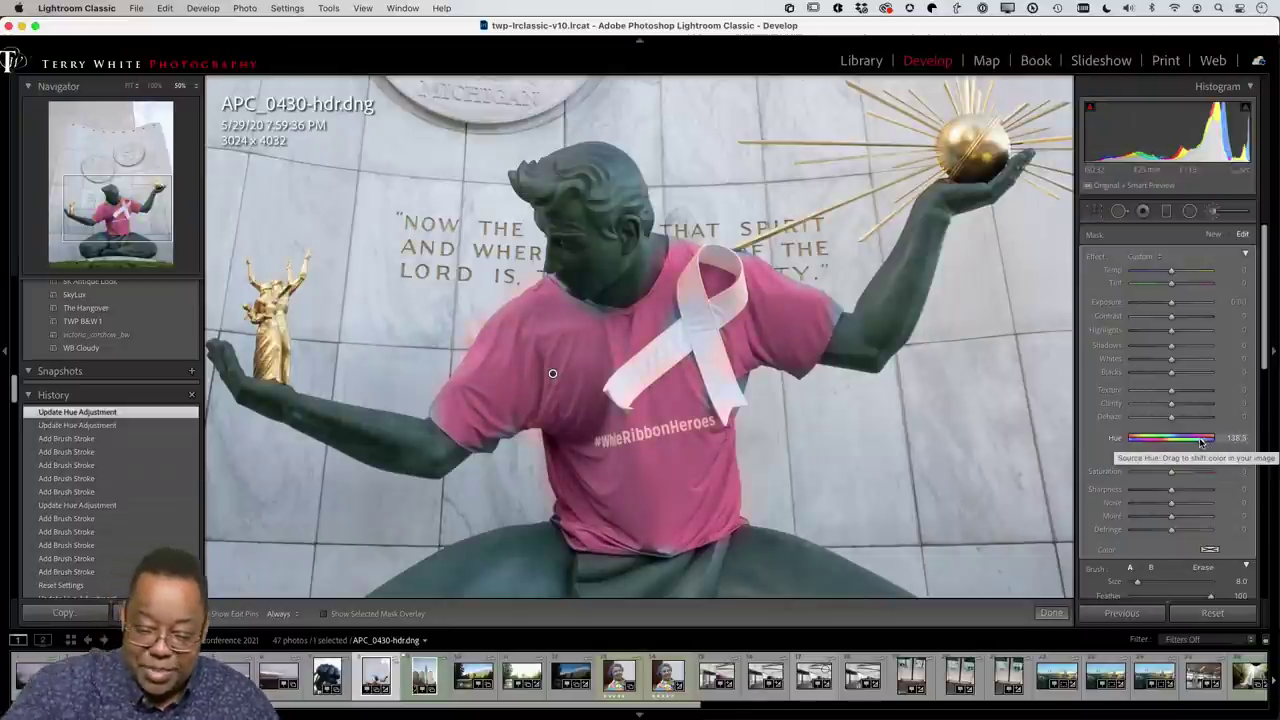
key(h)
click(552, 373)
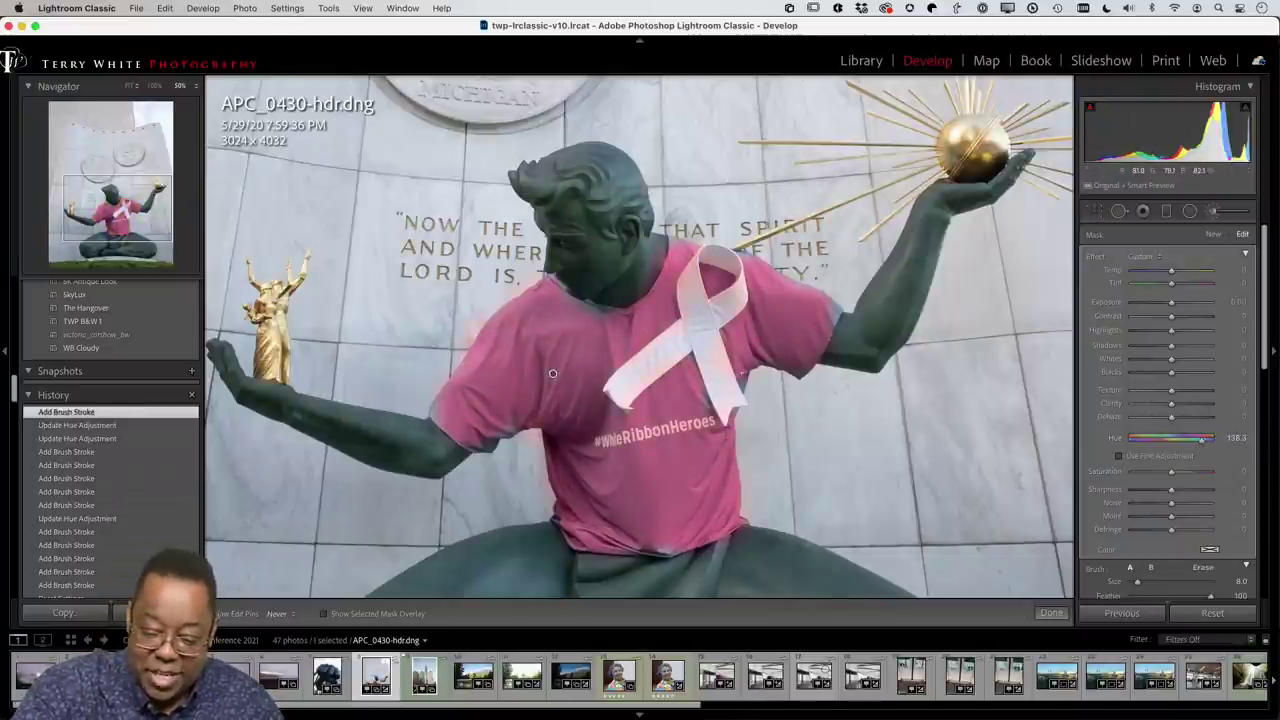
click(552, 373)
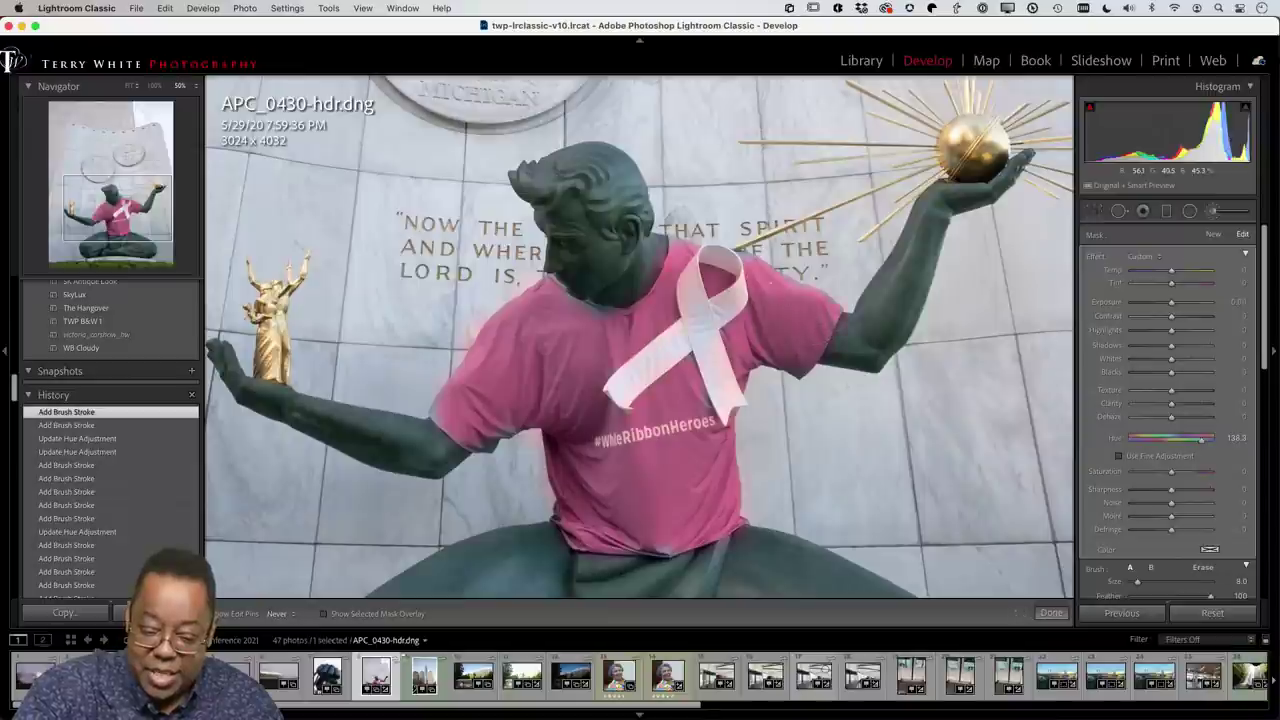
click(553, 374)
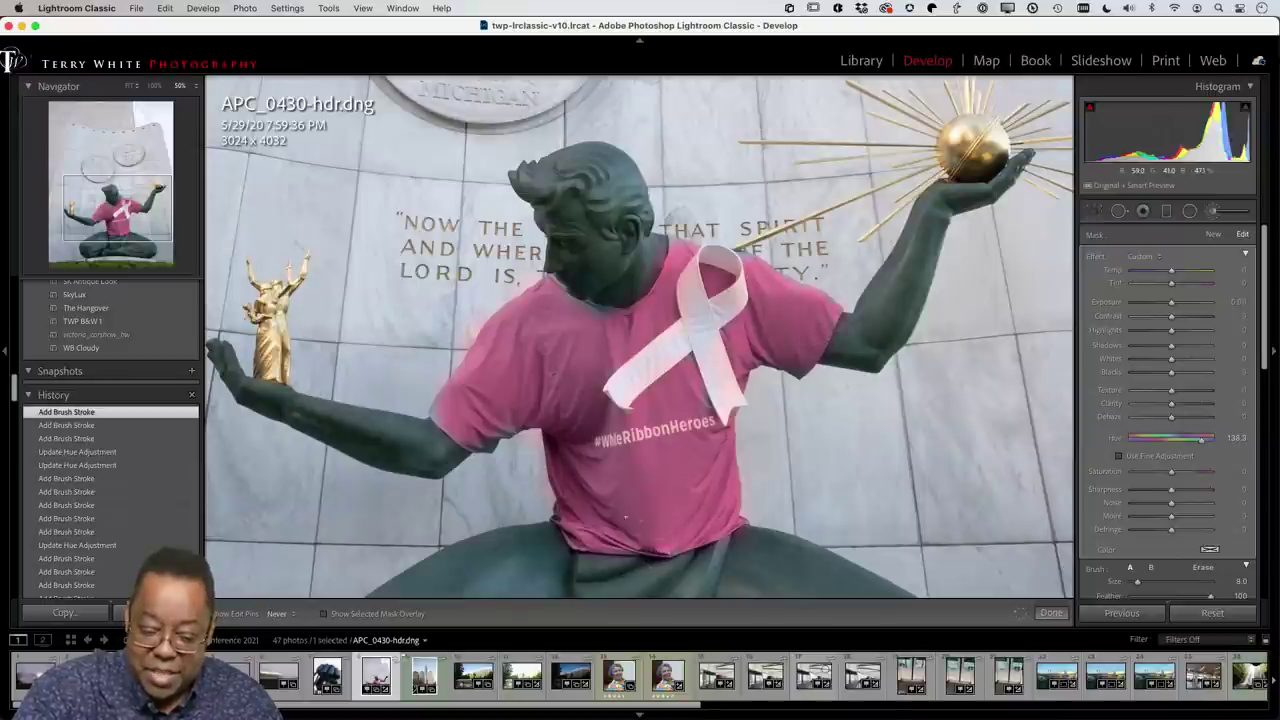
click(552, 373)
click(552, 373)
key(h)
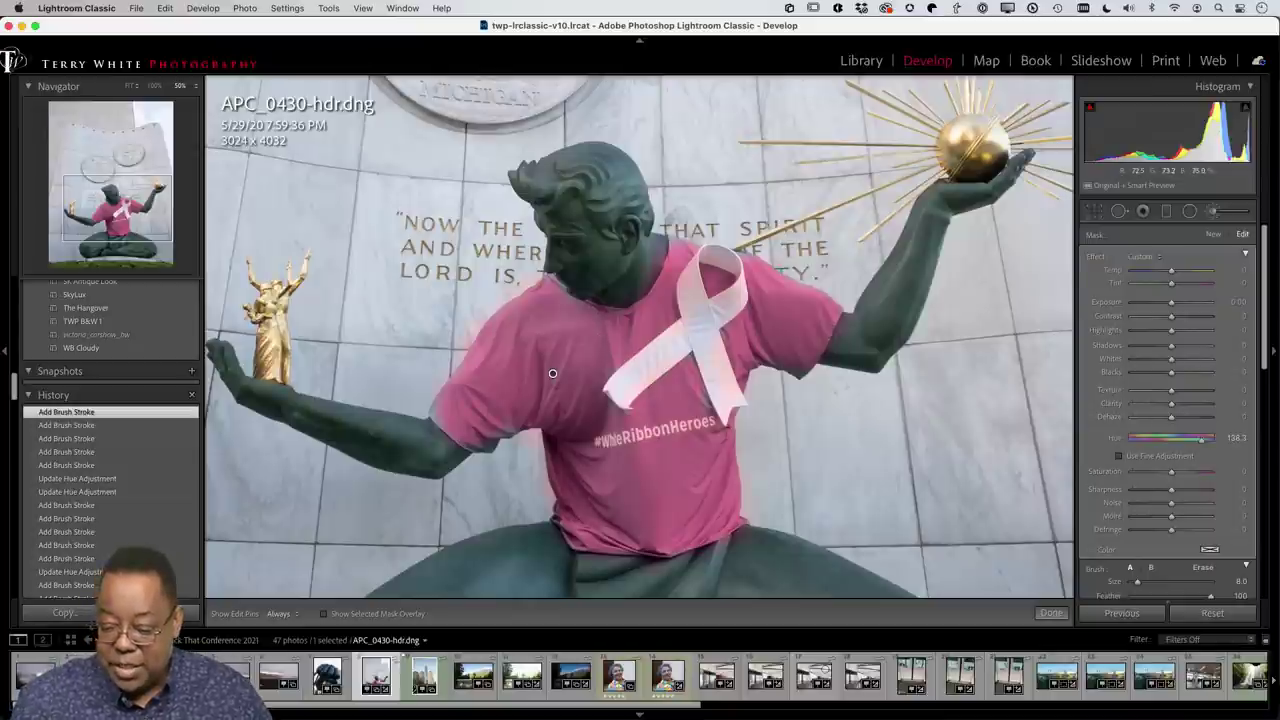
Step: Raise the shirt mask's Saturation to 74 and paint more of the pink shirt into it
drag(1173, 472, 1204, 474)
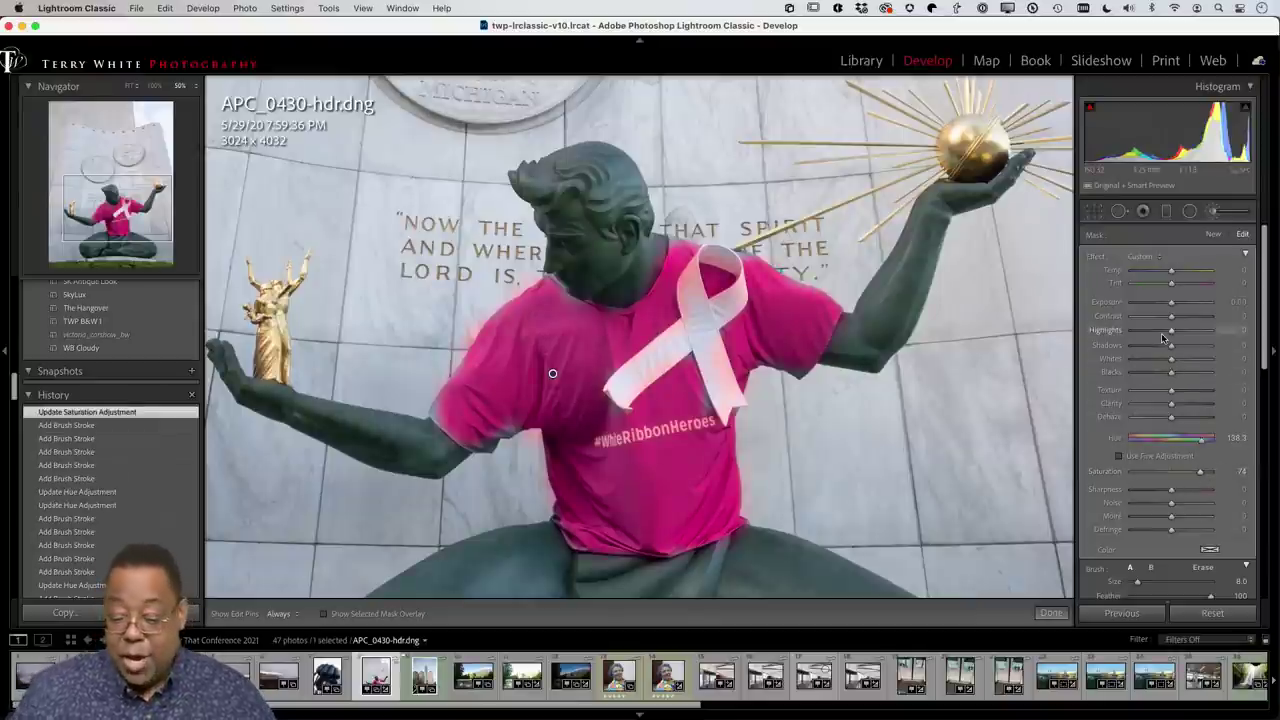
key(h)
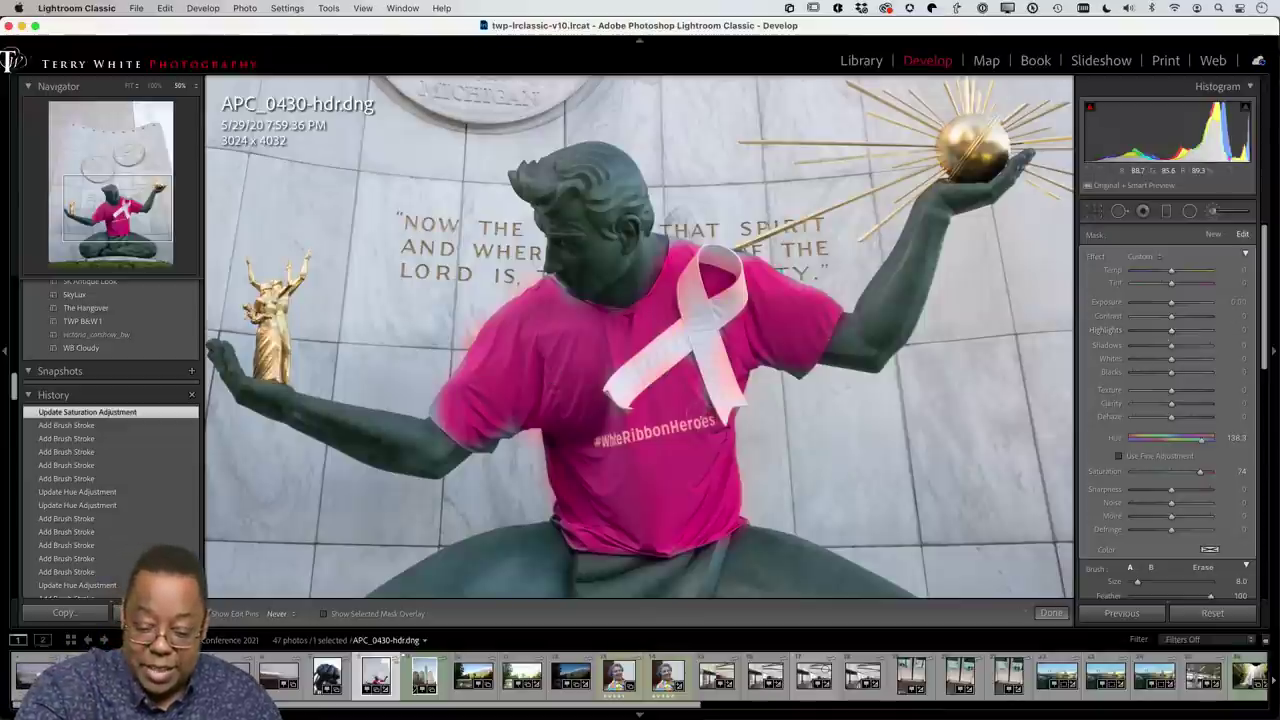
mouse_move(575, 450)
mouse_down()
mouse_move(585, 455)
mouse_move(560, 440)
mouse_up()
key(h)
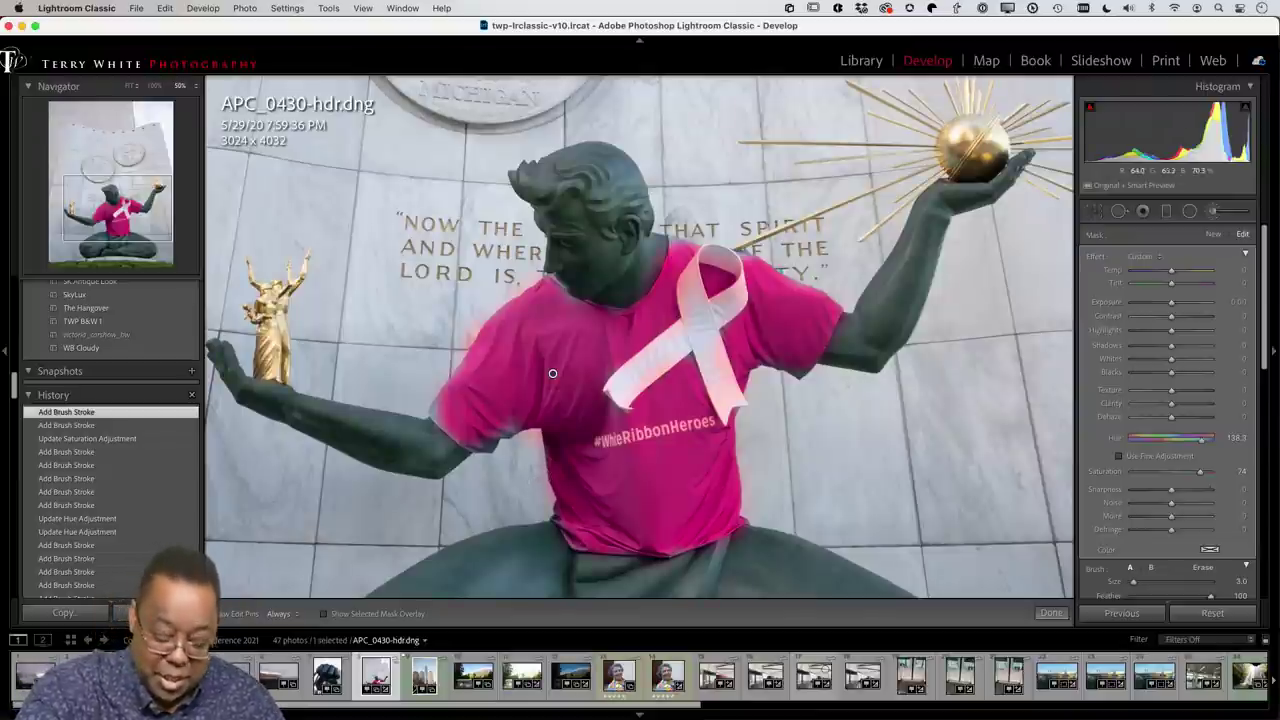
Step: Erase mask spill beyond the left shoulder and near the ribbon tail
key(h)
key(alt)
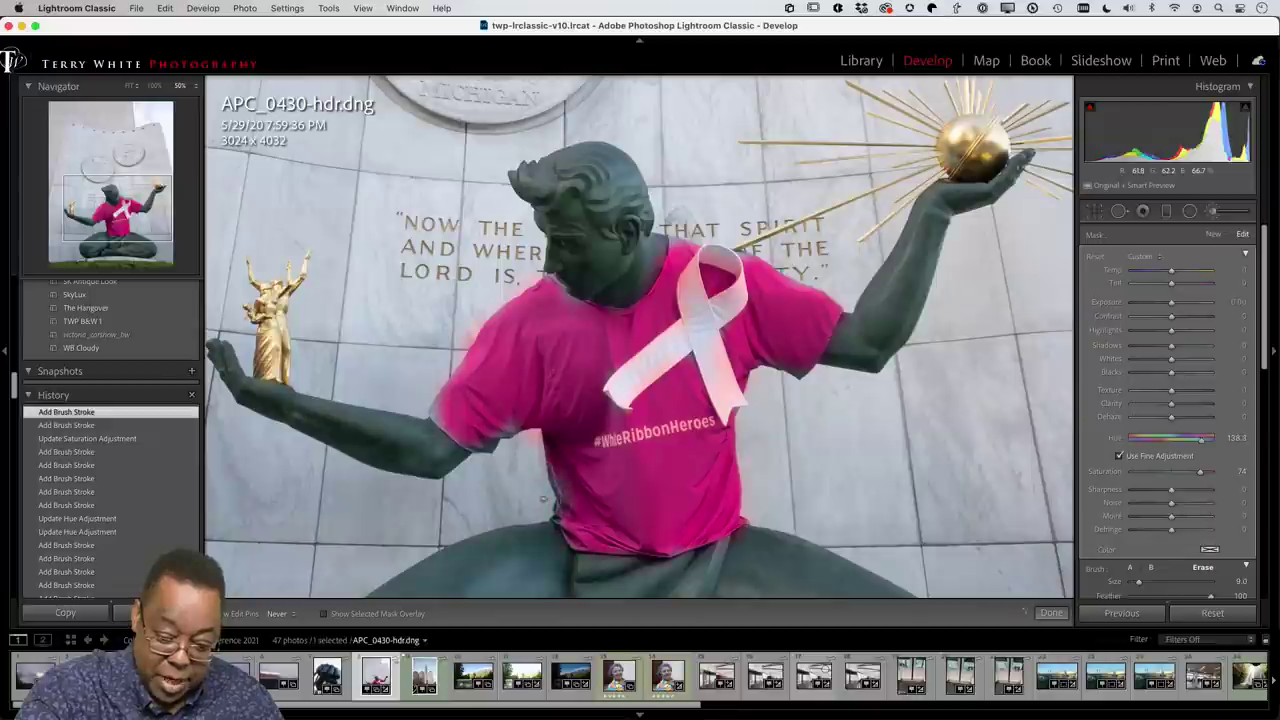
click(525, 447)
drag(471, 332, 506, 283)
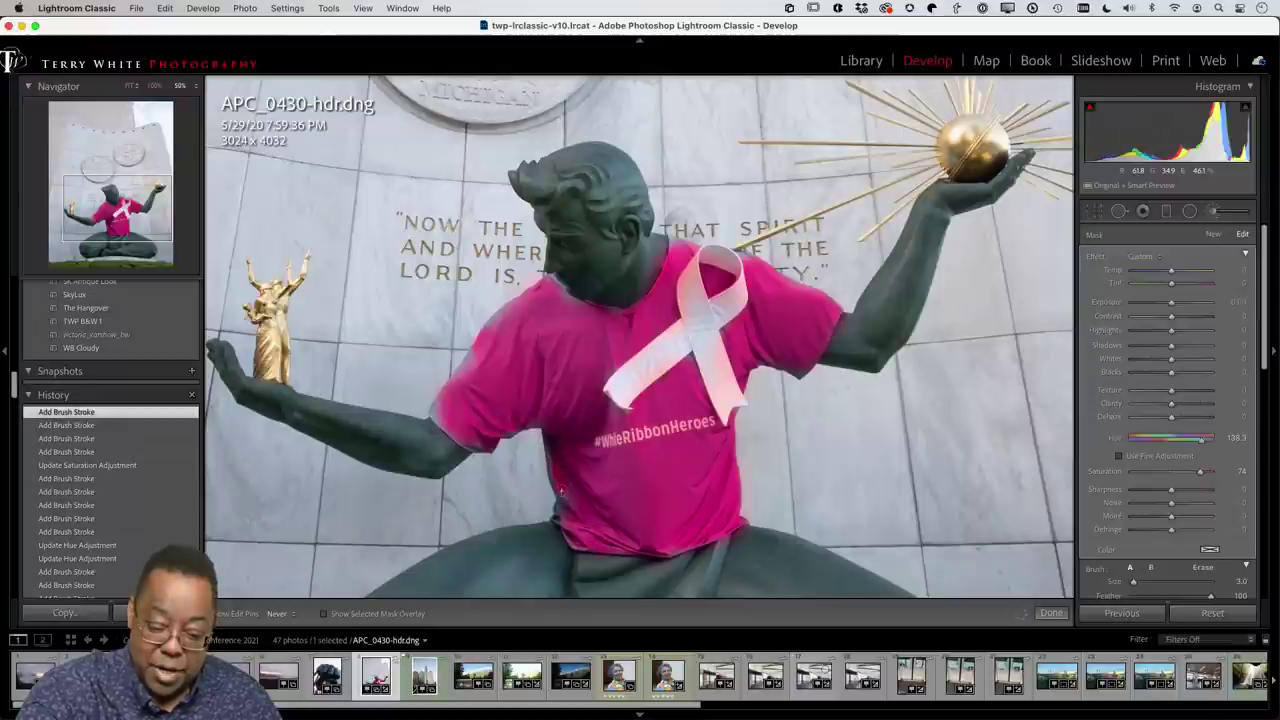
drag(563, 506, 585, 490)
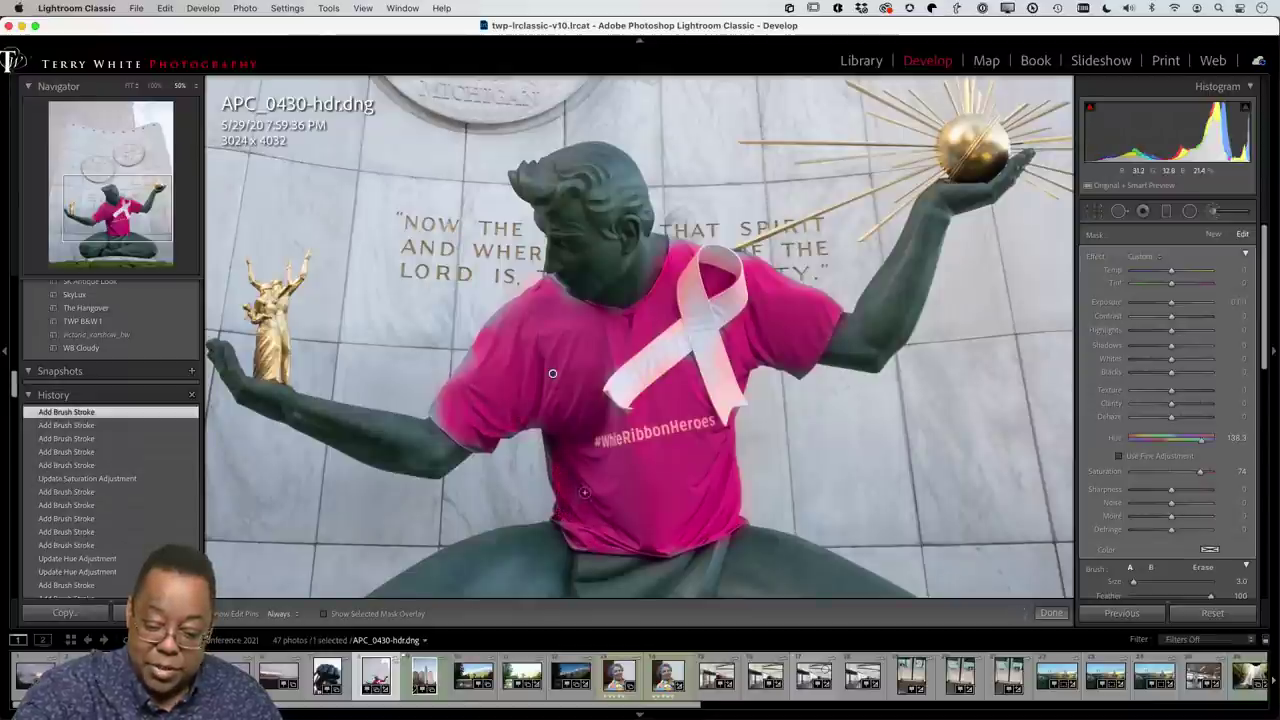
key(alt)
mouse_move(749, 470)
mouse_down()
mouse_move(732, 500)
mouse_move(753, 450)
mouse_move(733, 492)
mouse_move(724, 470)
mouse_up()
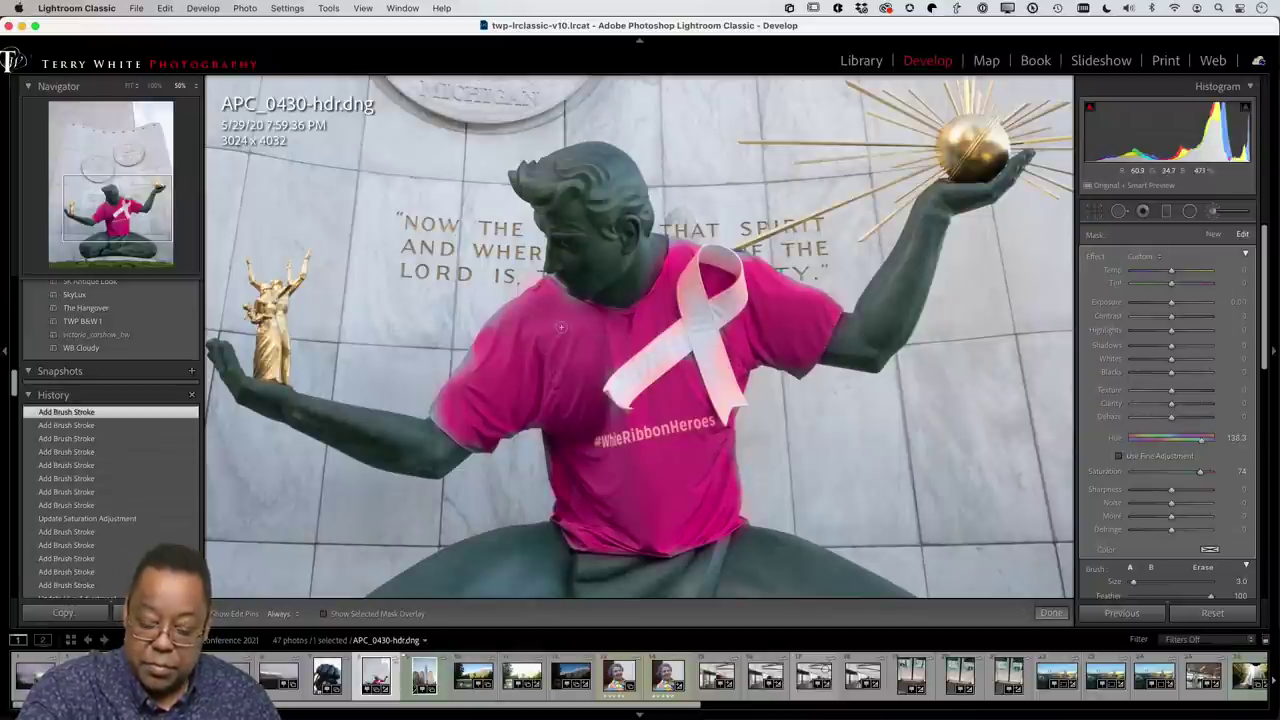
Step: Add one more brush stroke to the shirt, then hide and show the Histogram
click(552, 373)
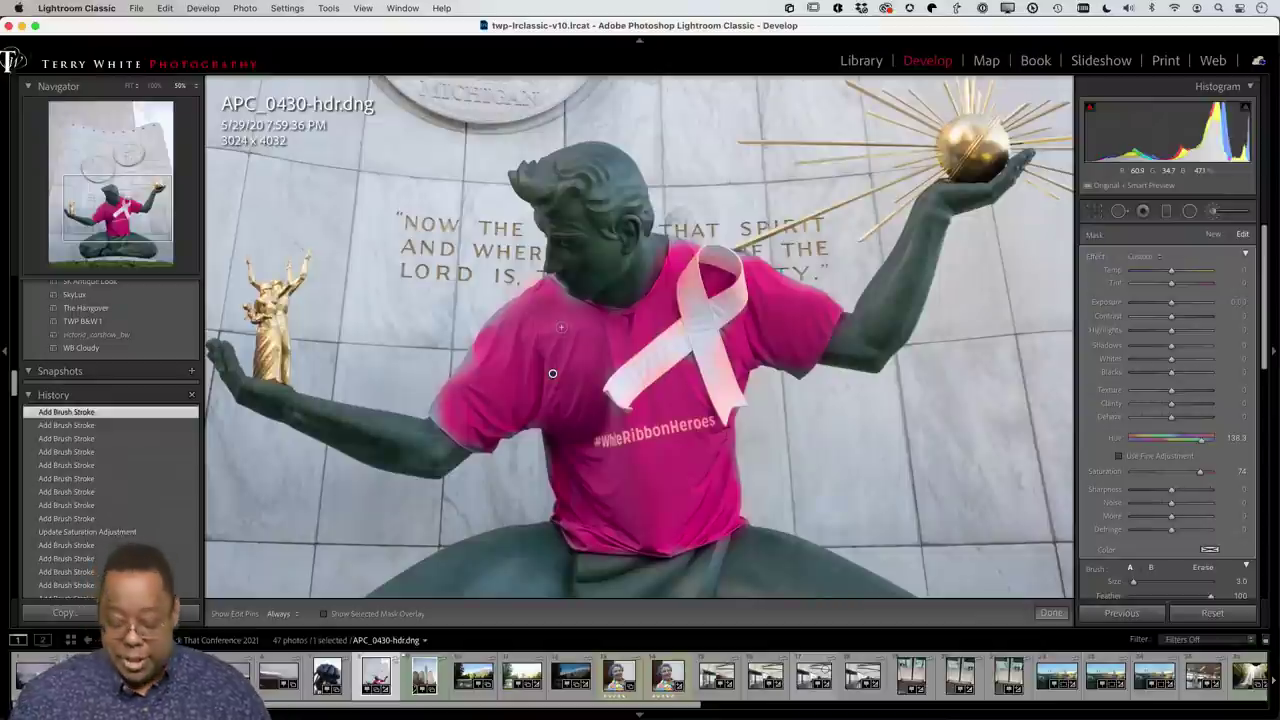
key(super+0)
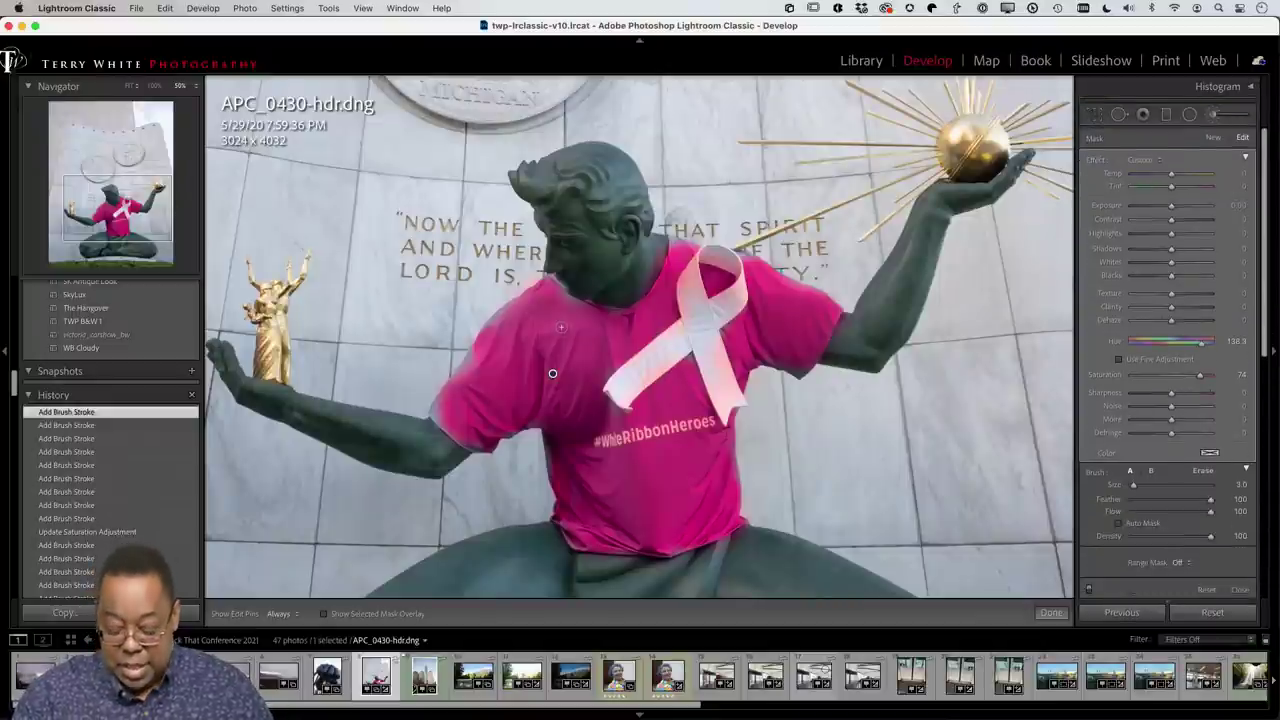
key(super+0)
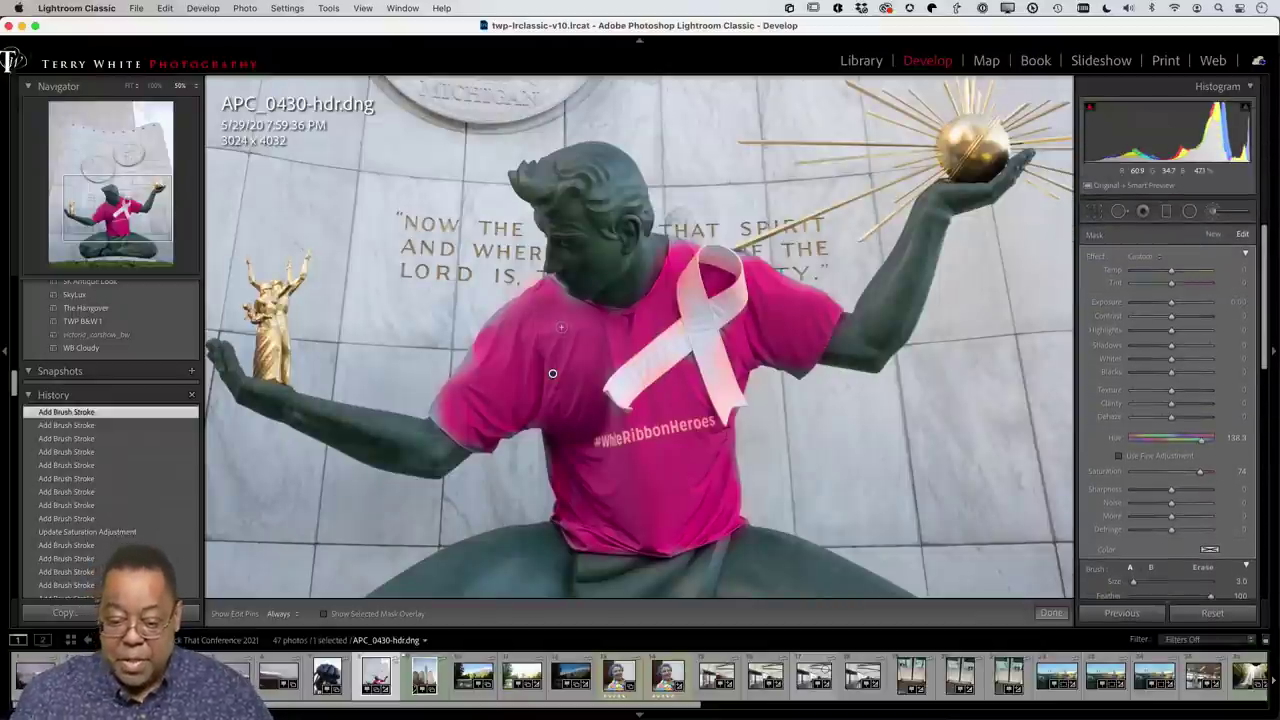
Step: Finish the brush mask, fit the photo to view, and return to the Library Grid
click(1212, 211)
key(z)
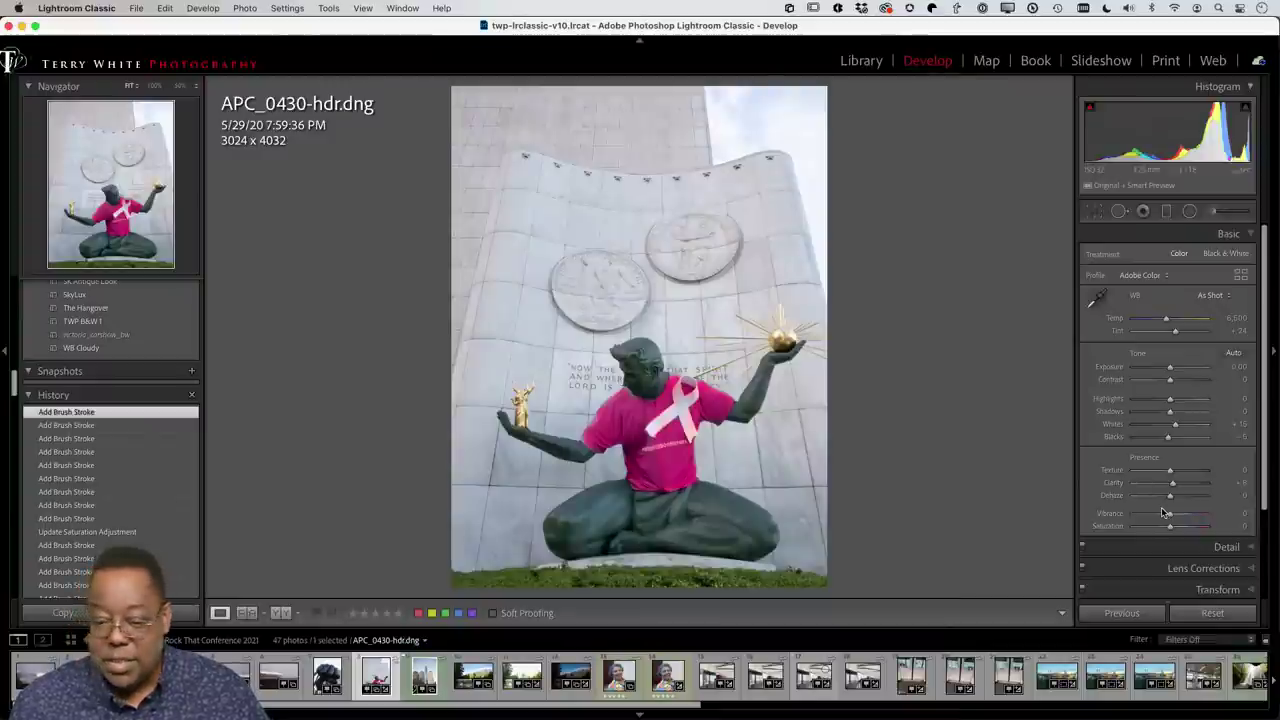
key(g)
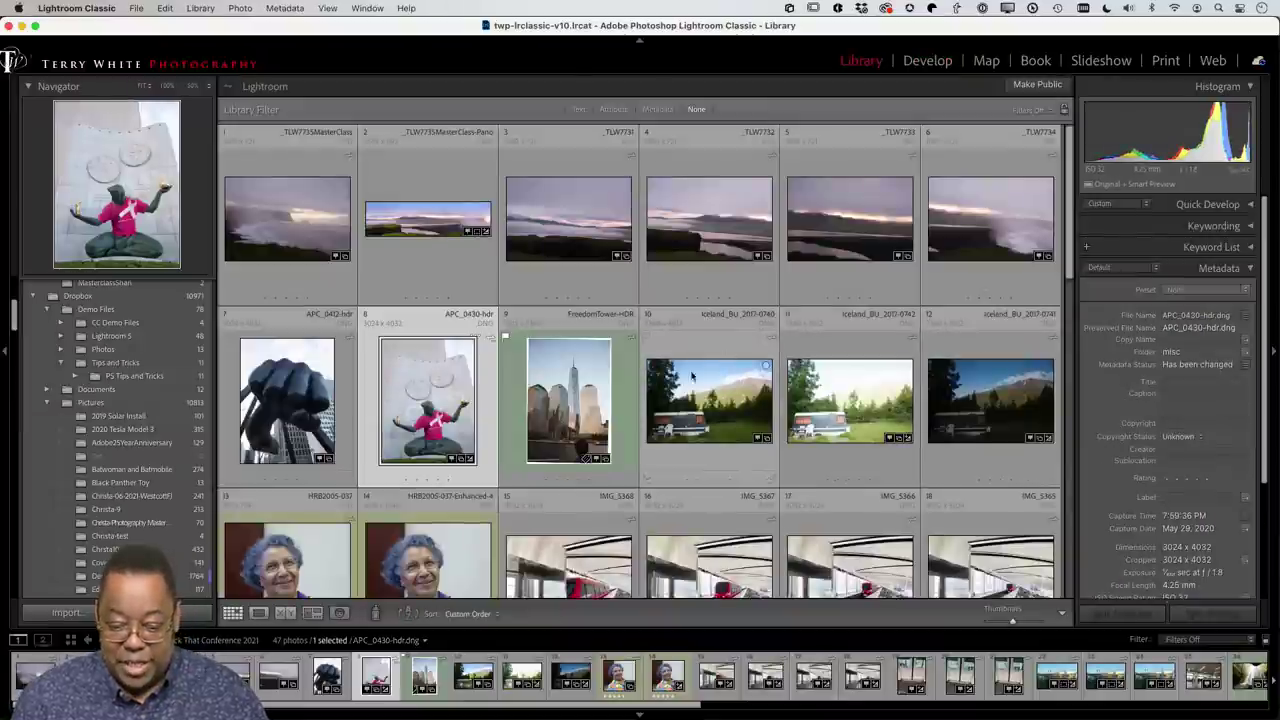
Step: Select the FreedomTower photo, then show APC_0412-hdr in Loupe view
click(584, 400)
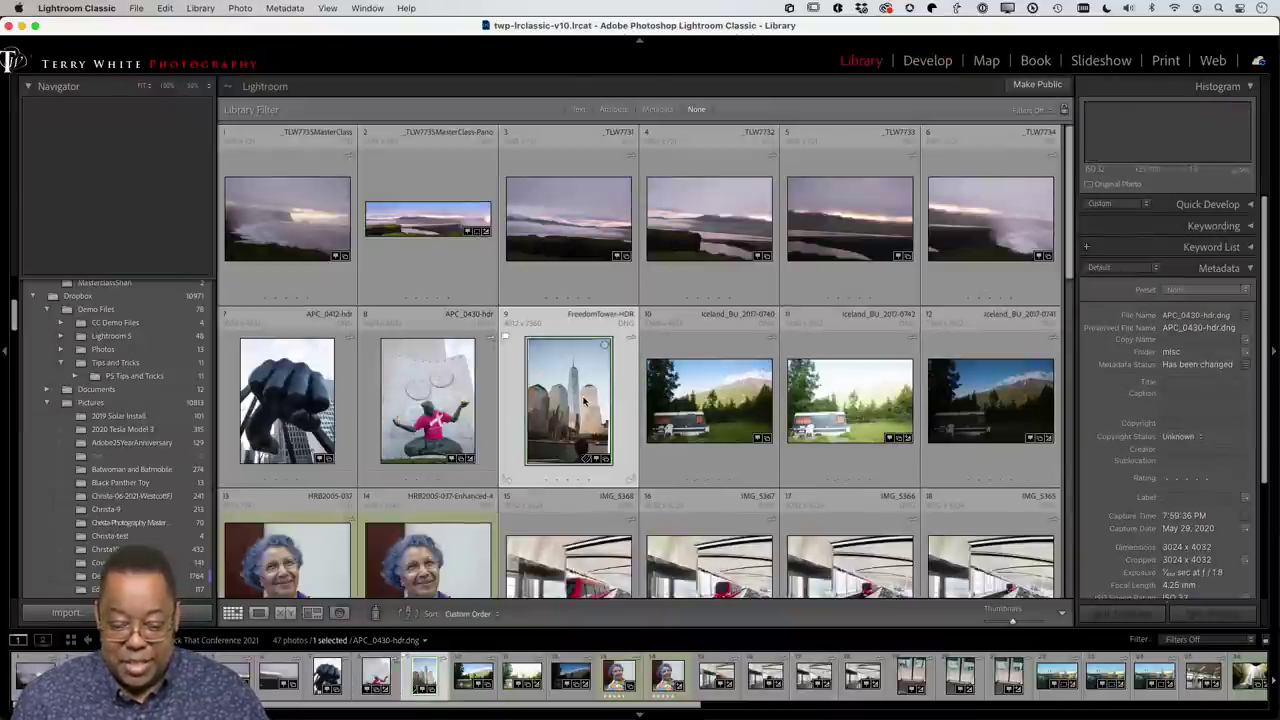
click(306, 413)
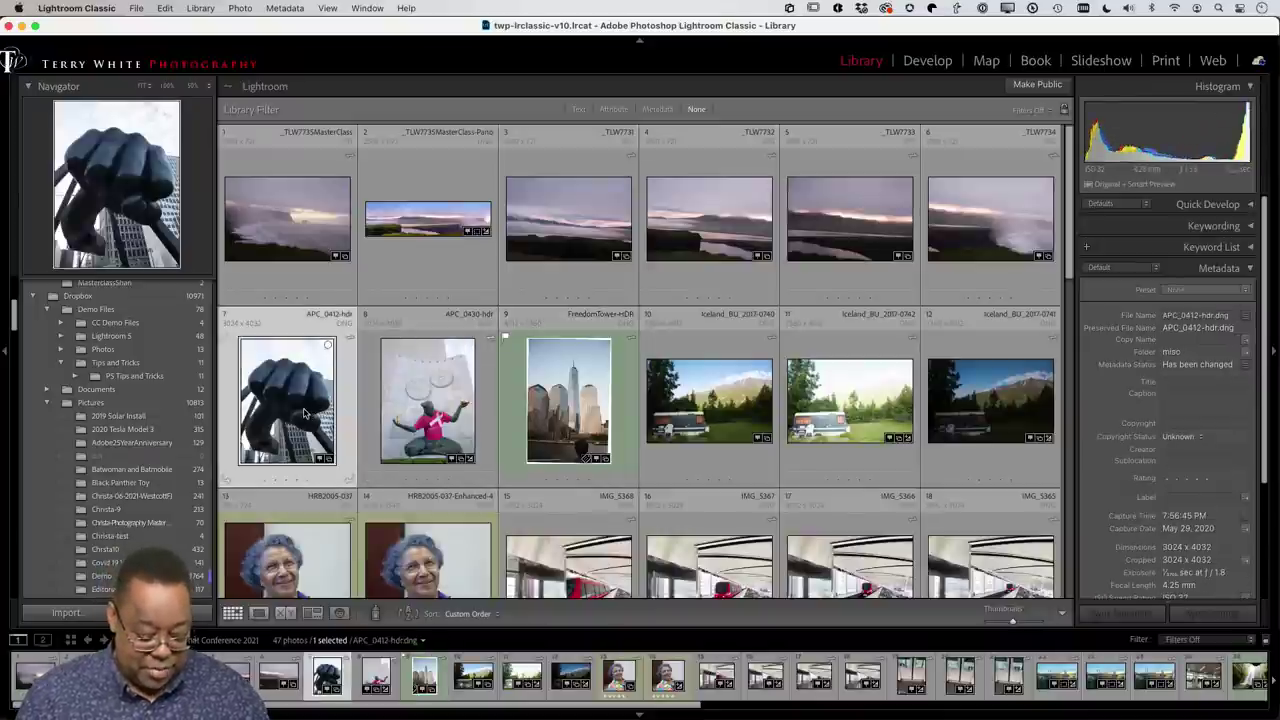
double_click(306, 413)
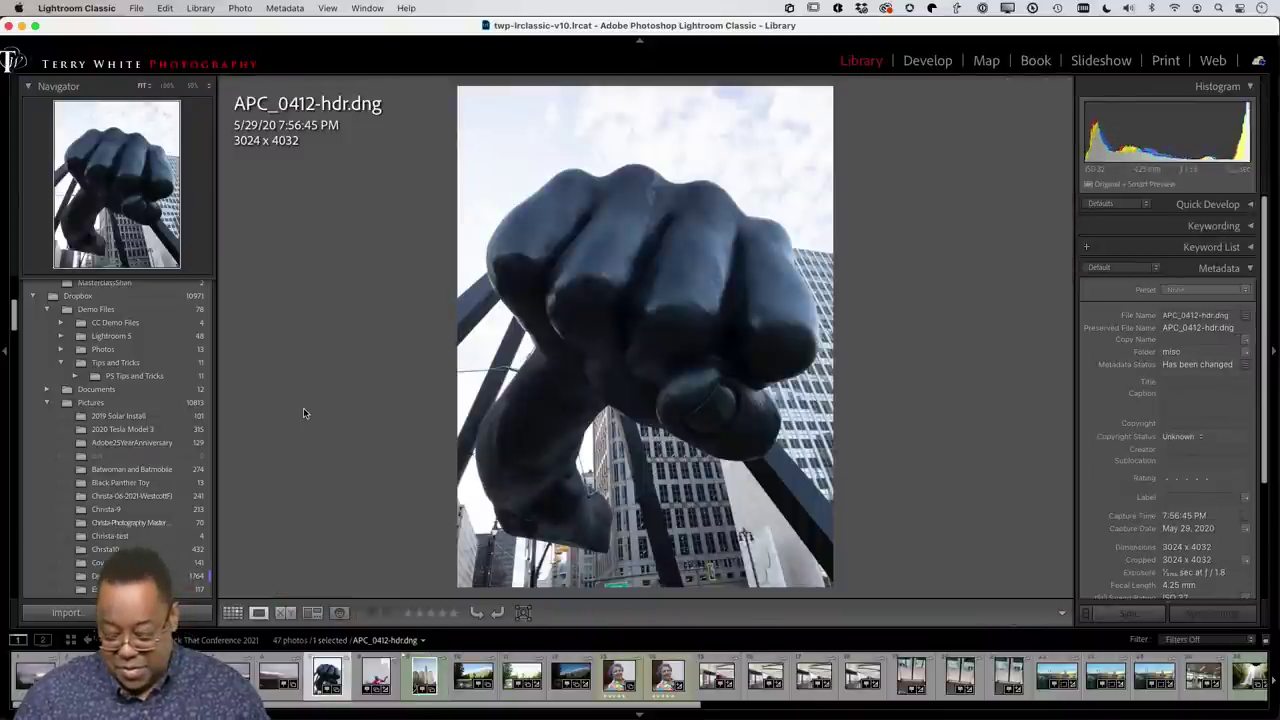
Step: Cycle the lights through Dim, Lights Out and full interface, ending in Lights Out
key(l)
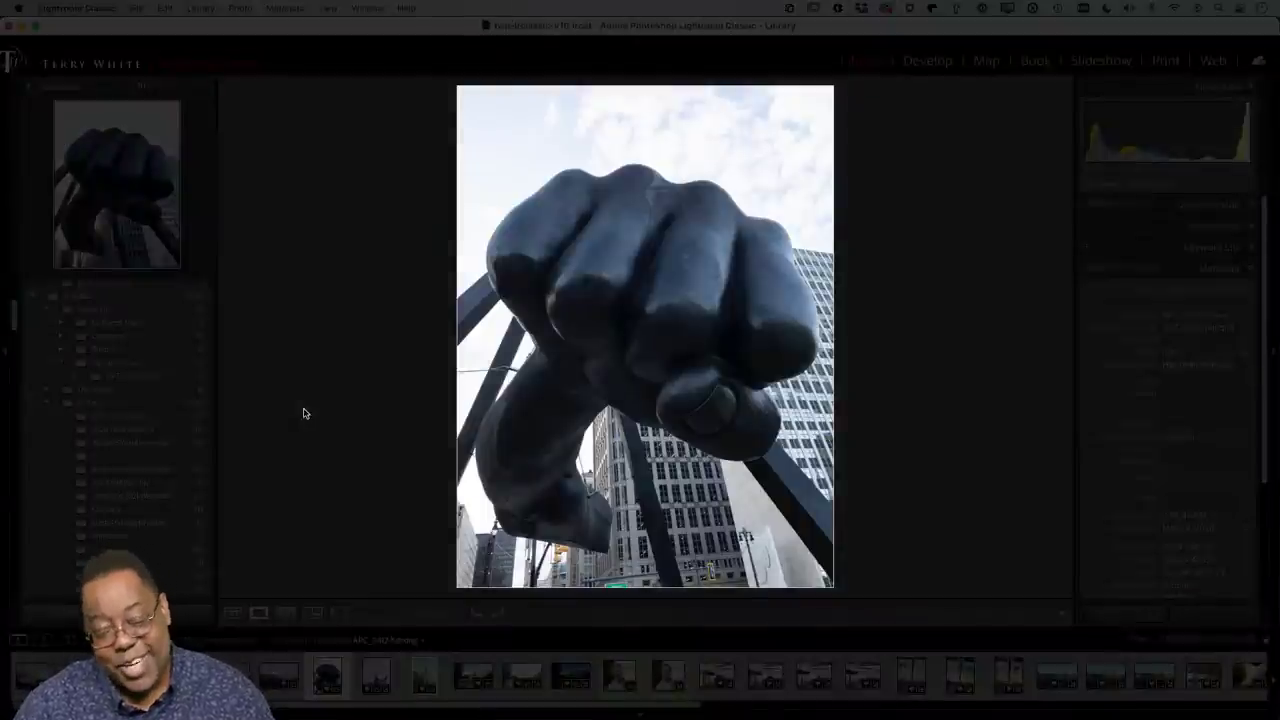
key(l)
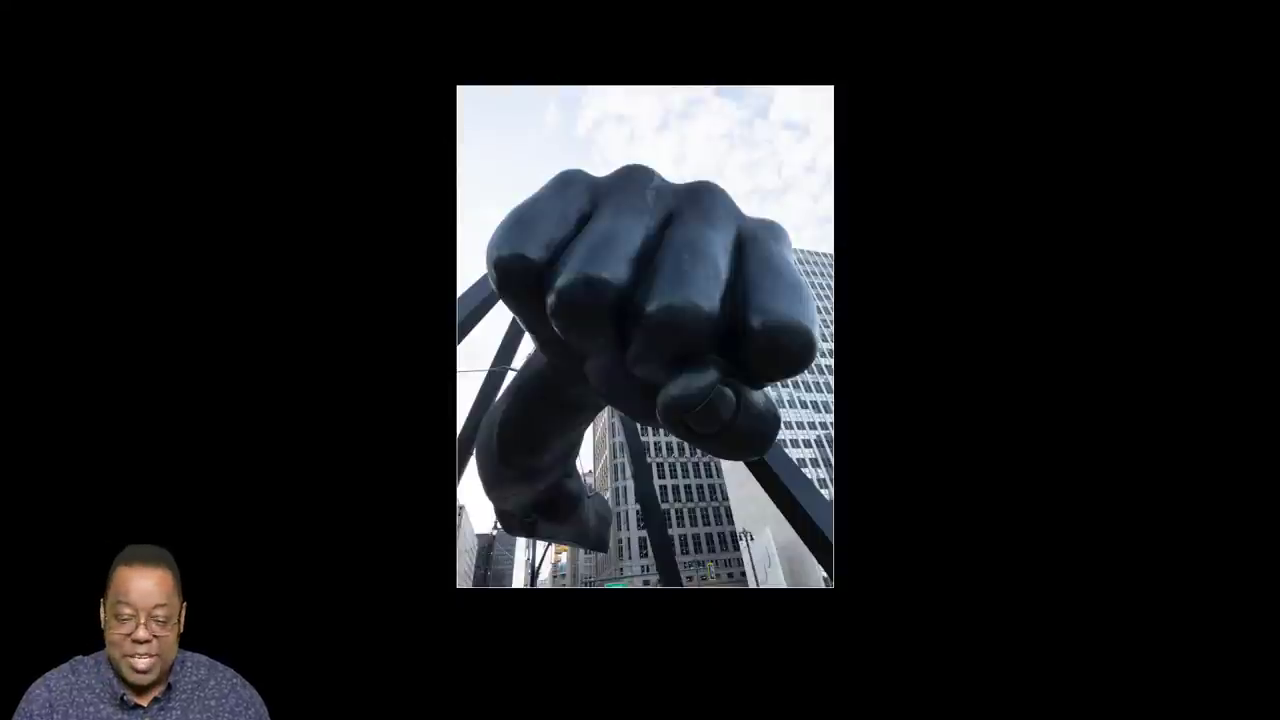
key(l)
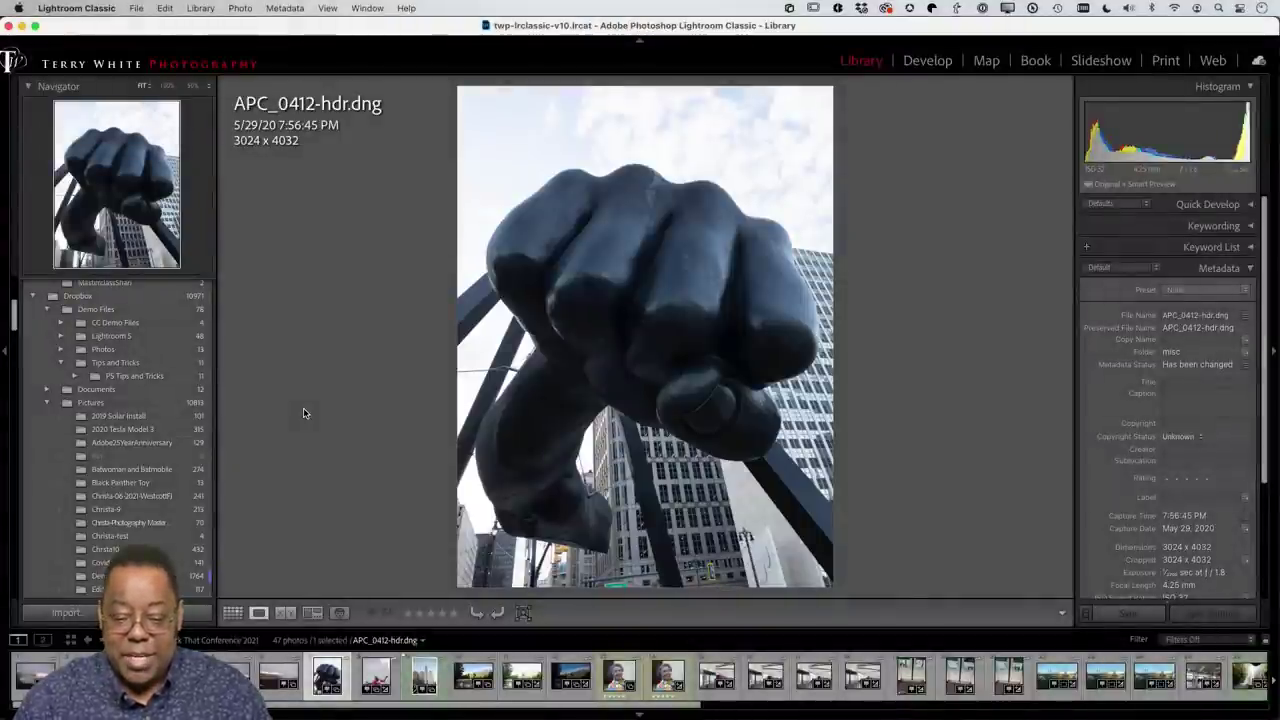
key(l)
key(l)
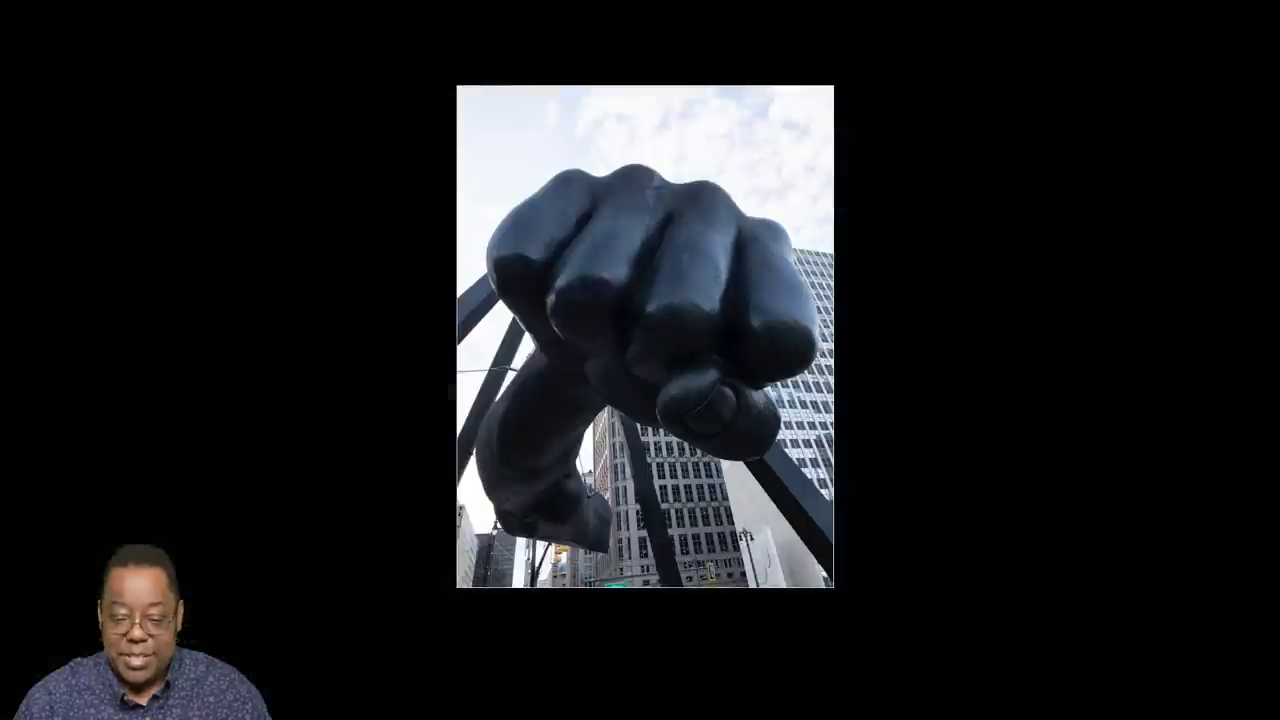
key(l)
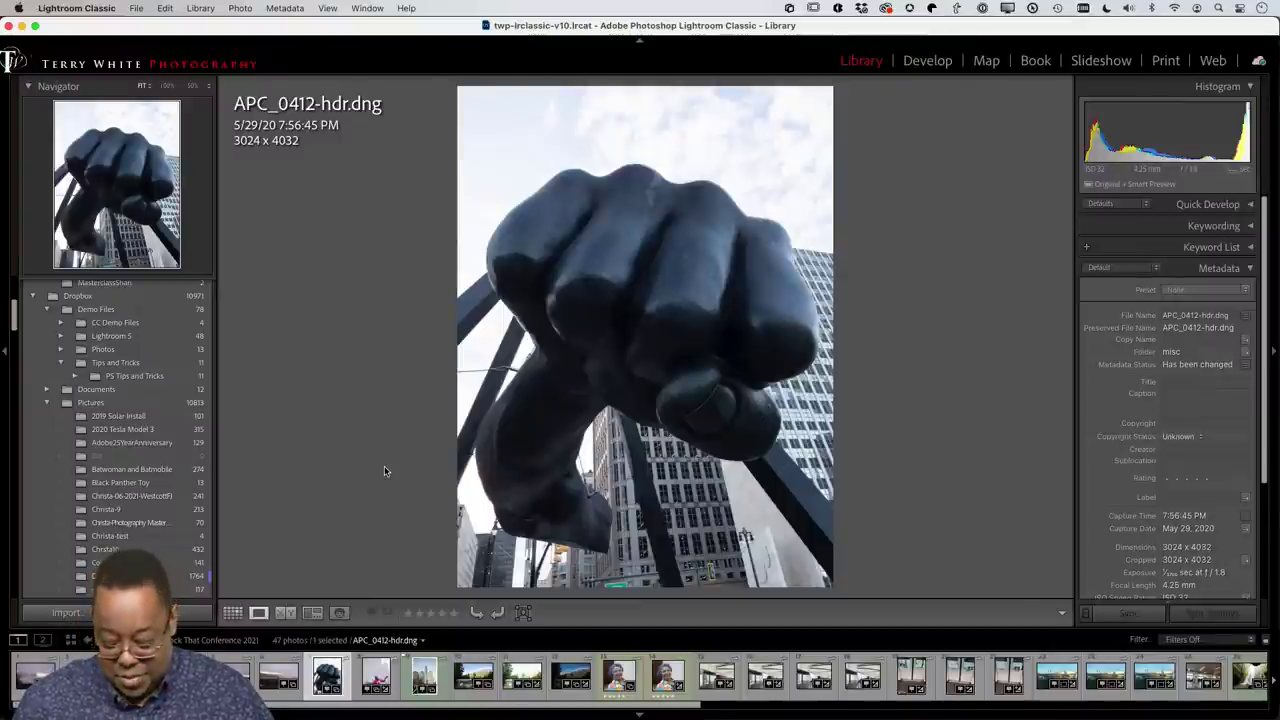
Step: Black out the interface, then toggle the side panels and module selector off and on
key(l)
key(l)
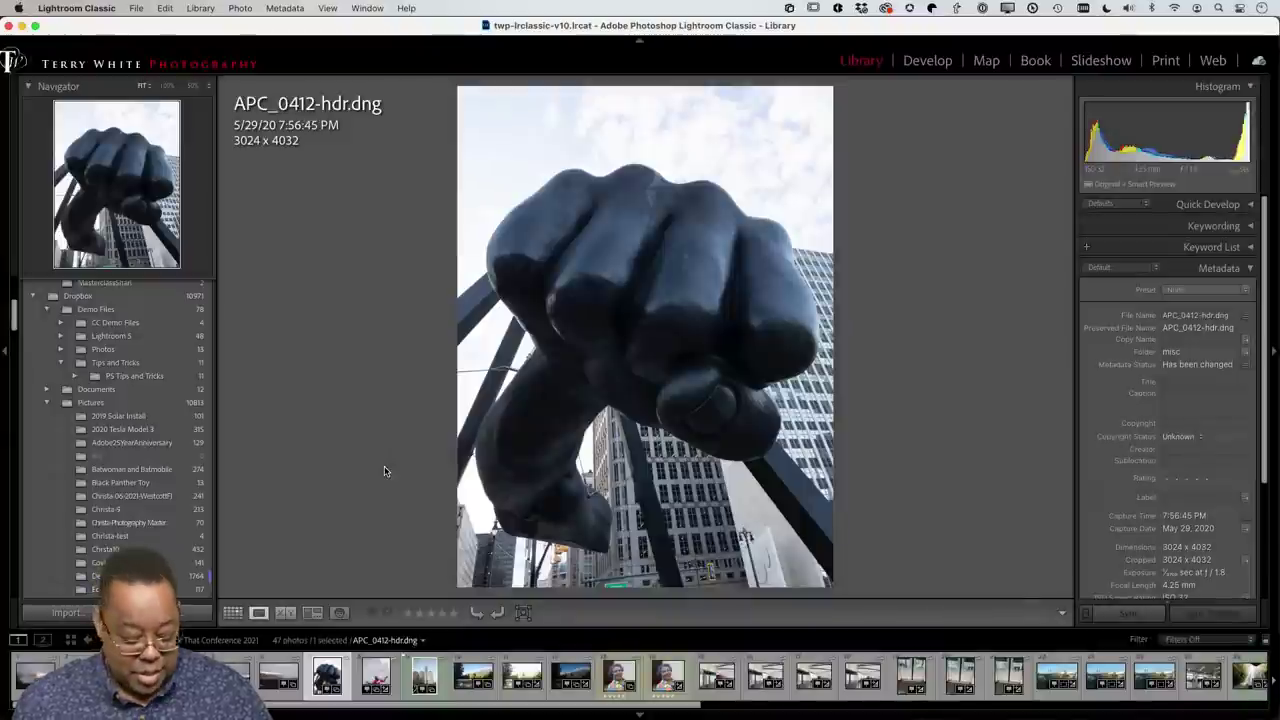
key(Tab)
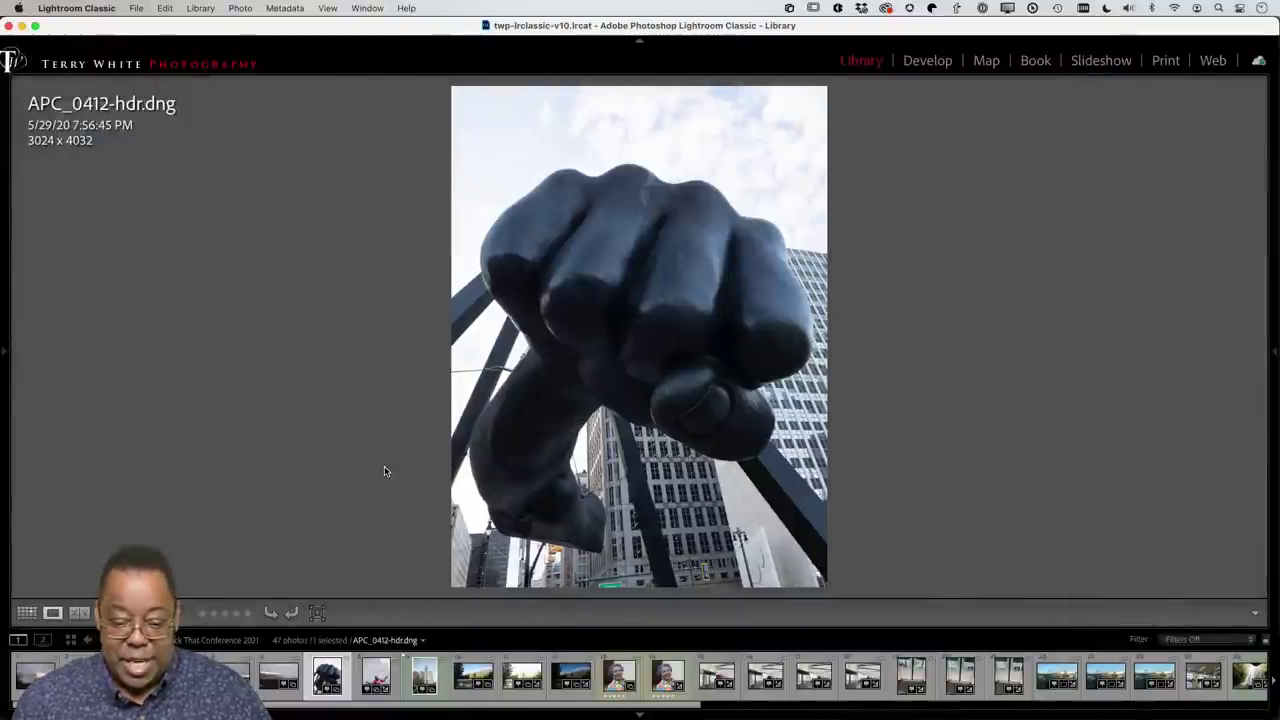
key(Tab)
key(Tab)
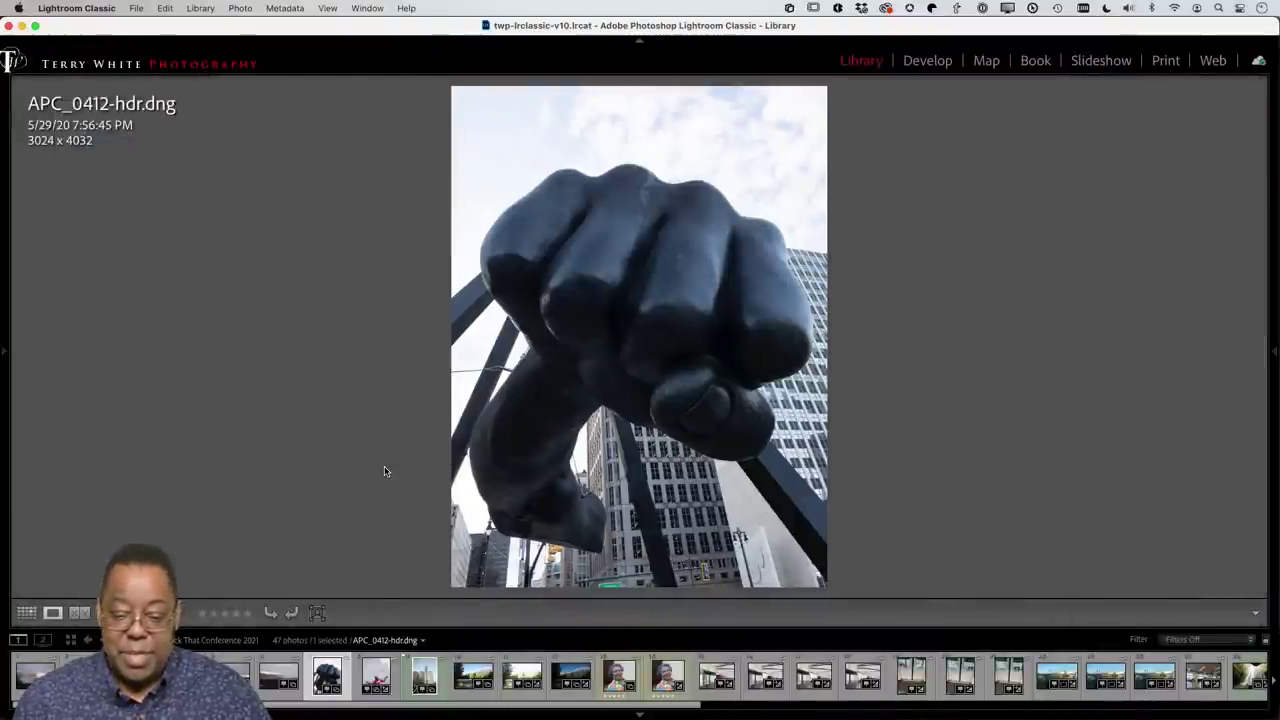
key(Tab)
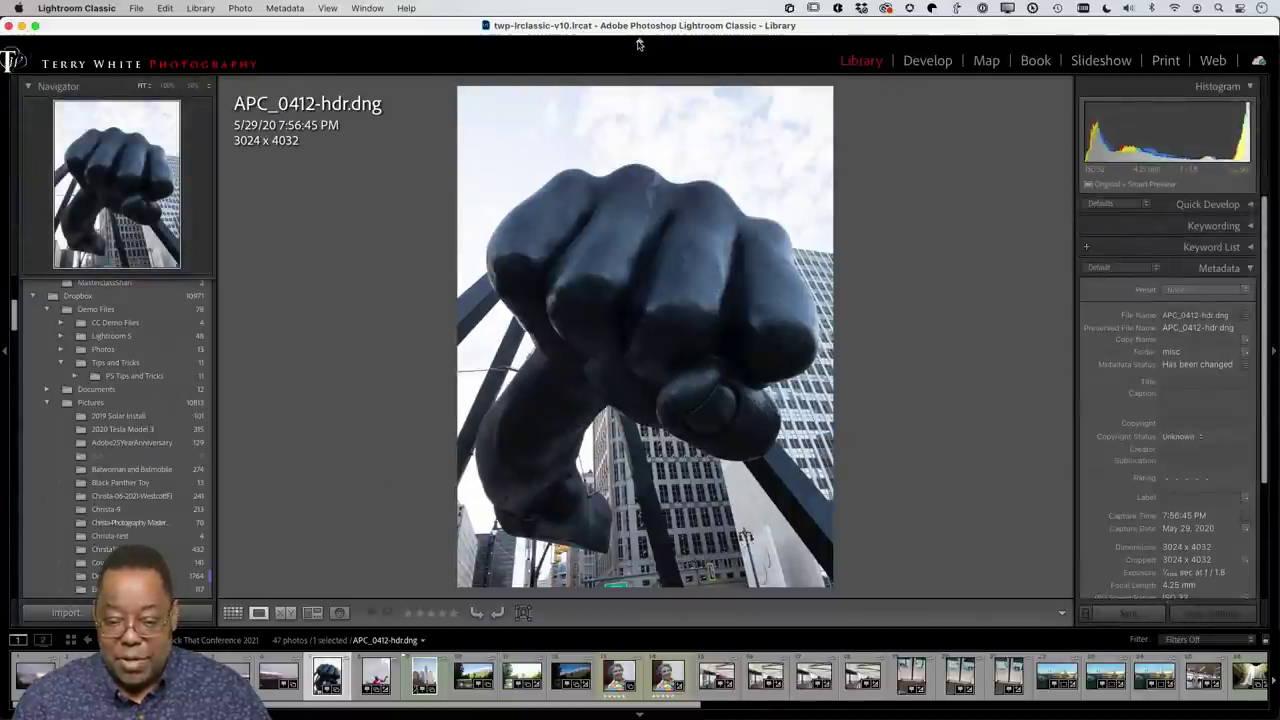
click(638, 44)
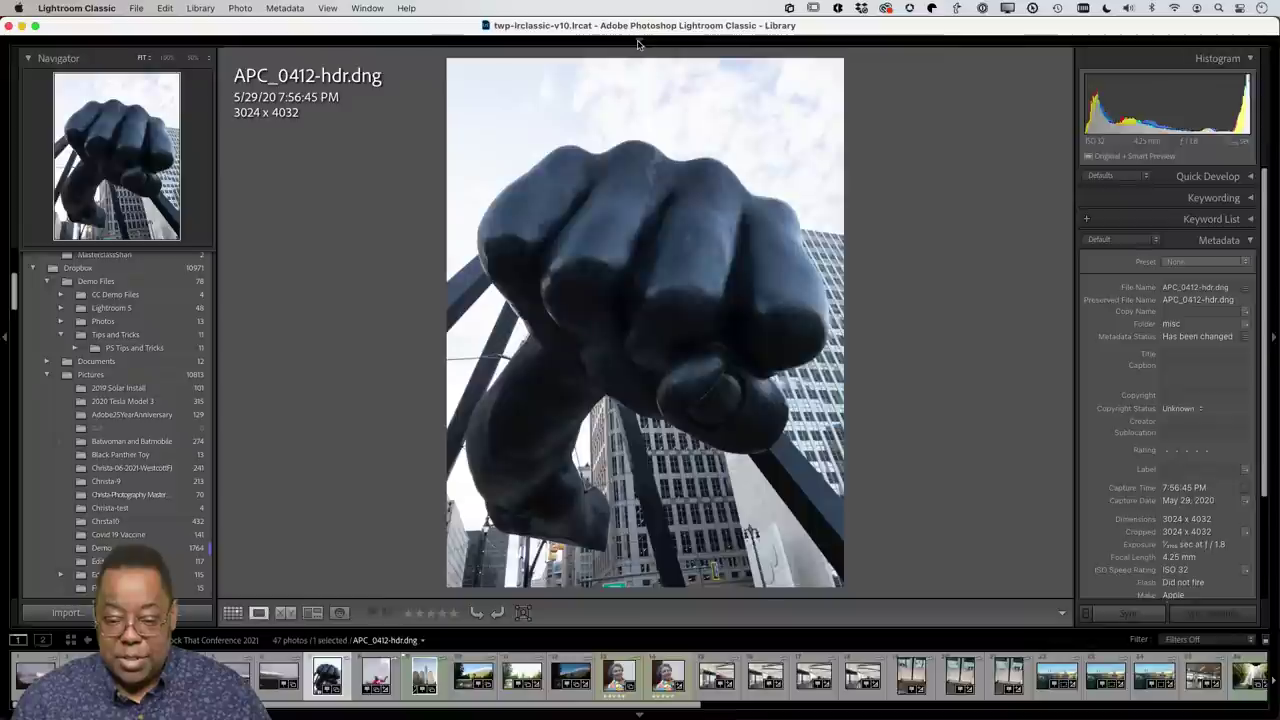
click(638, 44)
click(638, 44)
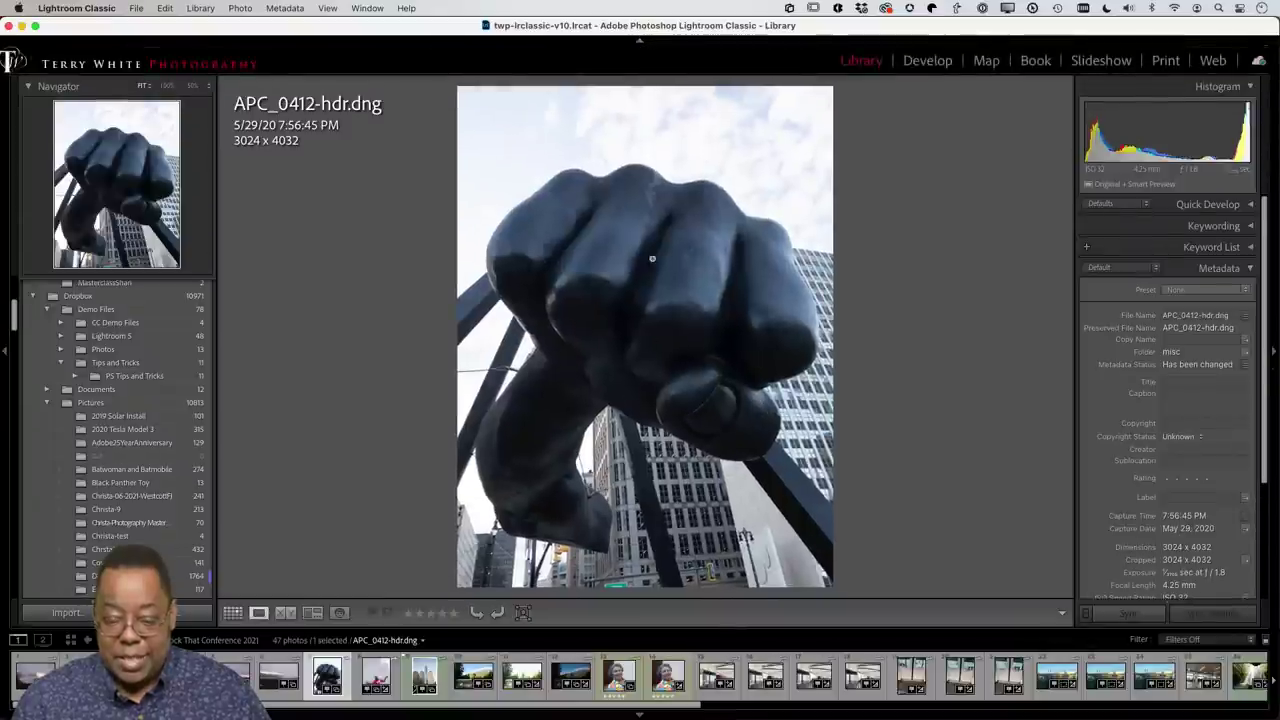
Step: Hide and restore the filmstrip, then return to Grid view and its toolbar items list
mouse_move(603, 716)
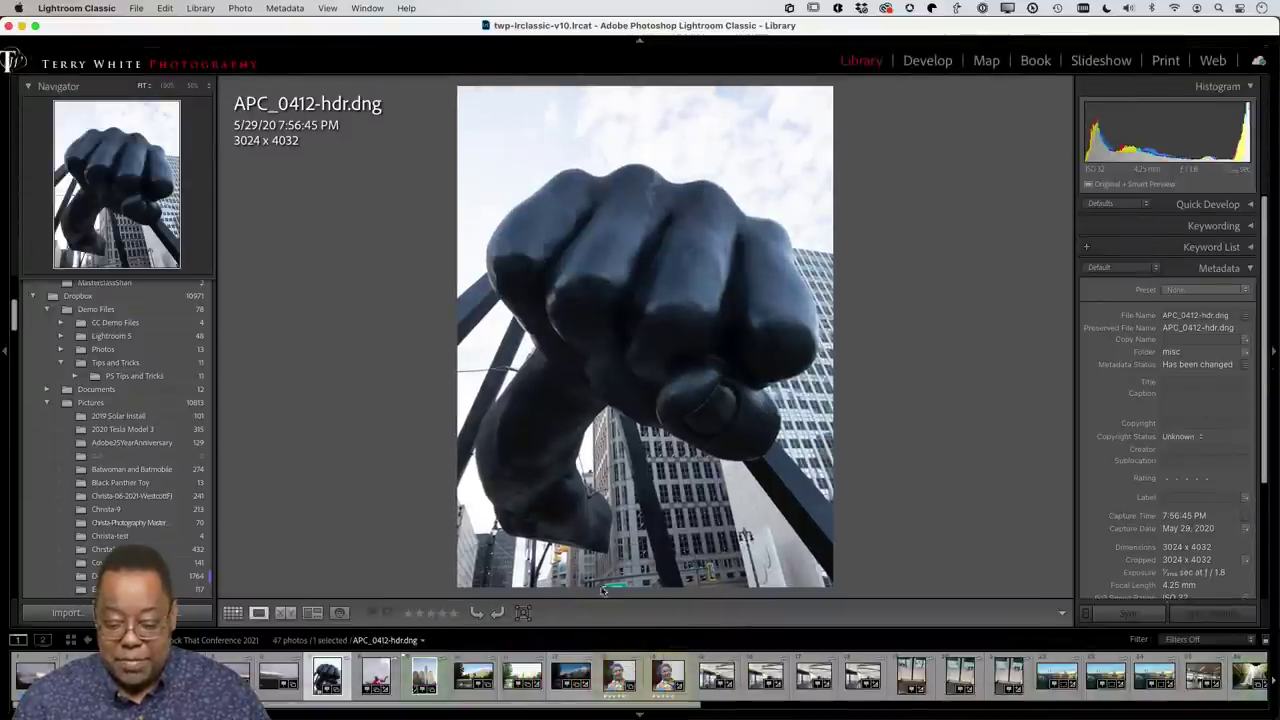
click(636, 714)
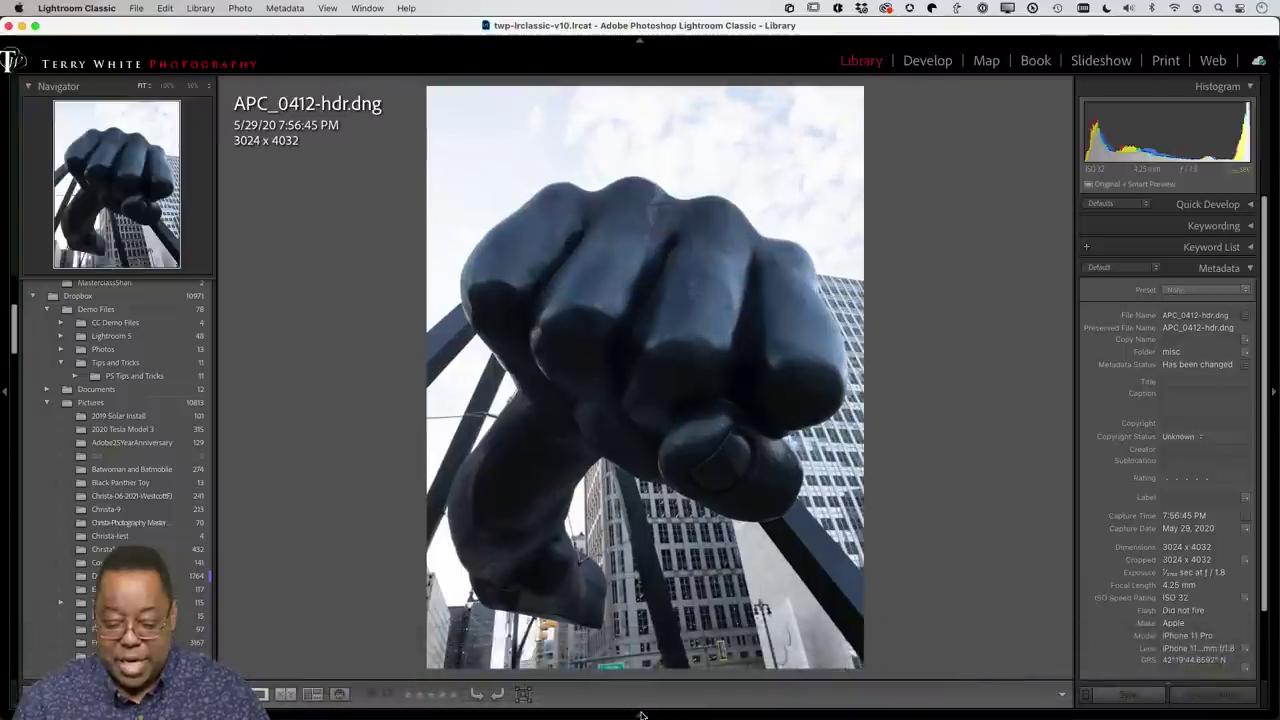
click(636, 714)
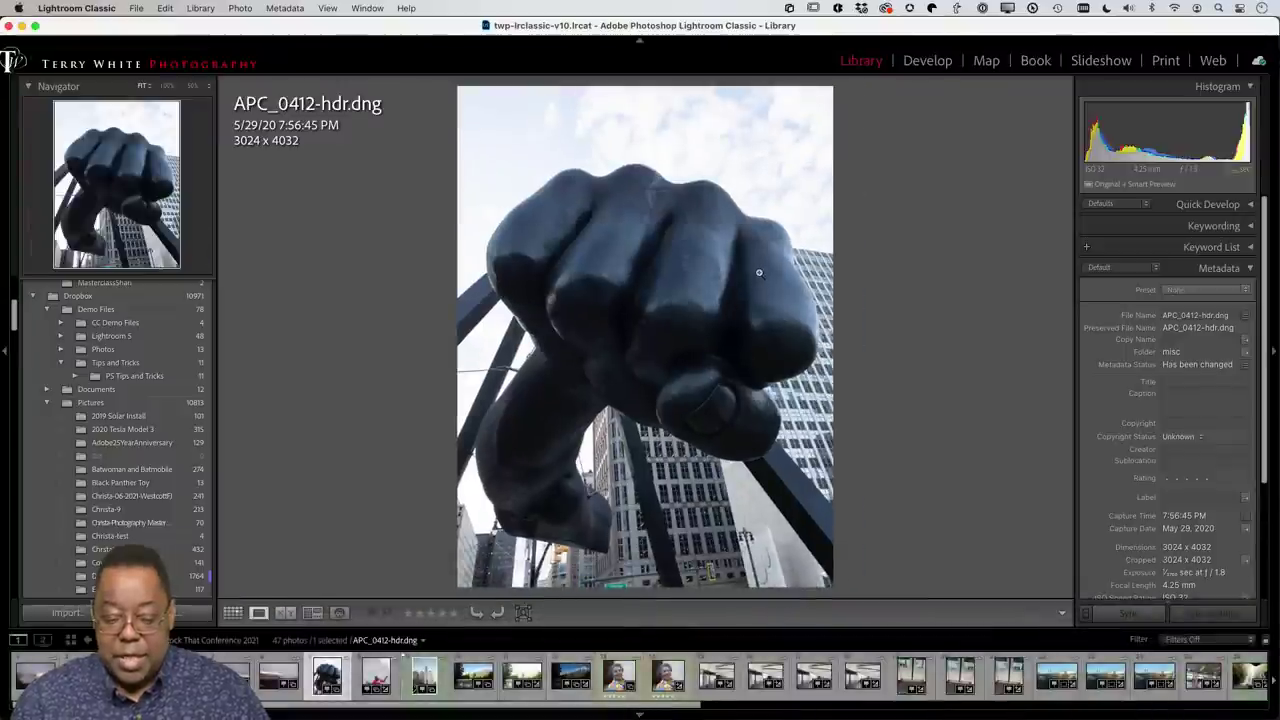
key(g)
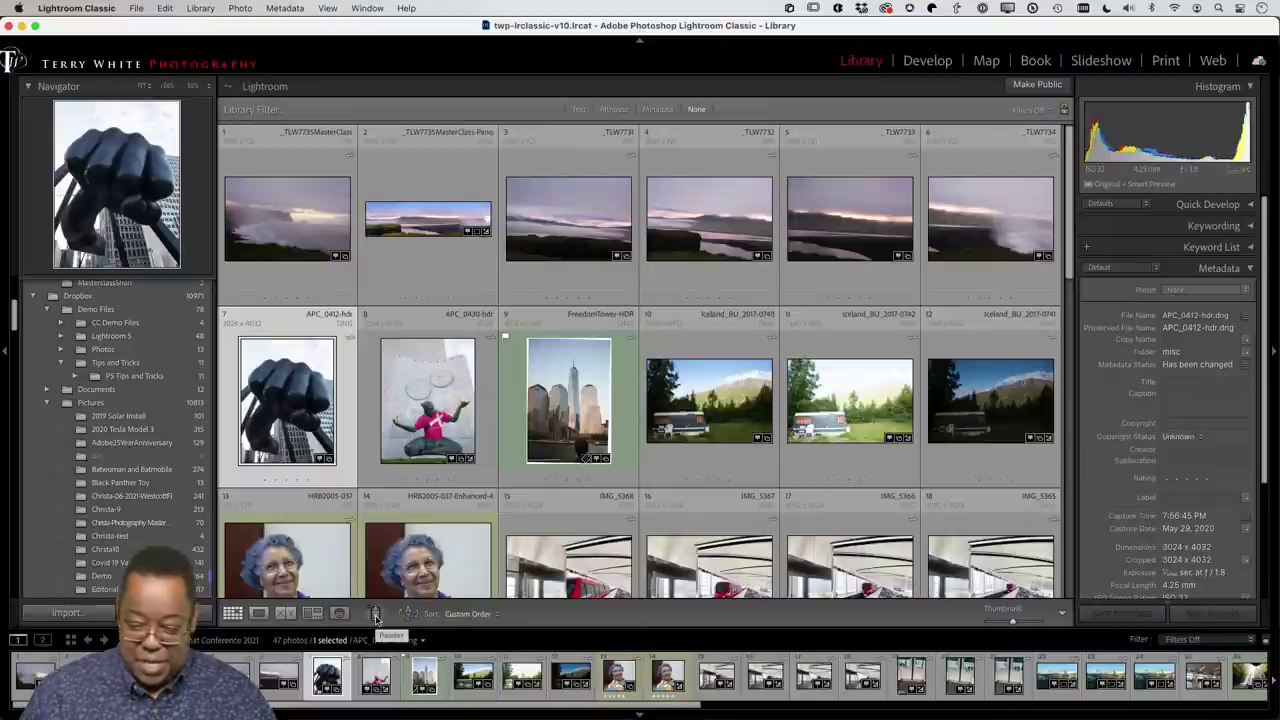
click(1062, 613)
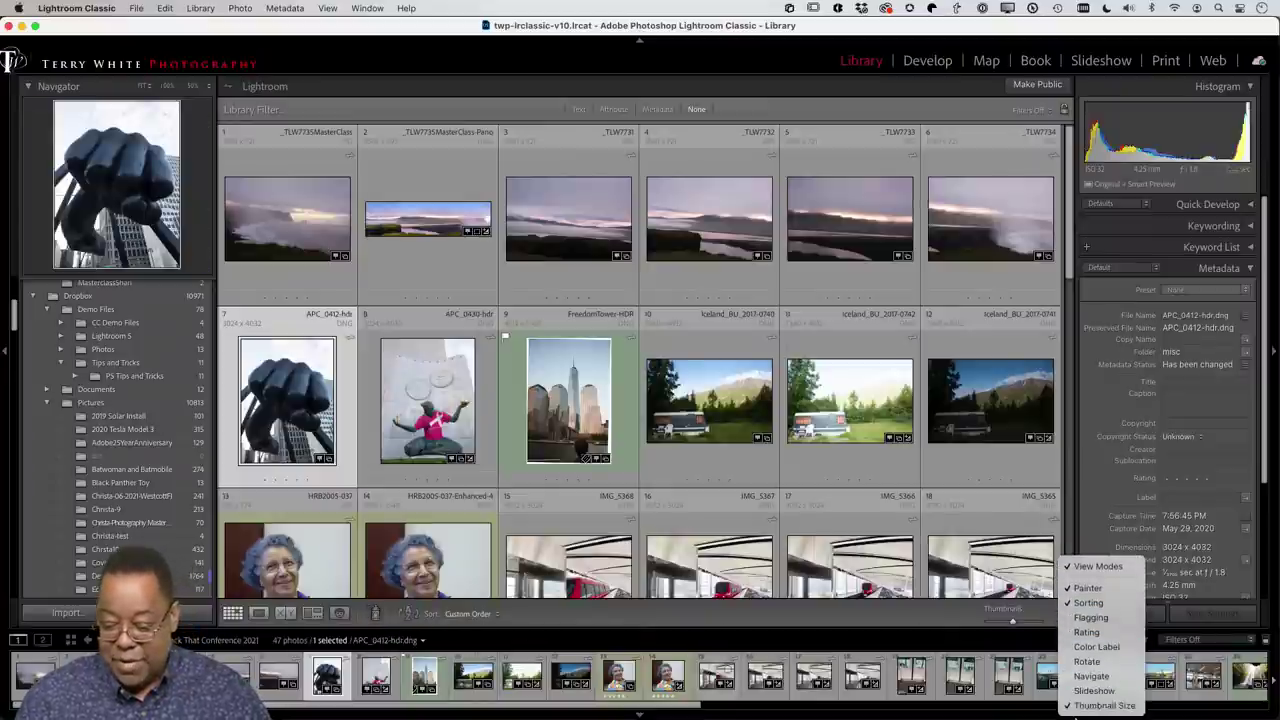
Step: Add Flagging, Rating, Color Label and Rotate controls to the grid toolbar
click(1090, 618)
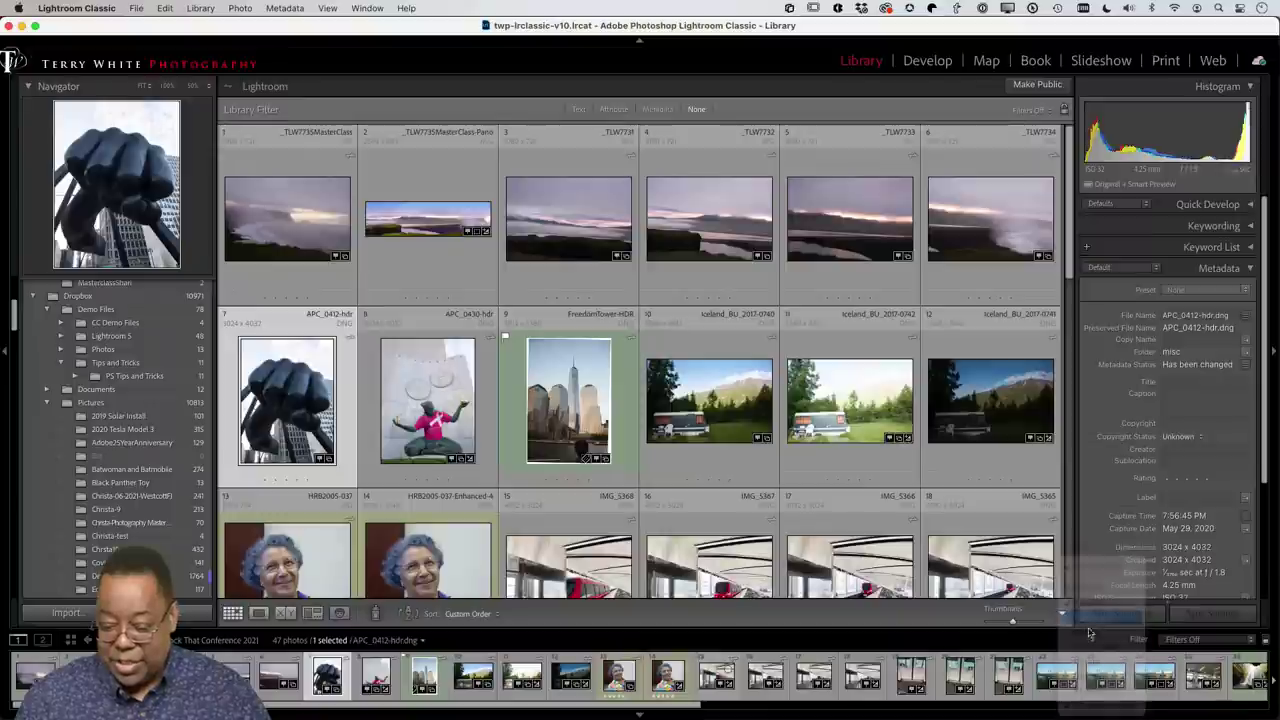
click(1063, 615)
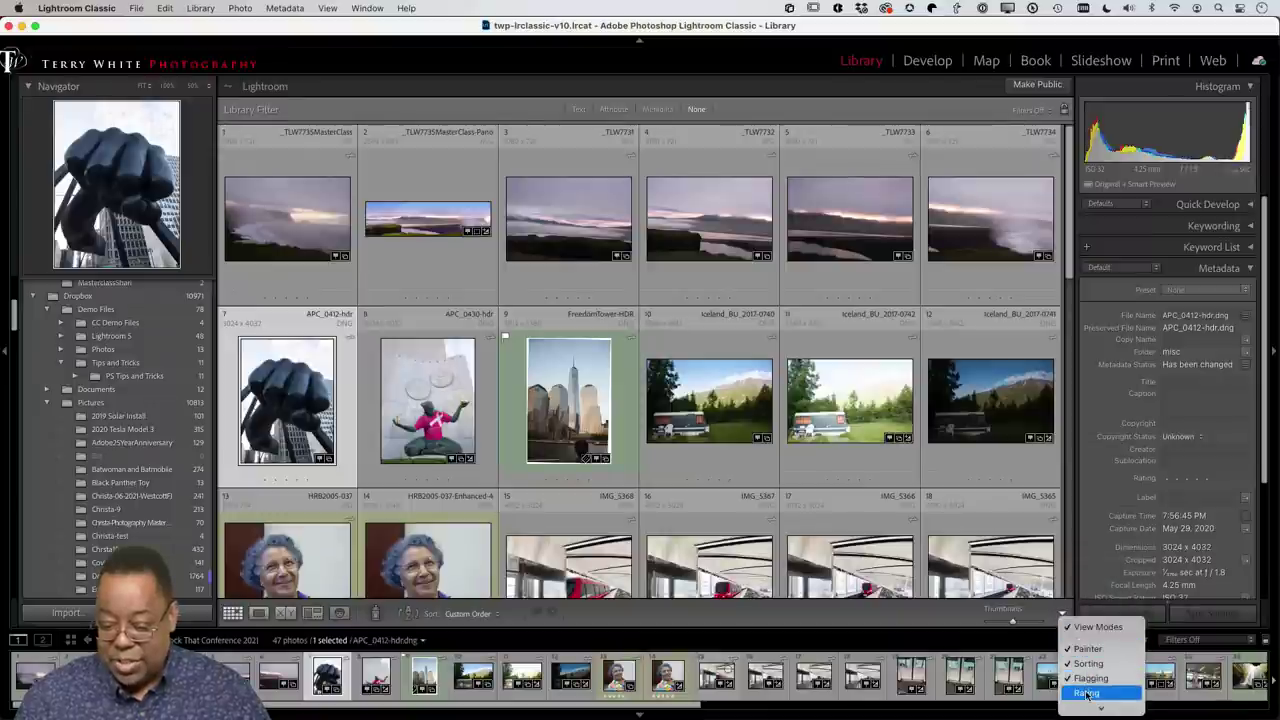
click(1087, 692)
click(1063, 615)
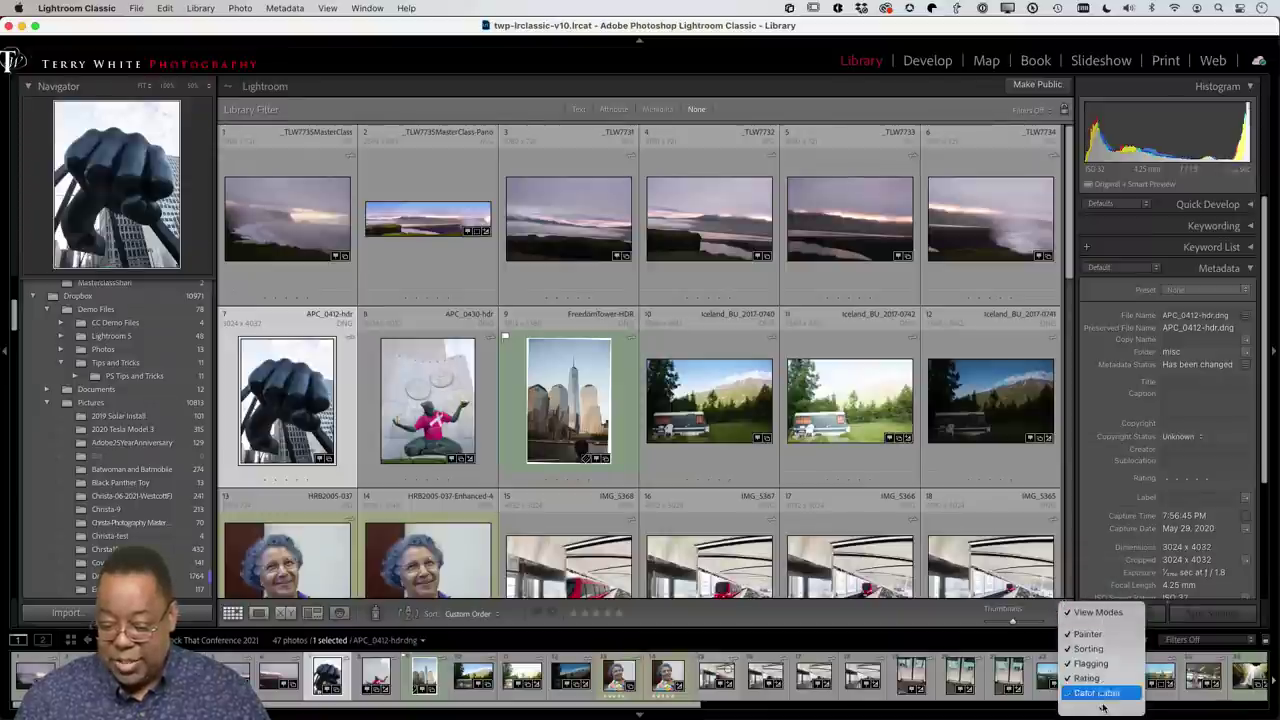
click(1096, 647)
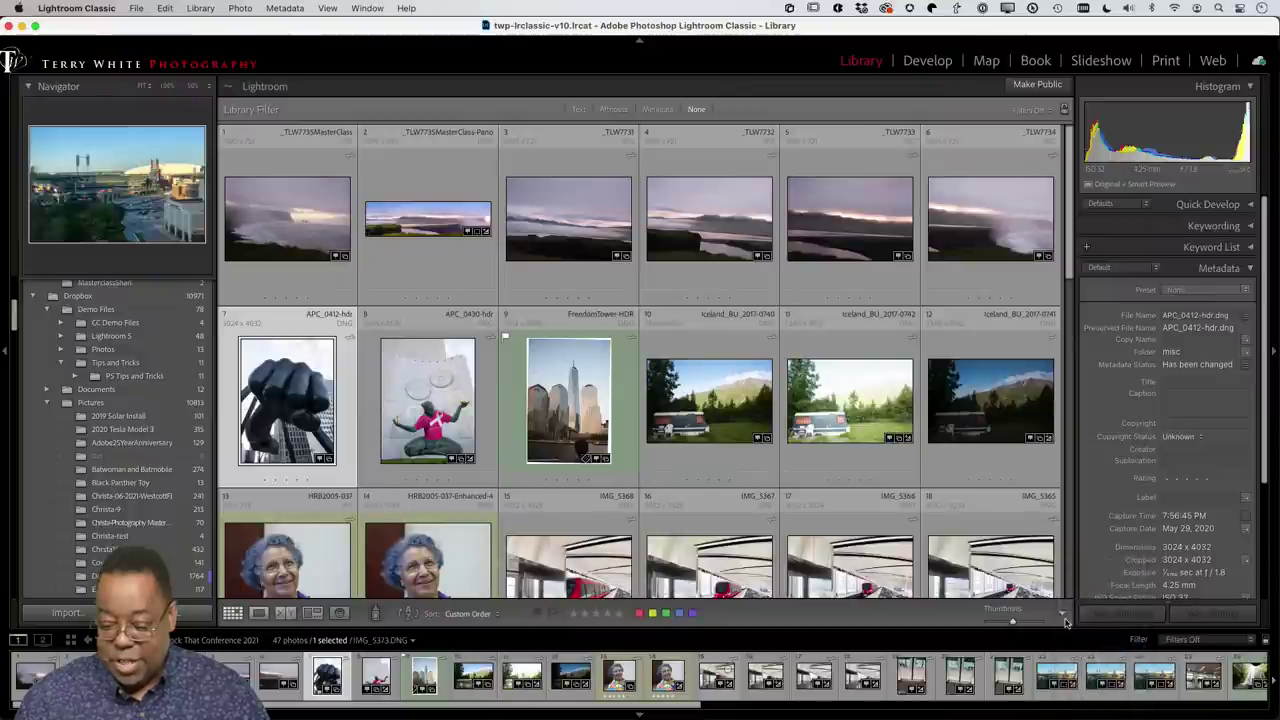
click(1063, 615)
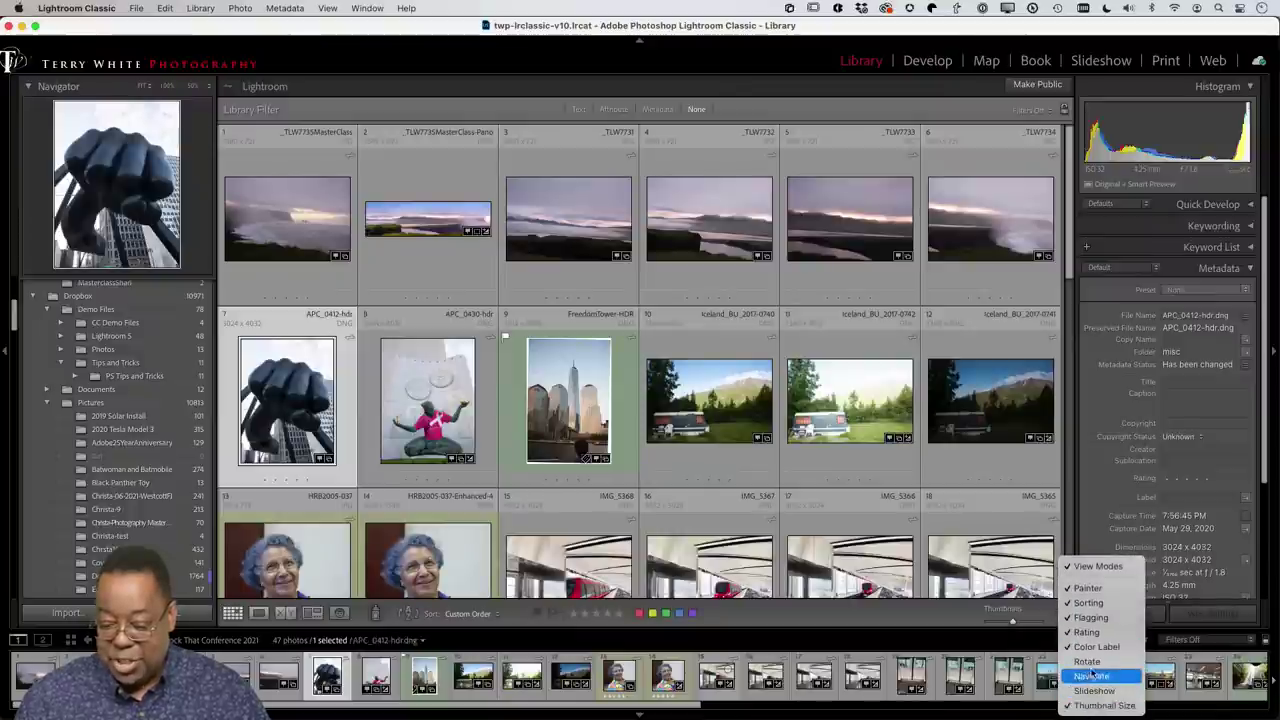
click(1090, 662)
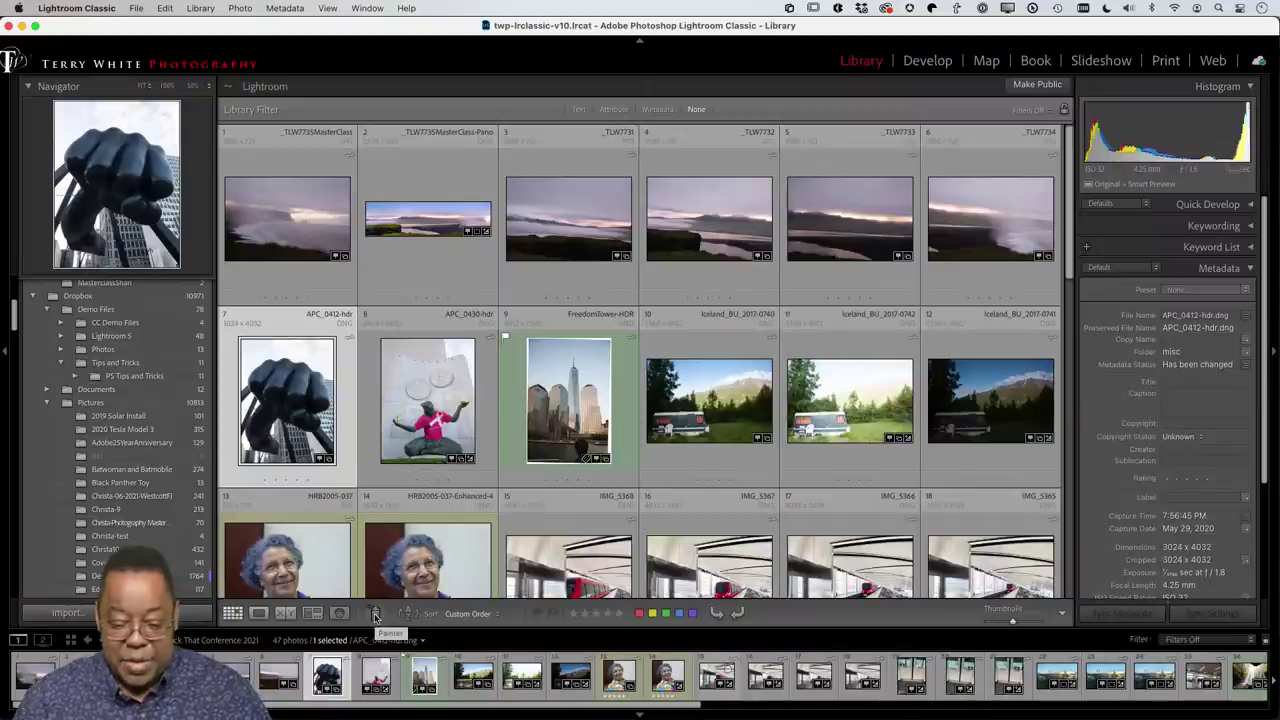
Step: Set the Painter to apply Rotation with Rotate Left (CCW)
click(376, 610)
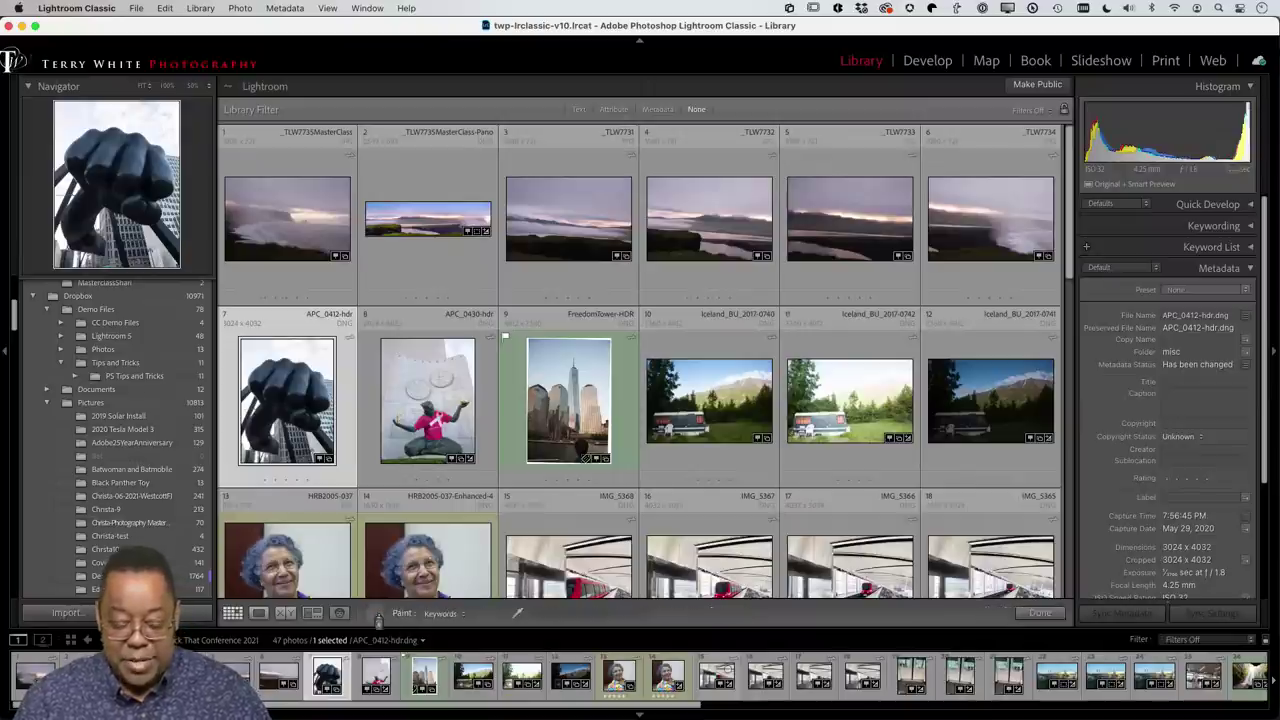
click(458, 615)
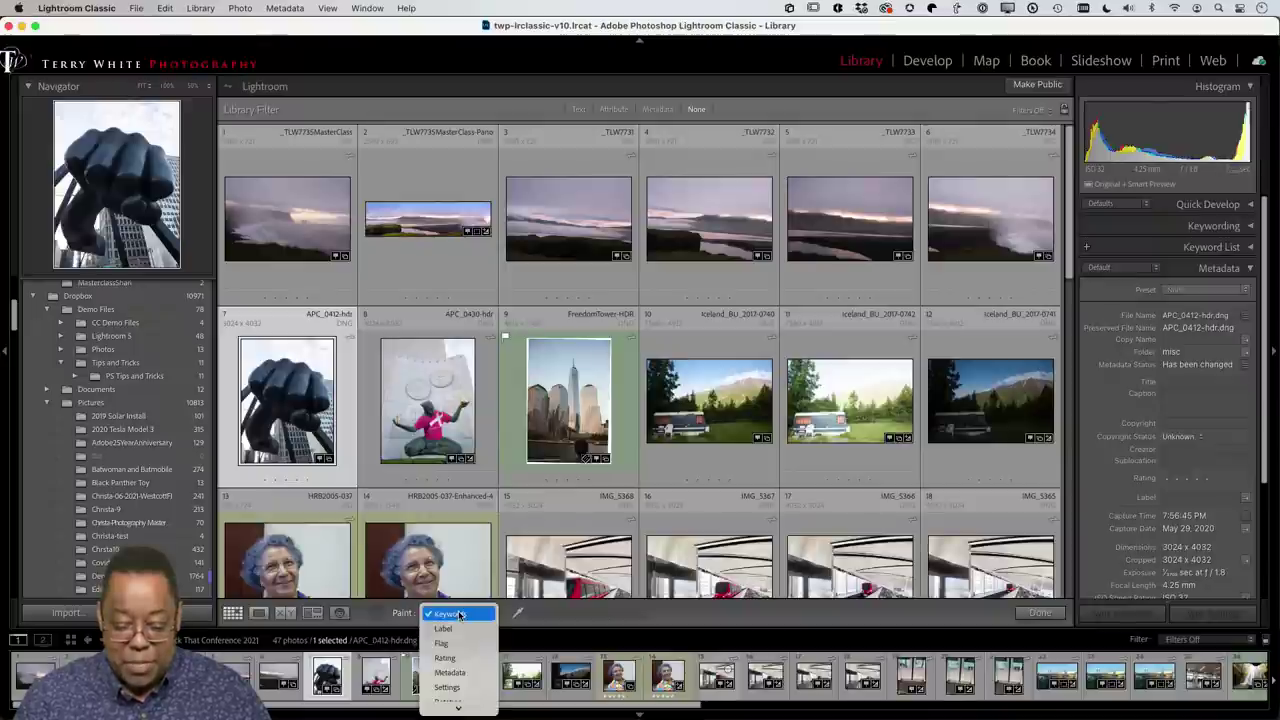
mouse_move(461, 709)
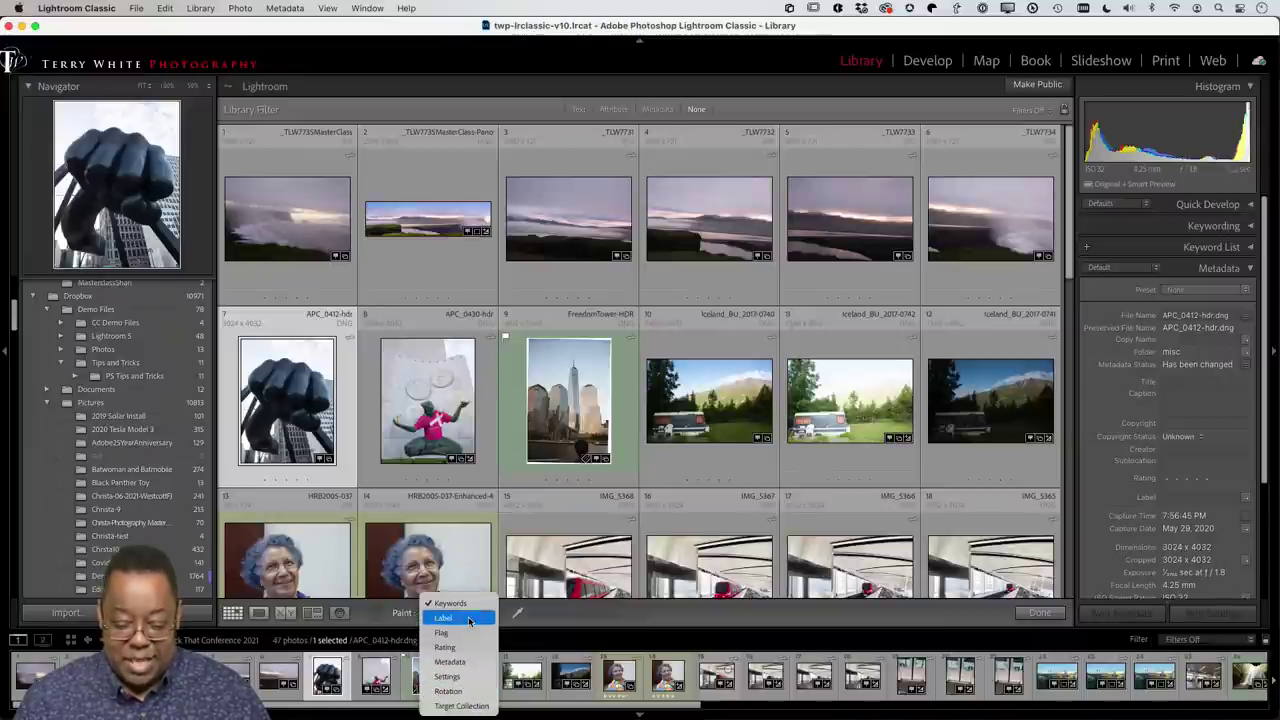
click(448, 691)
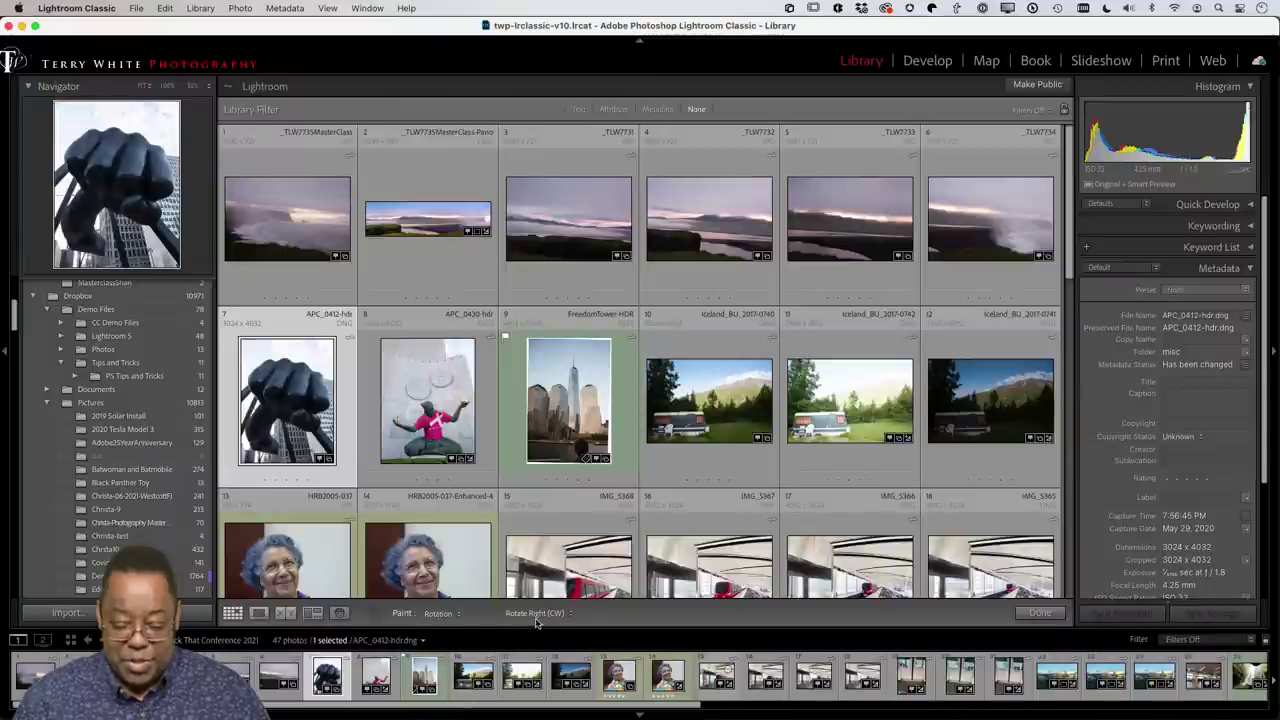
click(536, 614)
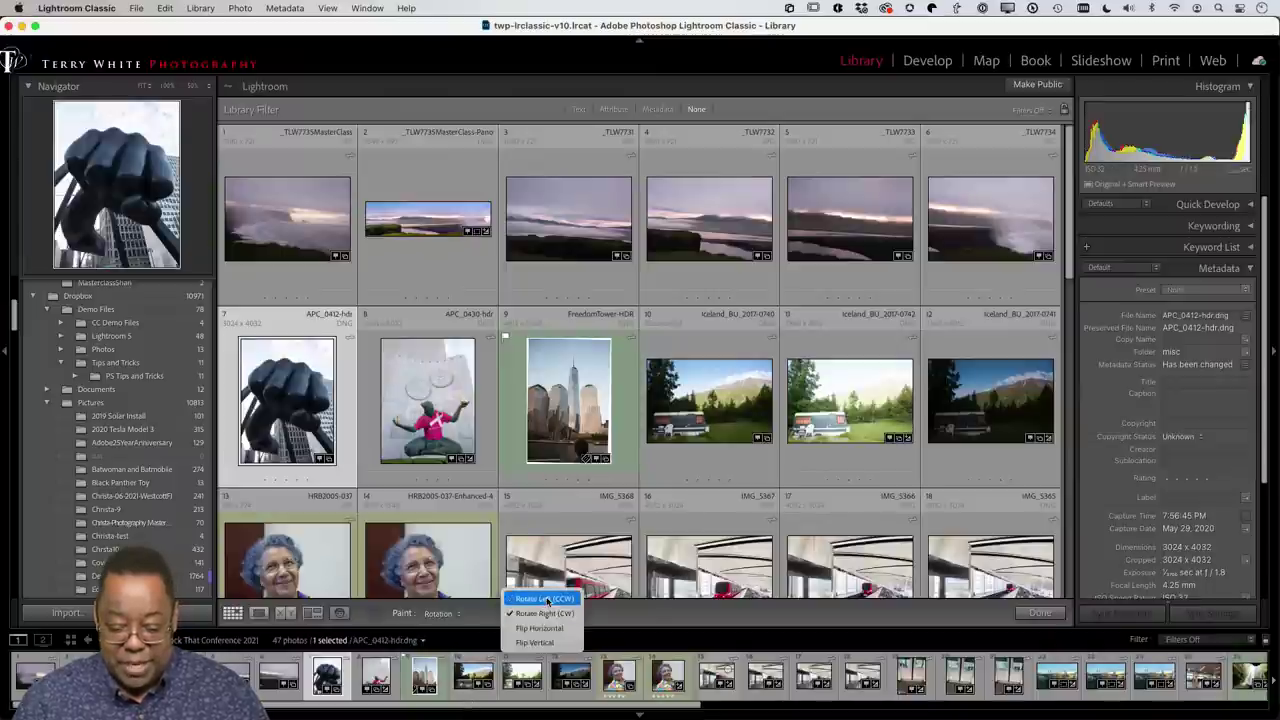
click(547, 599)
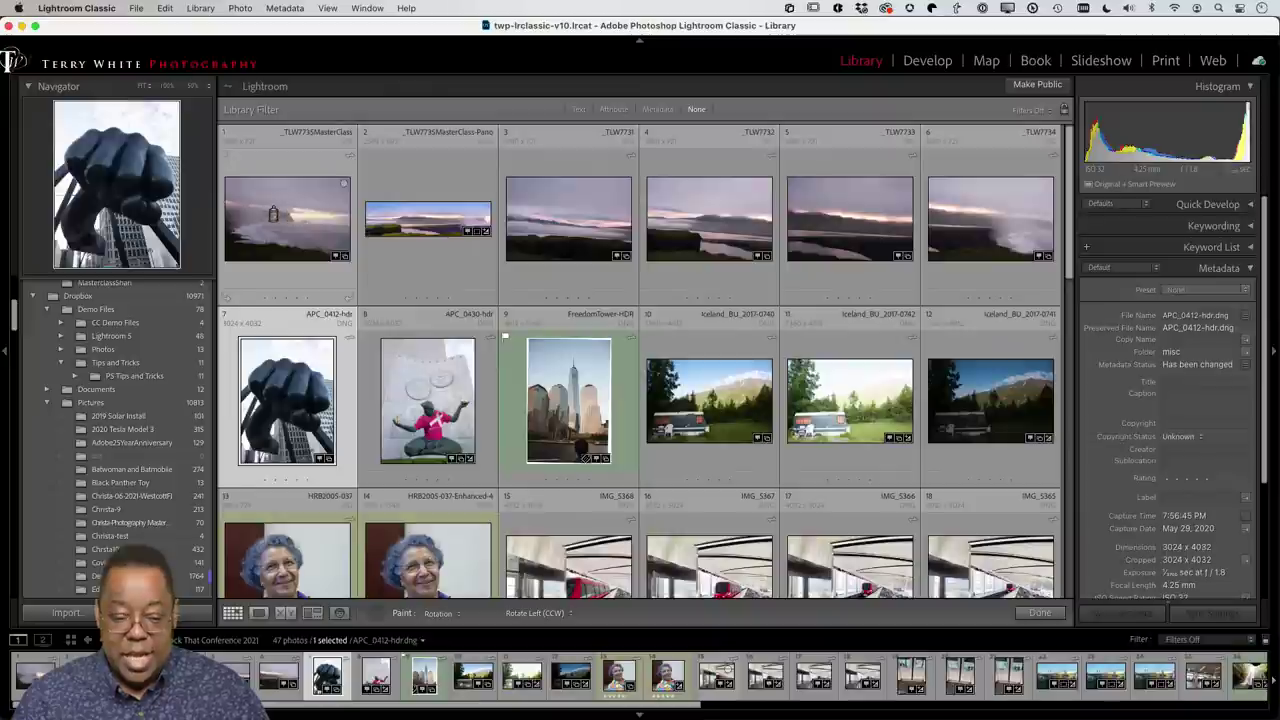
Step: Test-rotate photos 1–6, 10, 11 and 8 with the Painter, then undo the rotations
drag(273, 213, 958, 220)
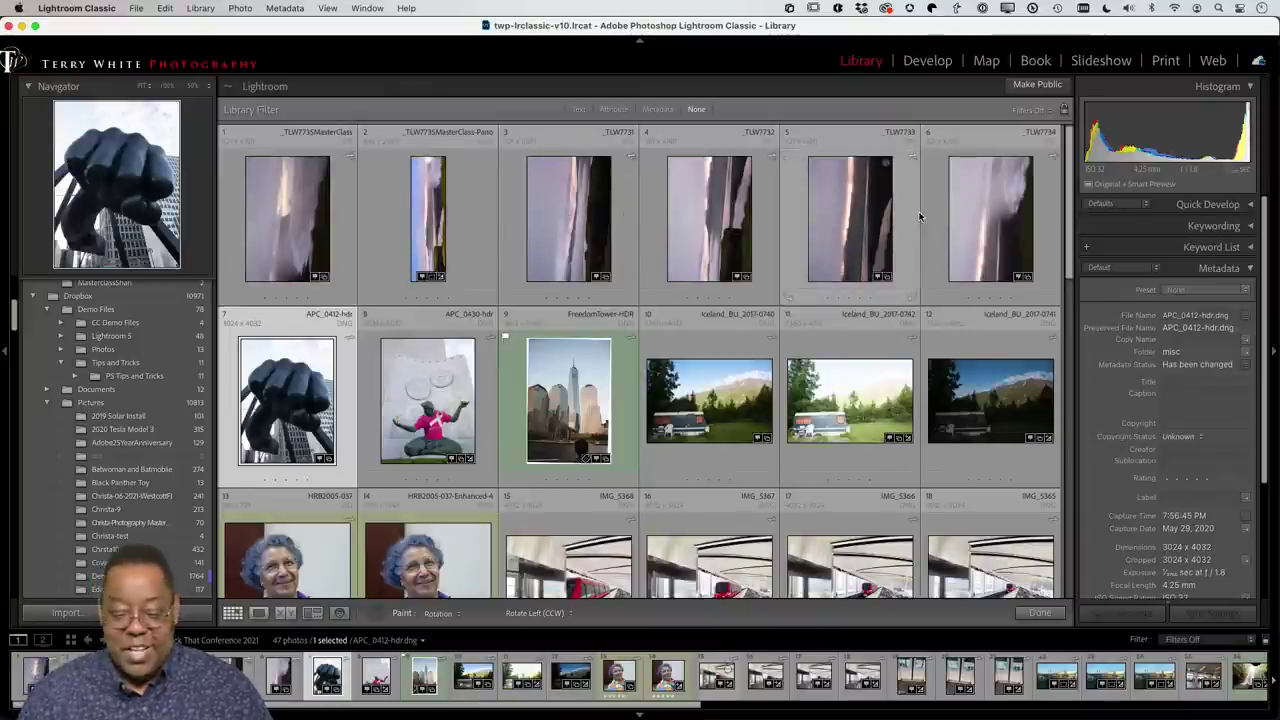
drag(710, 400, 822, 446)
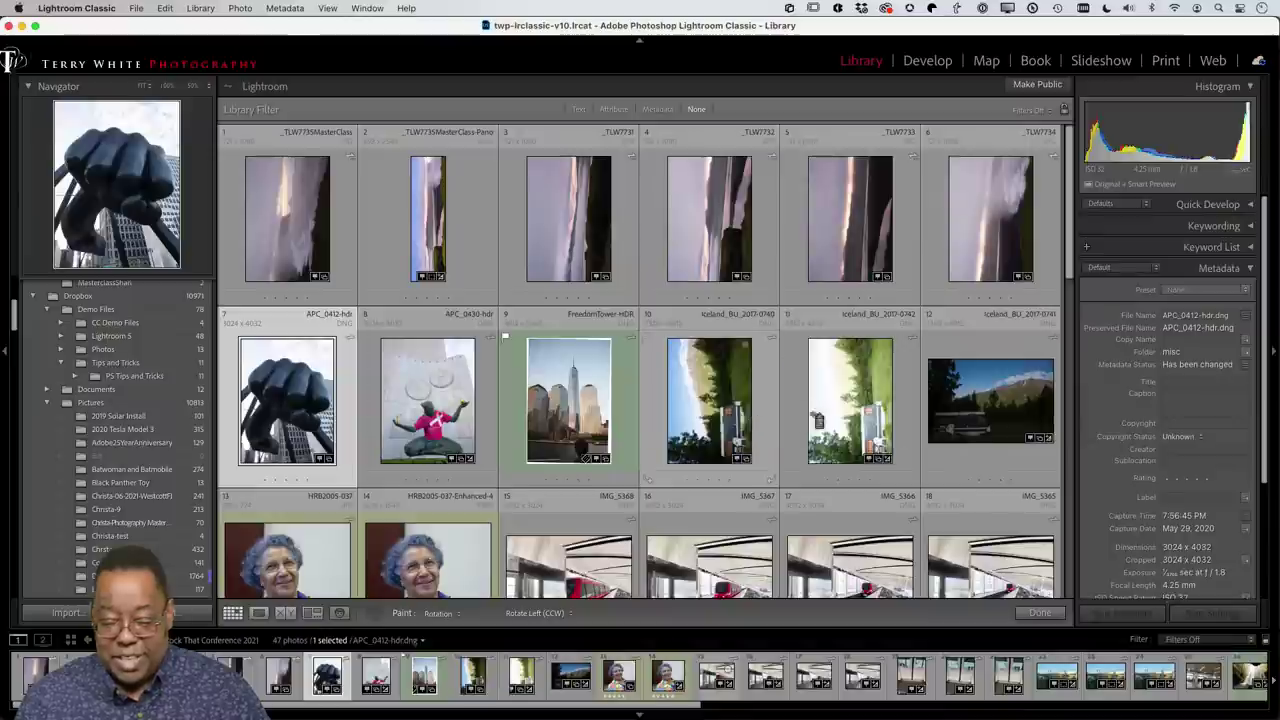
click(468, 345)
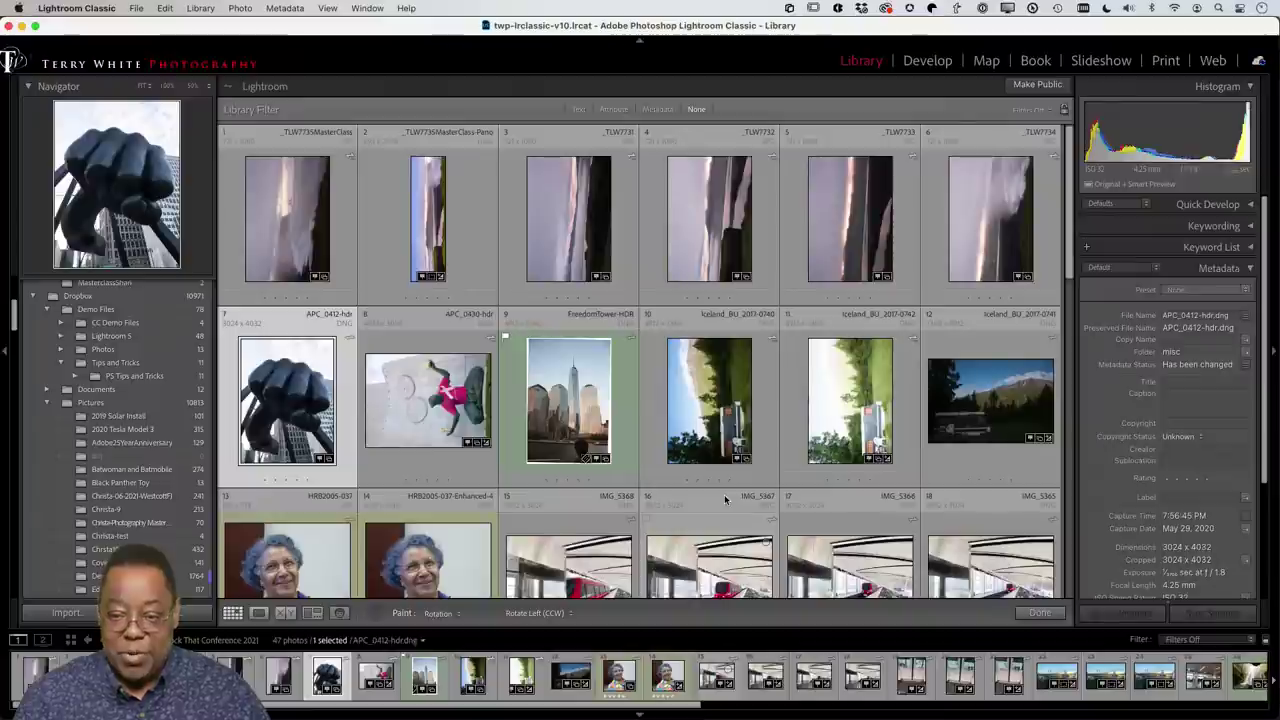
key(super+z)
key(super+z)
key(super+z)
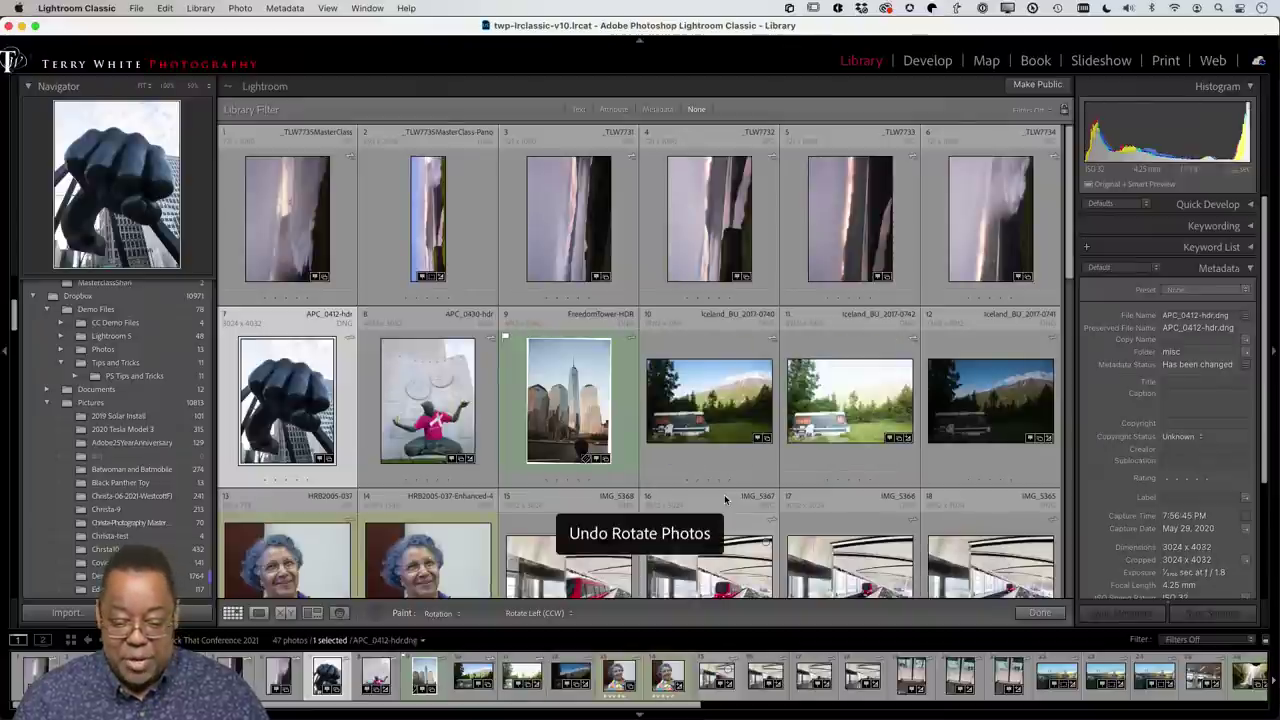
Step: Return the Painter to its well, restoring the normal grid toolbar
click(375, 613)
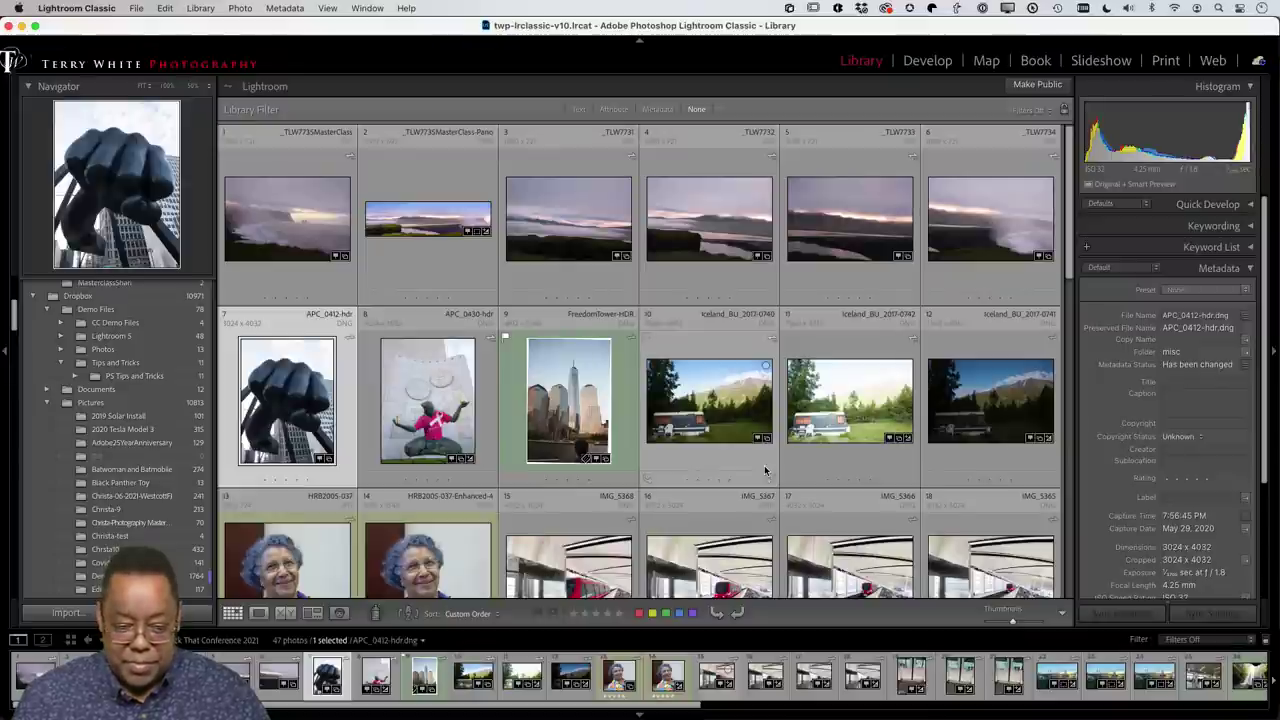
Step: Switch to Chrome, scroll to the Hilton Head 2021 album, and bring up the account menu
key(super+Tab)
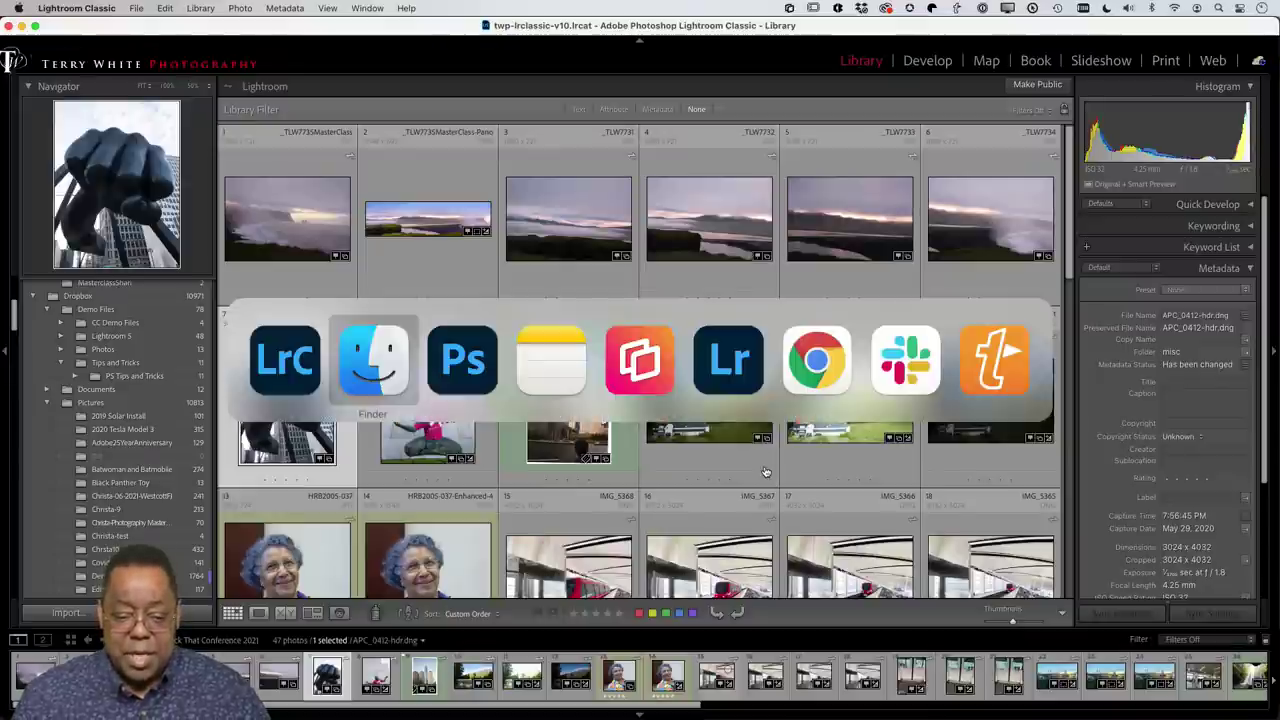
key(super+Tab)
key(super+Tab)
key(super+Tab)
key(super+Tab)
key(super+Tab)
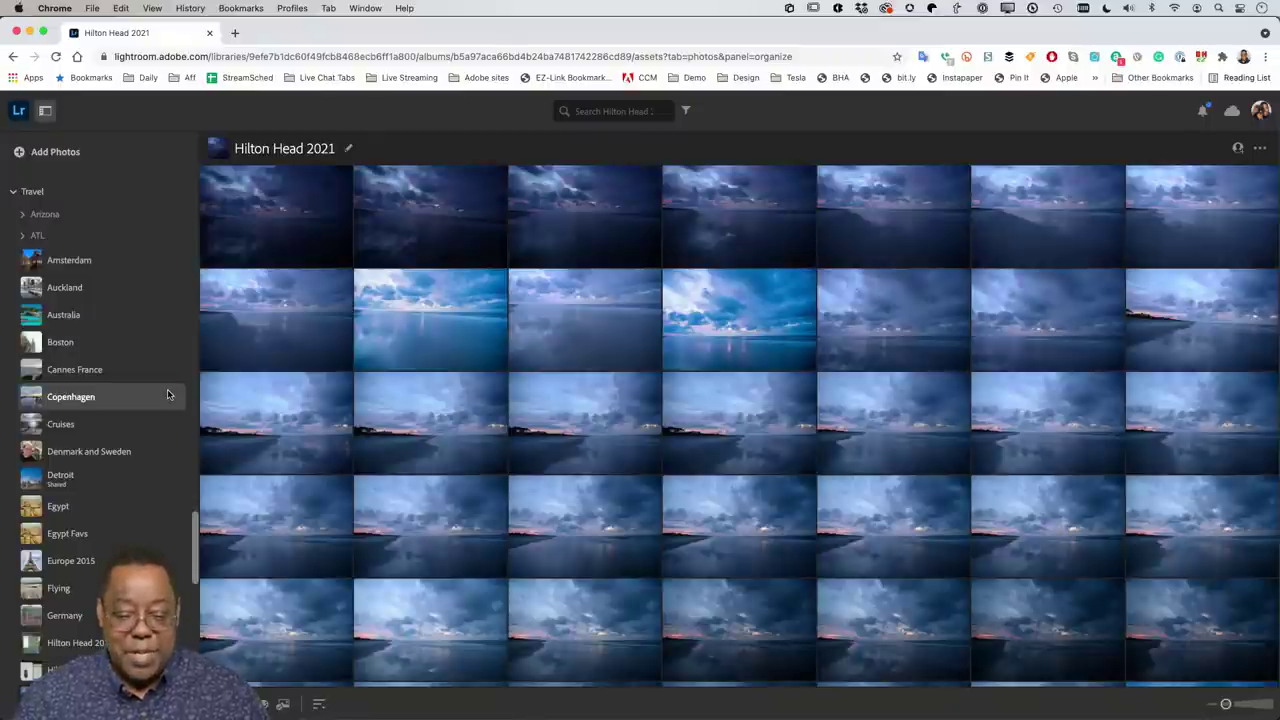
scroll(100, 533, down, 2)
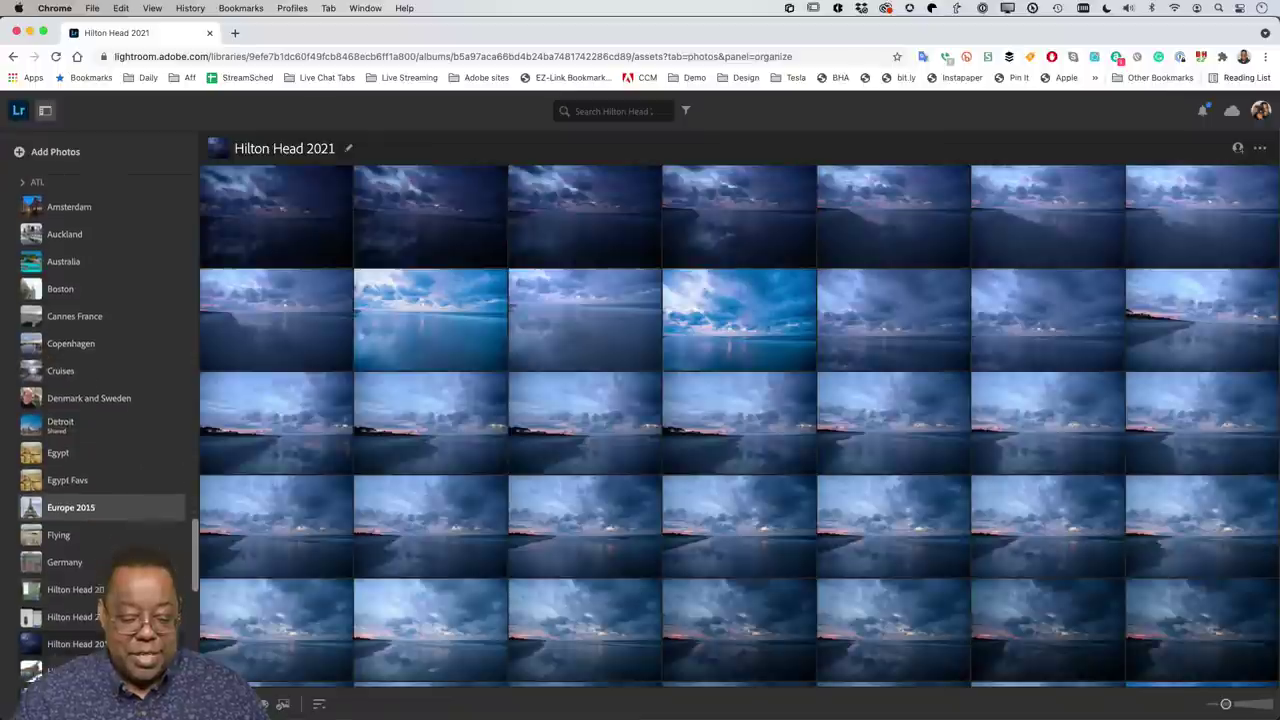
scroll(70, 622, down, 1)
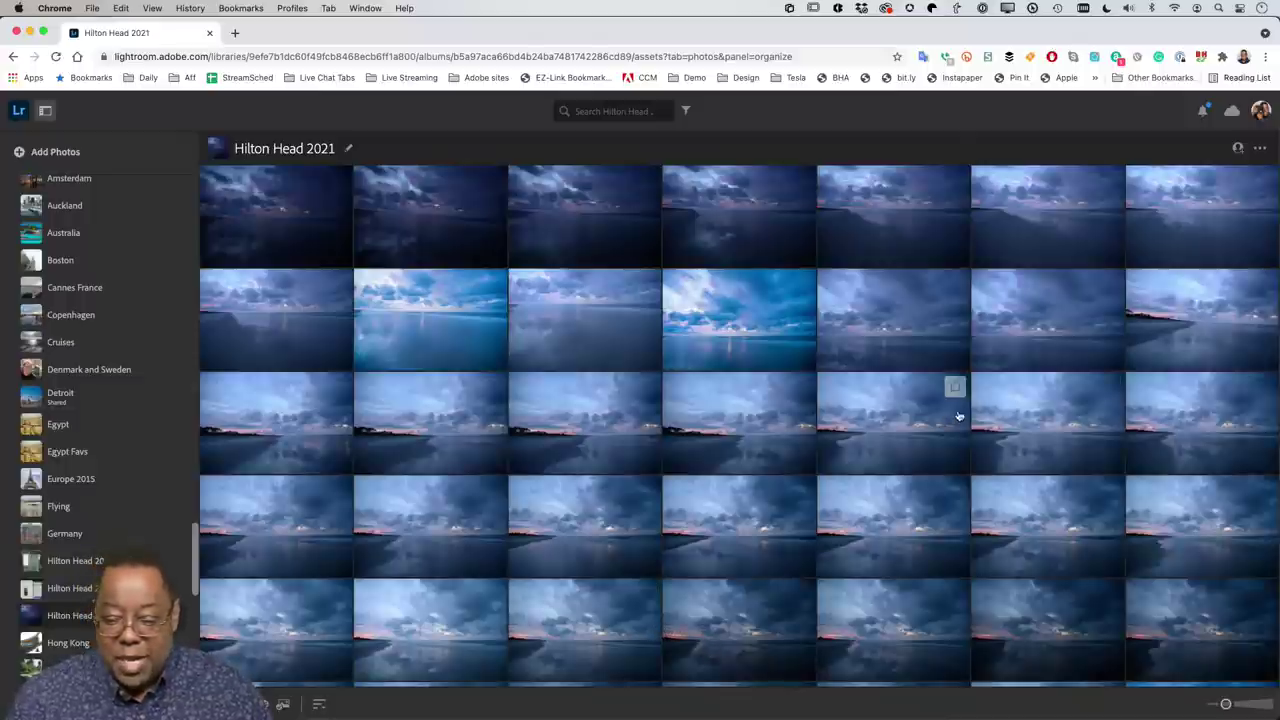
click(1258, 115)
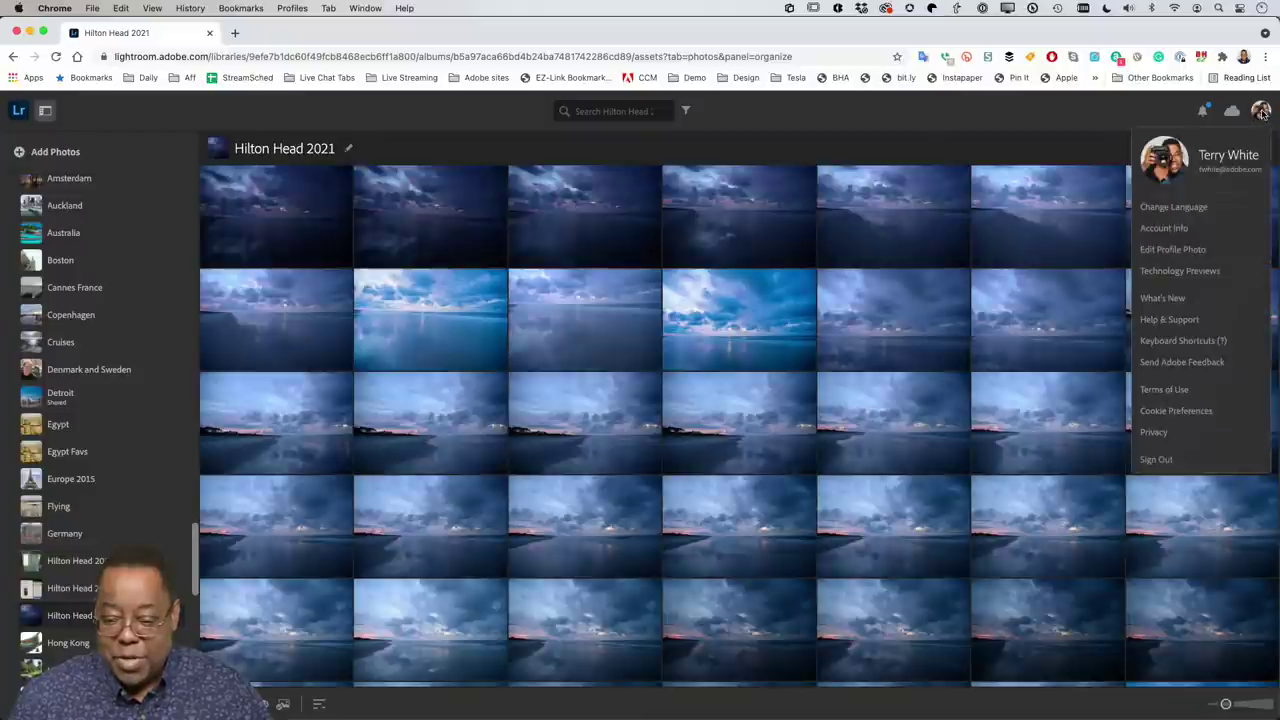
Step: Confirm Collaborative Proofing is ticked in Technology Previews and cancel without changes
click(1205, 272)
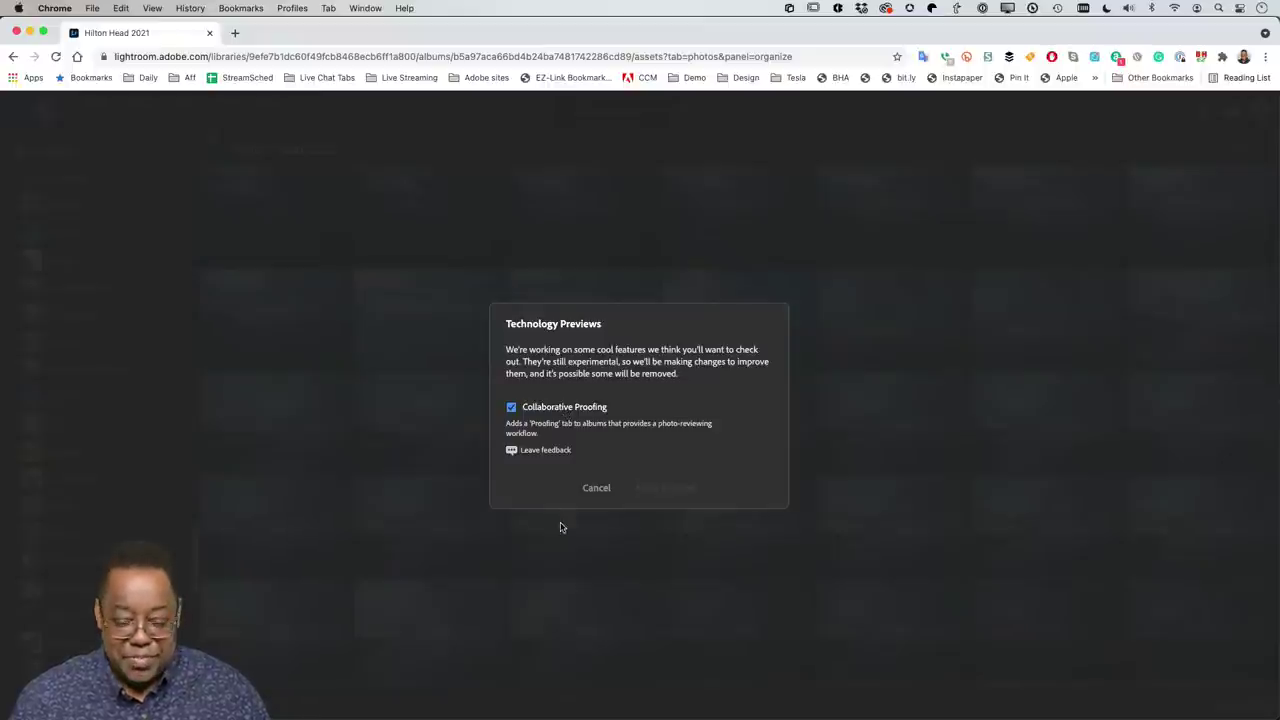
click(596, 488)
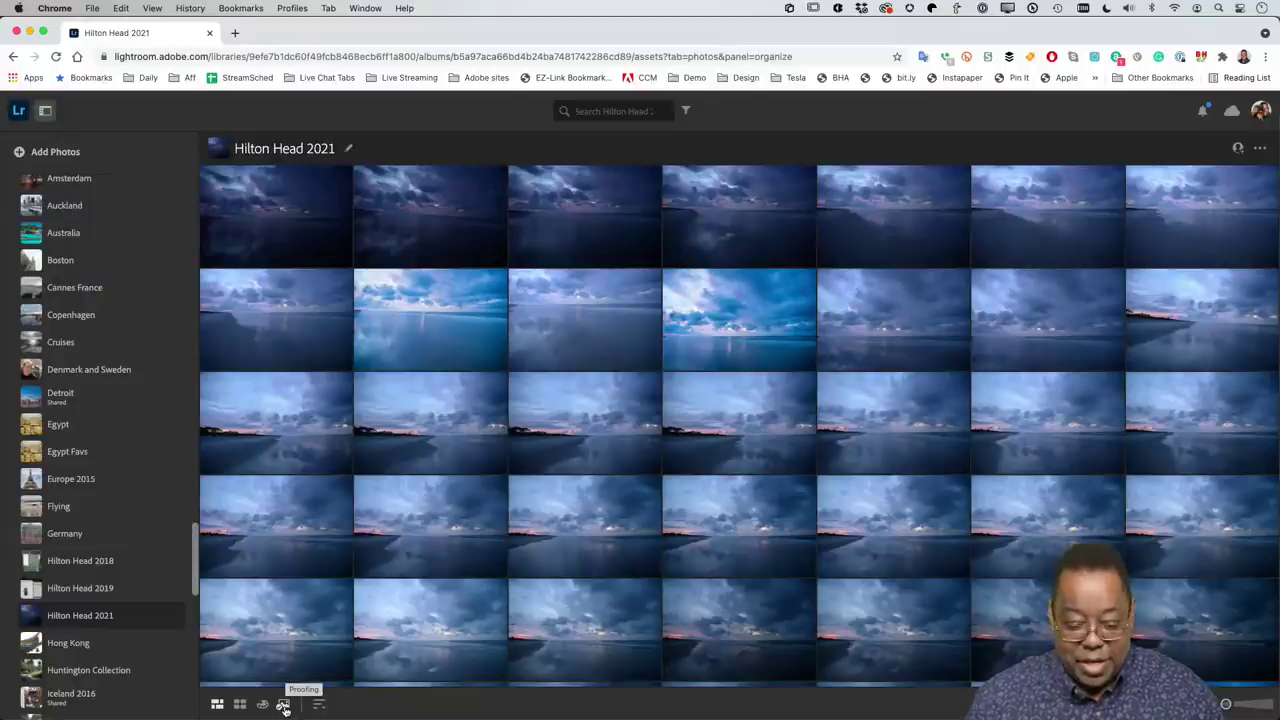
Step: Enable proofing for the Hilton Head 2021 album from its Proofing view
click(284, 706)
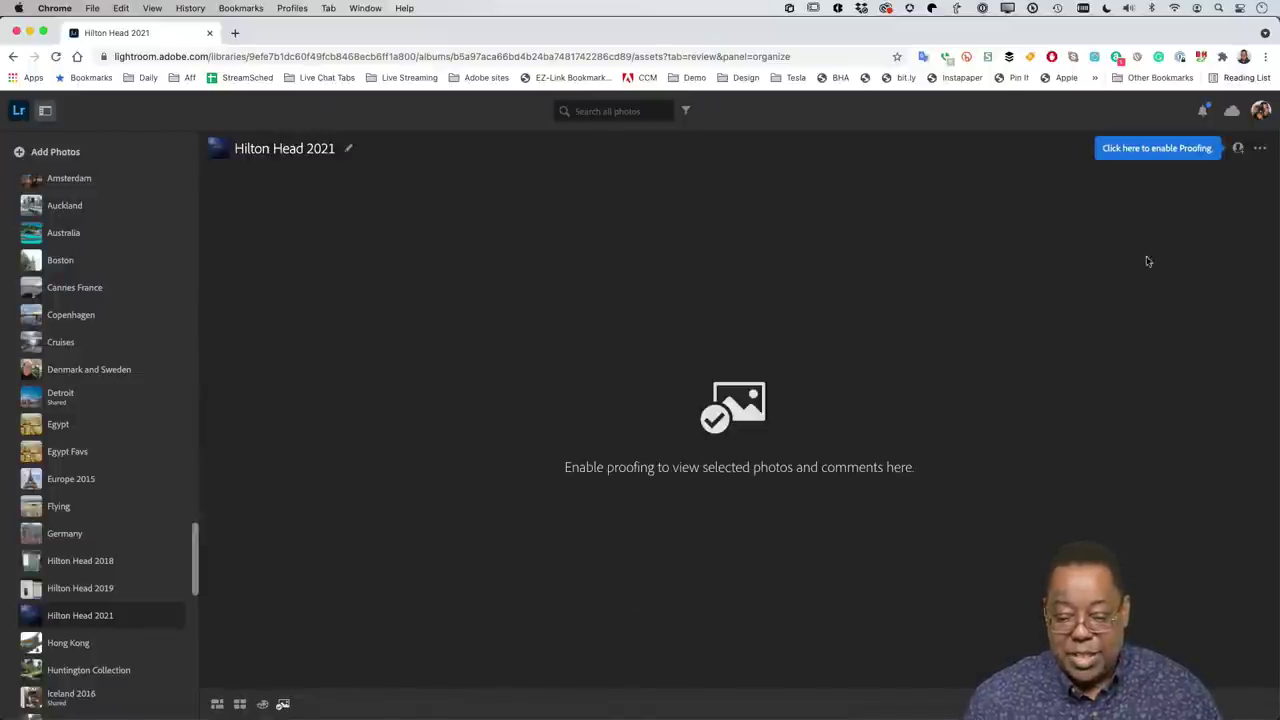
click(1237, 150)
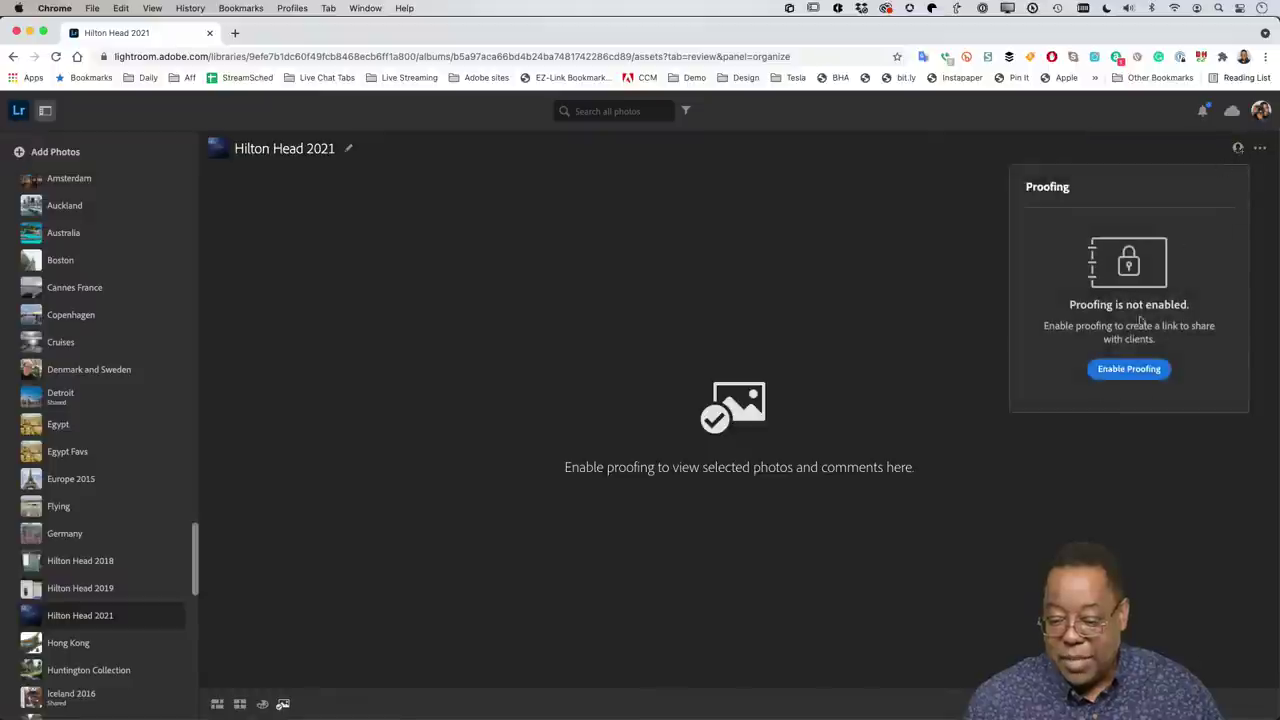
click(1112, 370)
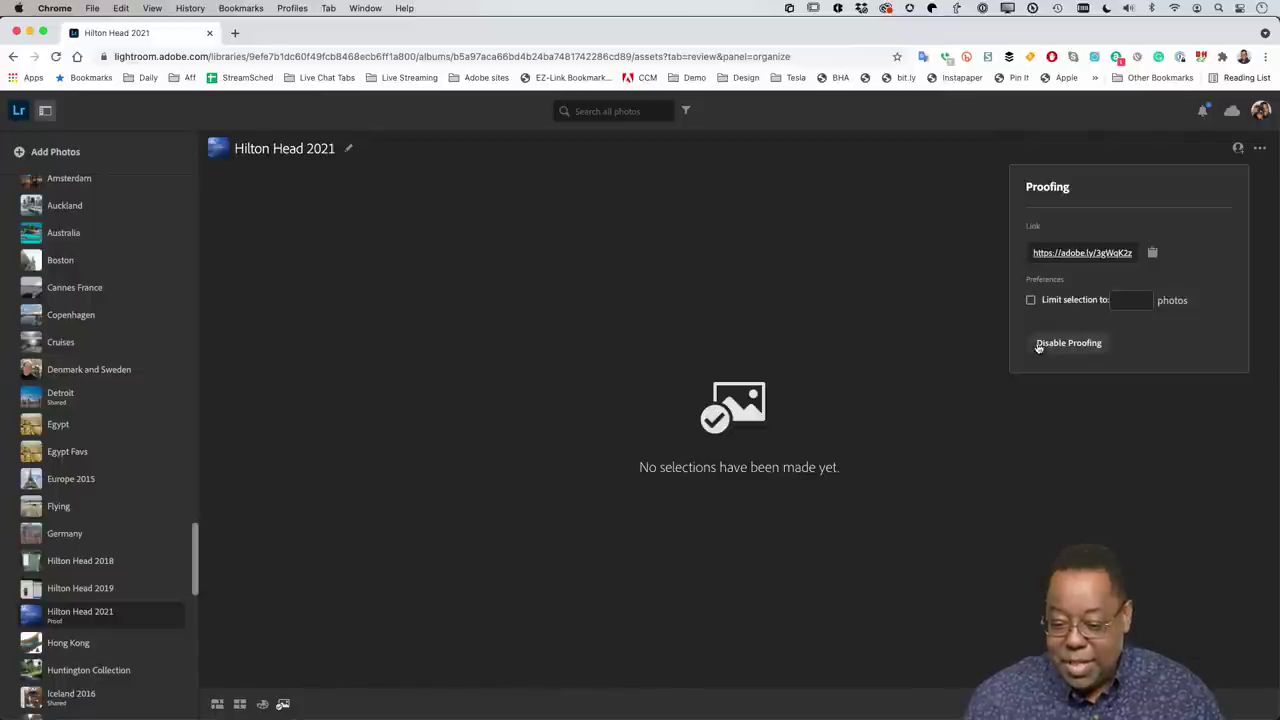
Step: Limit client photo selections to 10
click(1031, 300)
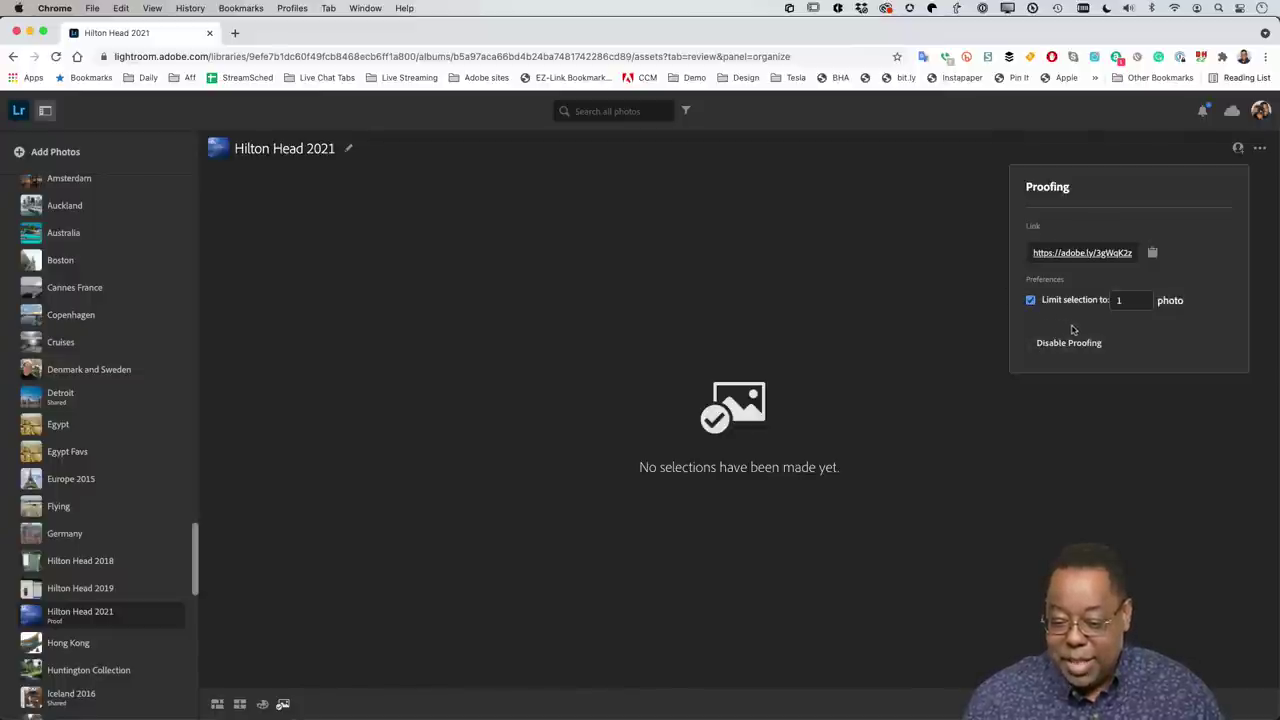
click(1142, 297)
click(1142, 297)
click(1142, 297)
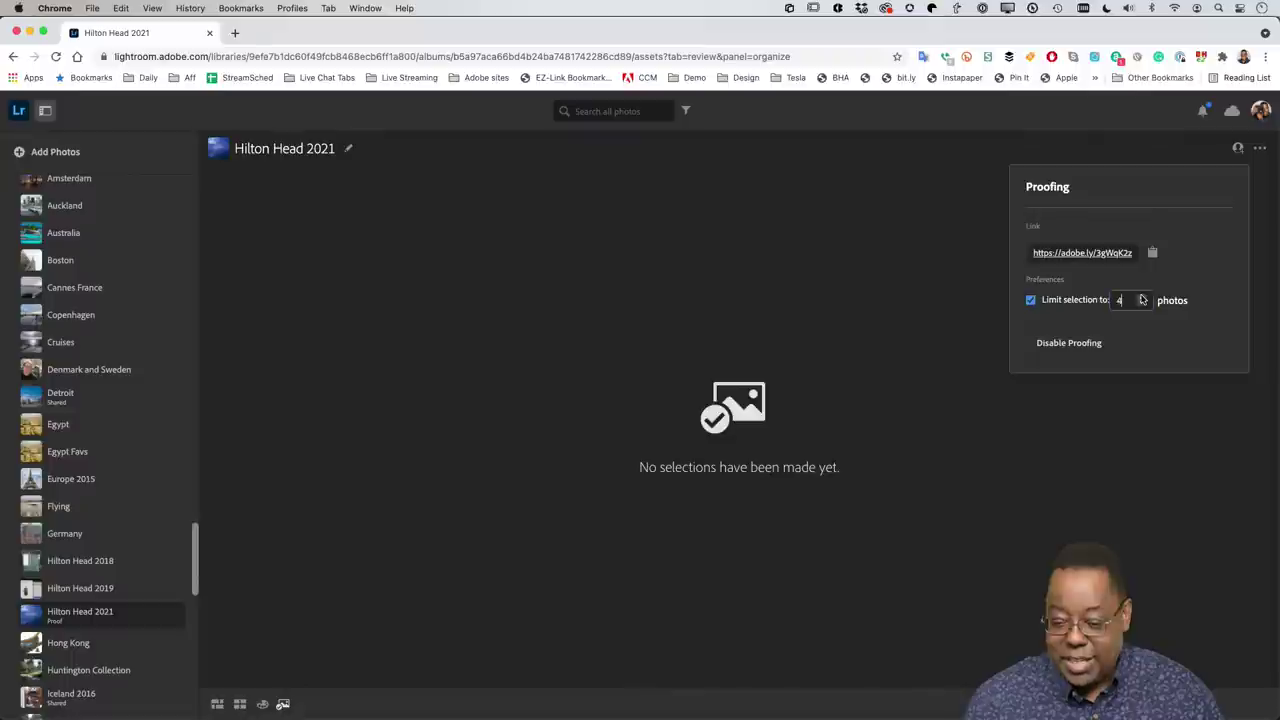
click(1142, 297)
click(1142, 297)
click(1142, 297)
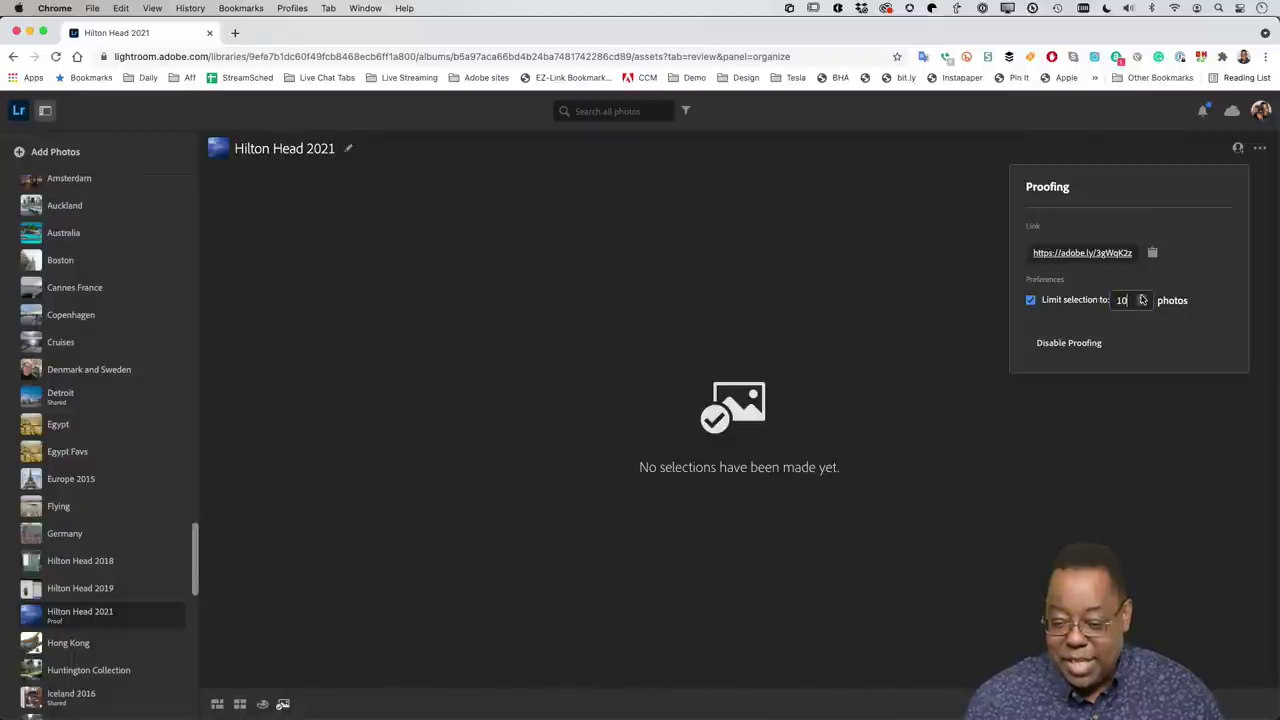
Step: Copy the album's proofing link to the clipboard
click(1078, 436)
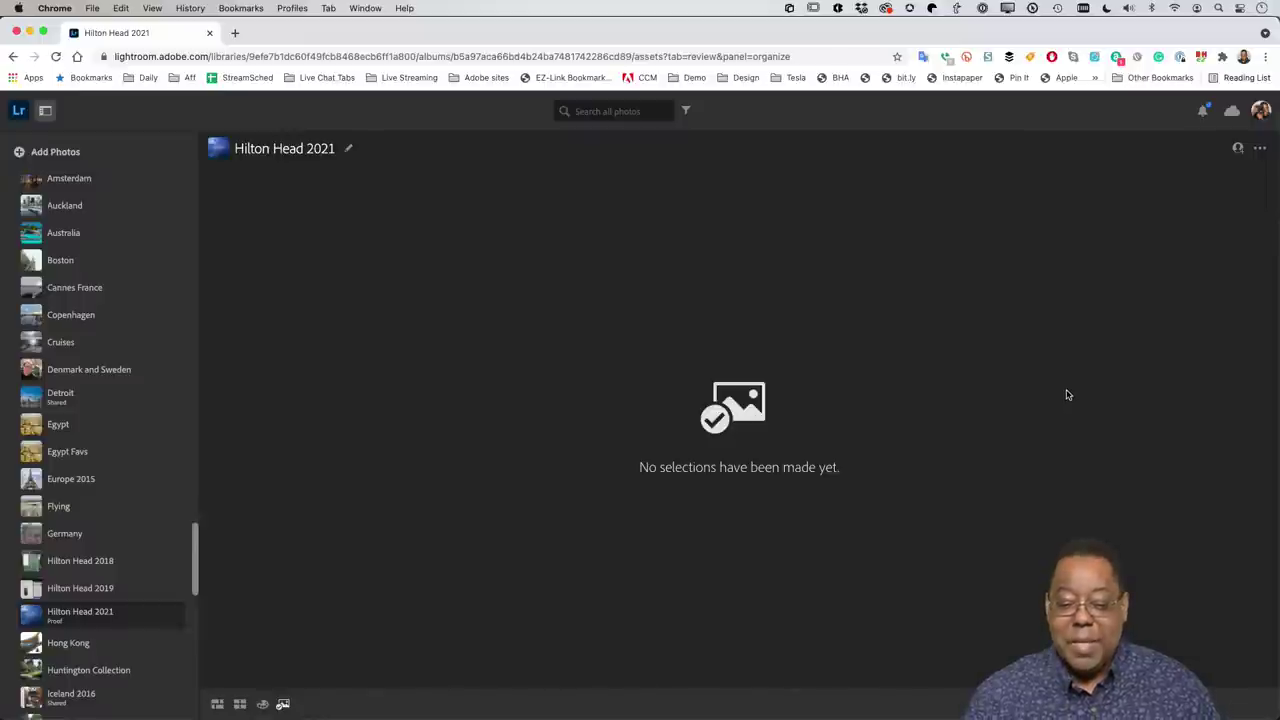
click(1238, 149)
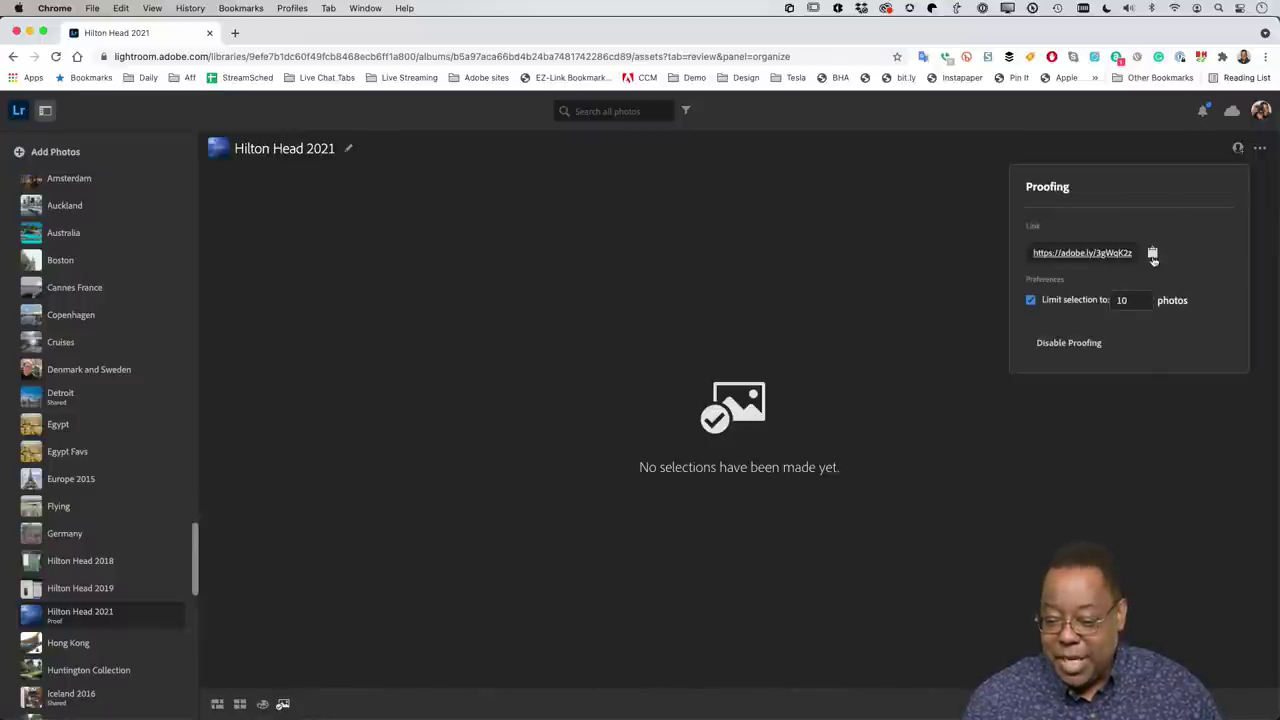
click(1152, 252)
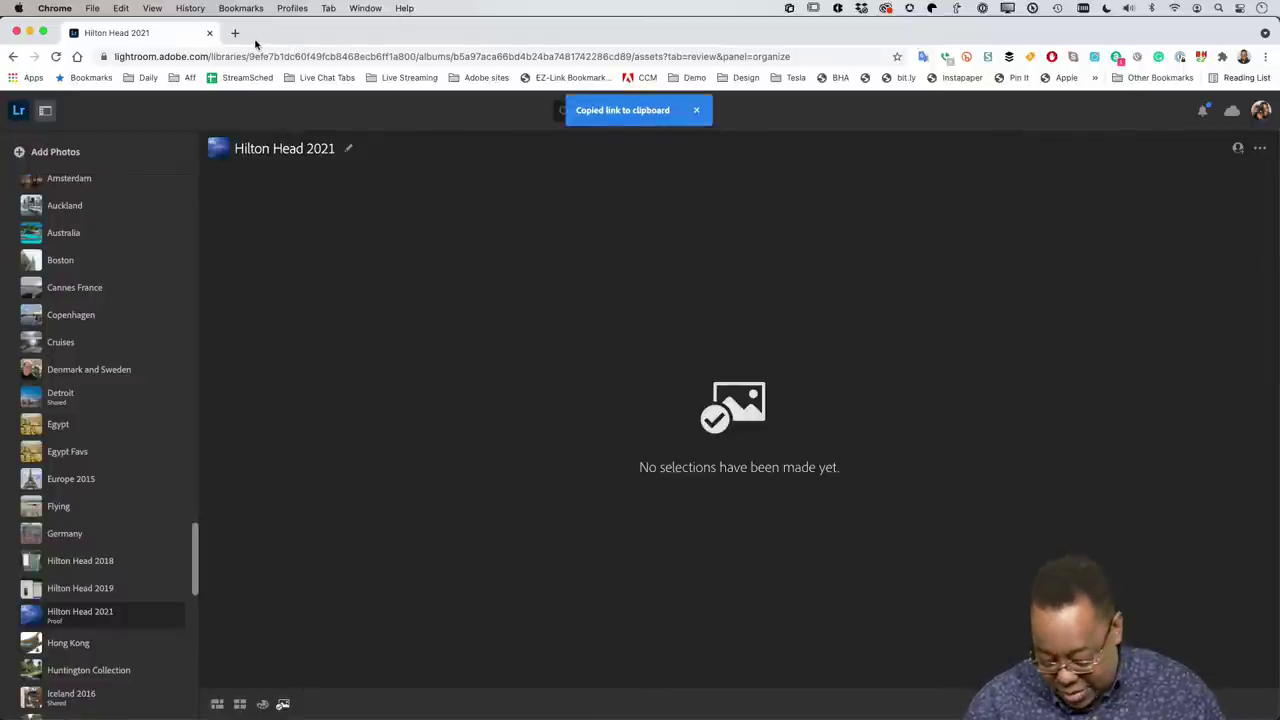
key(super+shift+n)
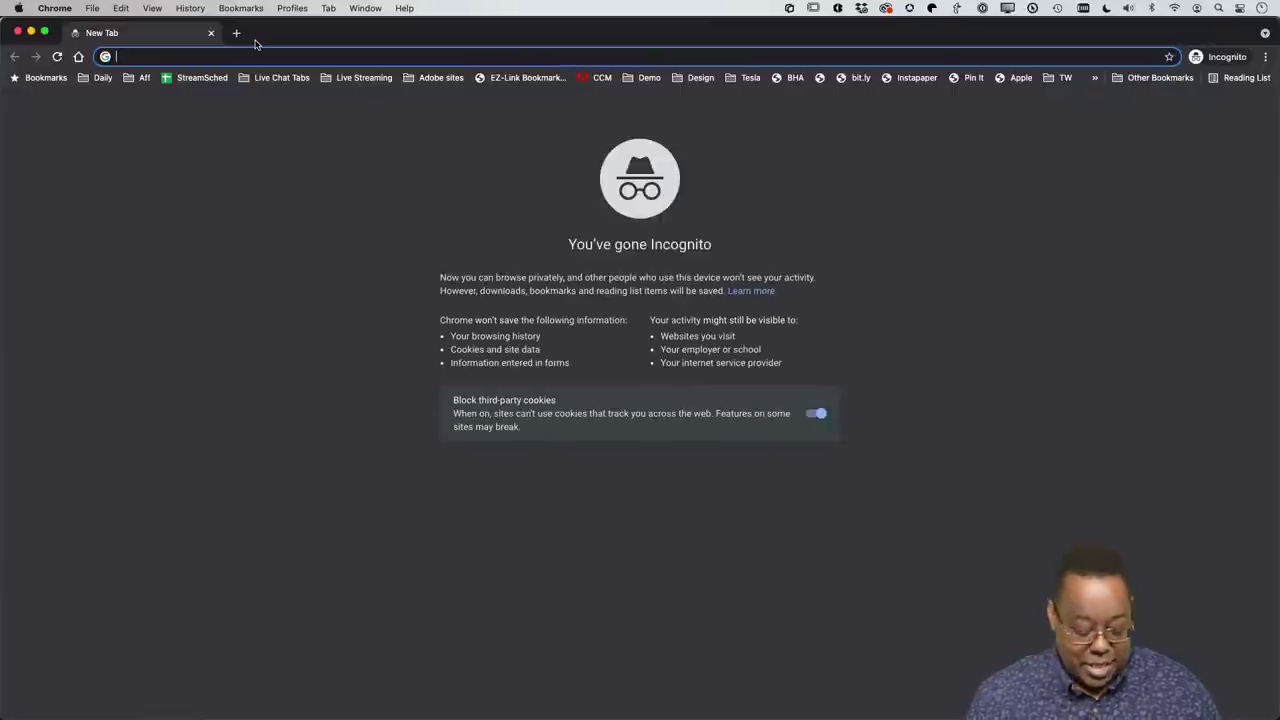
key(super+v)
key(Return)
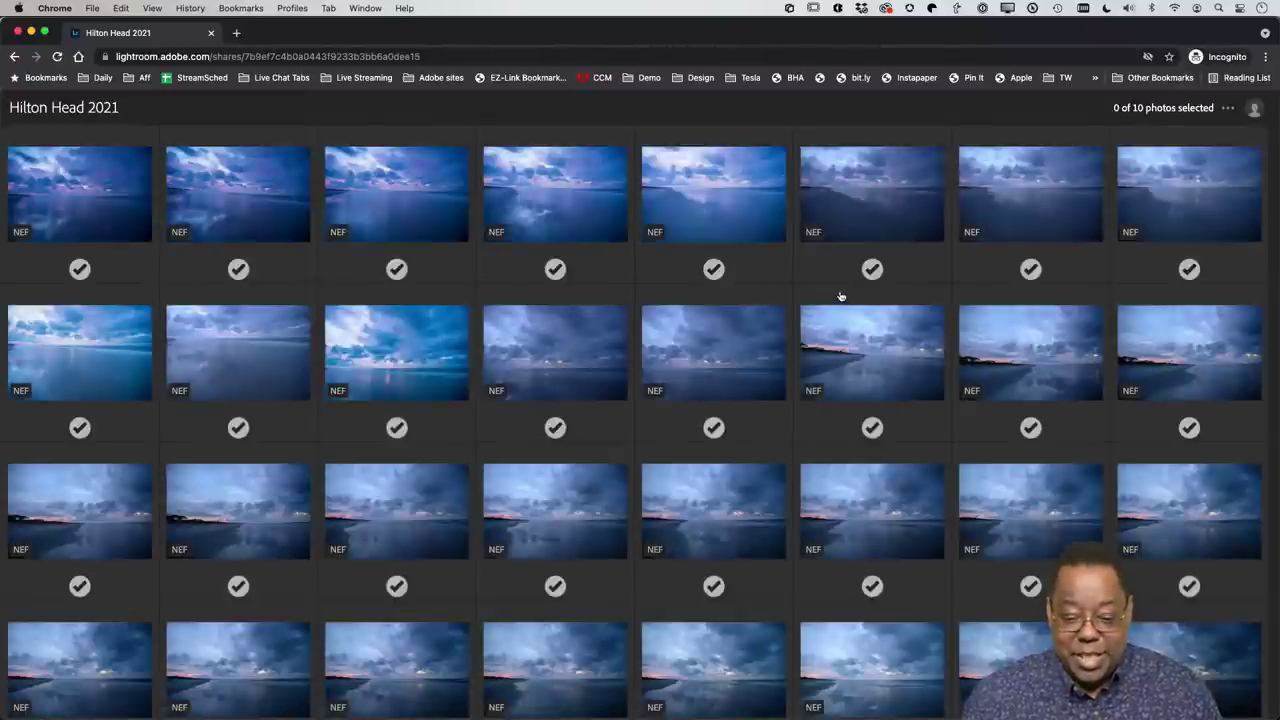
click(713, 269)
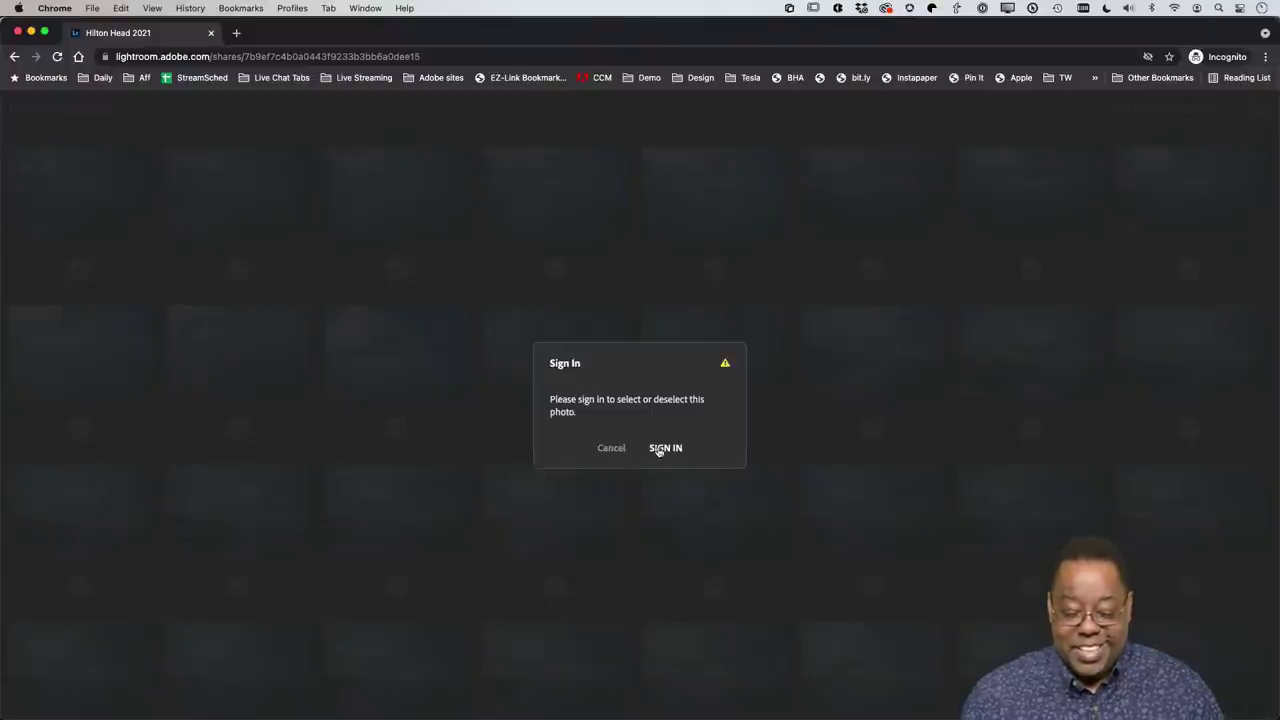
click(610, 449)
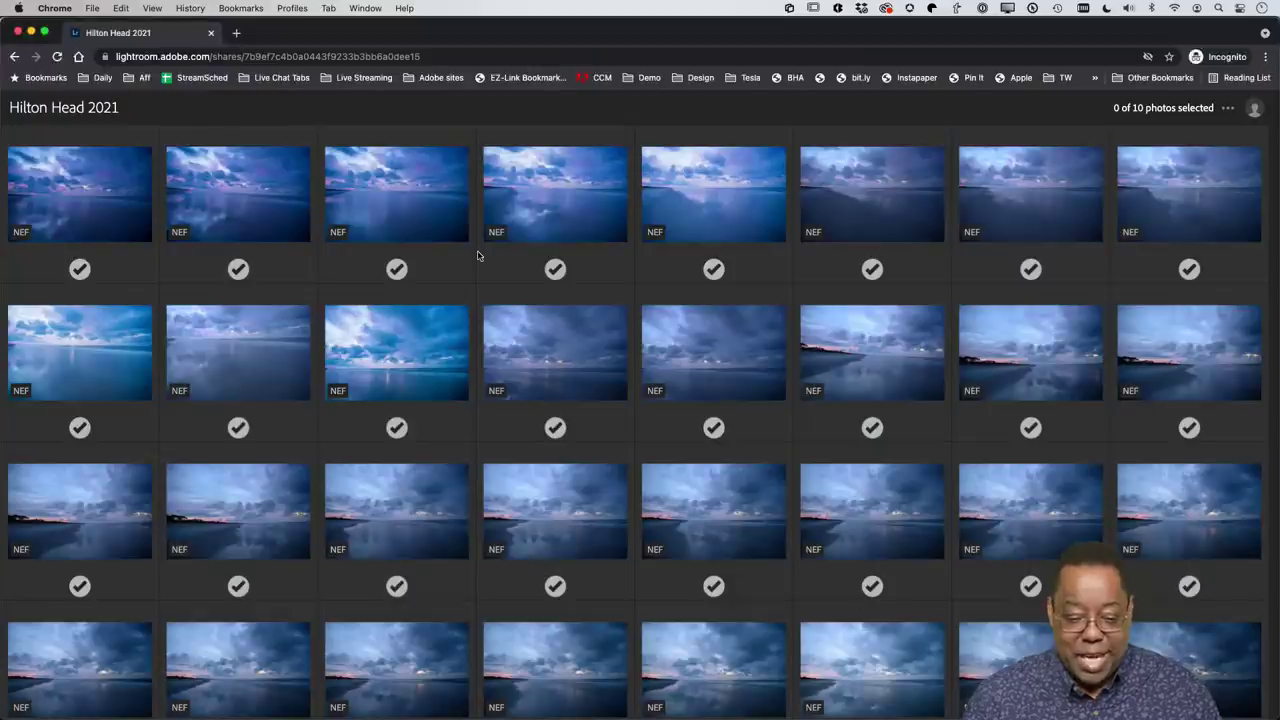
key(super+grave)
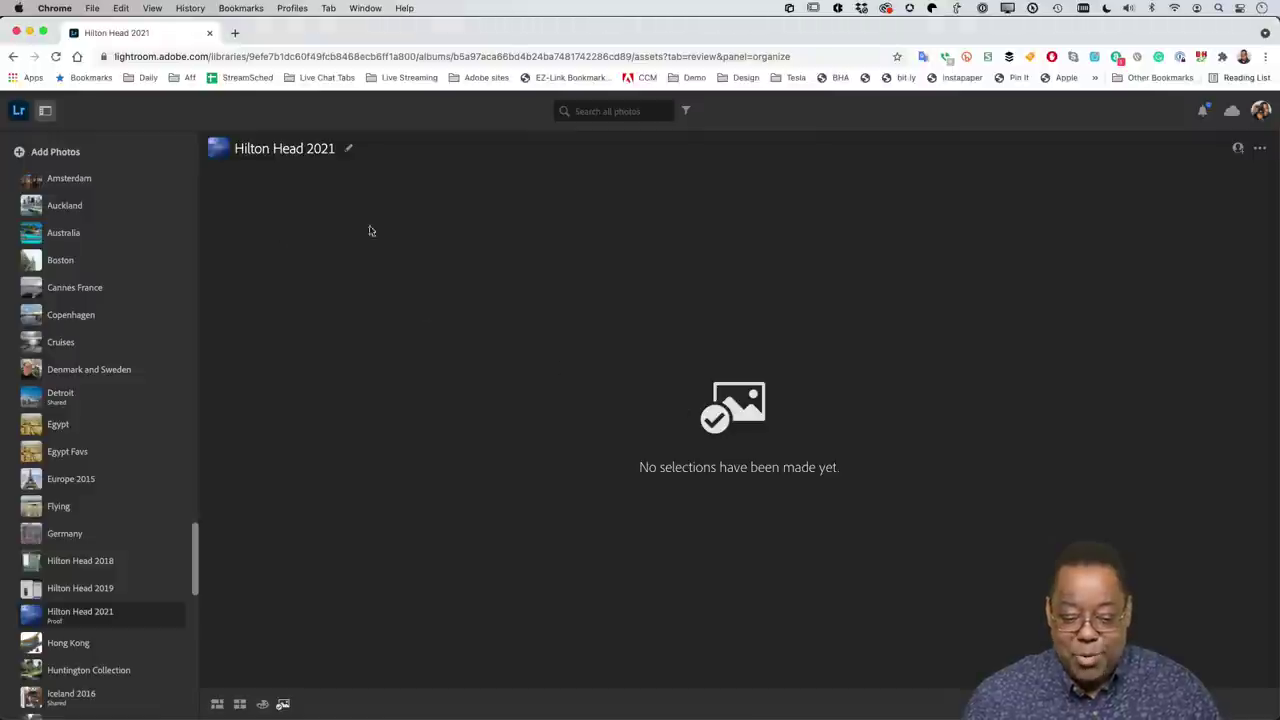